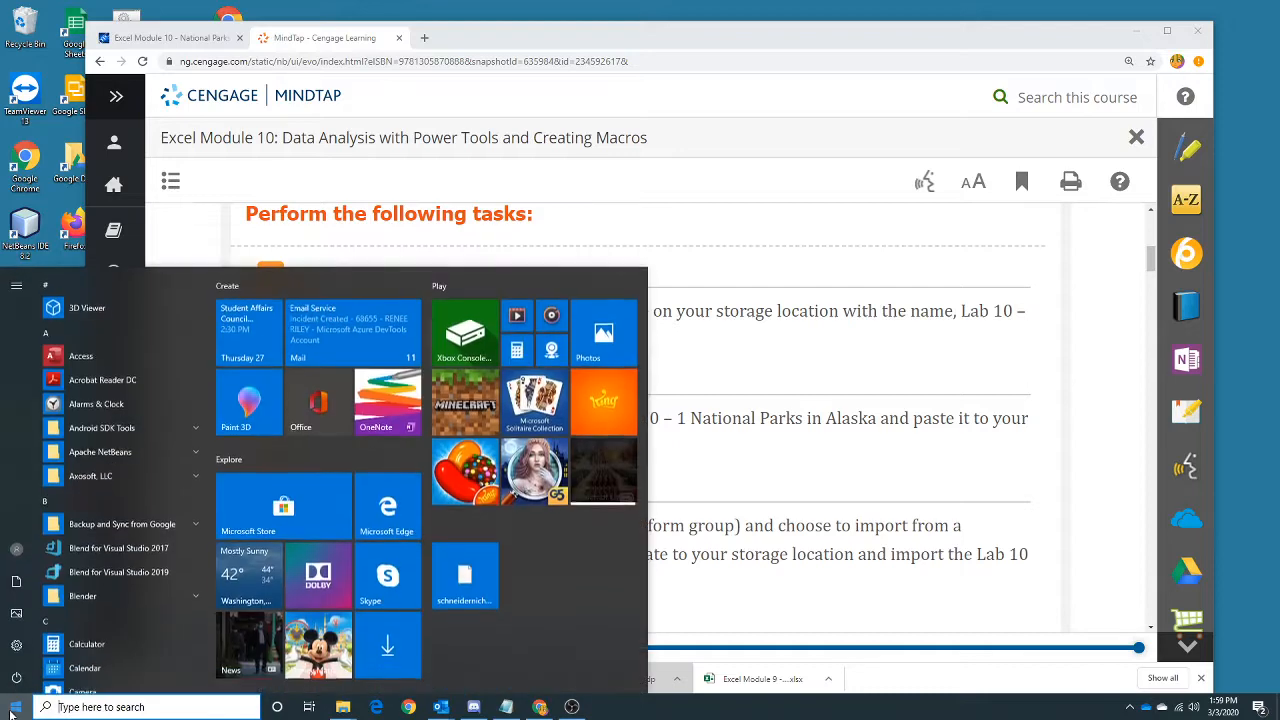
Start Excel and create a blank workbook.
text(excel)
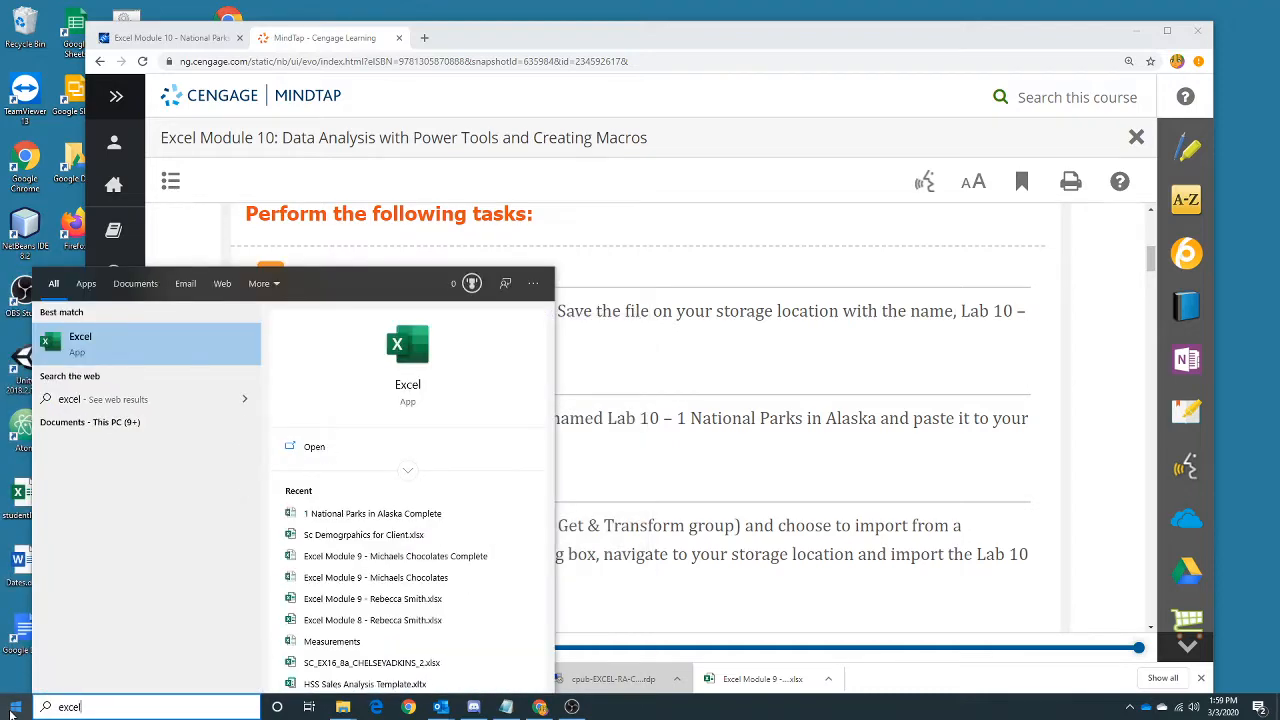
click(80, 343)
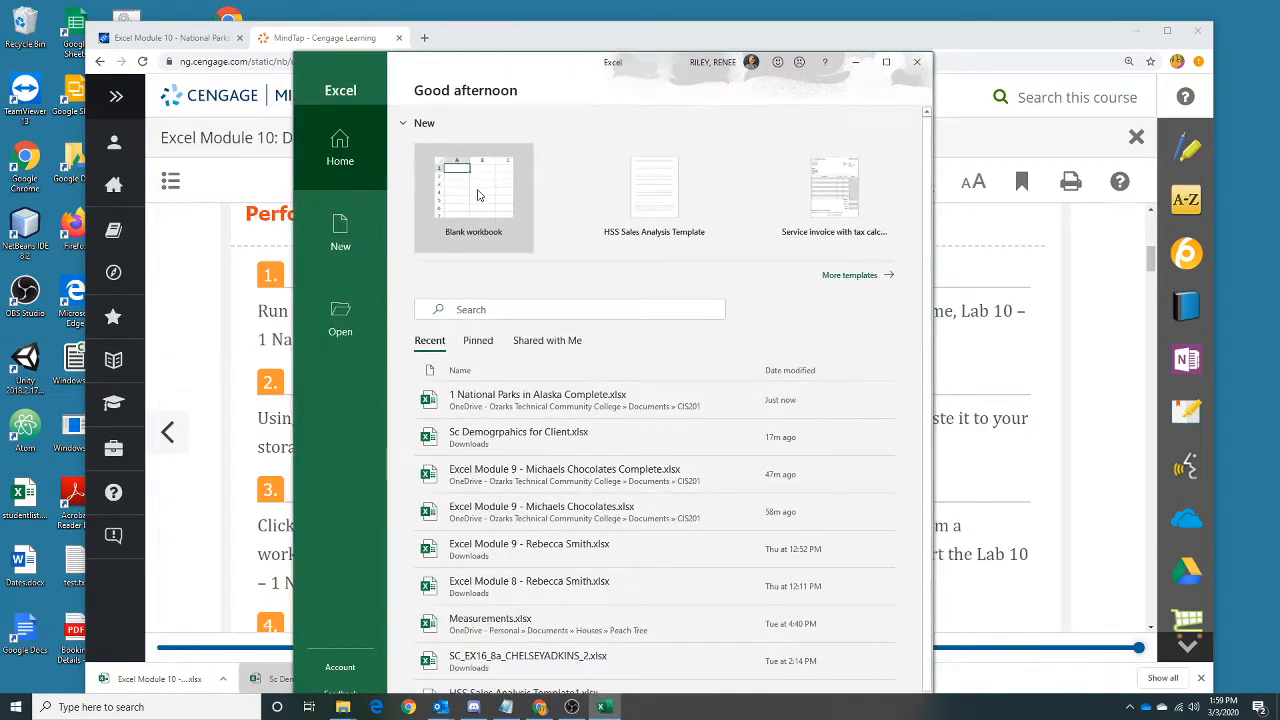
click(477, 195)
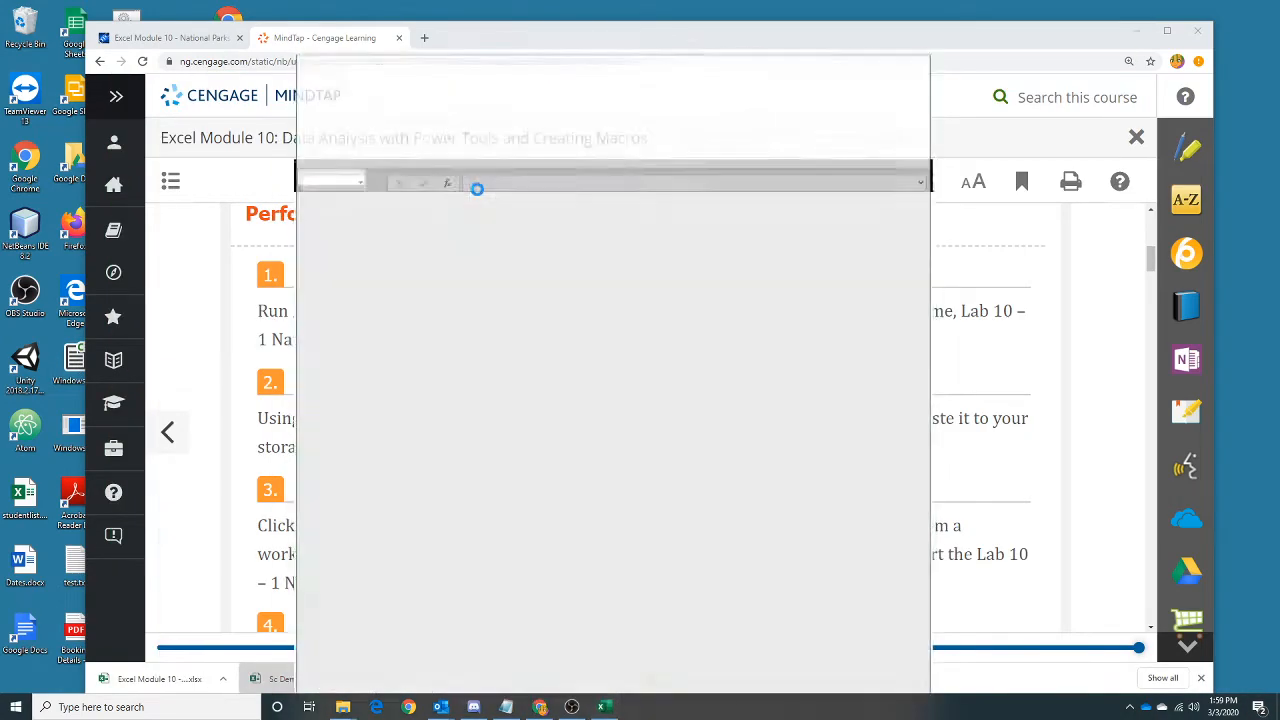
Choose the CIS201 folder under Documents in the Ozarks Technical Community College OneDrive as the location for saving the workbook.
click(311, 86)
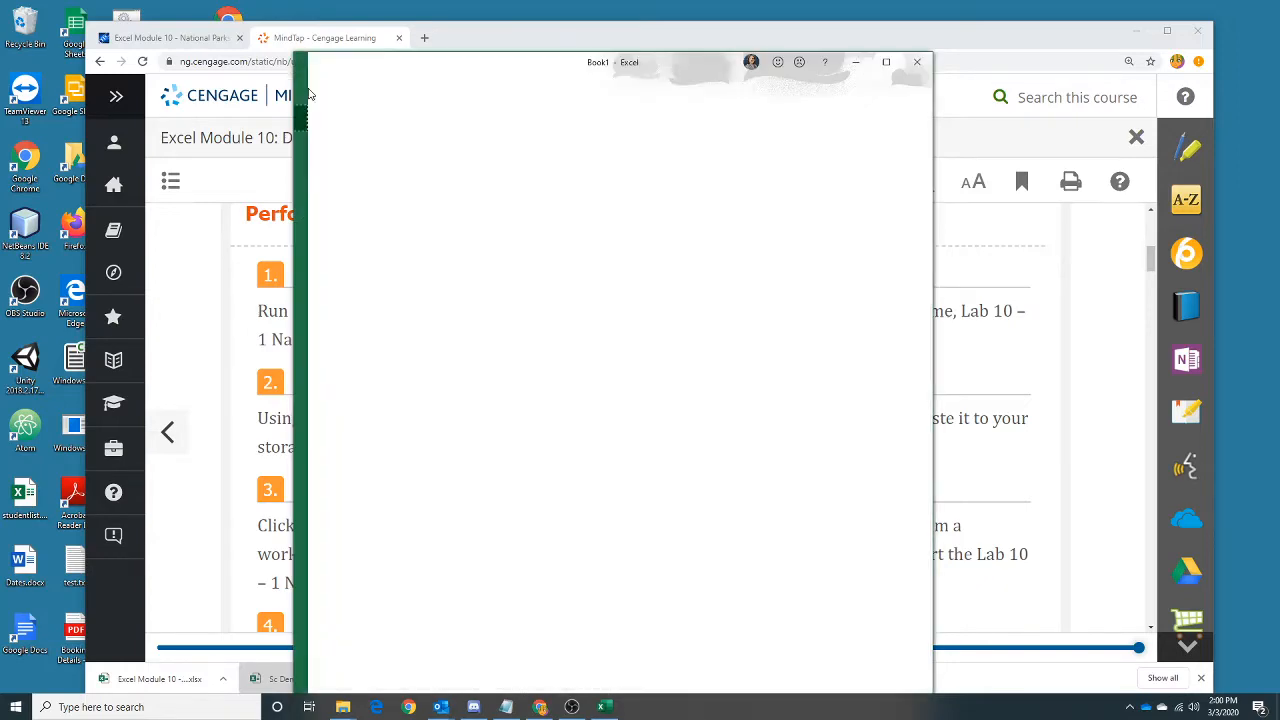
click(336, 263)
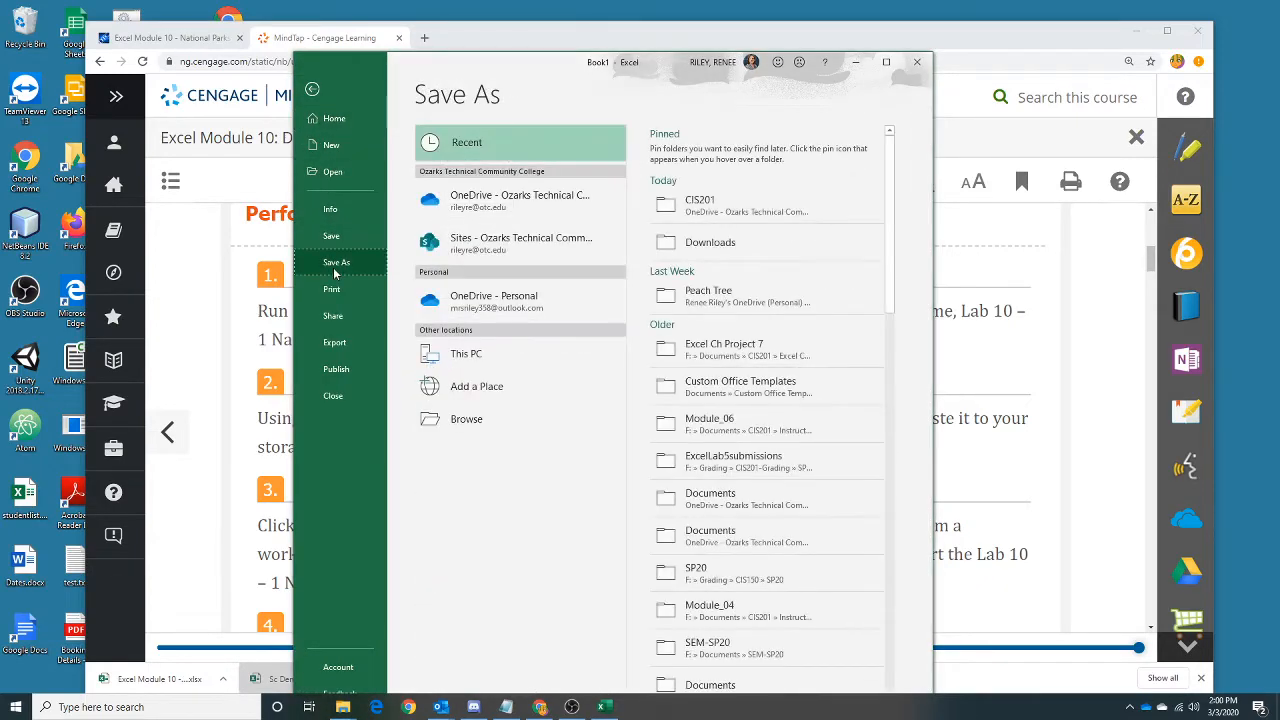
click(500, 200)
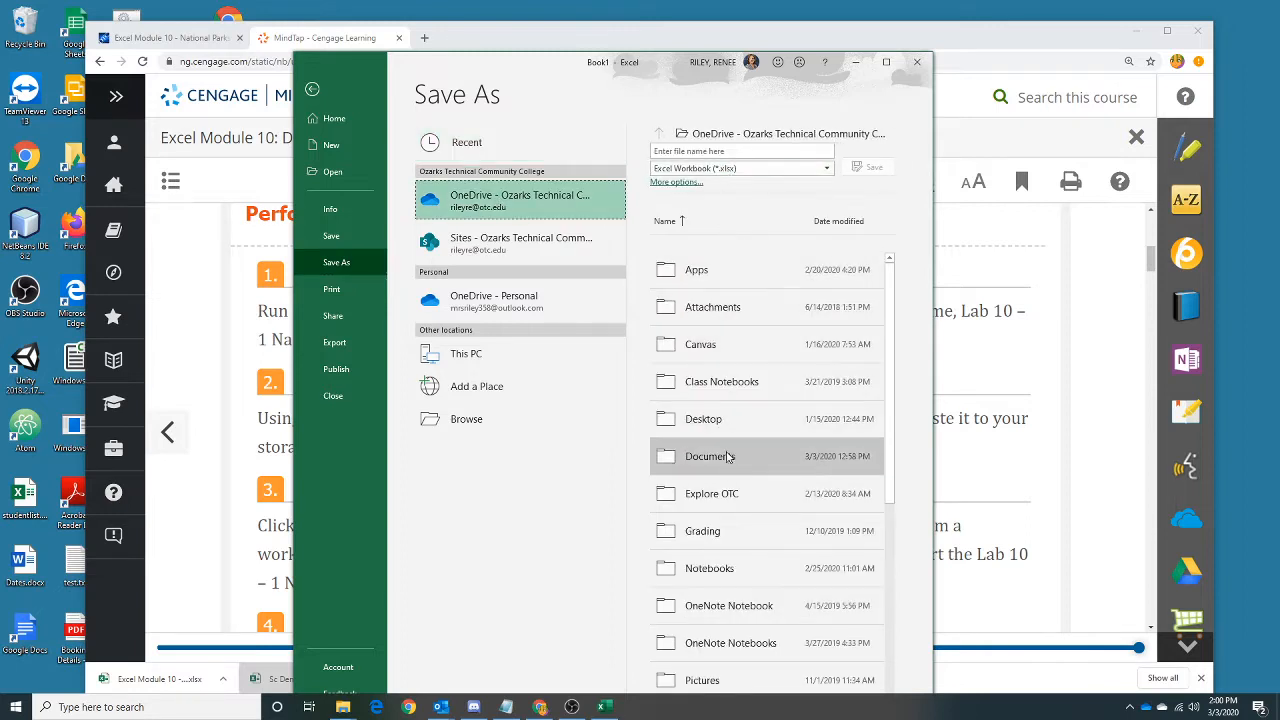
double_click(729, 456)
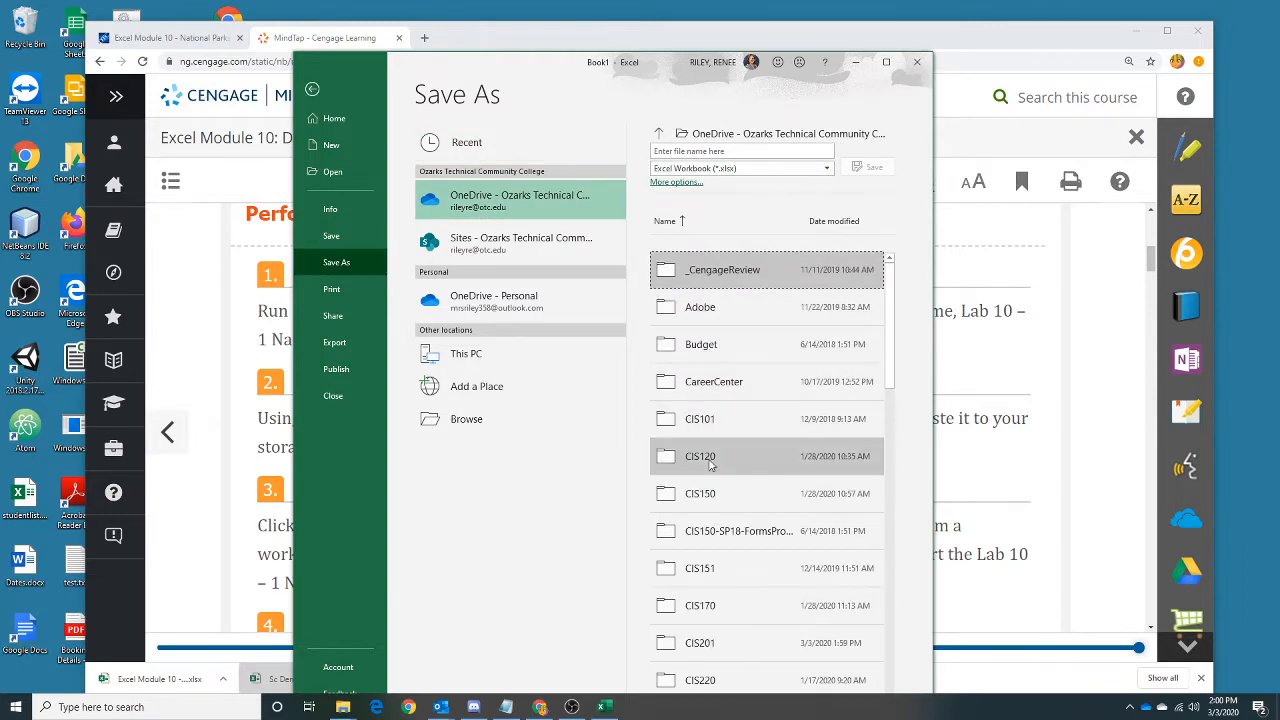
scroll(723, 470, down, 1)
double_click(722, 550)
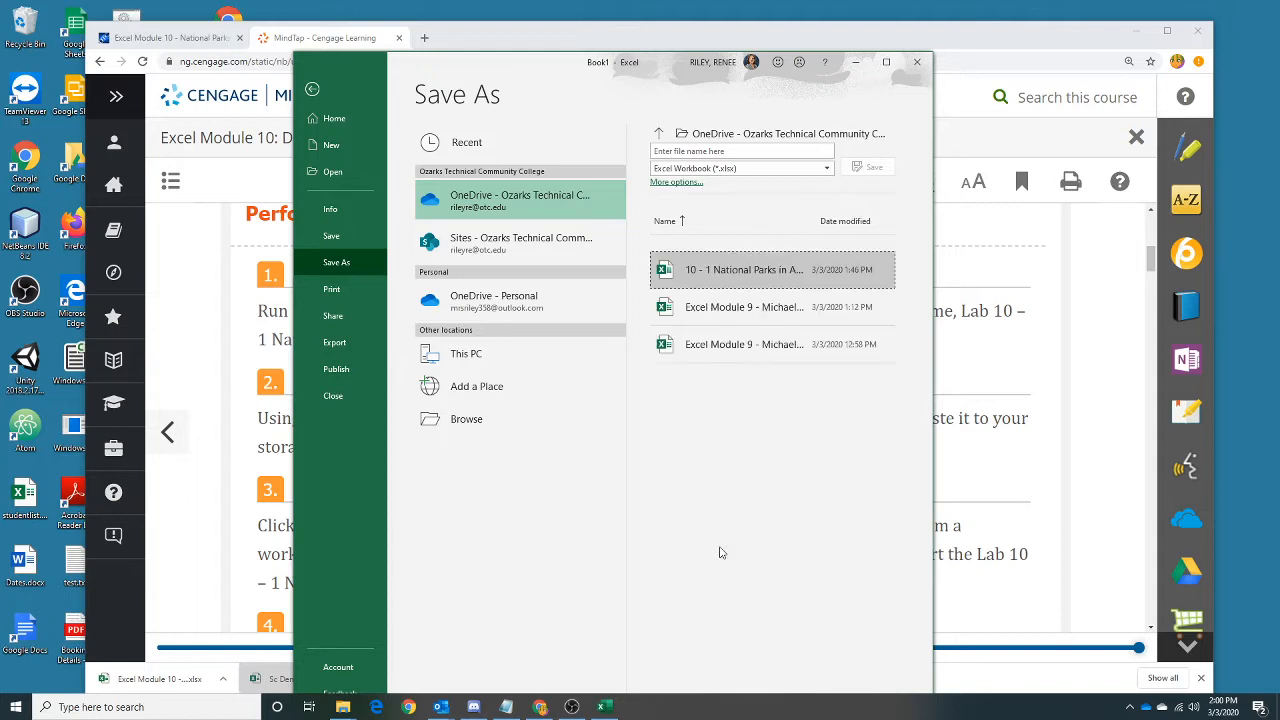
Save the workbook as "10 - 1 National Parks in Alaska Complete" and dismiss the Office updates notice.
click(720, 149)
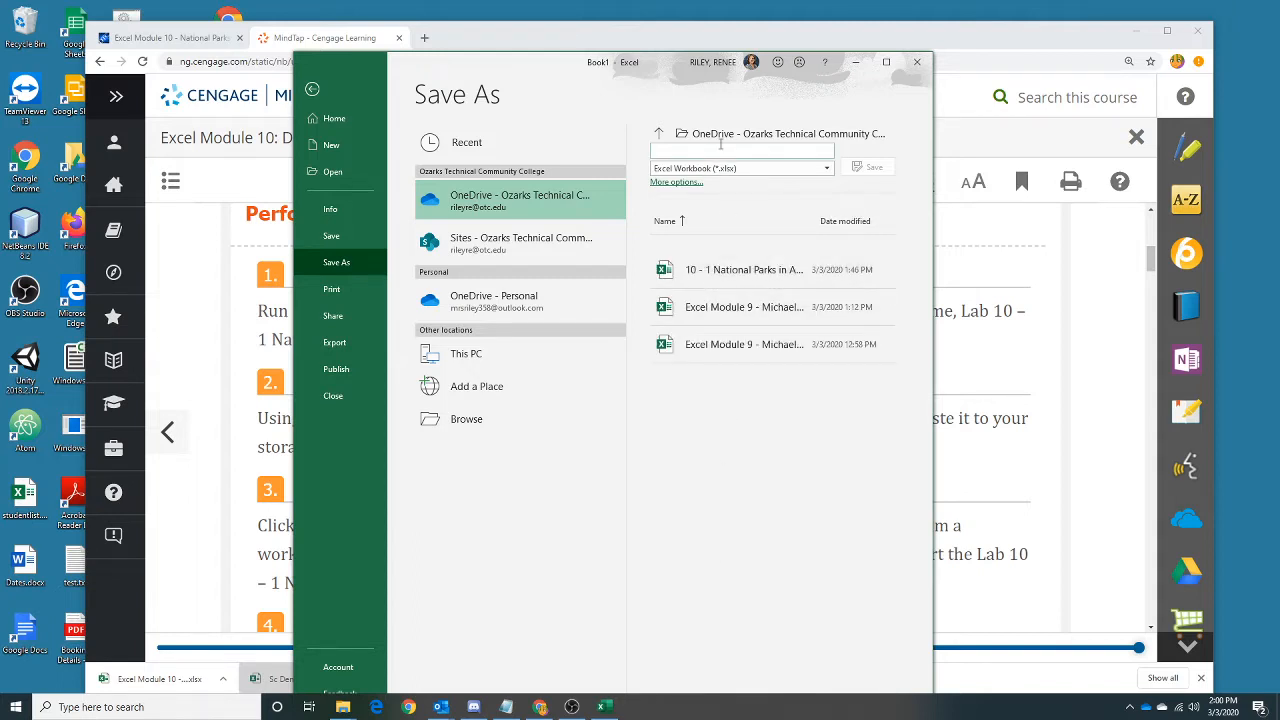
text(10-)
key(BackSpace)
text(- 1)
drag(500, 63, 612, 13)
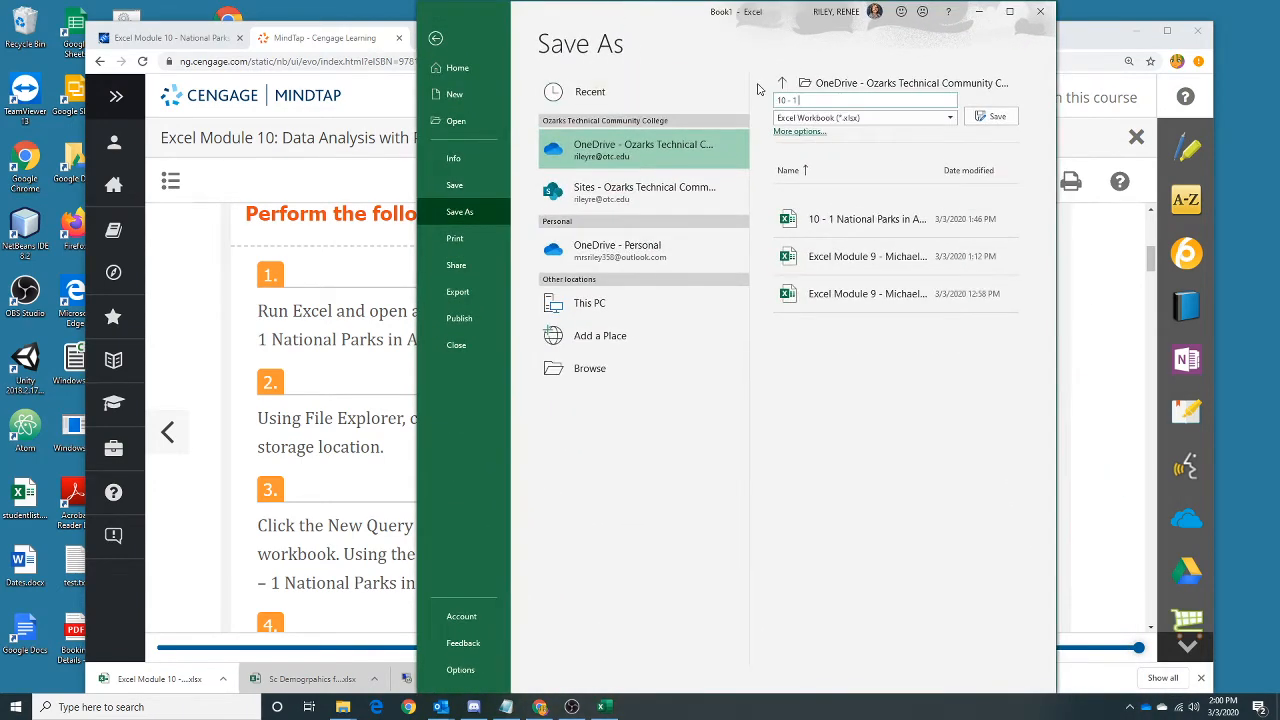
text(National P)
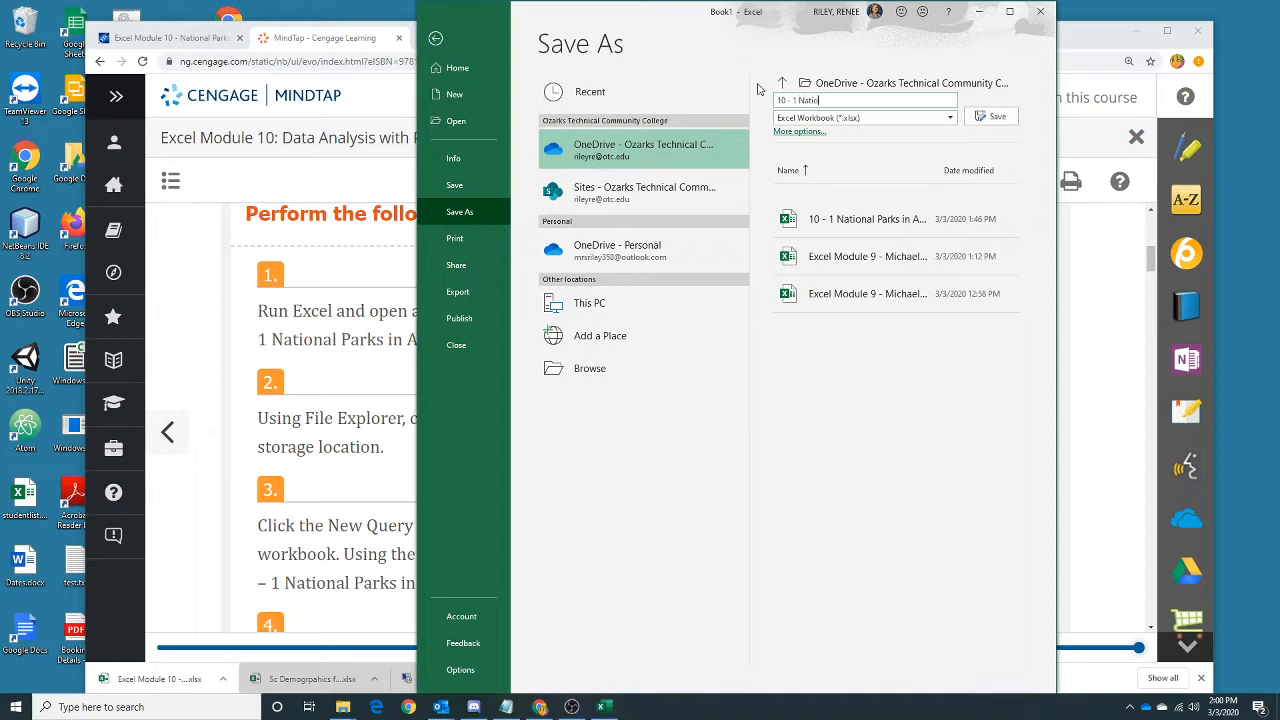
text(arks in Alaska Complete)
click(982, 117)
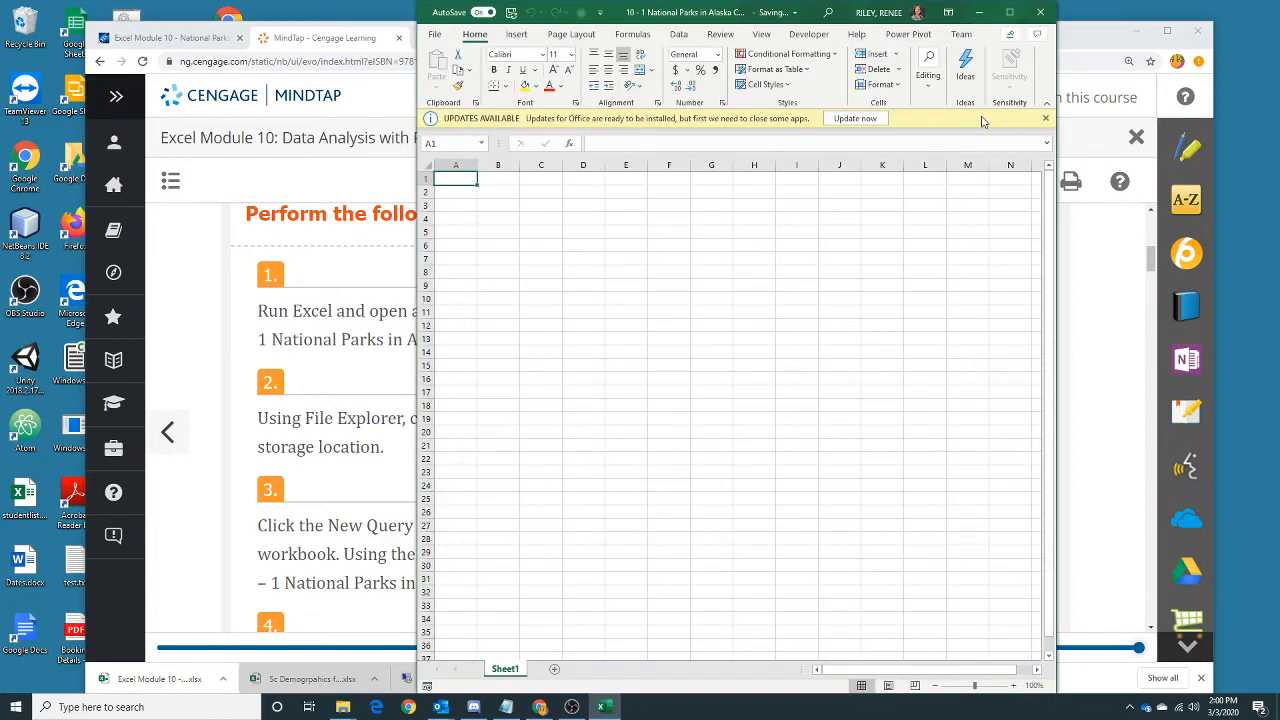
click(1046, 119)
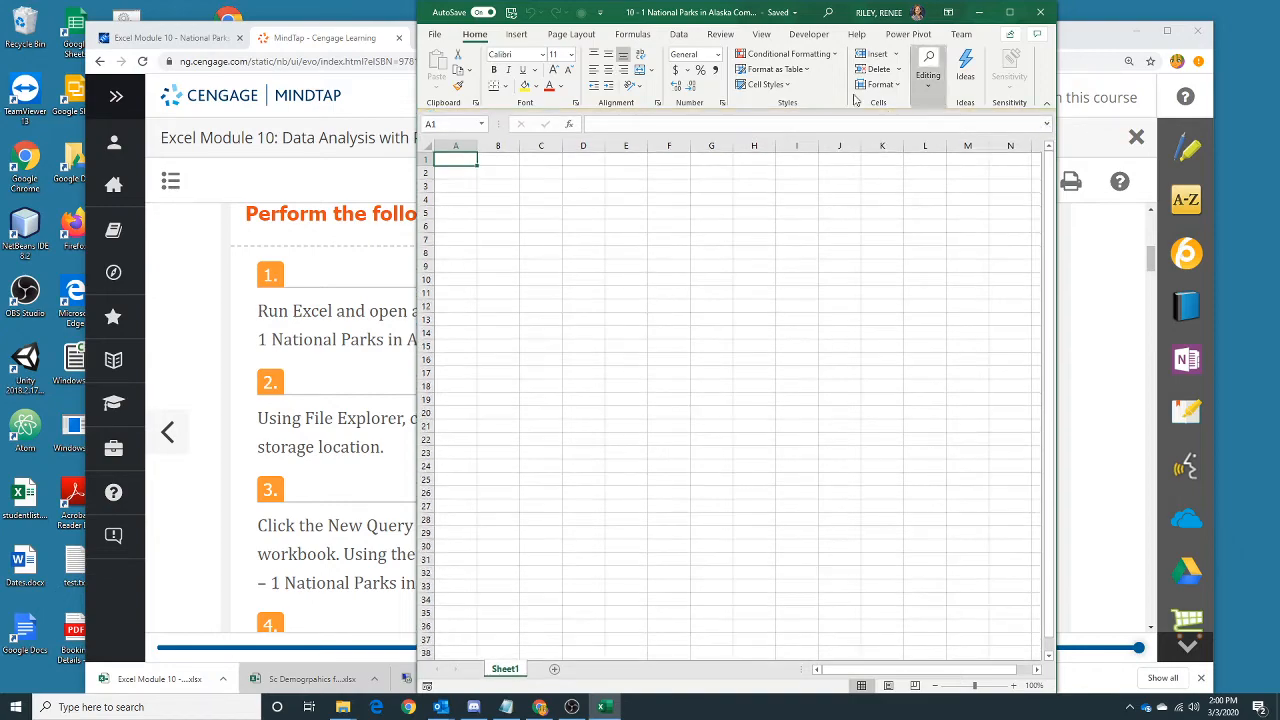
Maximize the workbook window and import data from the workbook "10 - 1 National Parks in Alaska.xlsx" in the CIS201 folder.
click(1010, 12)
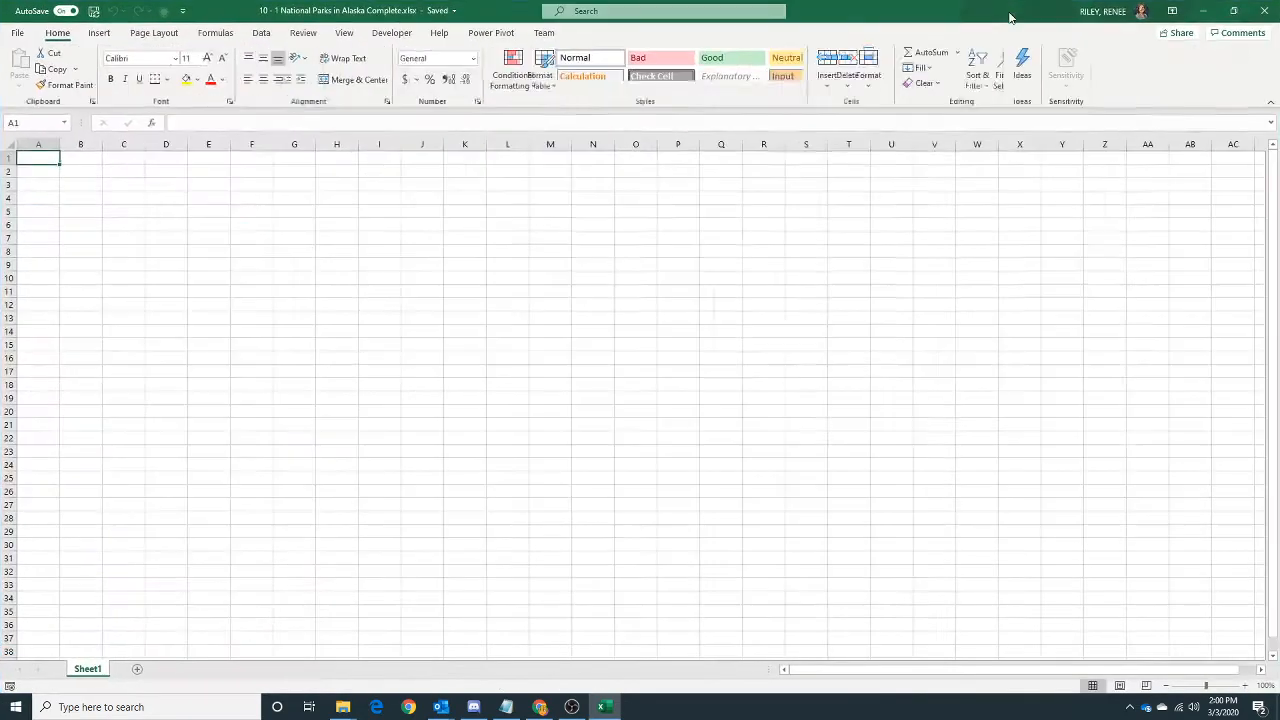
click(262, 33)
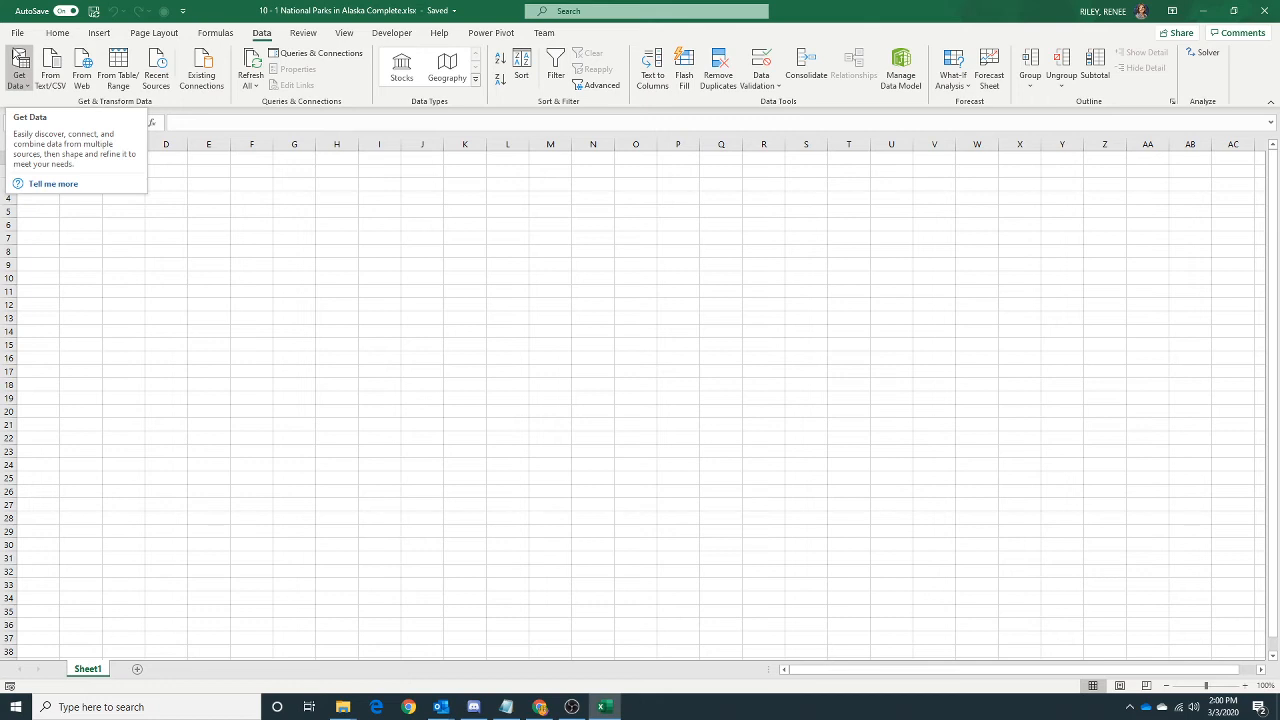
click(25, 80)
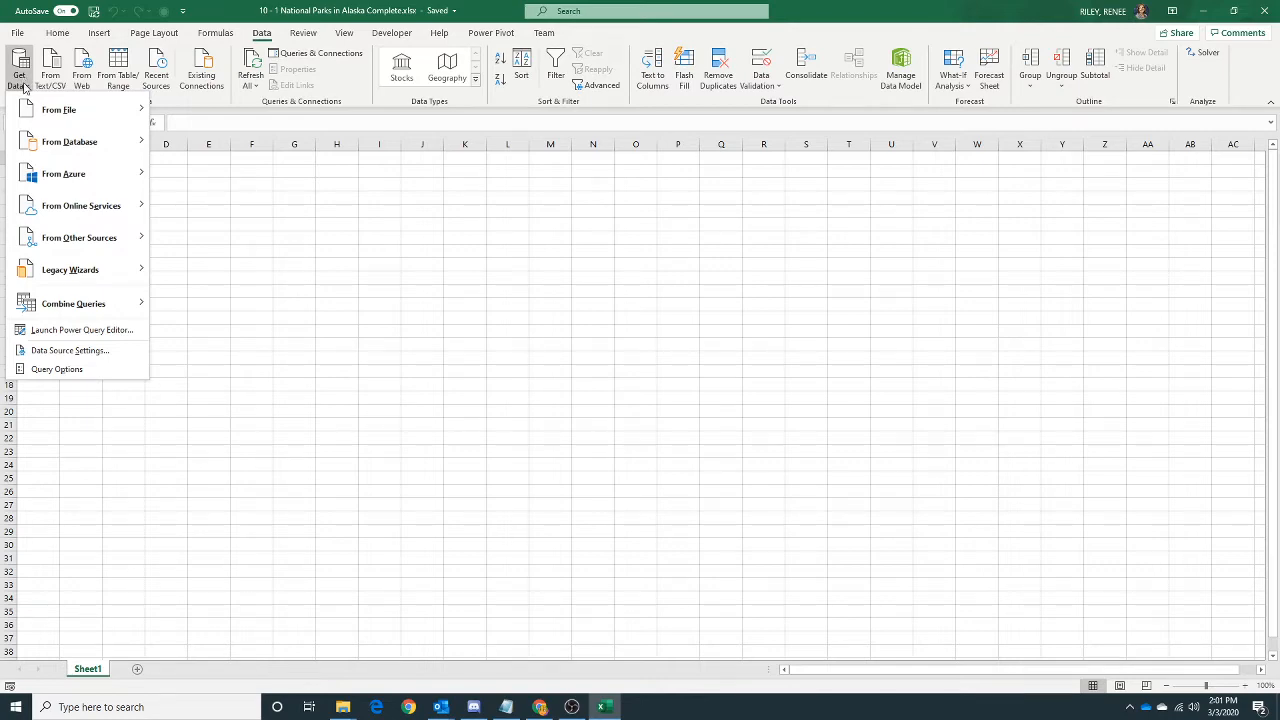
mouse_move(34, 110)
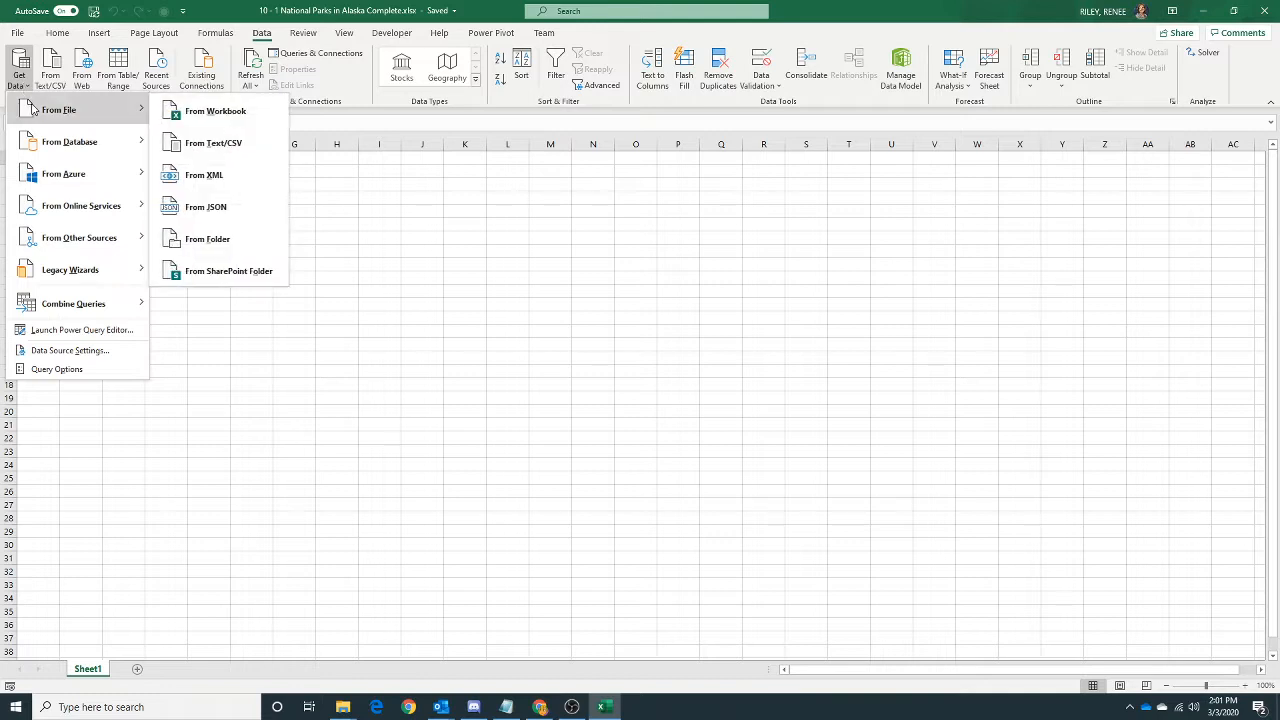
click(240, 112)
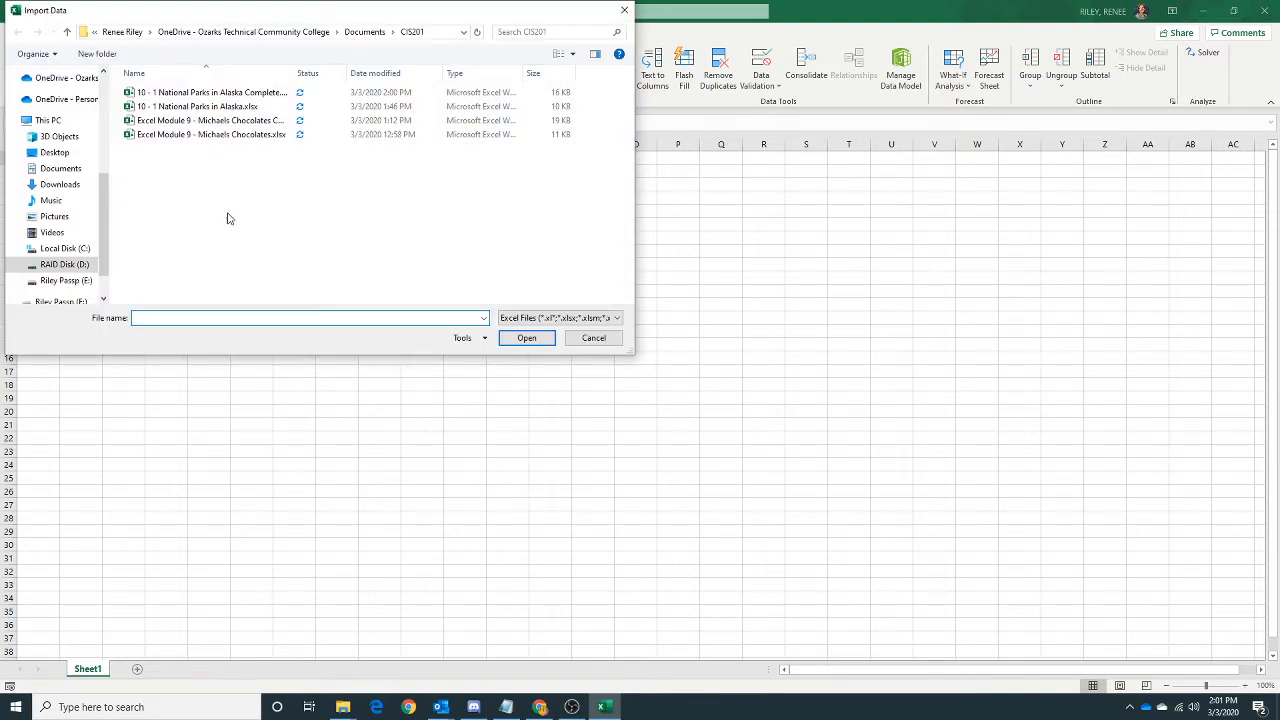
click(204, 108)
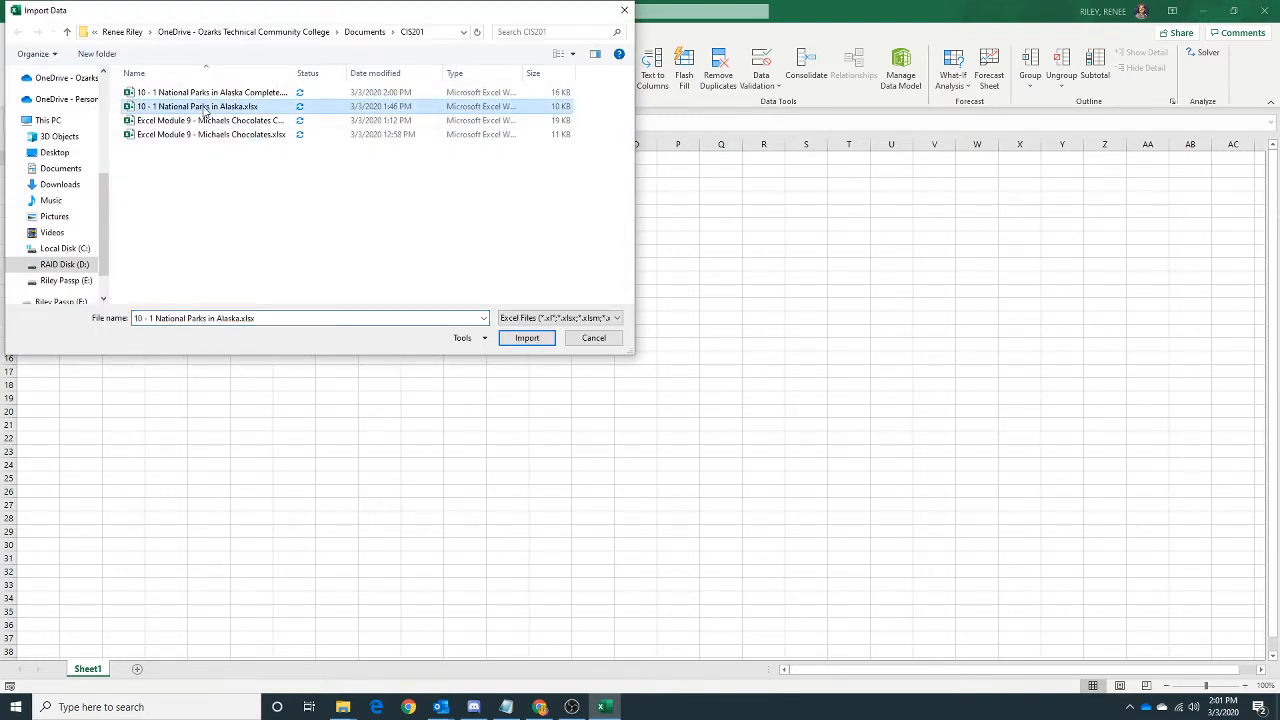
click(524, 339)
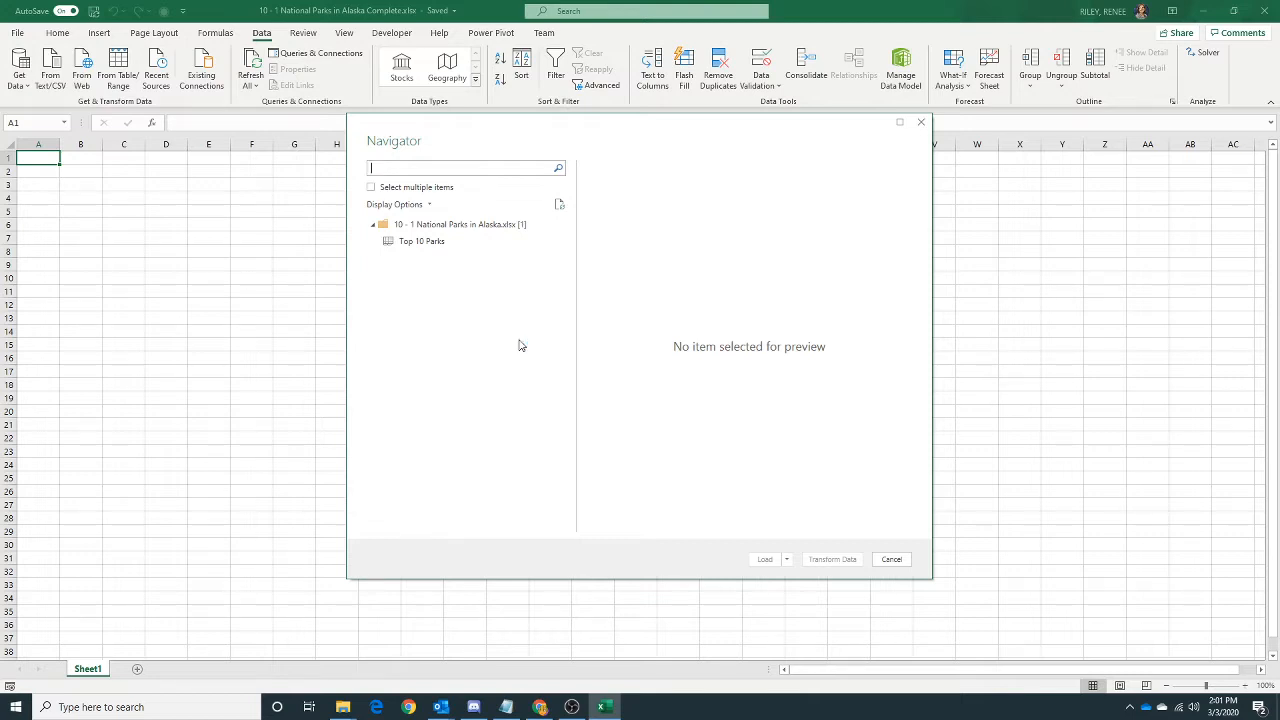
Open the Top 10 Parks table for transformation in the Power Query Editor and use its headers as the first row.
click(428, 241)
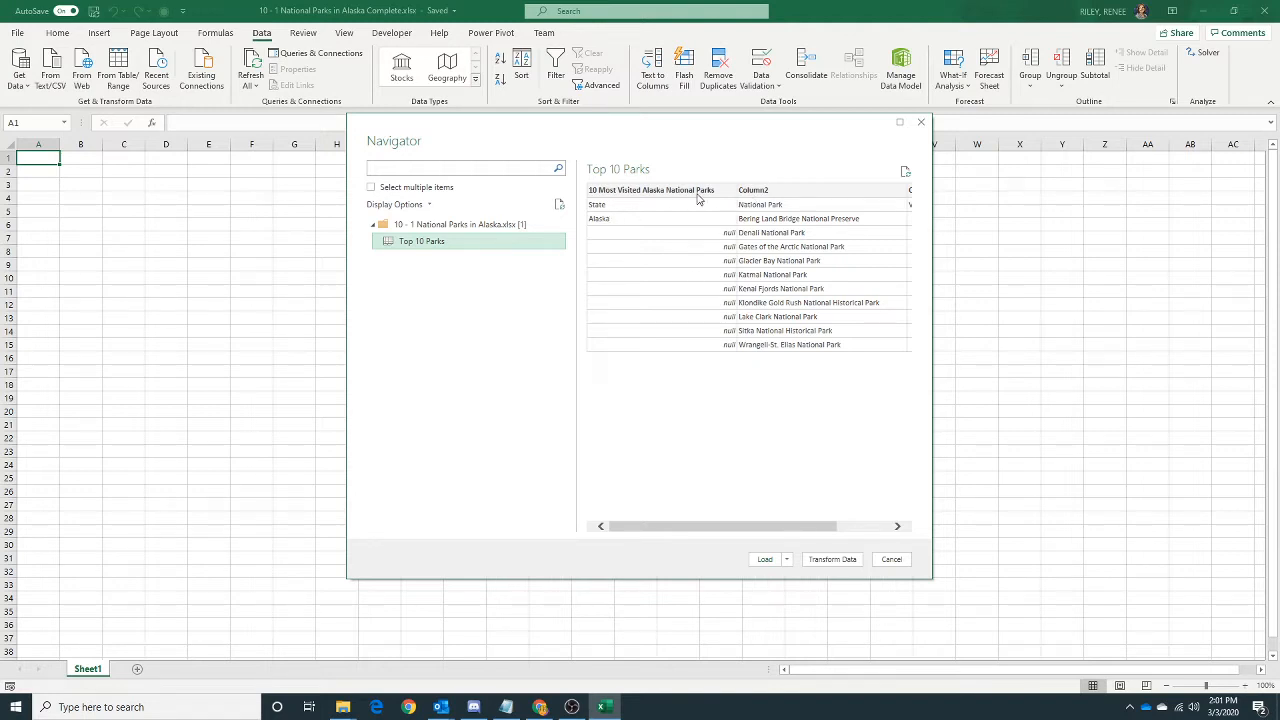
click(831, 560)
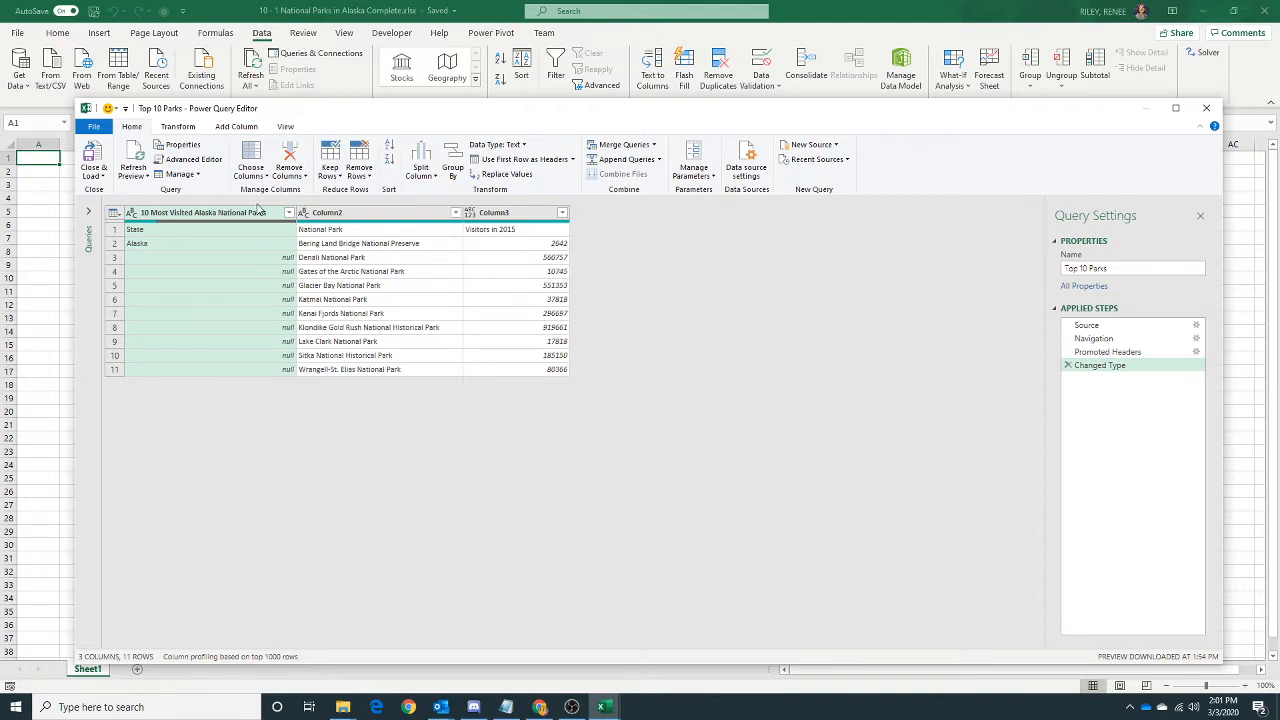
click(574, 160)
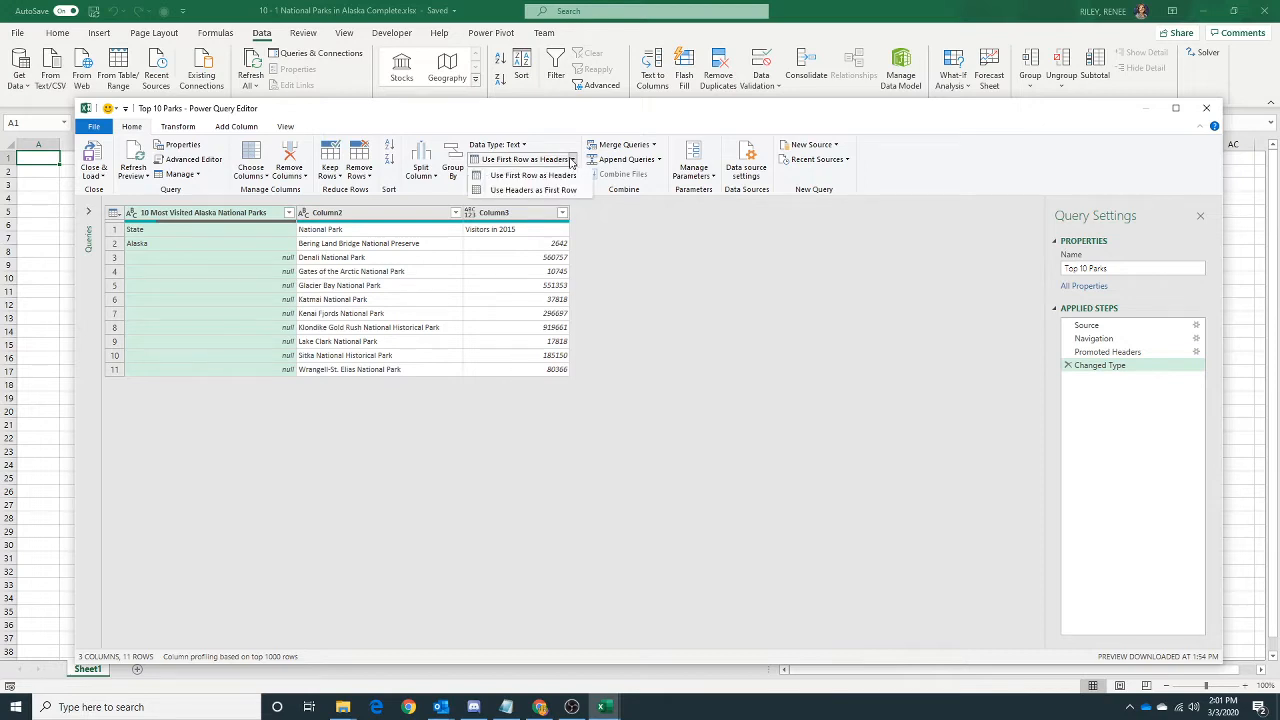
click(521, 191)
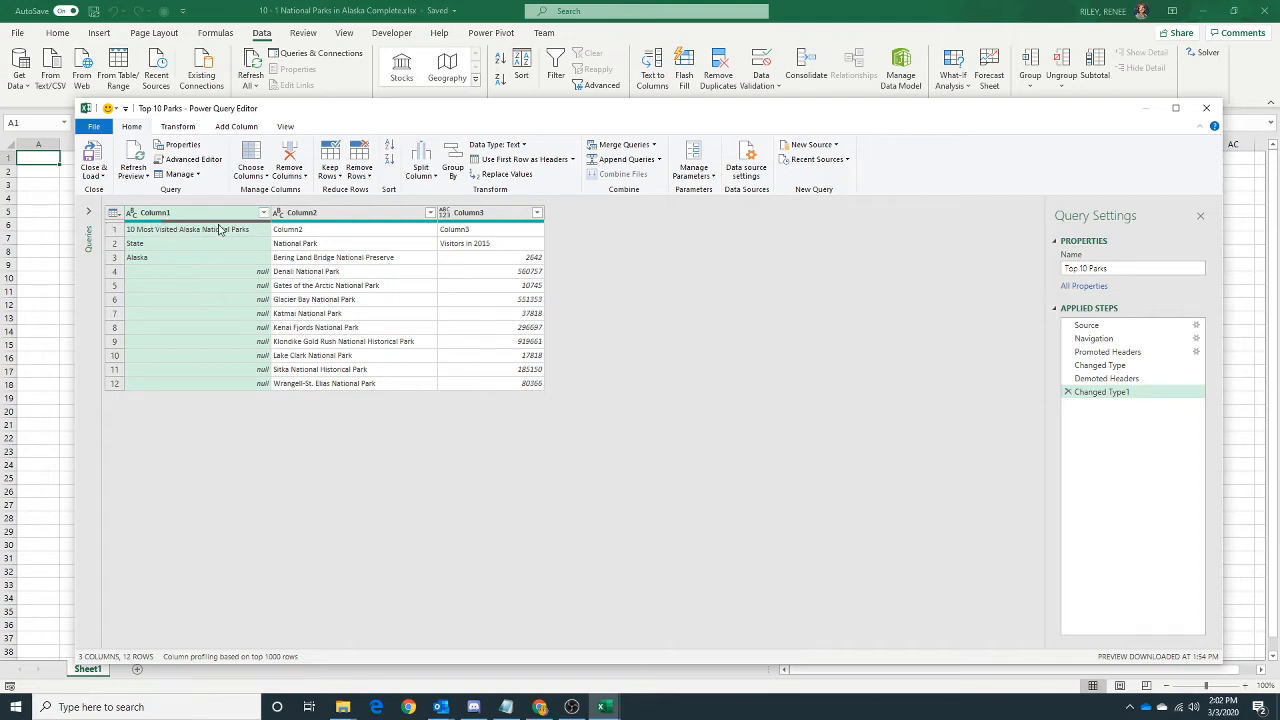
Remove the top 1 row, which holds the table title, from the Top 10 Parks query.
mouse_move(537, 223)
click(368, 178)
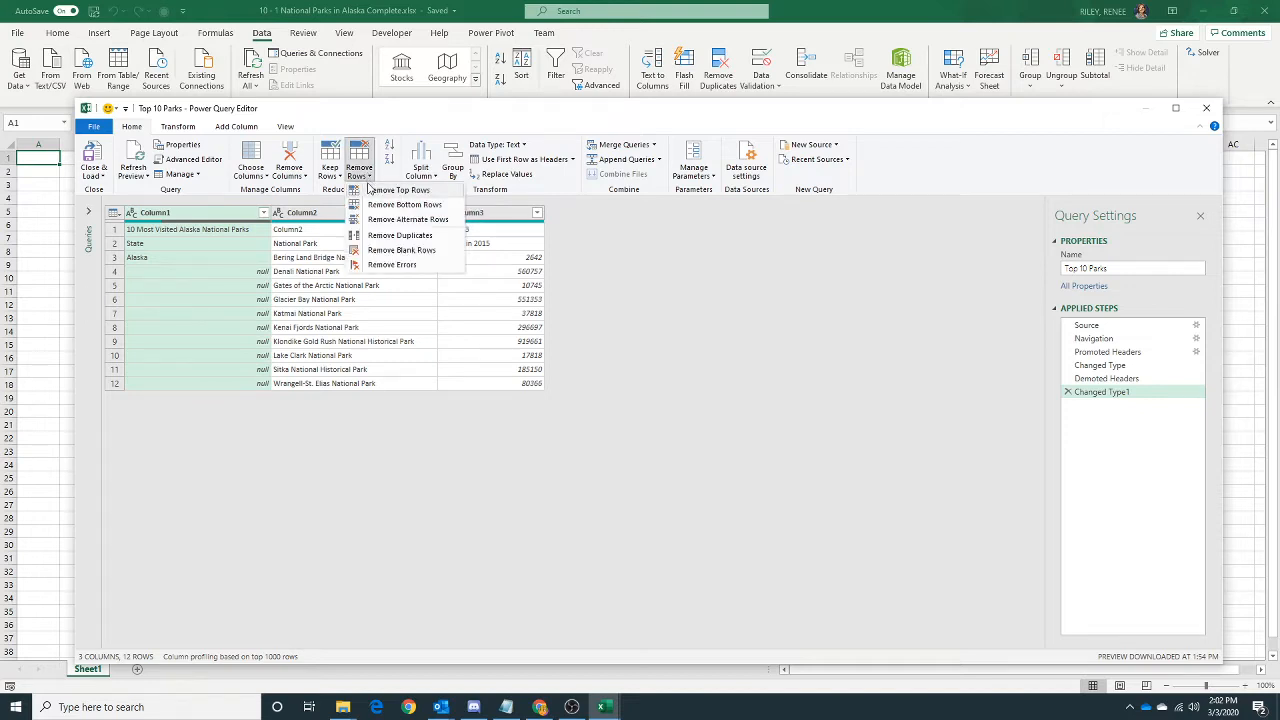
click(371, 189)
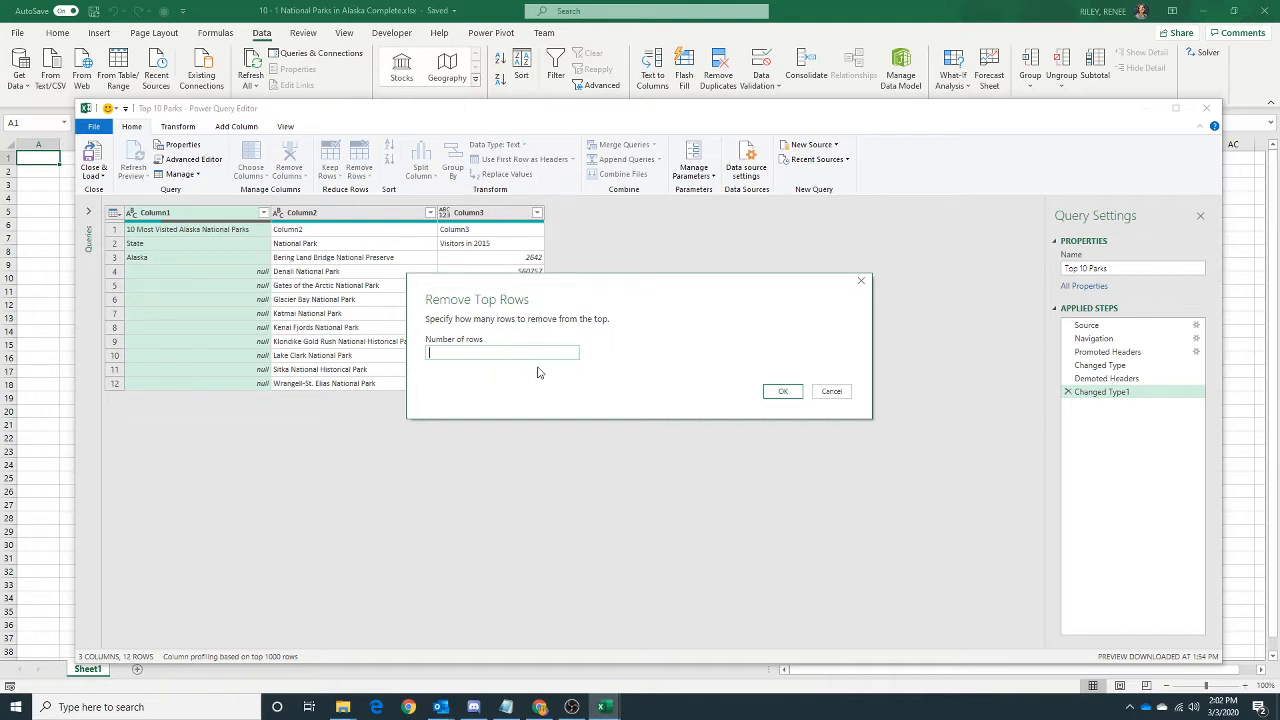
text(1)
click(785, 392)
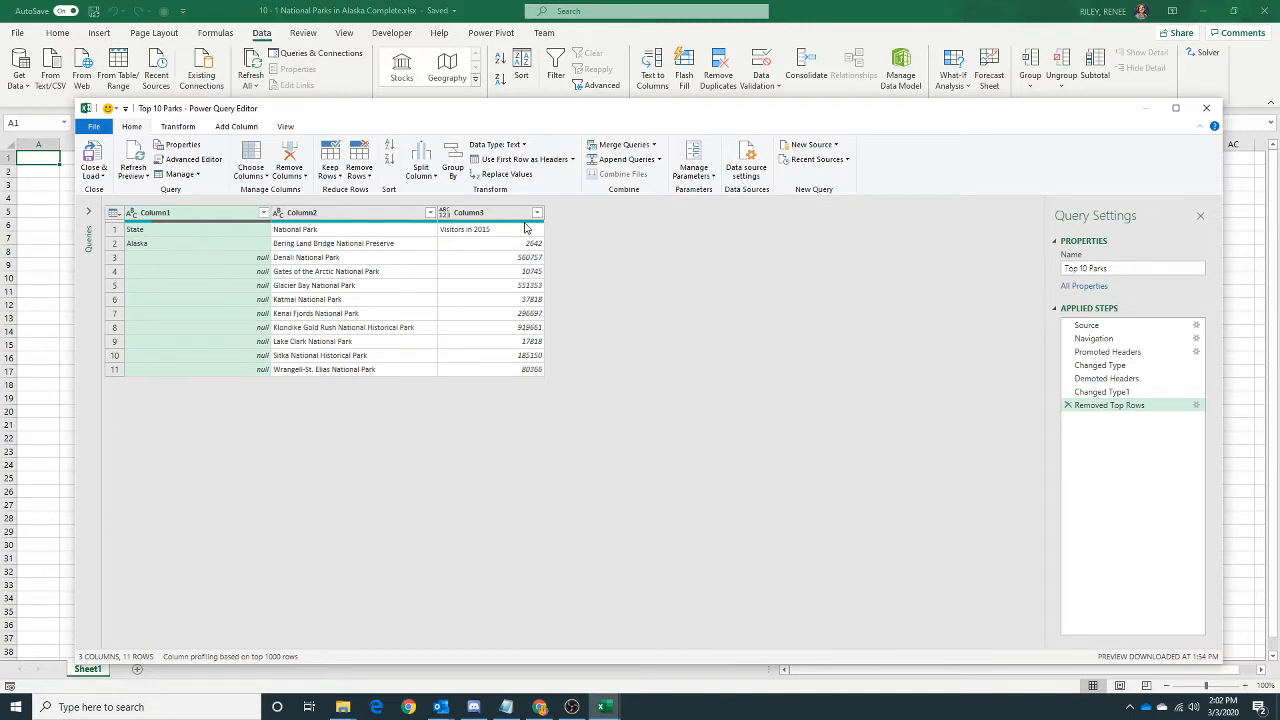
Promote the query's first row to column headers, and close and load the query into the workbook.
click(573, 160)
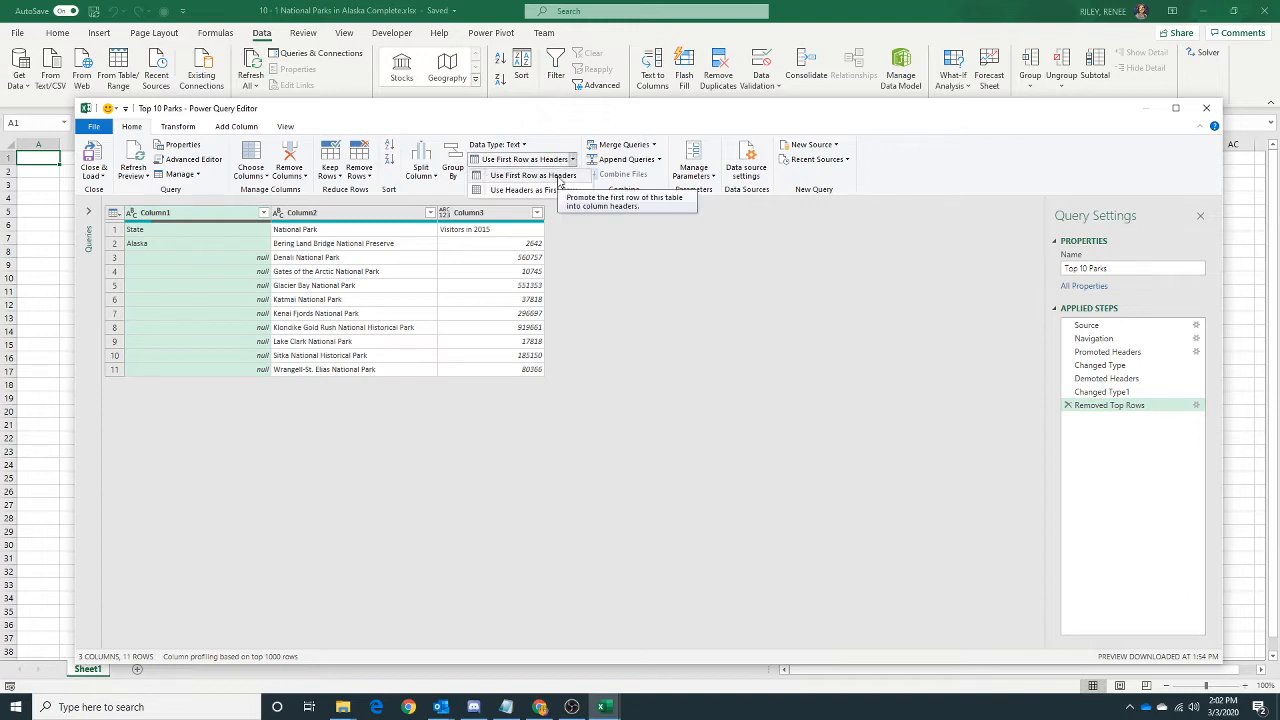
click(559, 181)
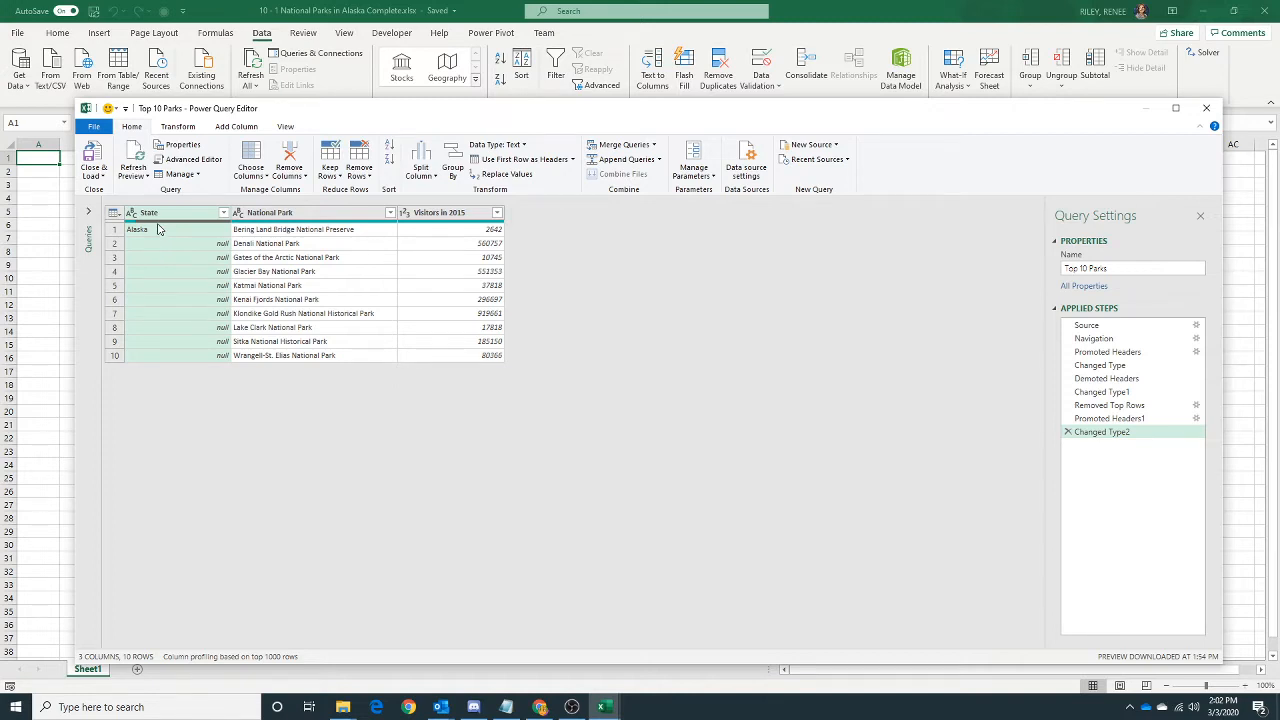
click(99, 177)
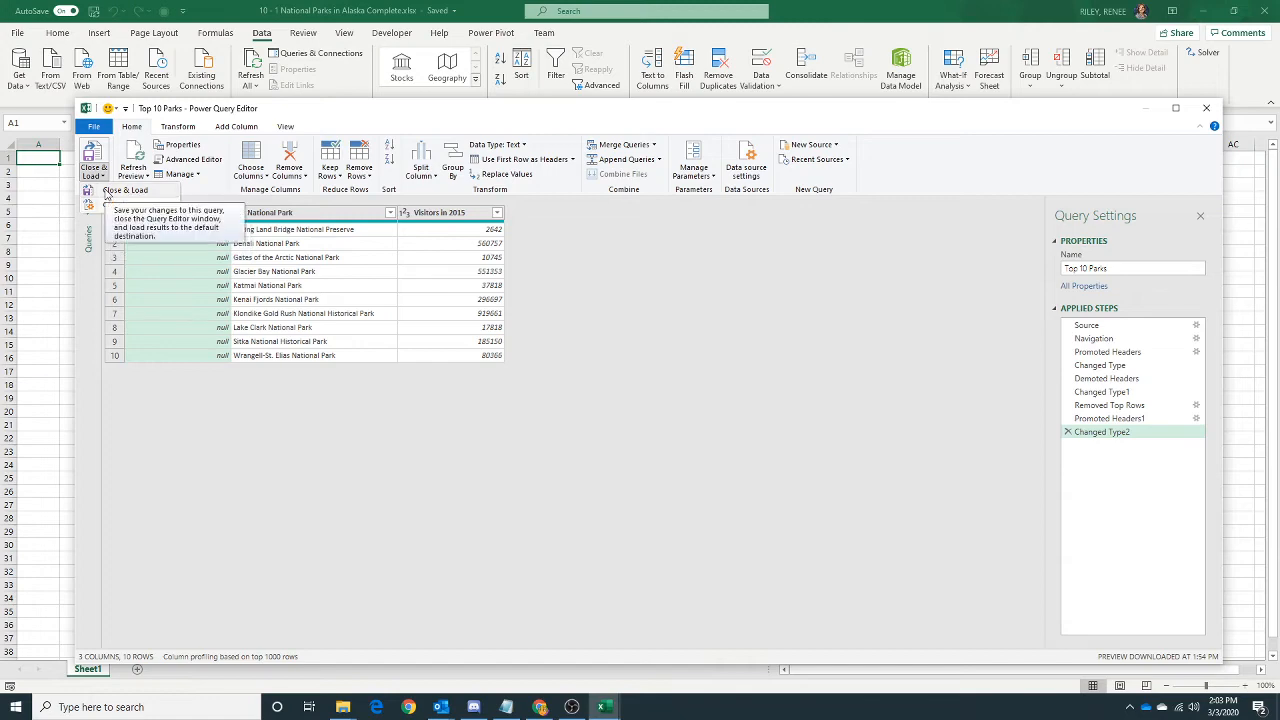
click(107, 192)
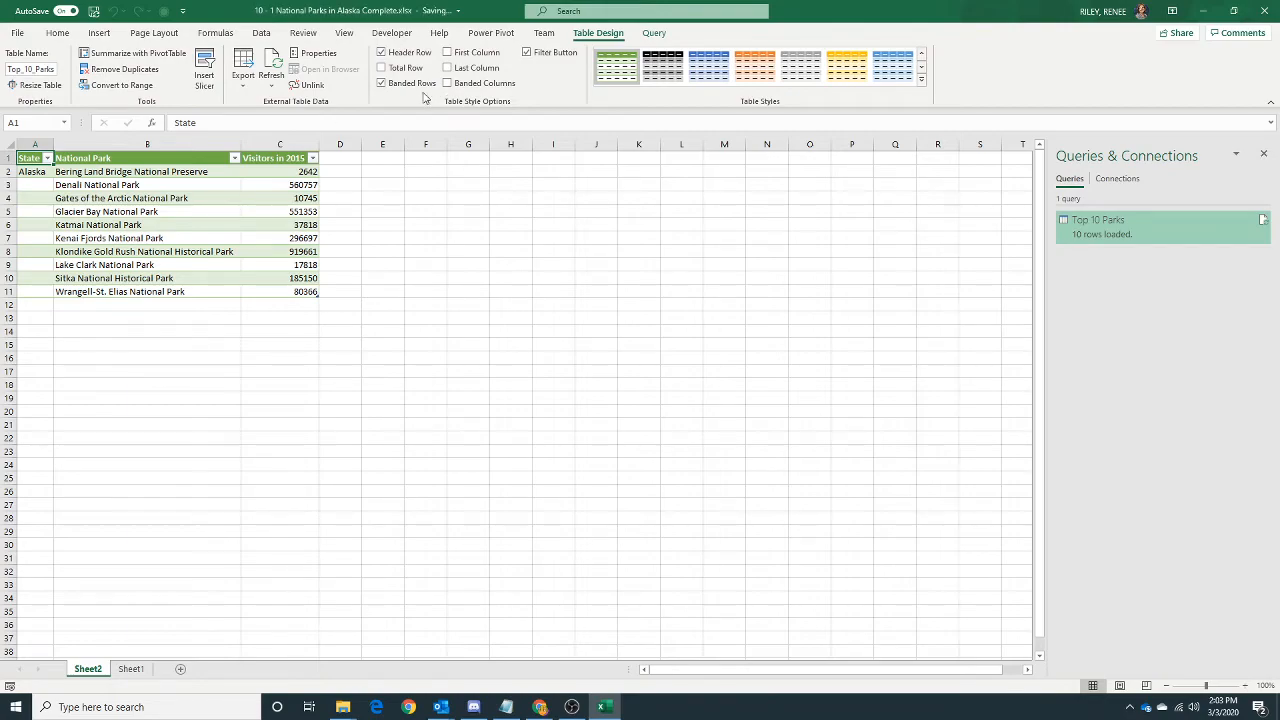
Shrink the workbook window to uncover the assignment page and read the tasks that follow closing and loading the query.
drag(425, 10, 1278, 3)
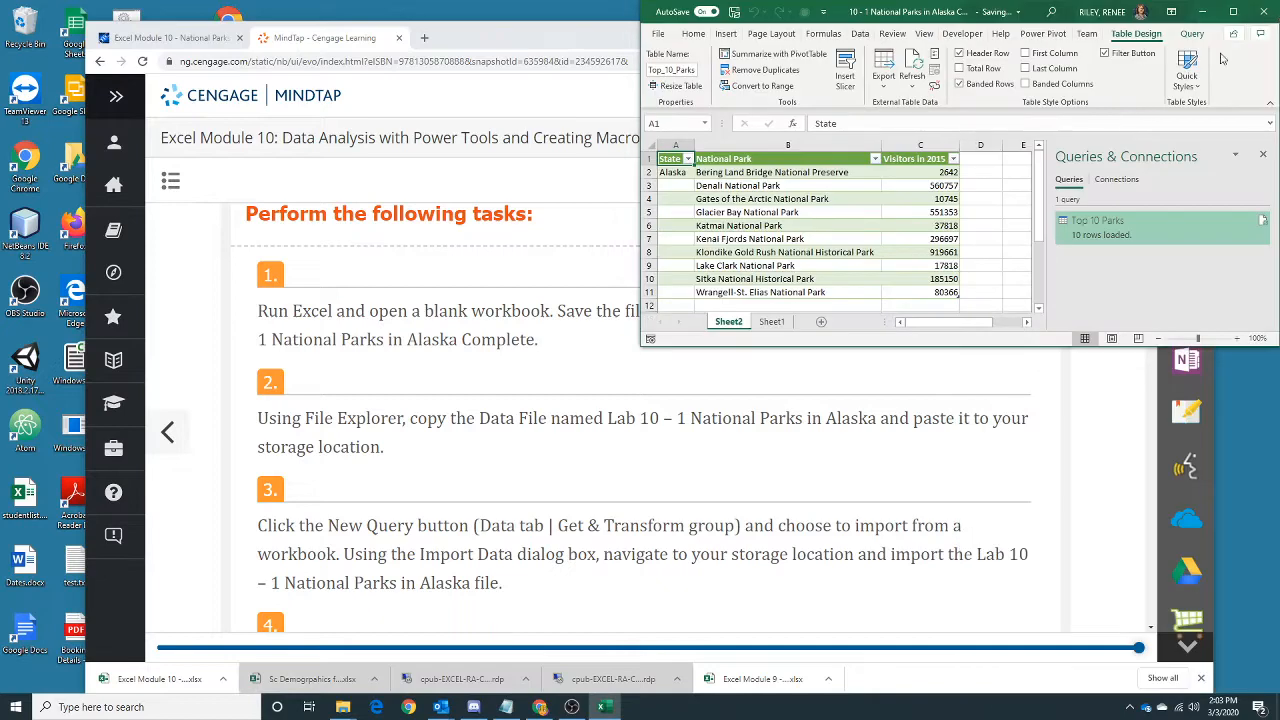
scroll(541, 360, down, 3)
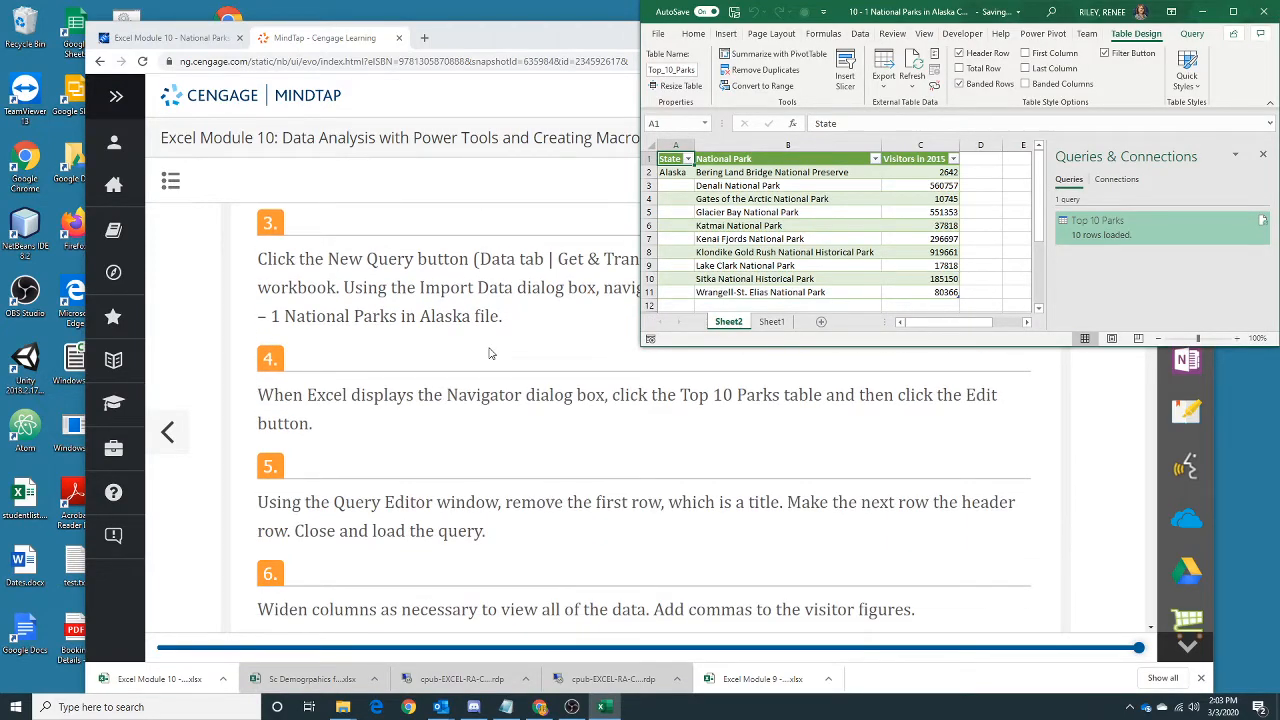
scroll(490, 353, down, 2)
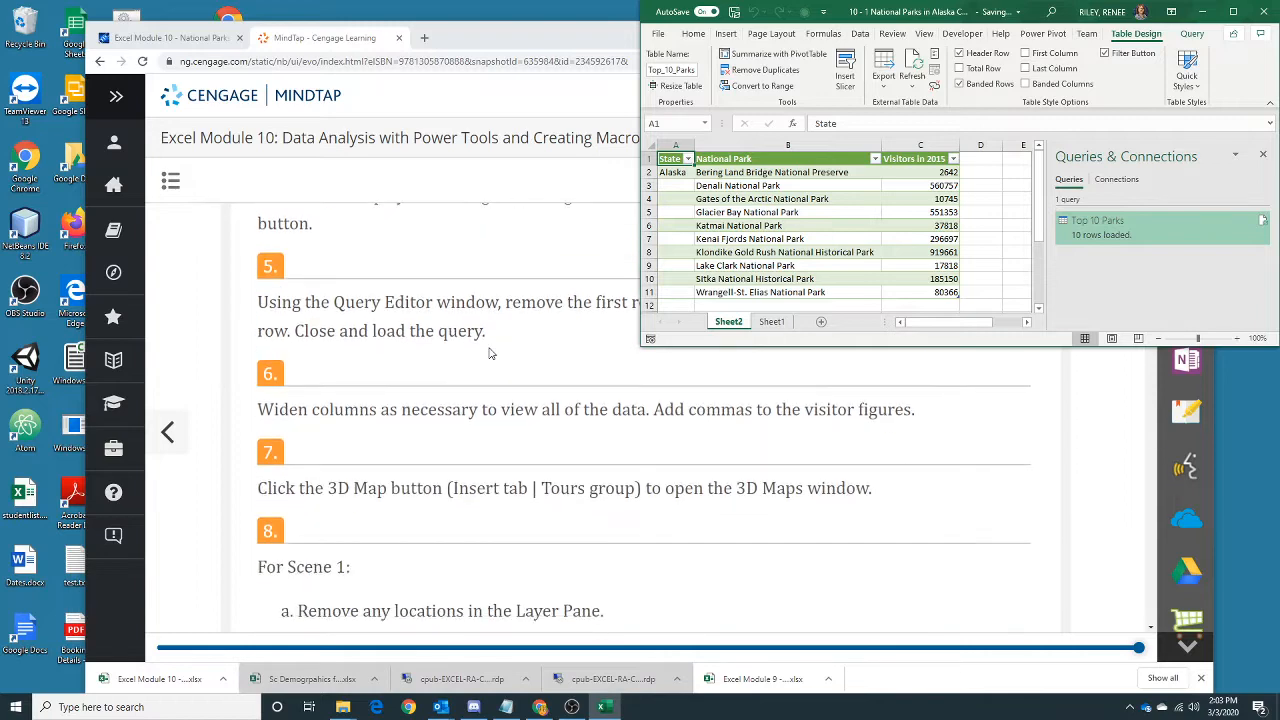
scroll(490, 353, down, 1)
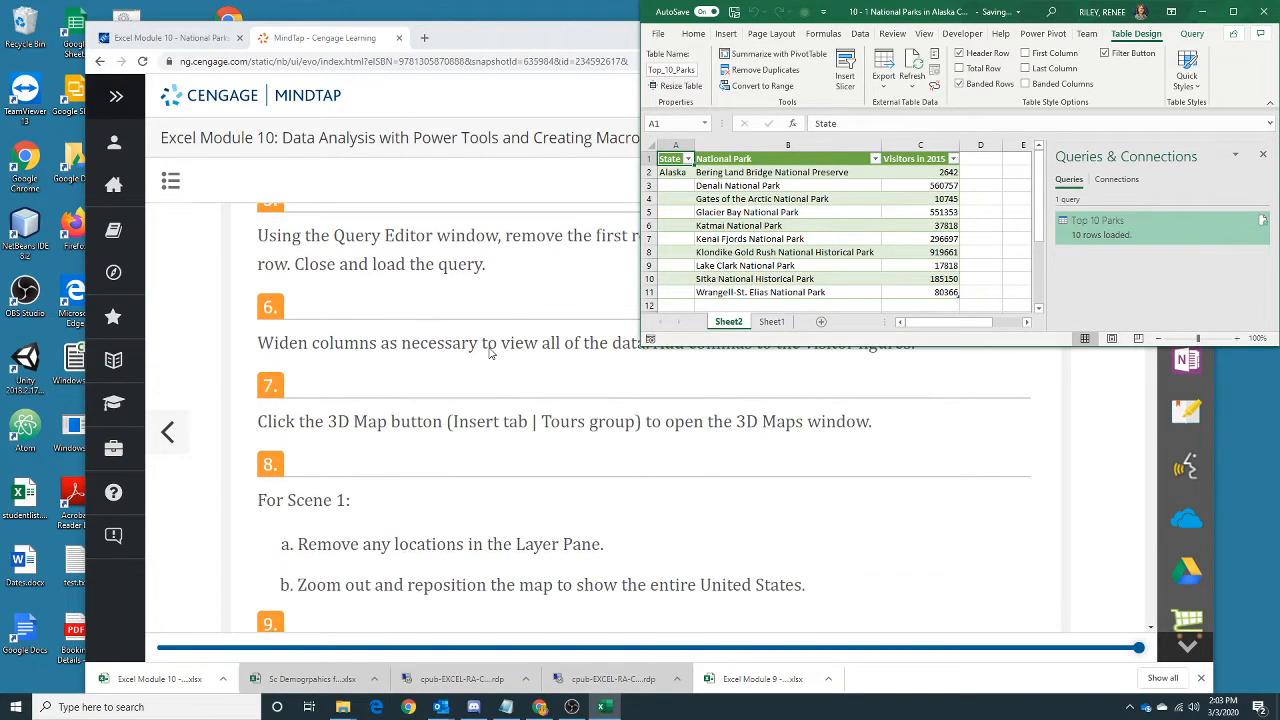
Apply Comma Style to the Visitors in 2015 column and check the rest of the parks table.
scroll(490, 353, up, 2)
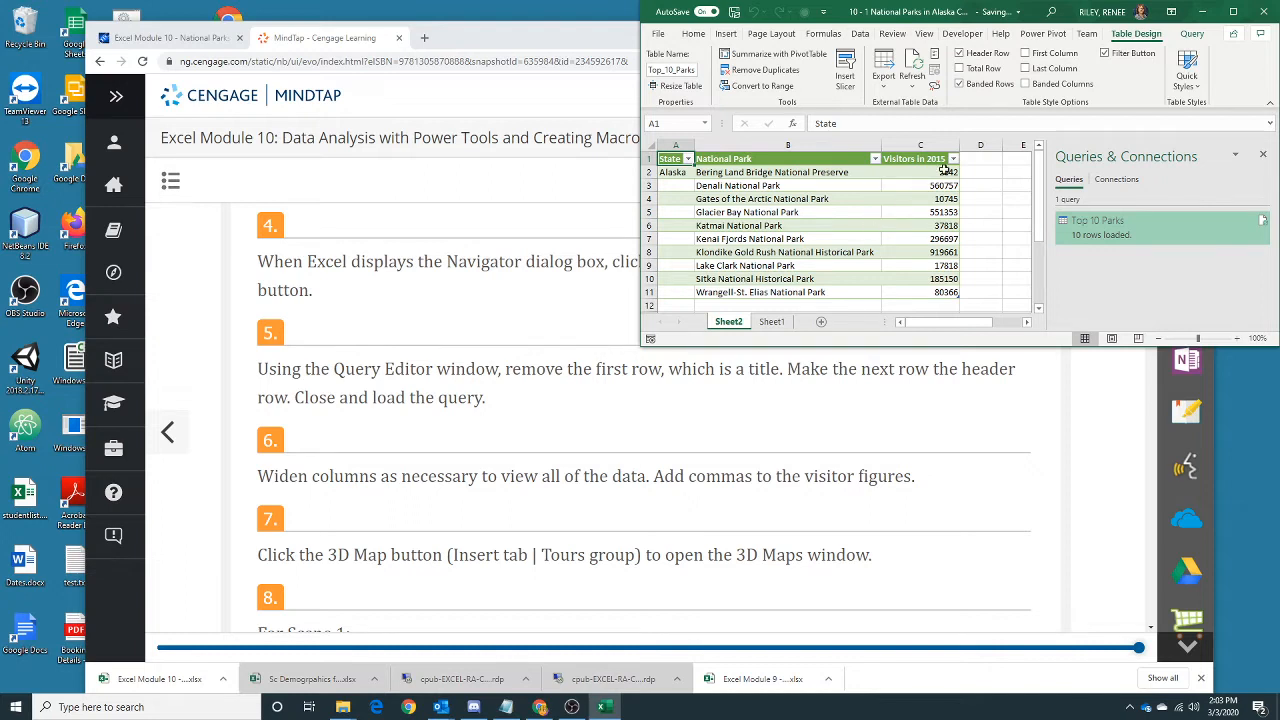
click(921, 146)
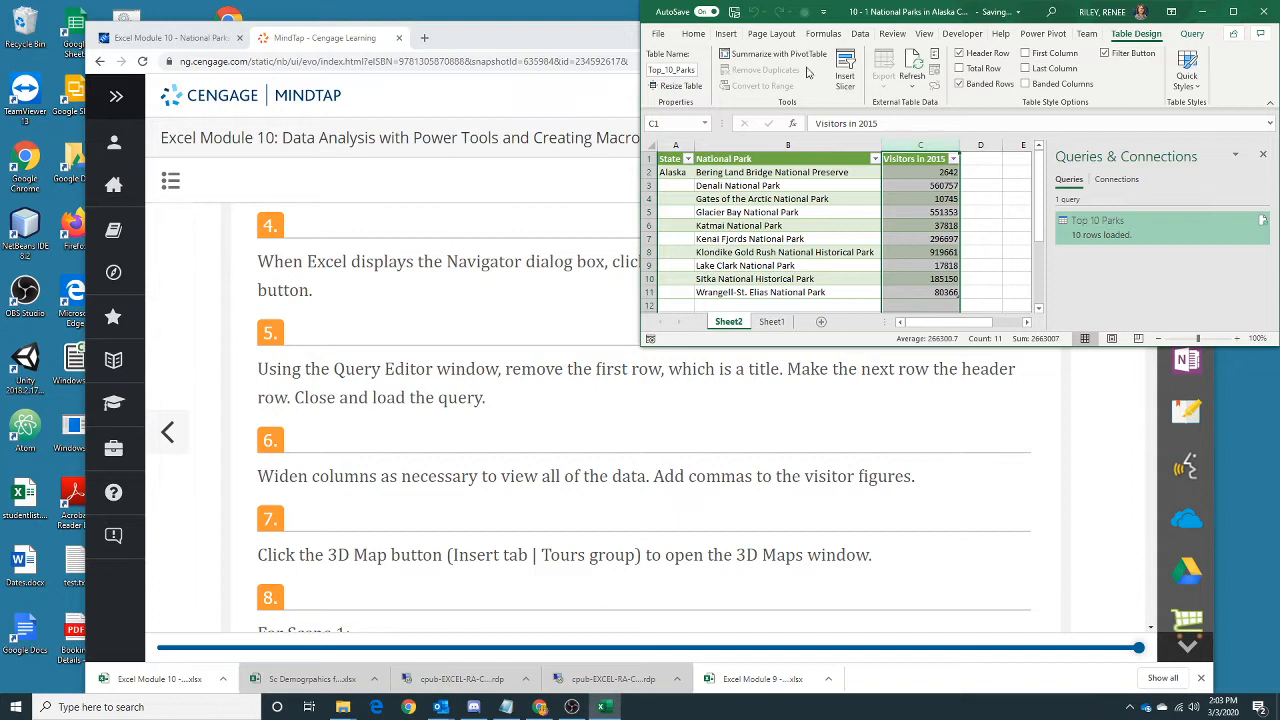
click(694, 34)
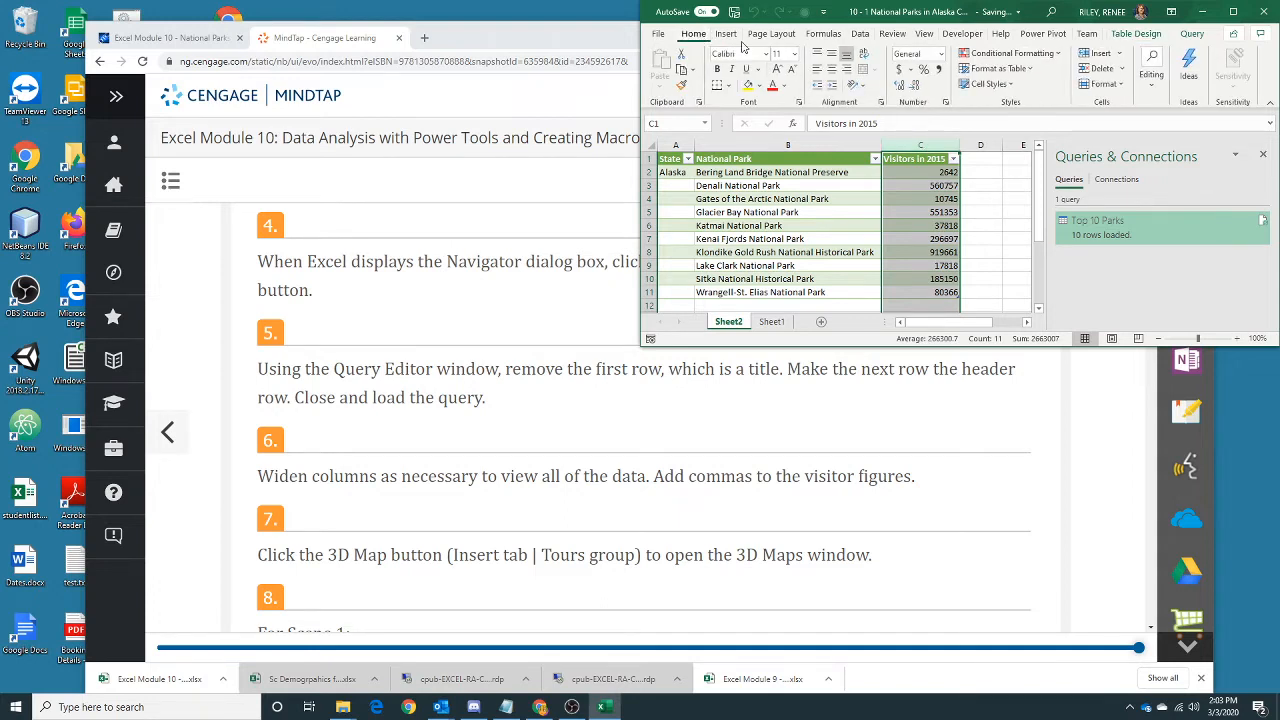
click(938, 70)
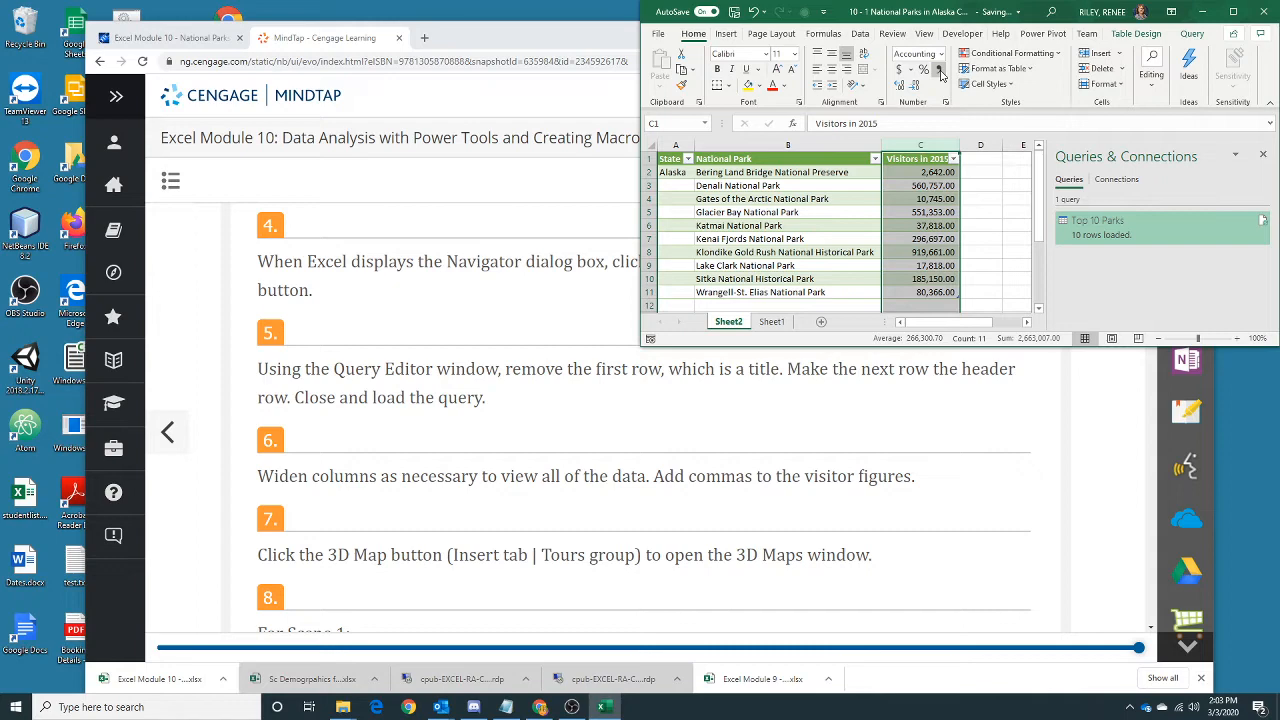
click(842, 253)
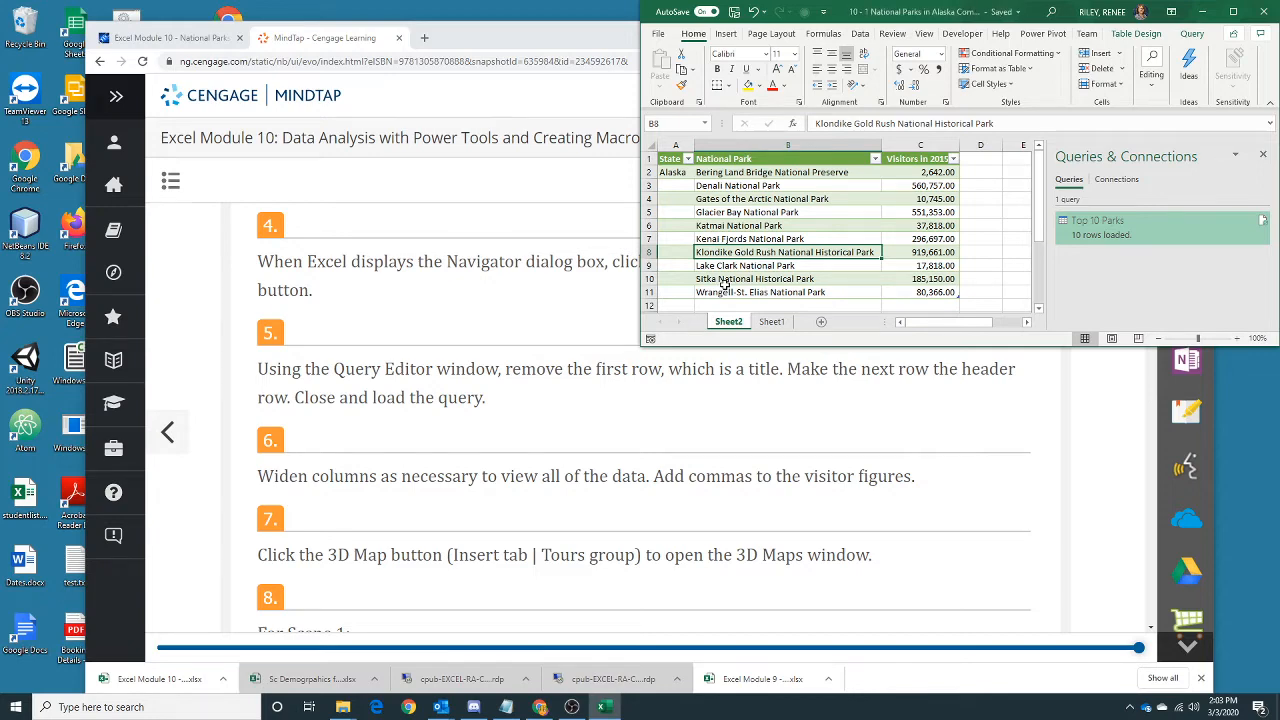
scroll(725, 285, down, 2)
scroll(725, 285, up, 1)
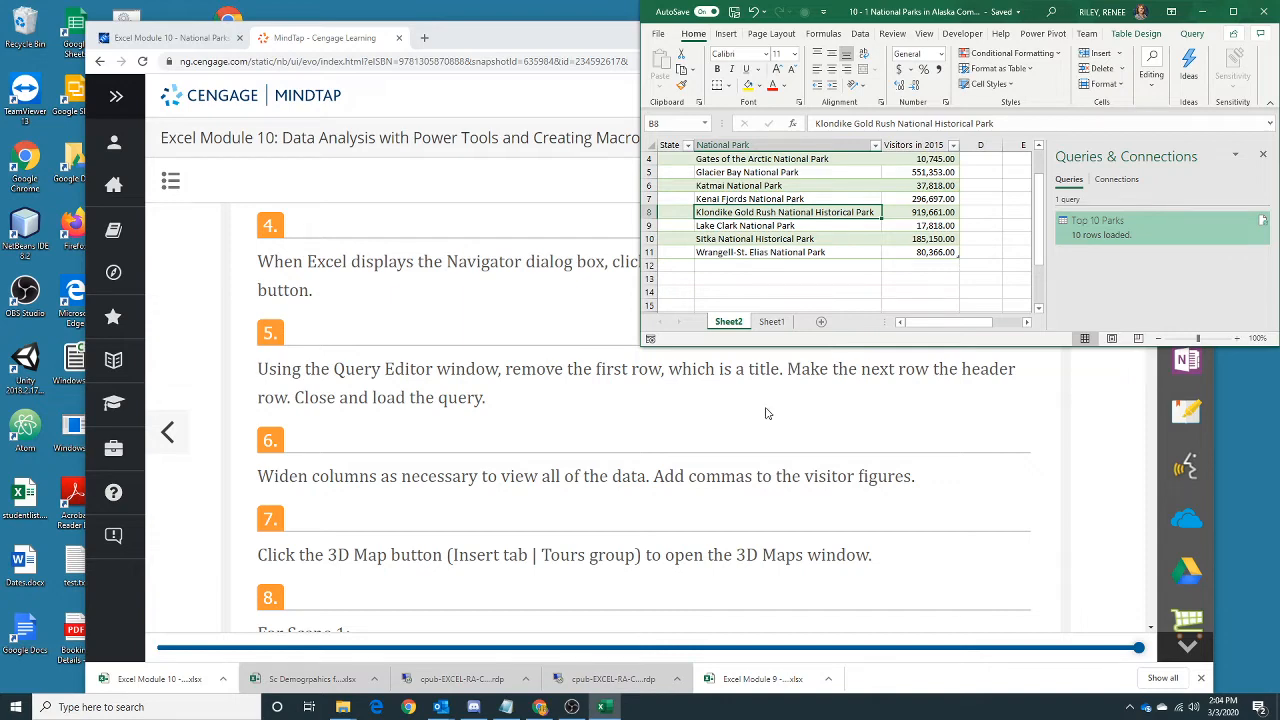
Open the 3D Maps window for the Top 10 Parks table, as the assignment's task 7 asks.
scroll(622, 463, down, 1)
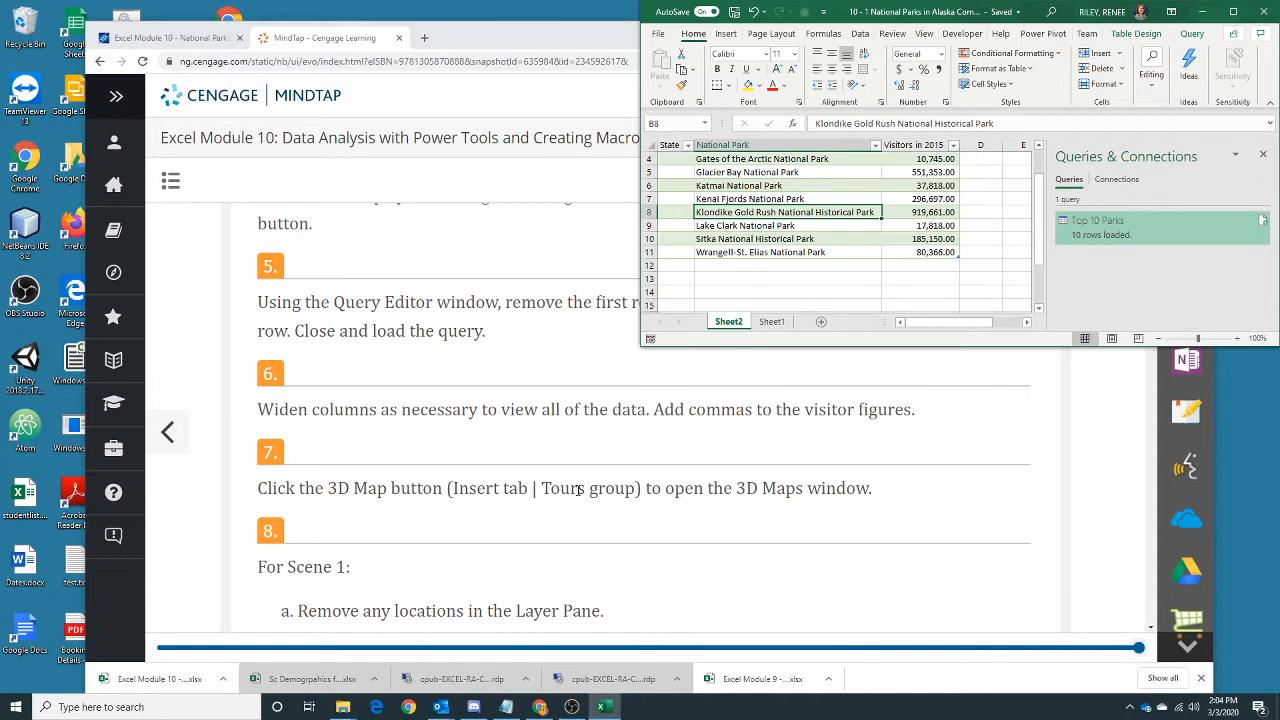
click(727, 34)
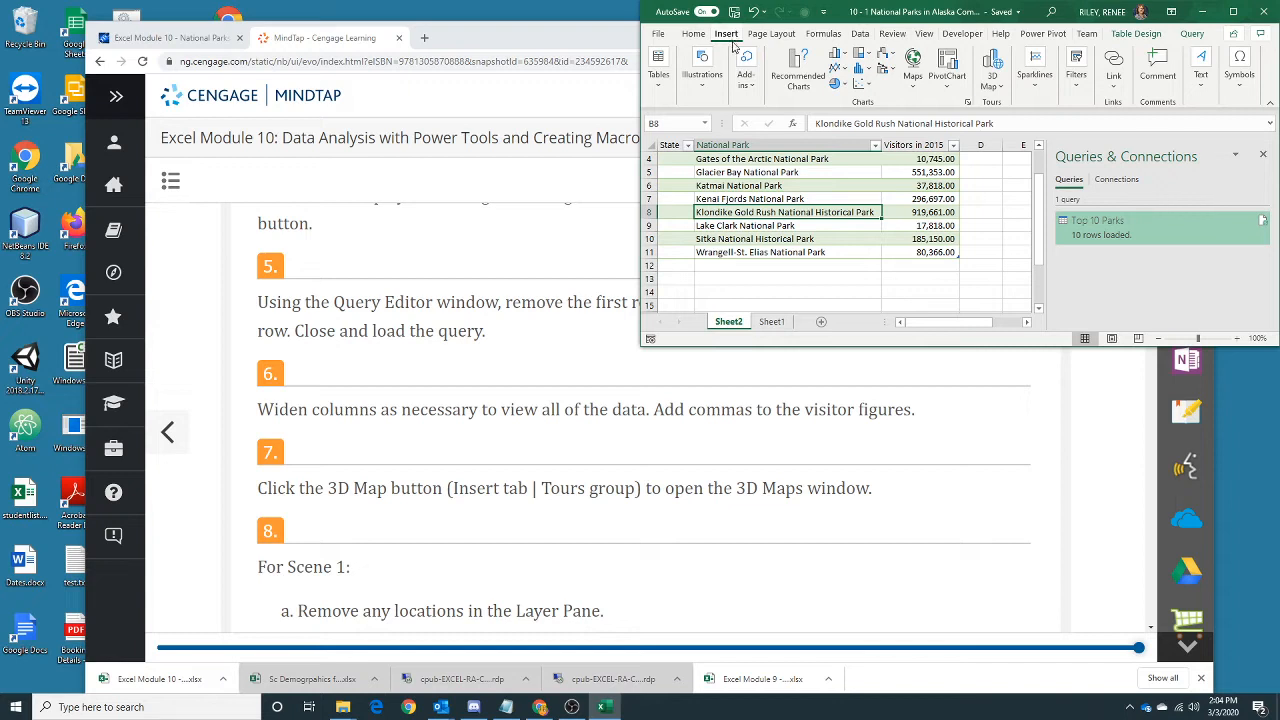
click(995, 62)
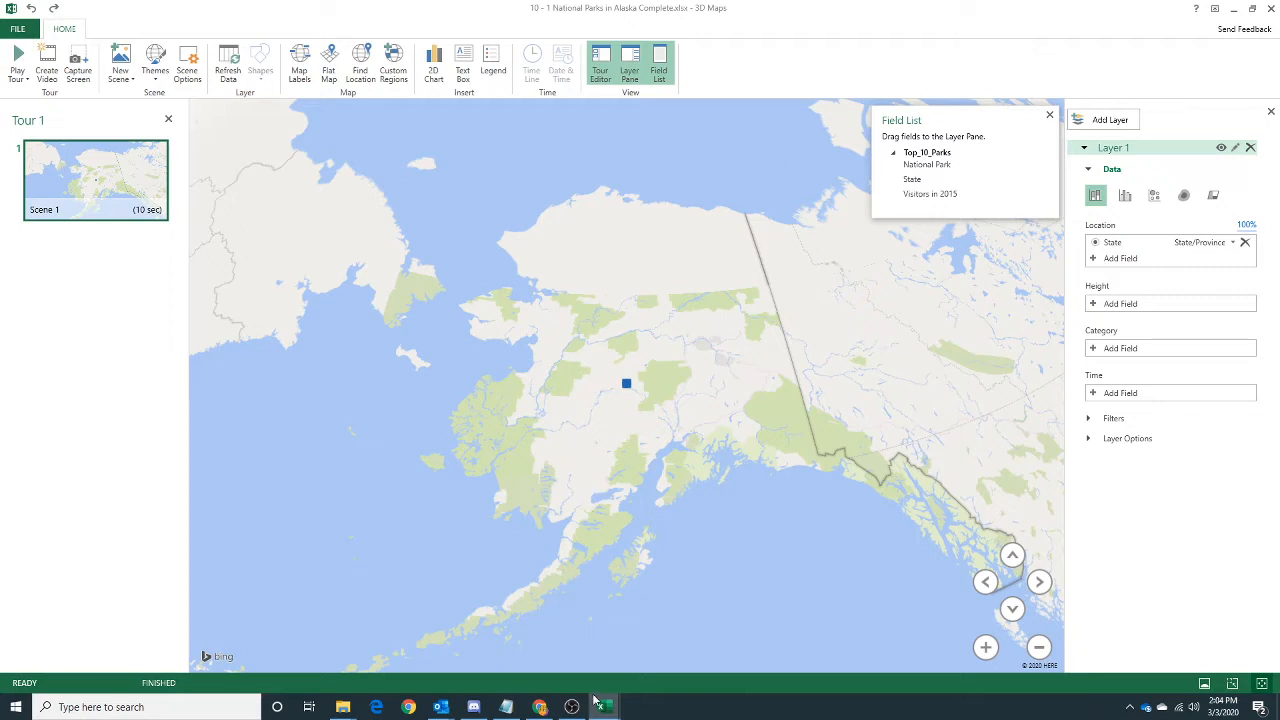
Switch to the assignment page in Chrome, read the Scene 1 tasks, and return to the 3D Maps window.
click(539, 707)
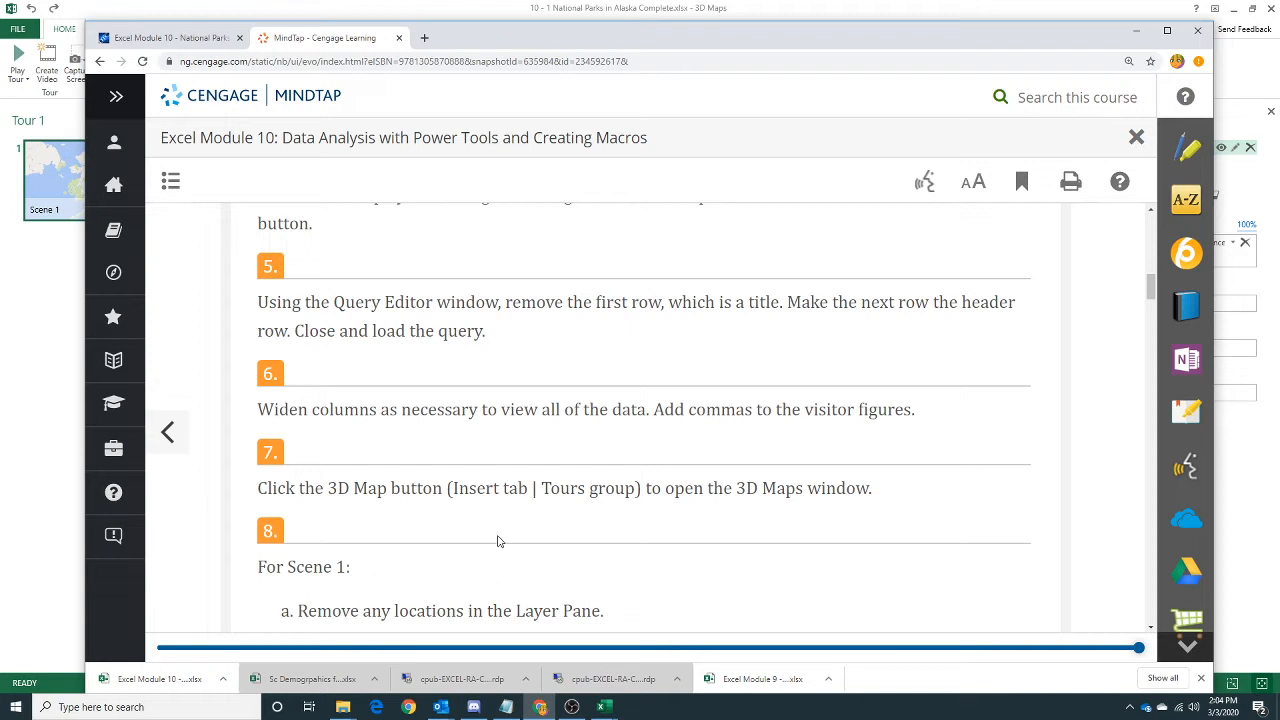
scroll(500, 536, down, 2)
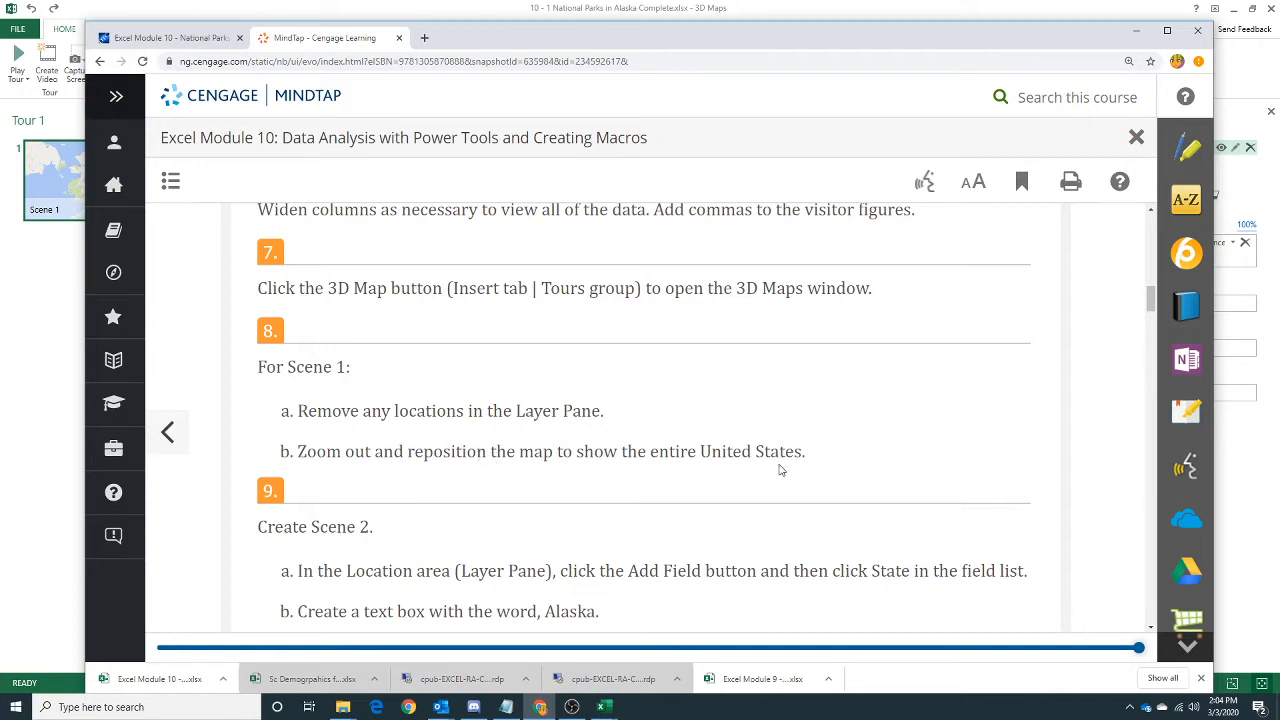
click(1137, 32)
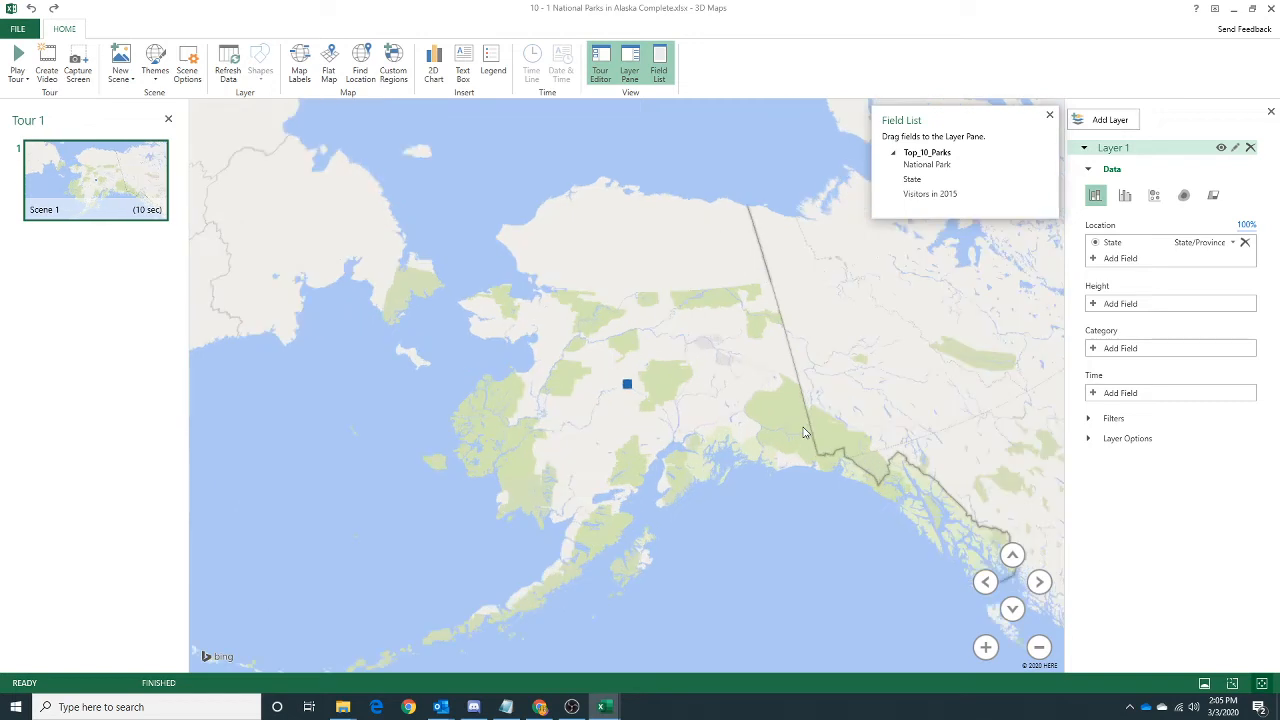
Zoom the Scene 1 map out from Alaska and move the globe to bring the contiguous United States into view.
click(1038, 583)
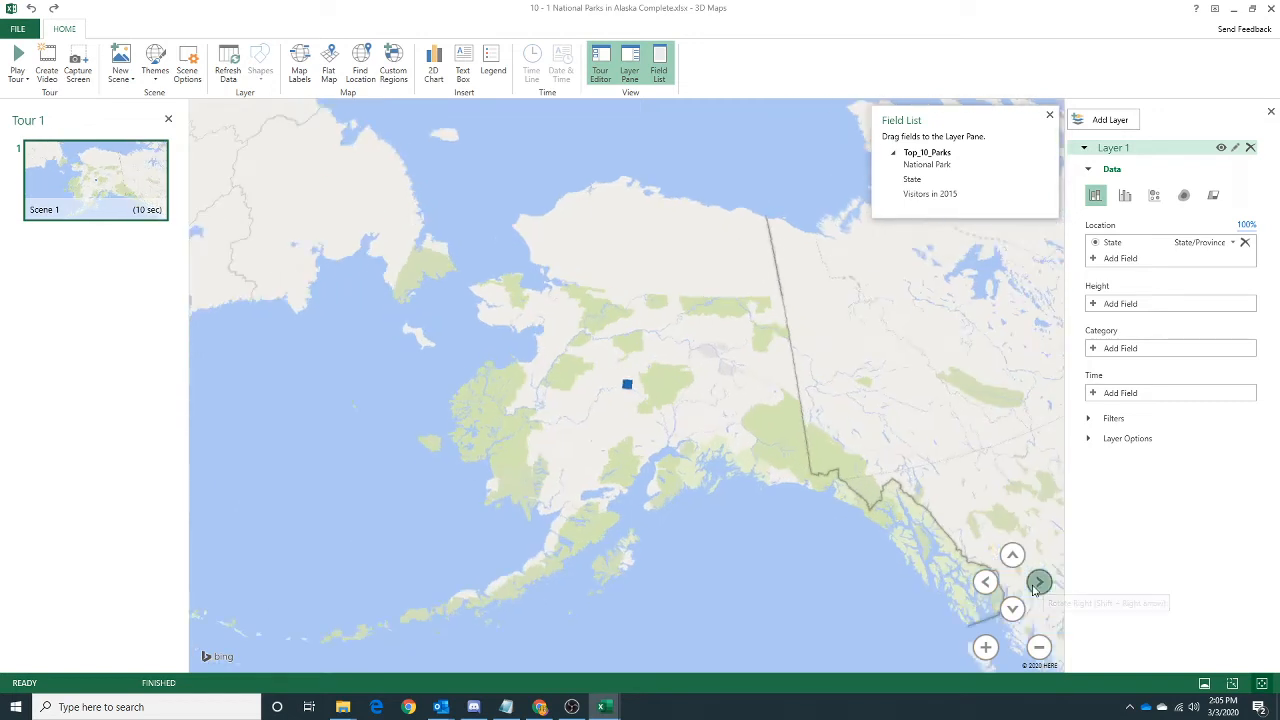
click(1036, 587)
click(1036, 587)
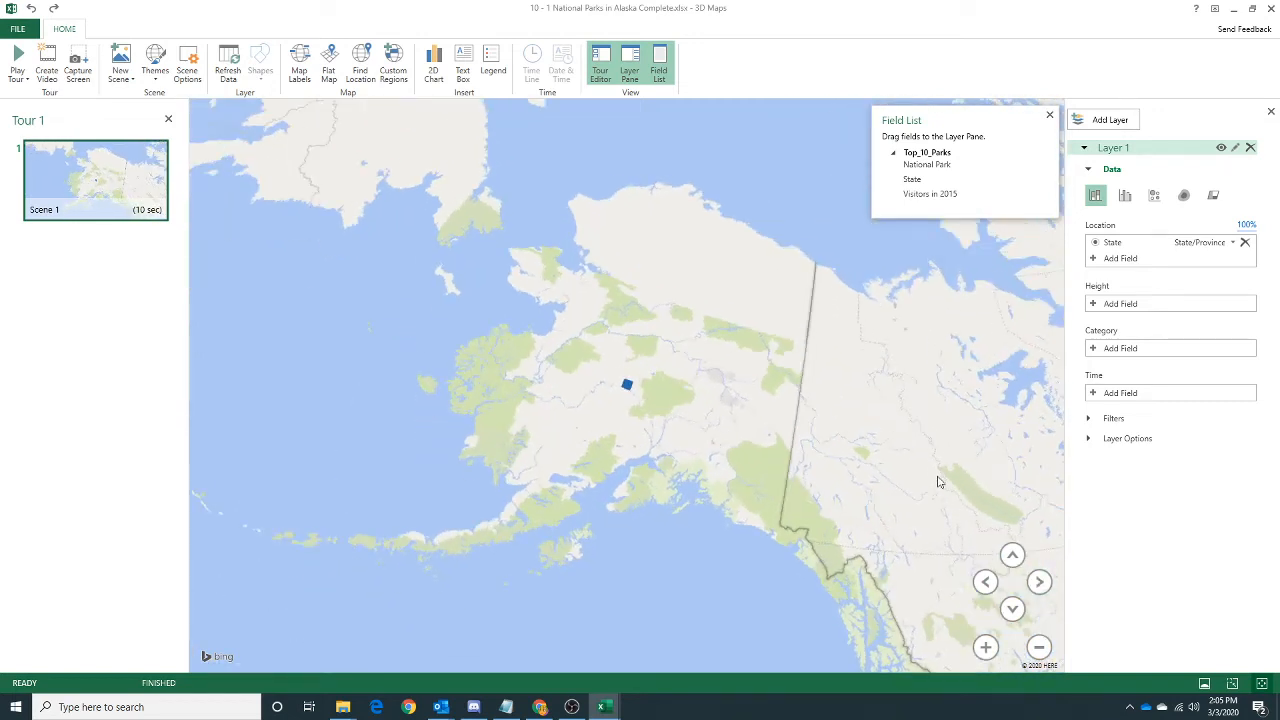
scroll(933, 468, down, 3)
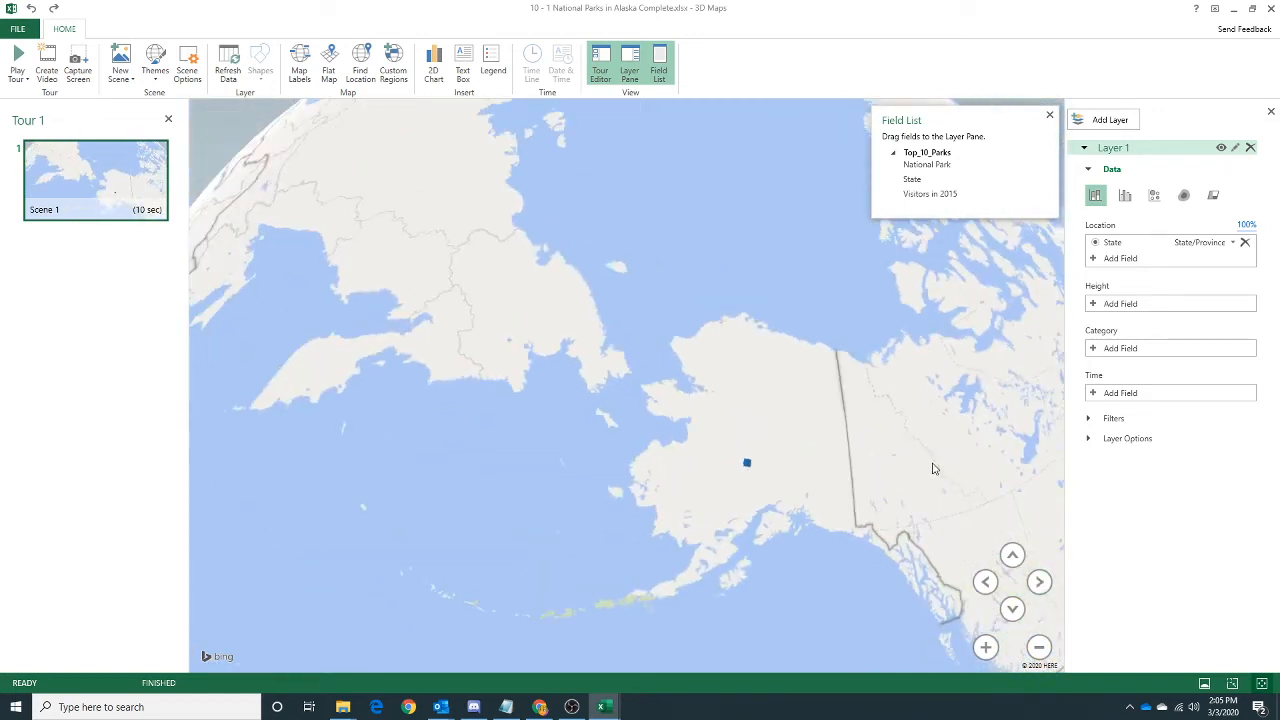
click(1012, 609)
click(984, 582)
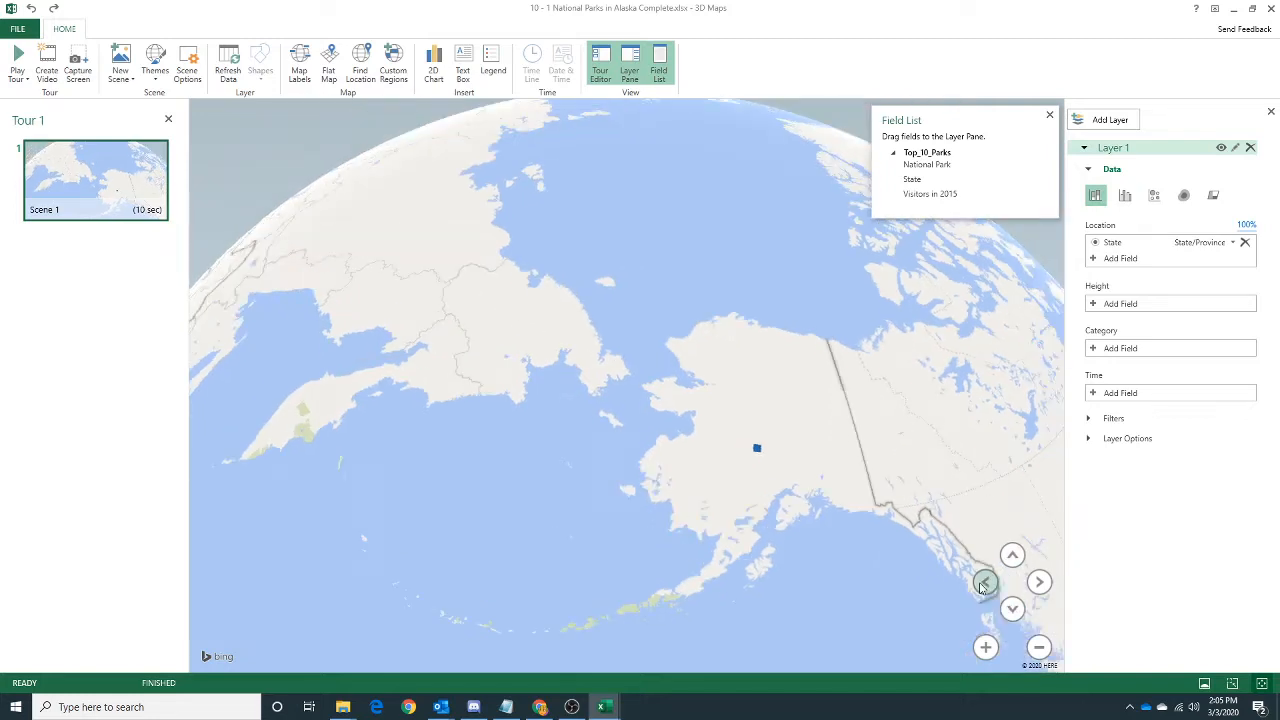
click(1039, 583)
click(1041, 584)
click(1041, 584)
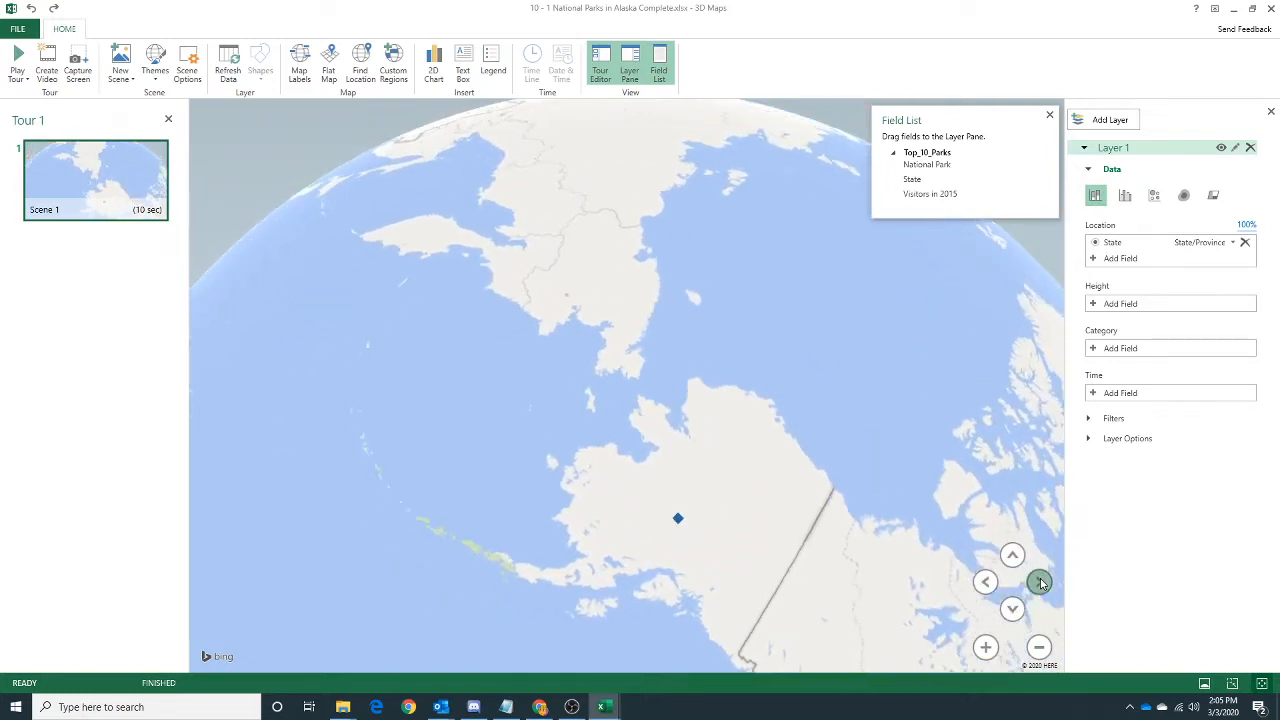
drag(851, 591, 723, 149)
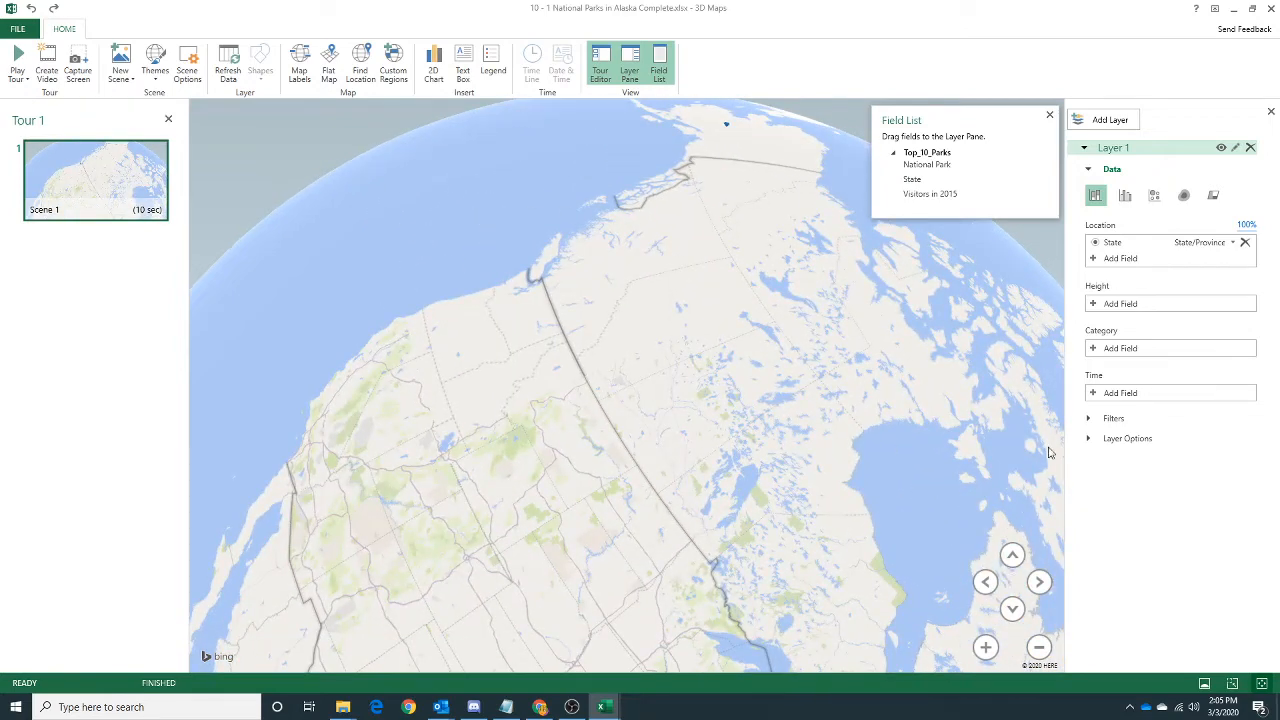
drag(999, 480, 957, 339)
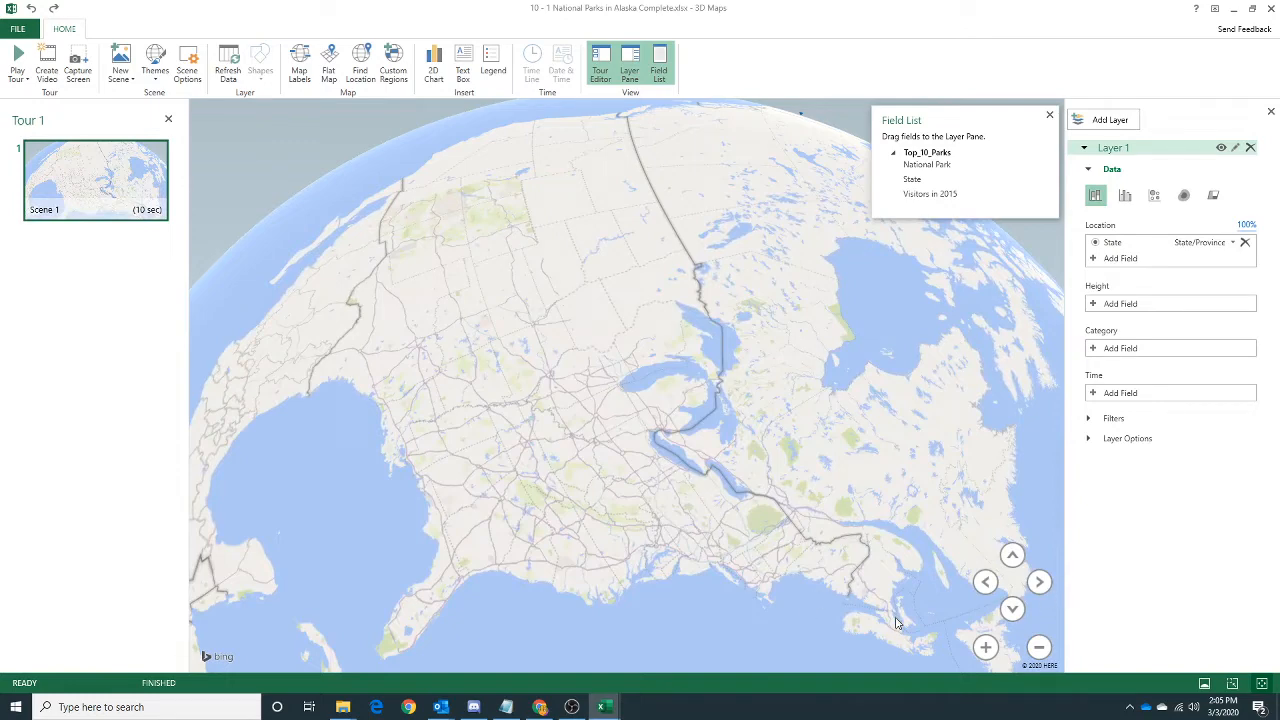
Zoom the Scene 1 map out further, tilting and rotating the globe to show the entire United States upright.
click(1039, 647)
click(1039, 647)
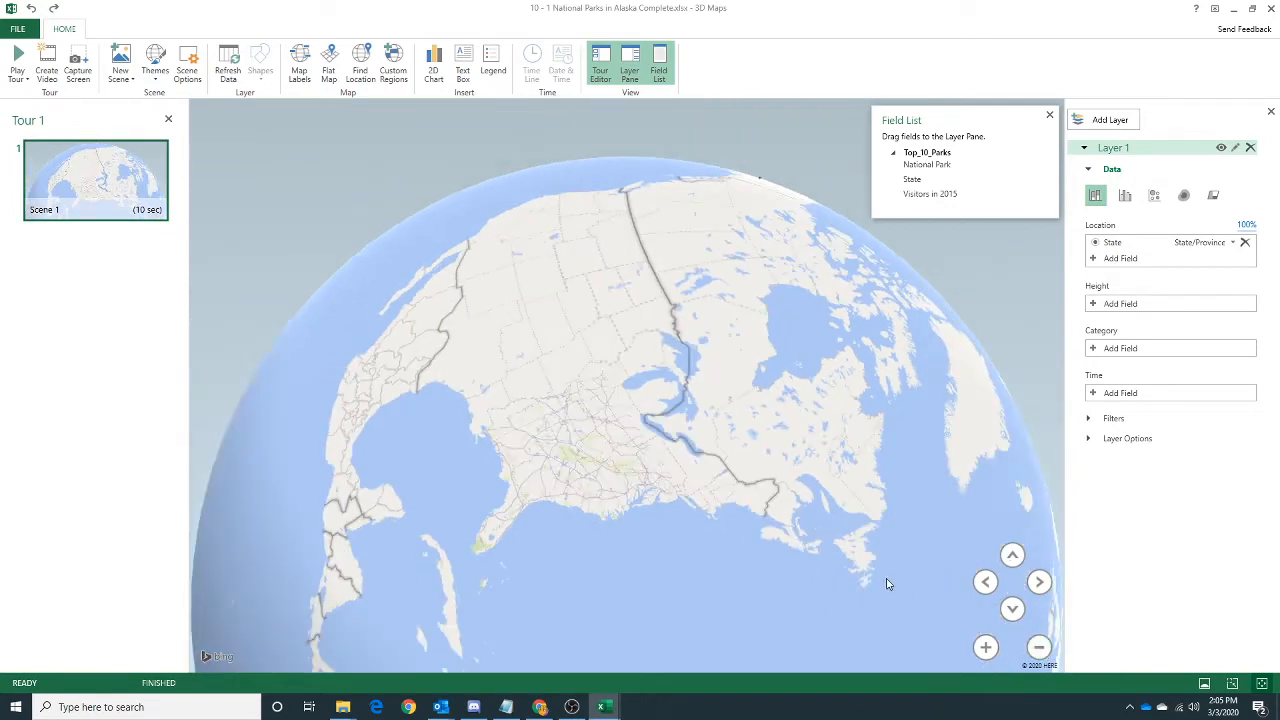
click(1039, 582)
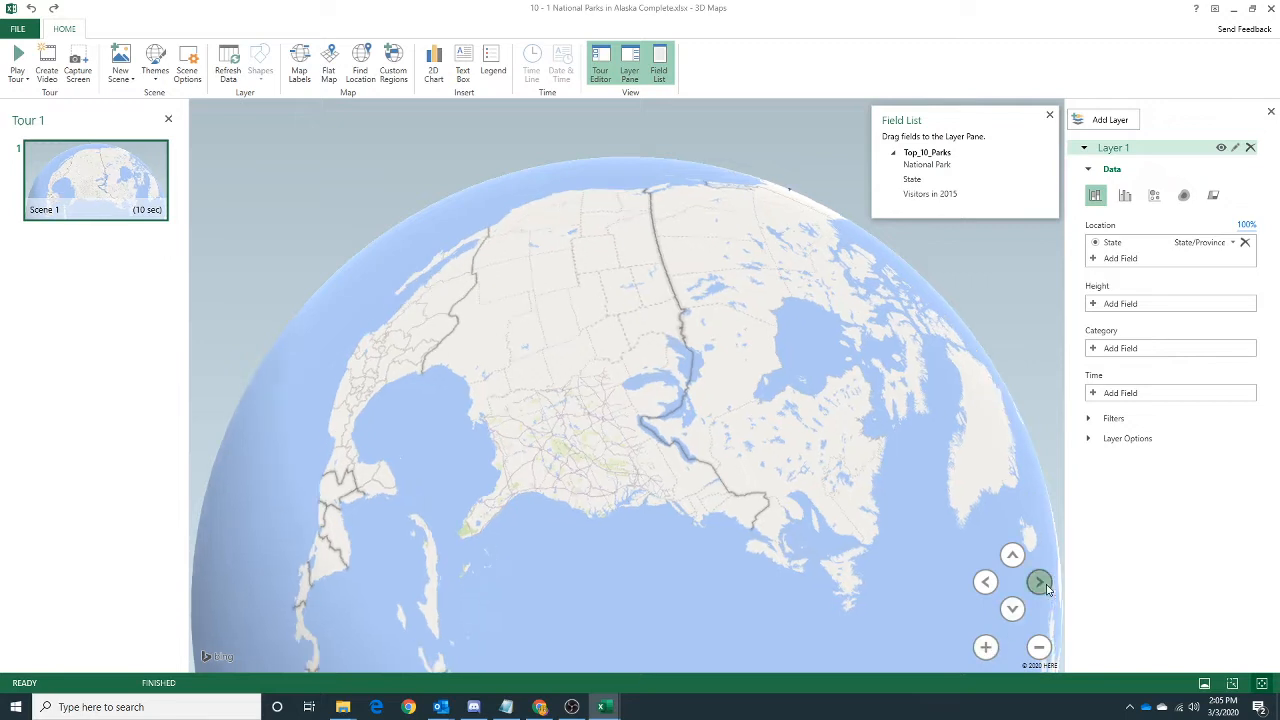
drag(574, 490, 736, 527)
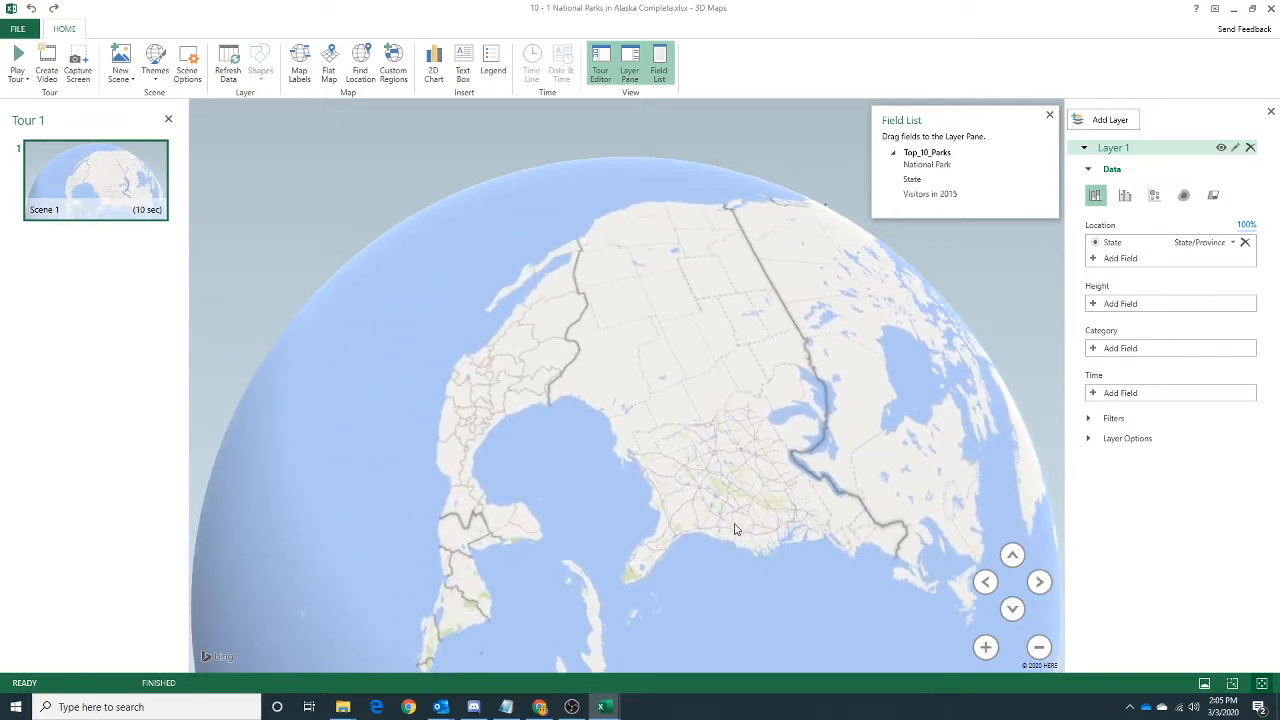
drag(641, 225, 515, 371)
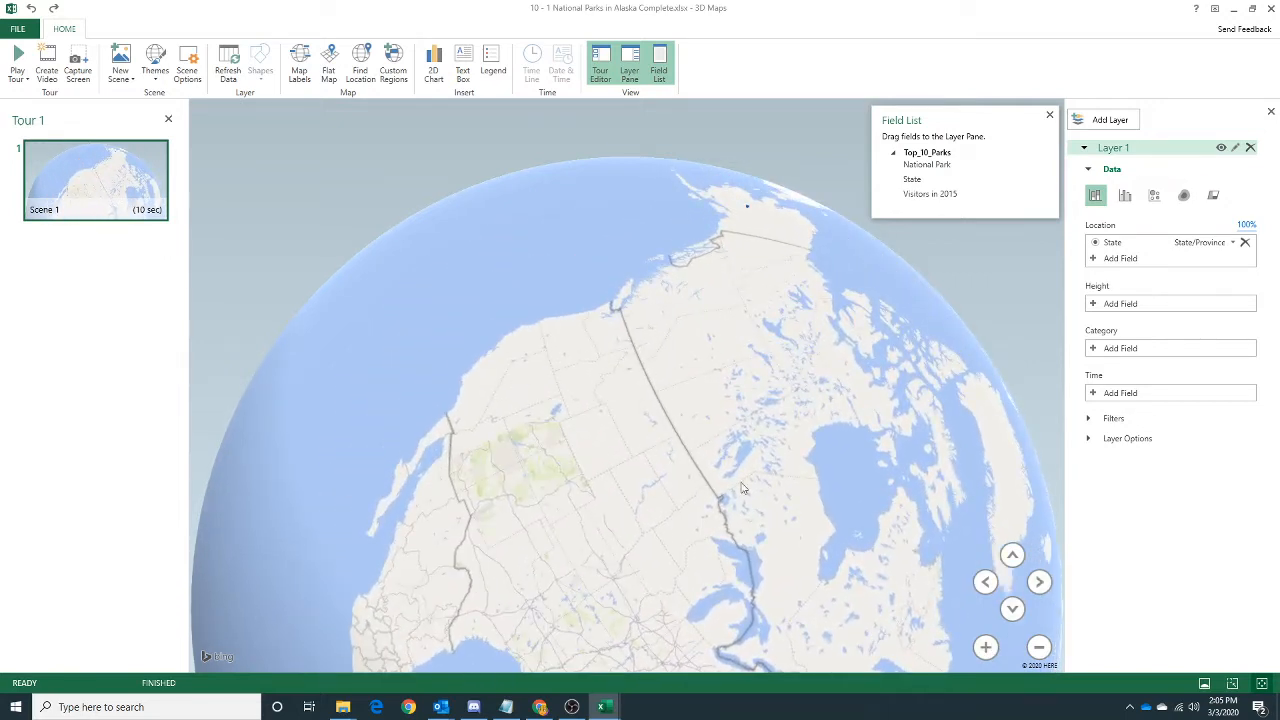
drag(789, 531, 754, 397)
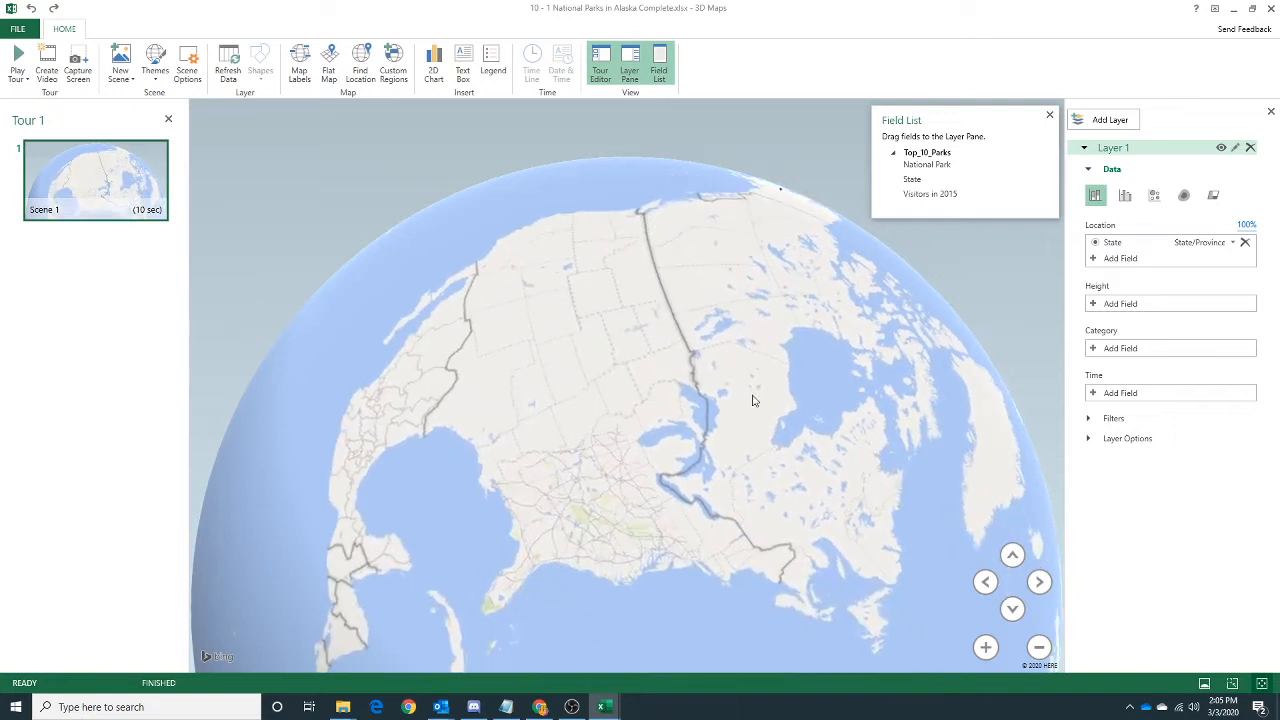
click(1013, 609)
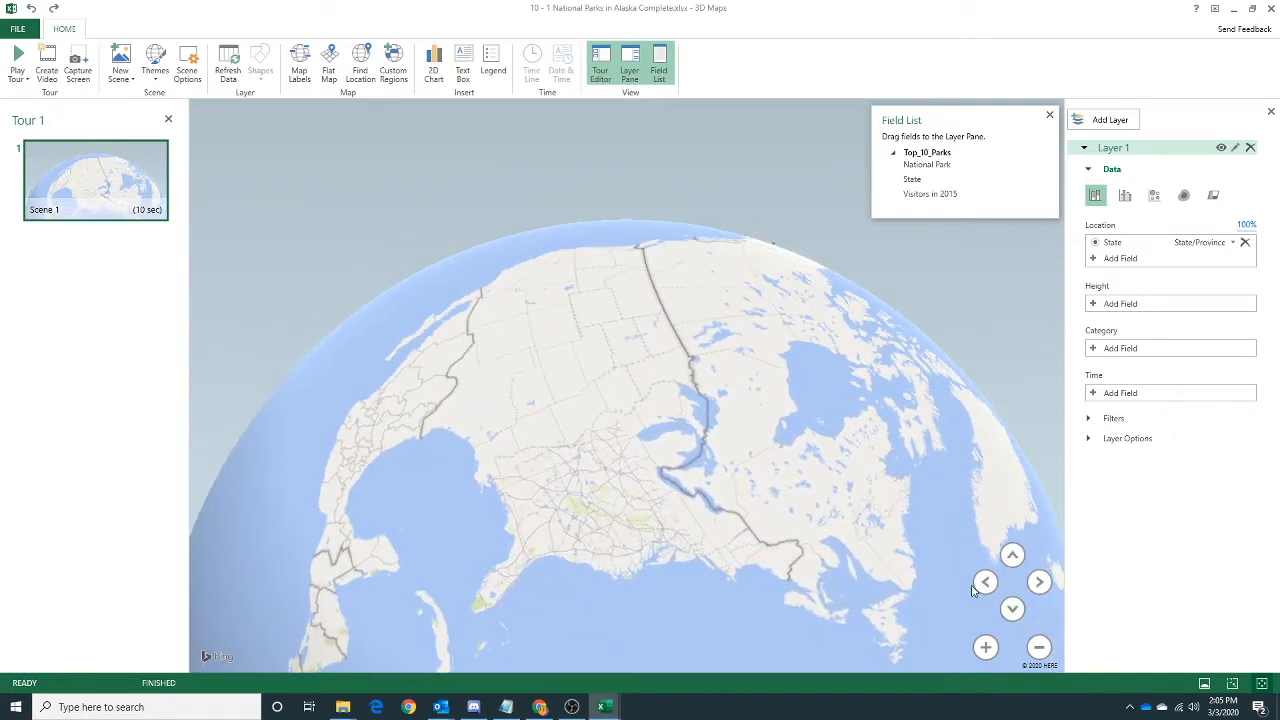
click(986, 582)
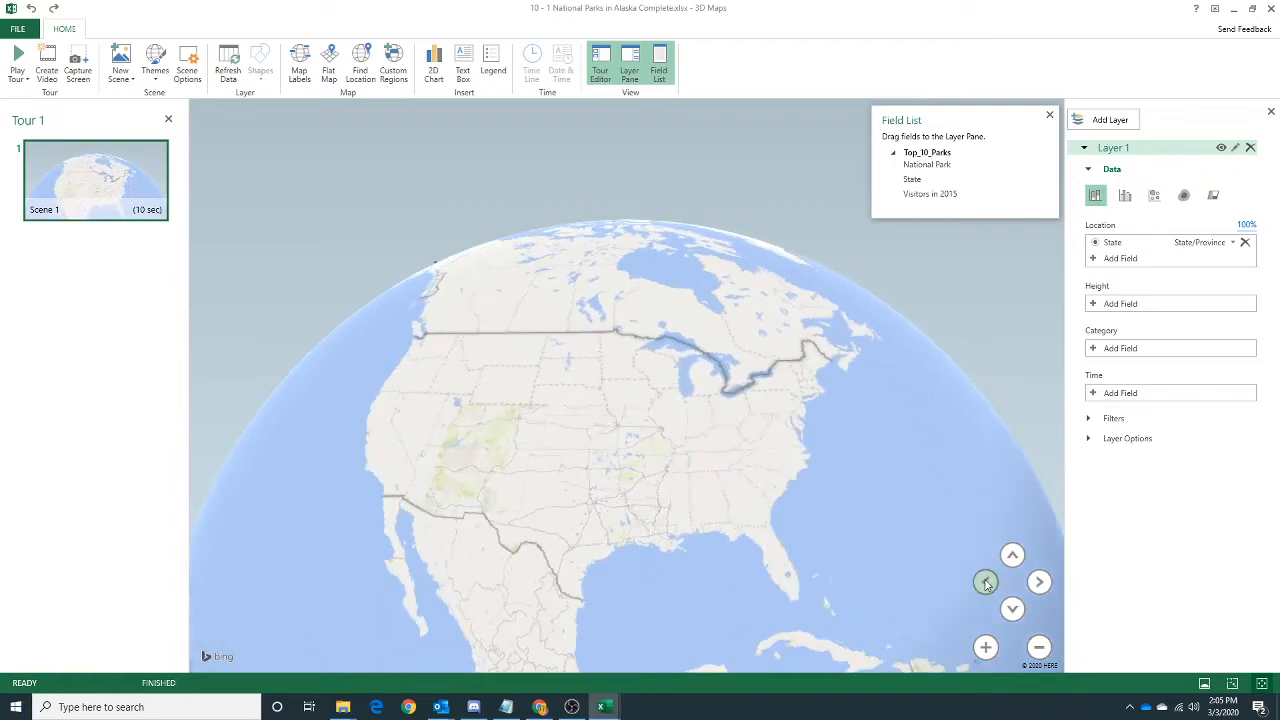
click(1039, 582)
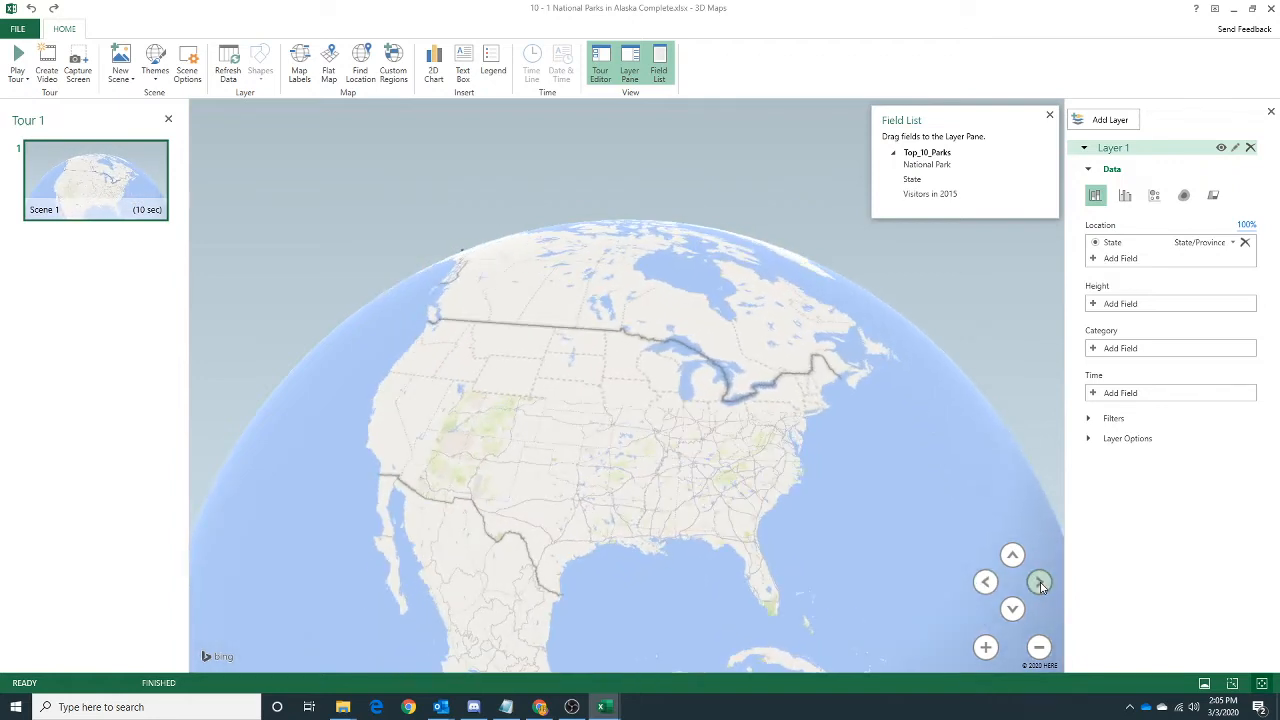
click(986, 583)
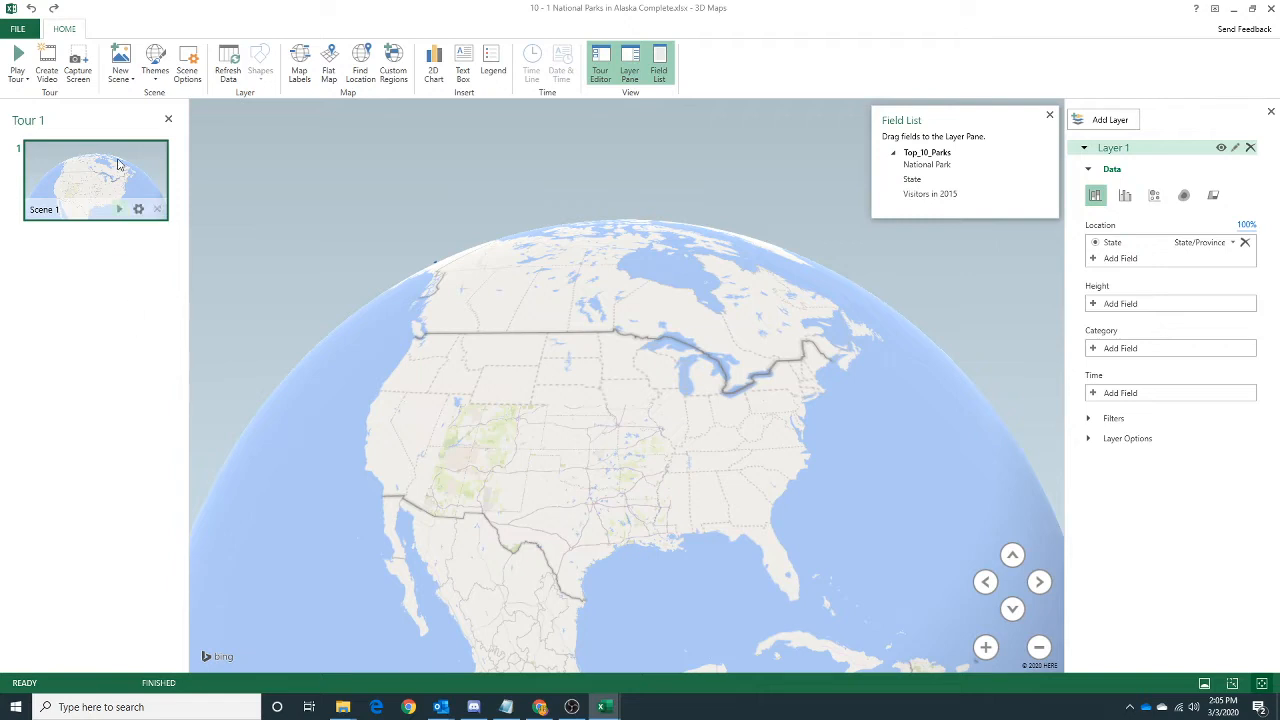
Add Scene 2 to the tour and read its location and text box tasks on the assignment page in Chrome.
click(120, 62)
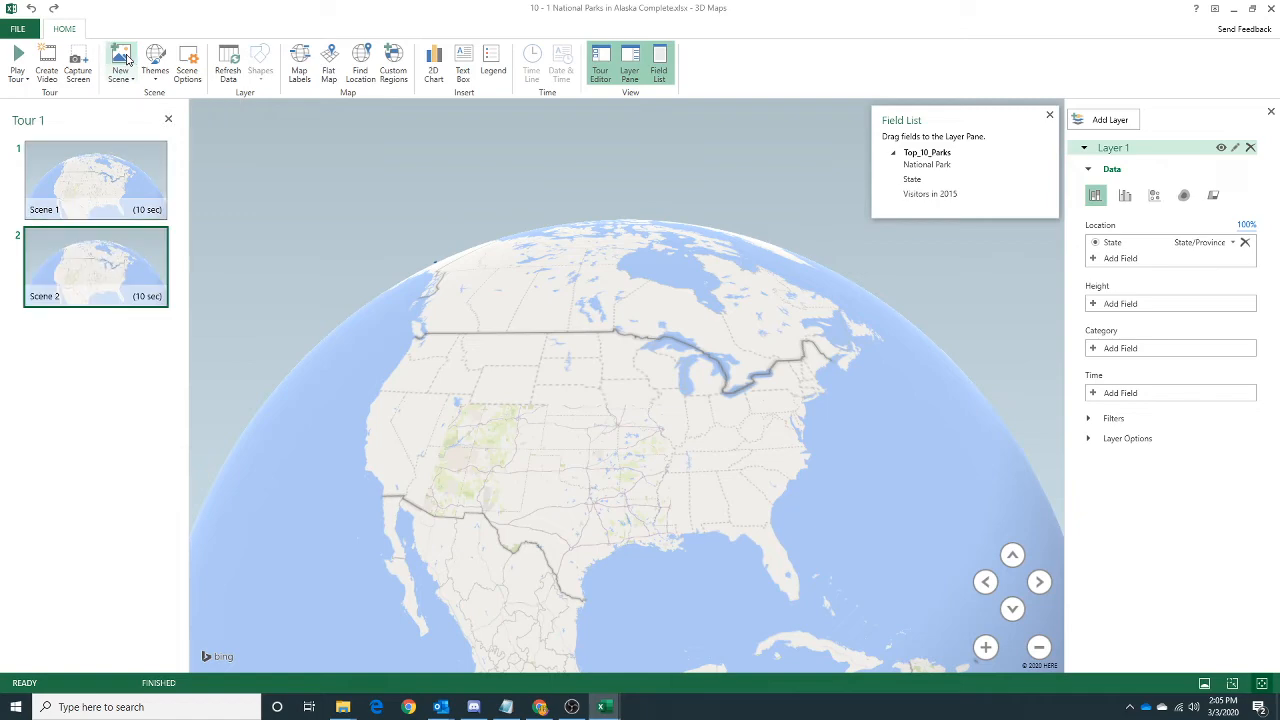
click(539, 707)
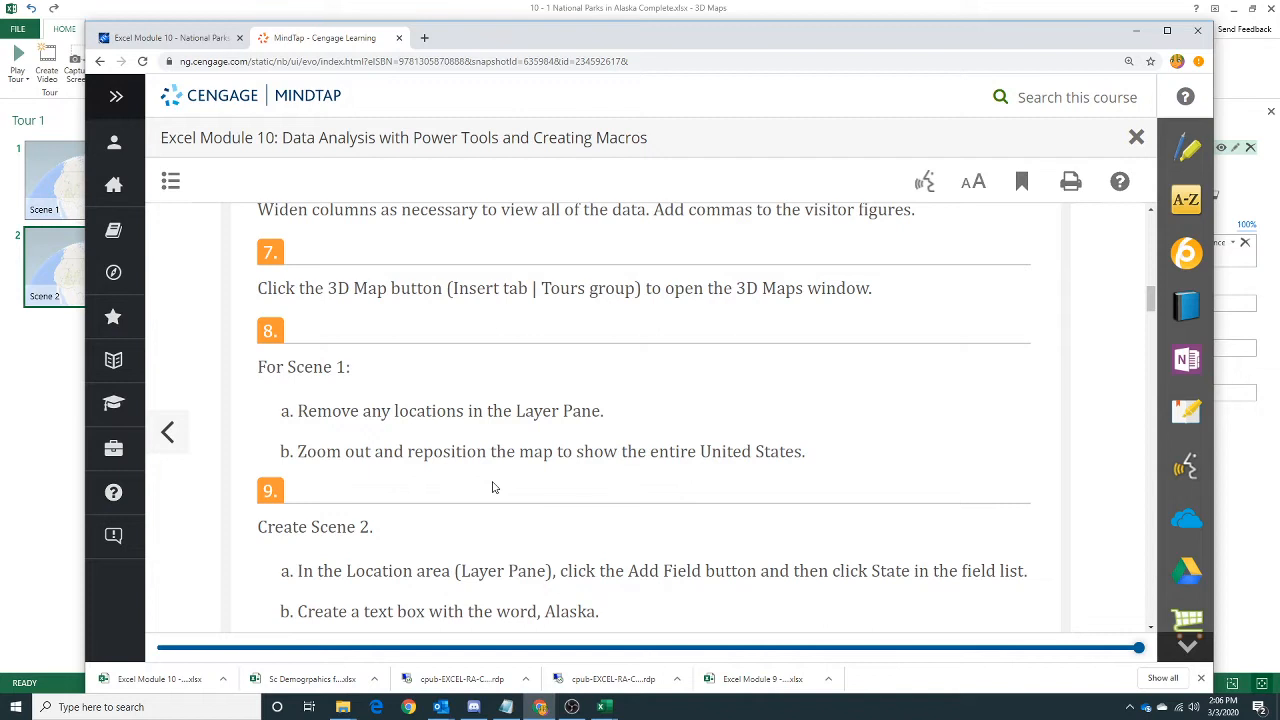
scroll(492, 487, down, 2)
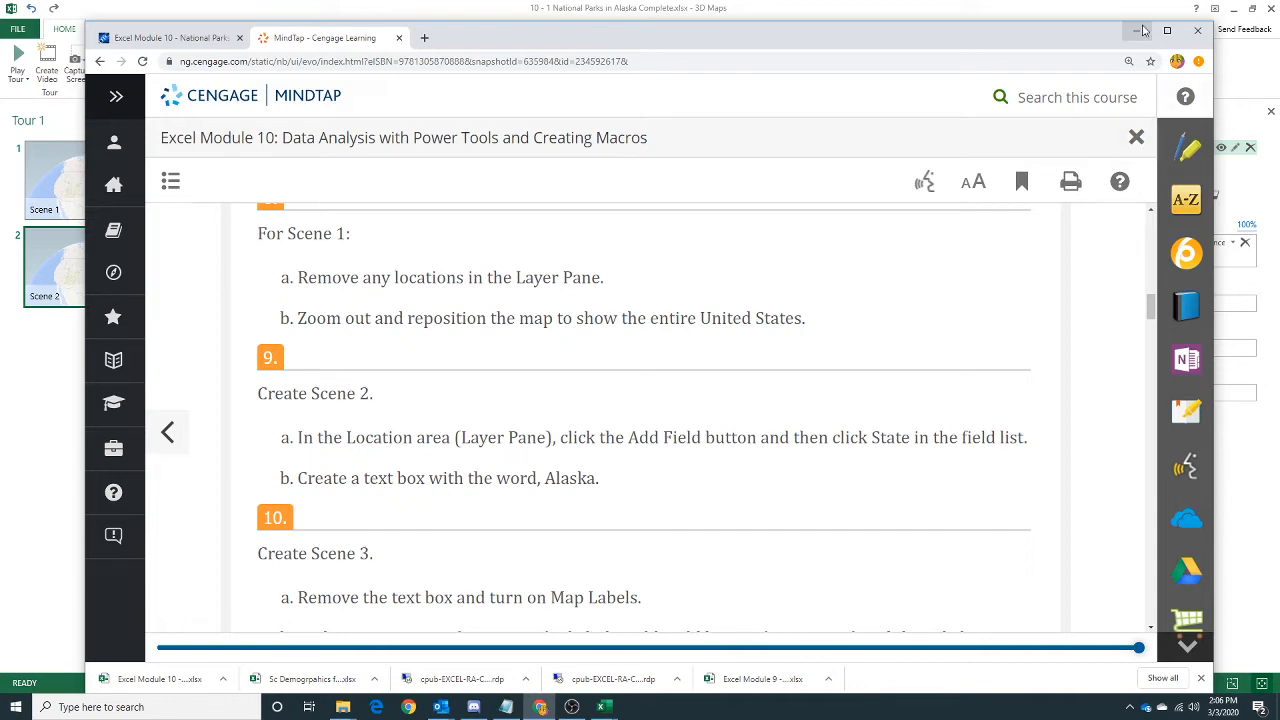
click(1143, 31)
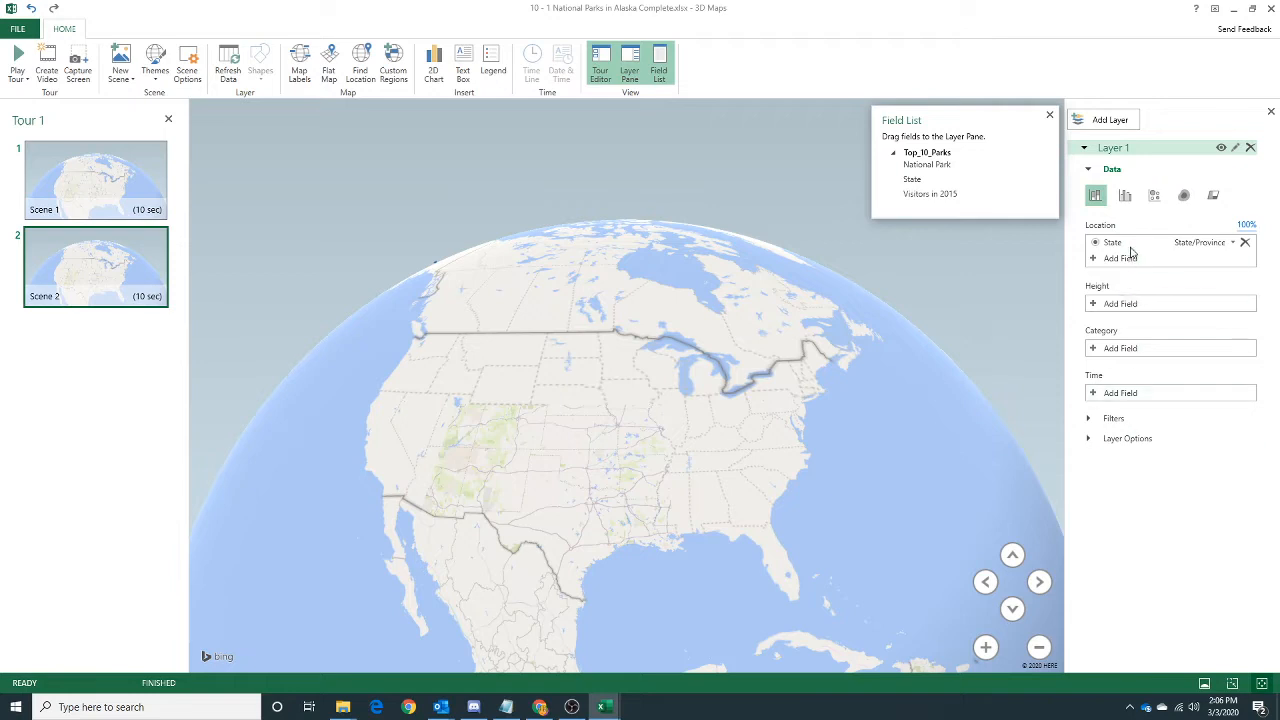
Review the geographical types offered for the State location field and switch back to the assignment page in Chrome.
click(1233, 243)
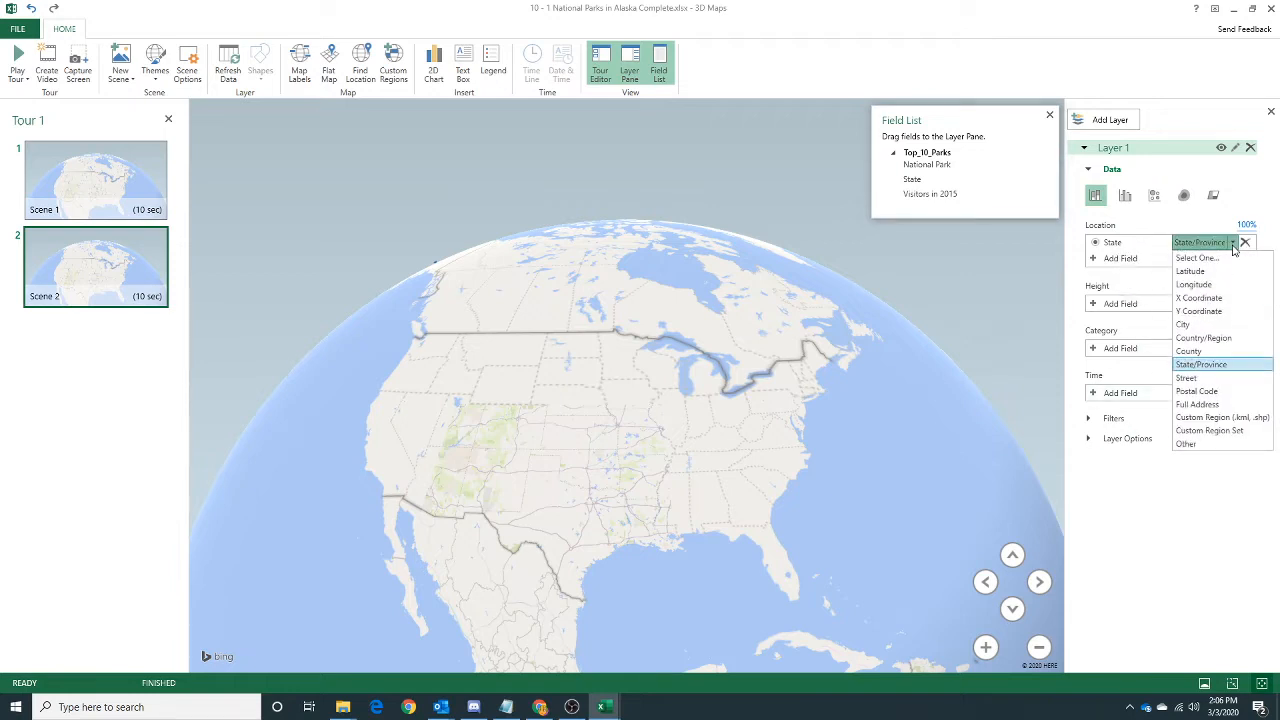
click(1233, 245)
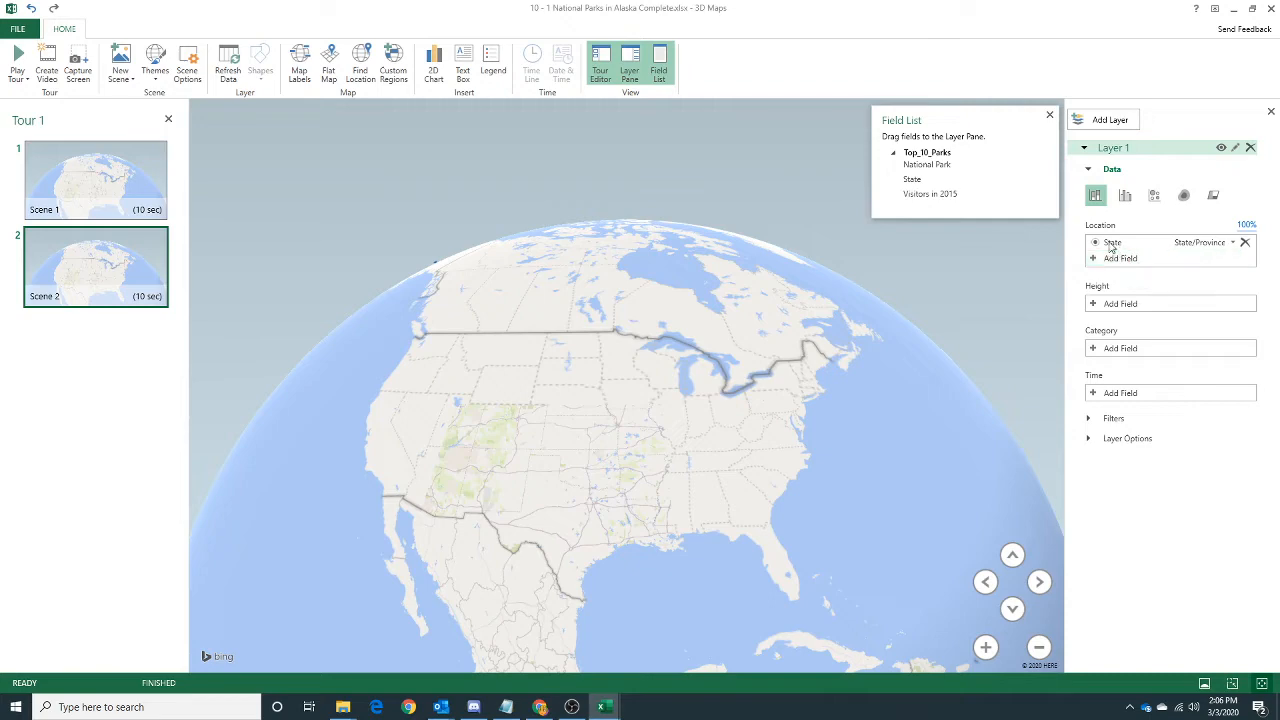
click(541, 707)
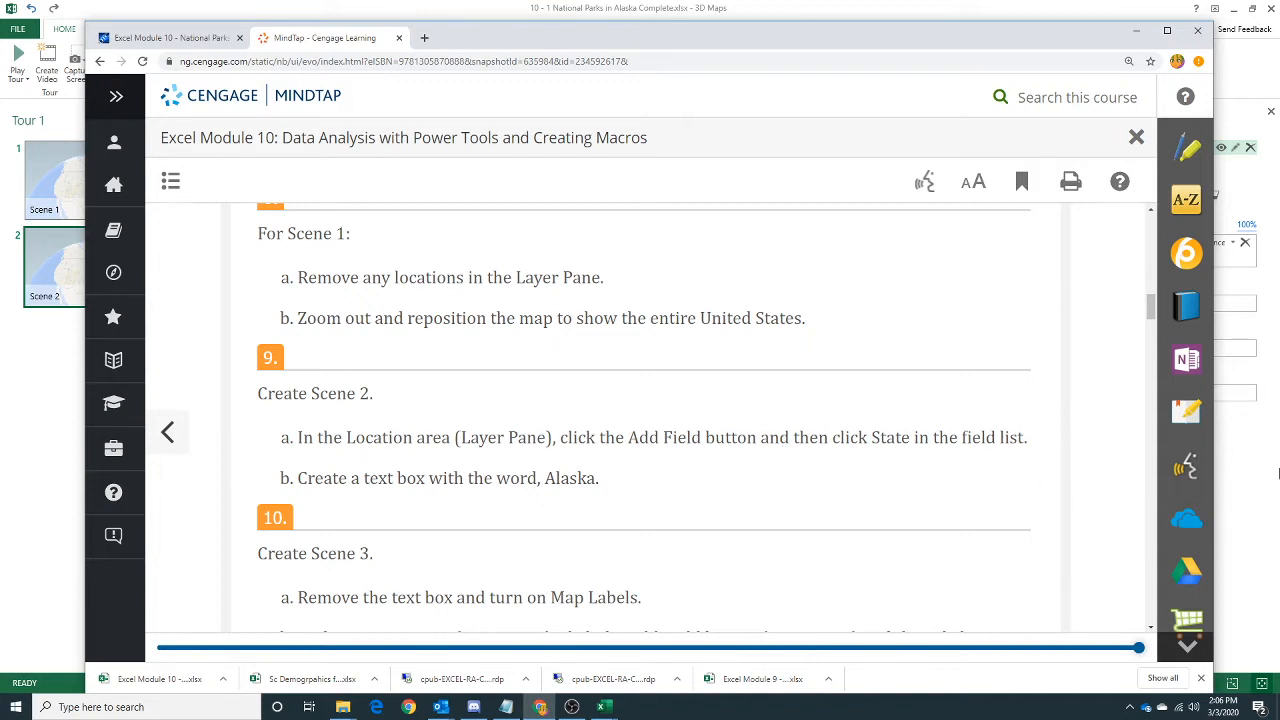
Switch back to 3D Maps and add State to Scene 2's location fields.
click(1240, 476)
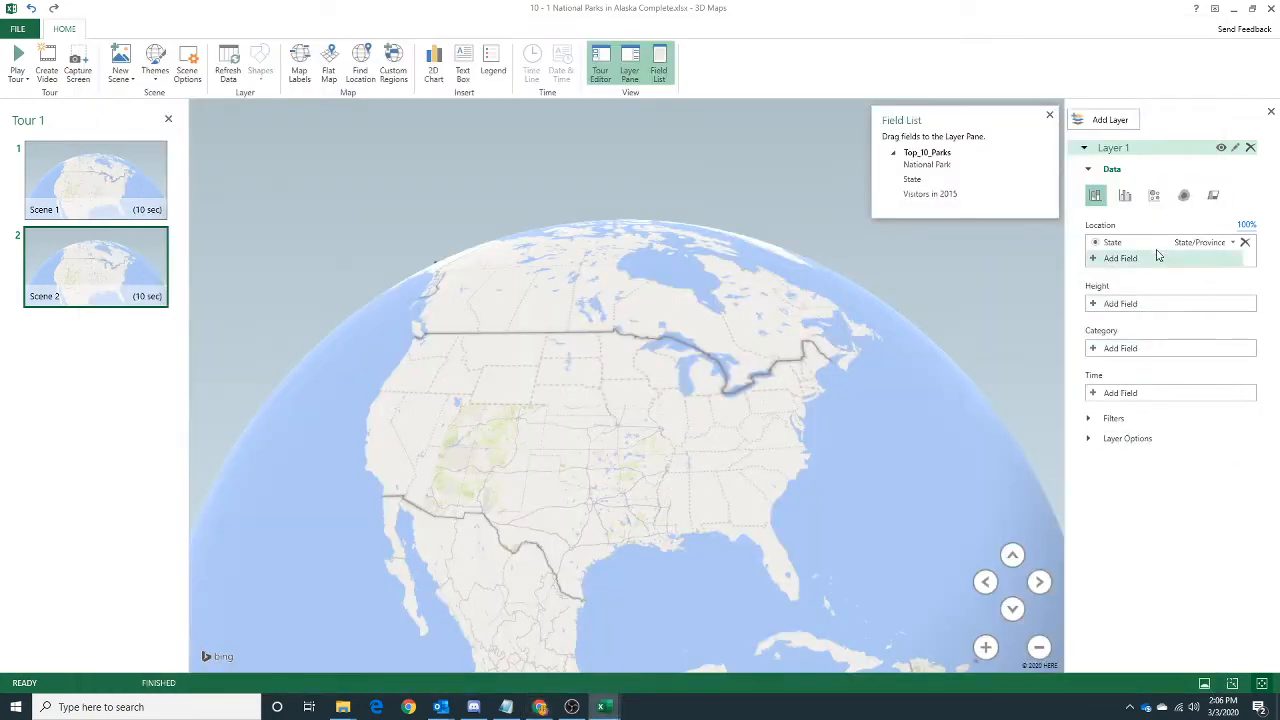
click(1114, 261)
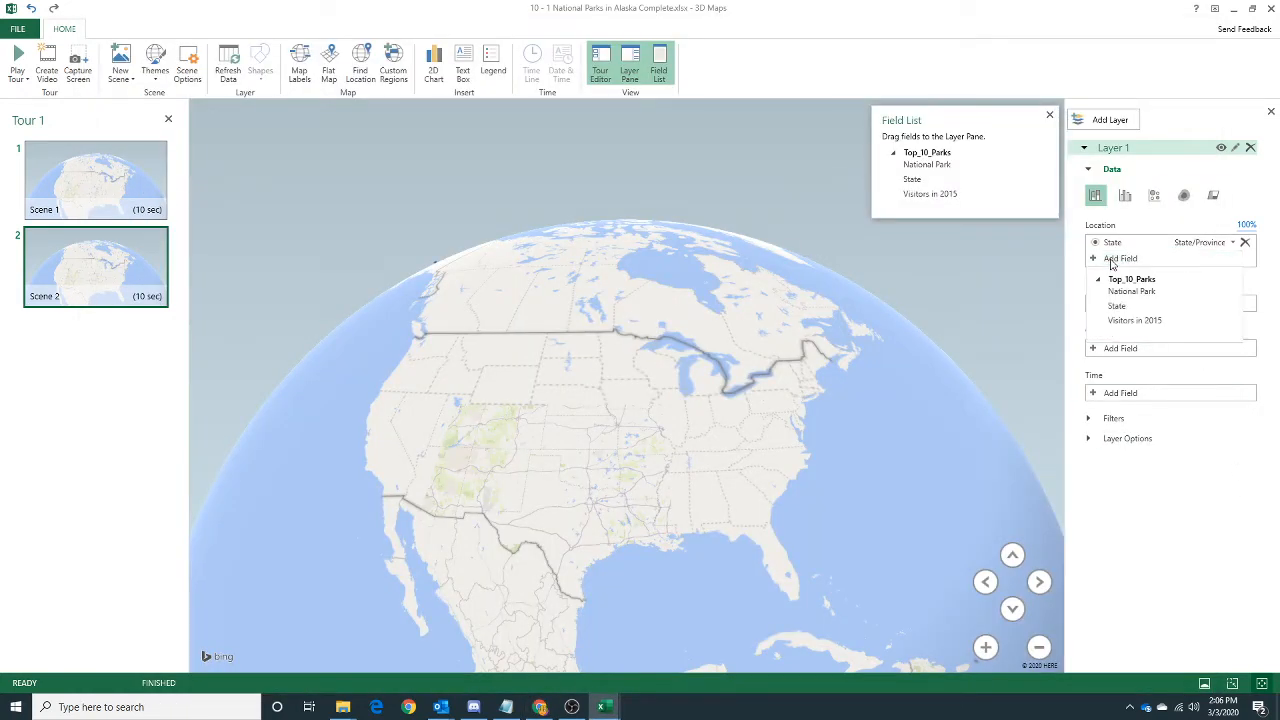
click(1121, 311)
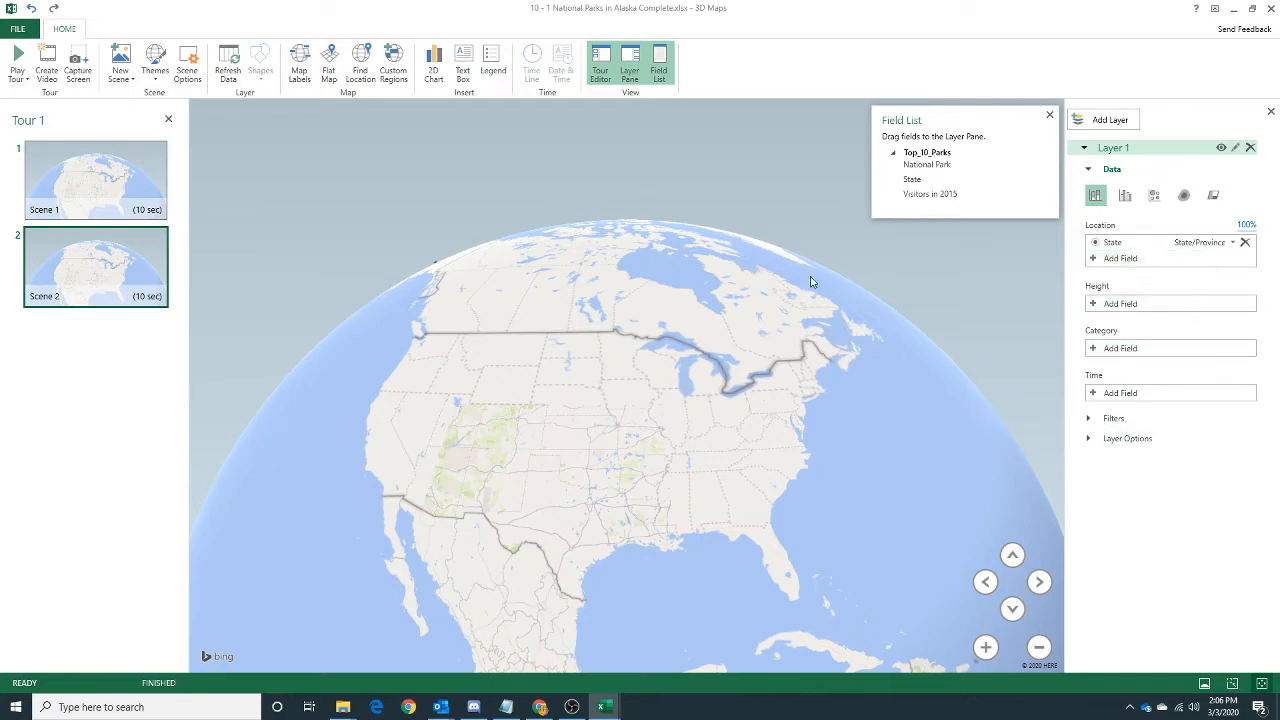
Add a text box titled "Alaska" to Scene 2.
click(463, 64)
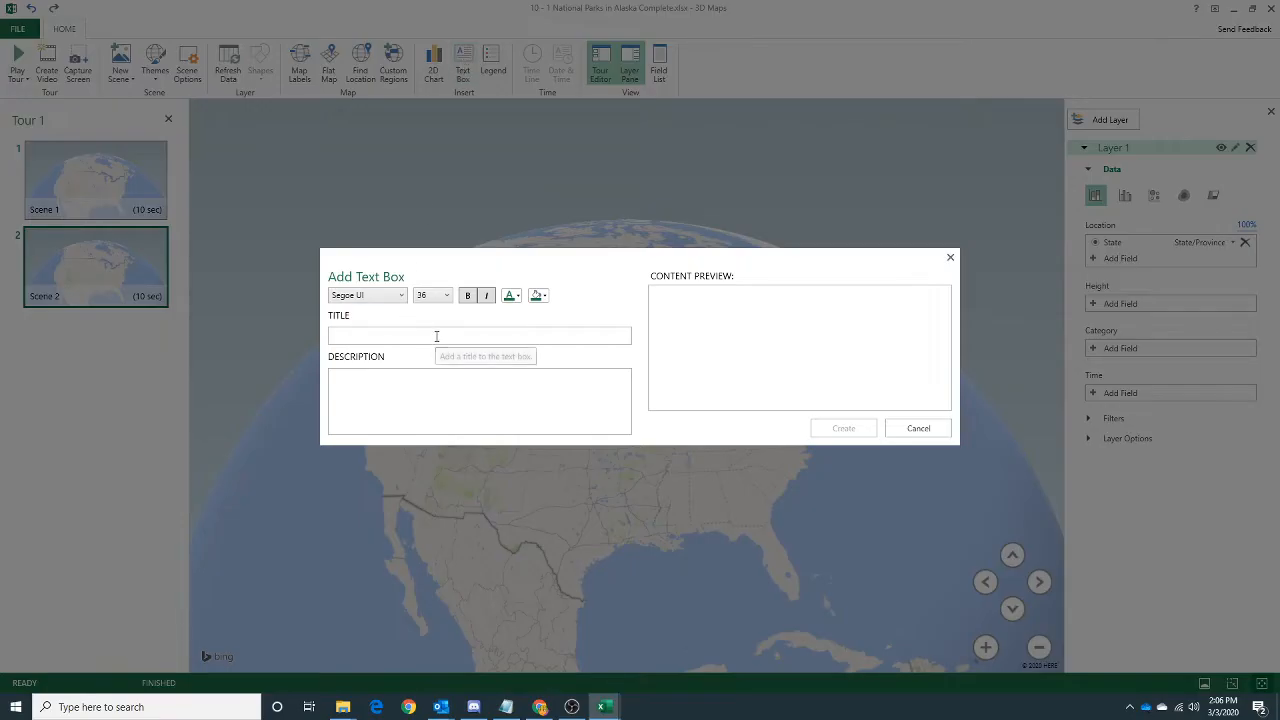
text(Alaska)
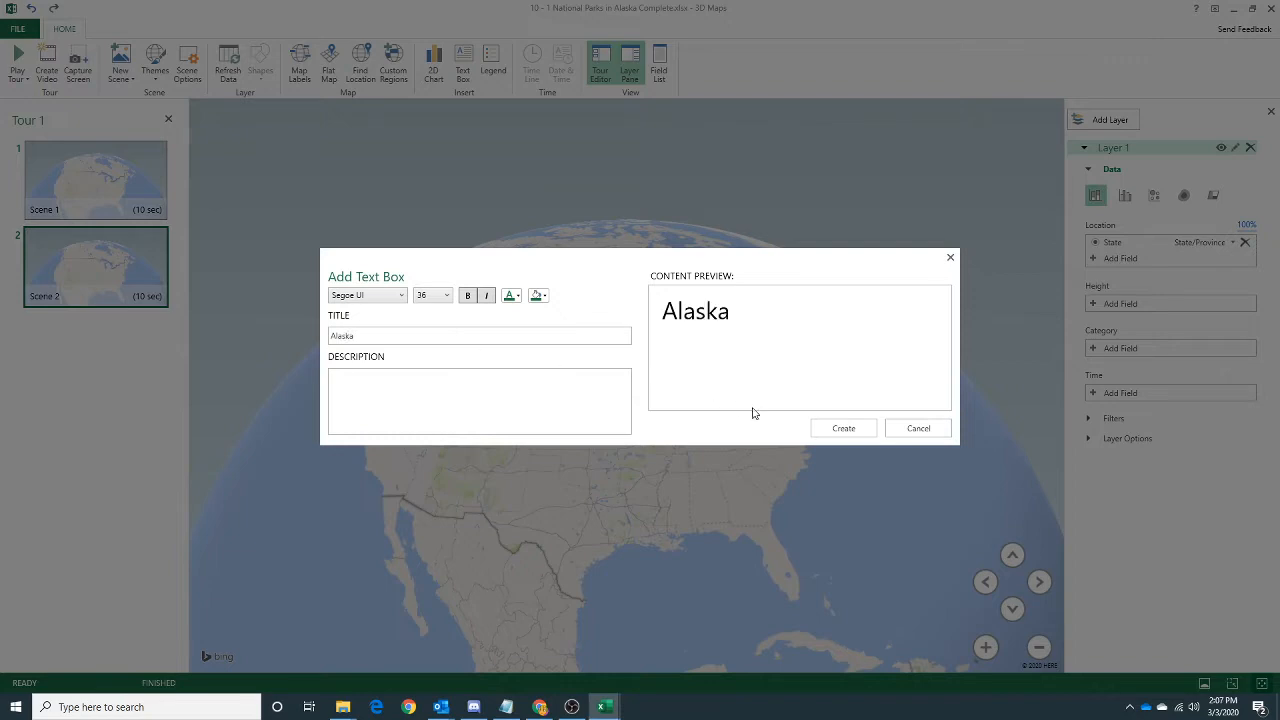
click(843, 428)
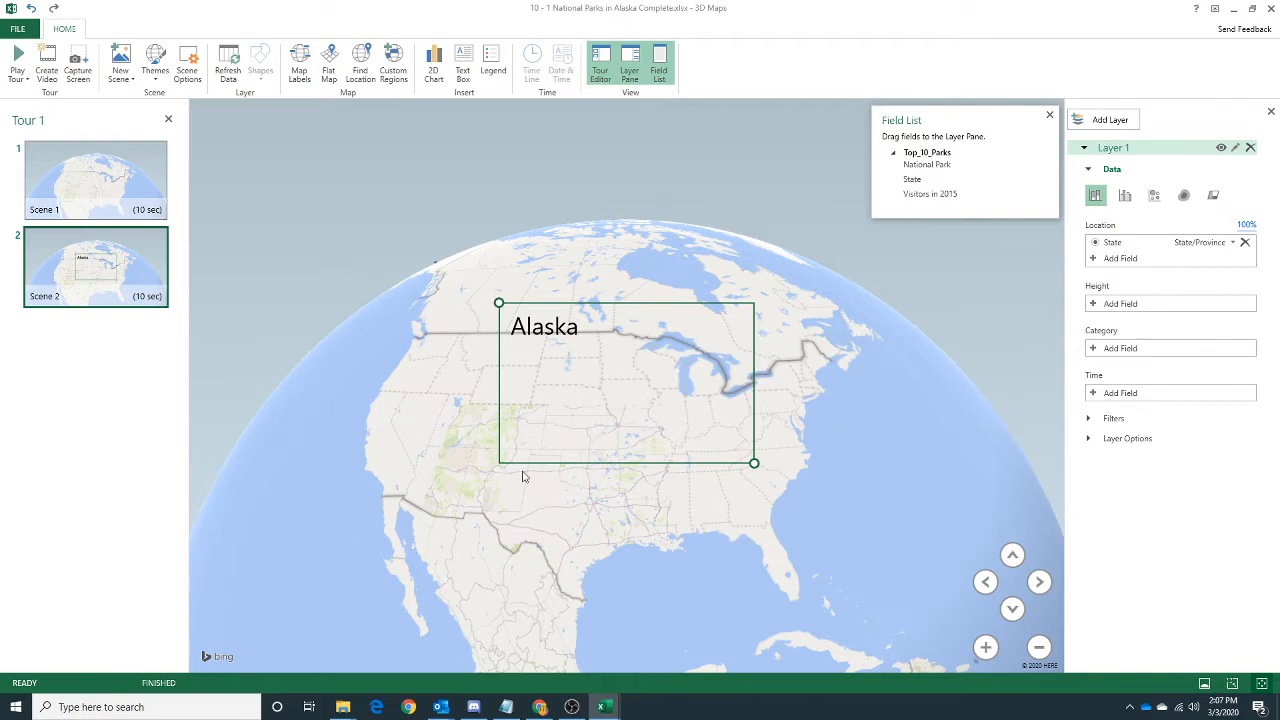
Read the Scene 3 tasks on the assignment page in Chrome, return to 3D Maps and deselect the Alaska text box.
click(540, 707)
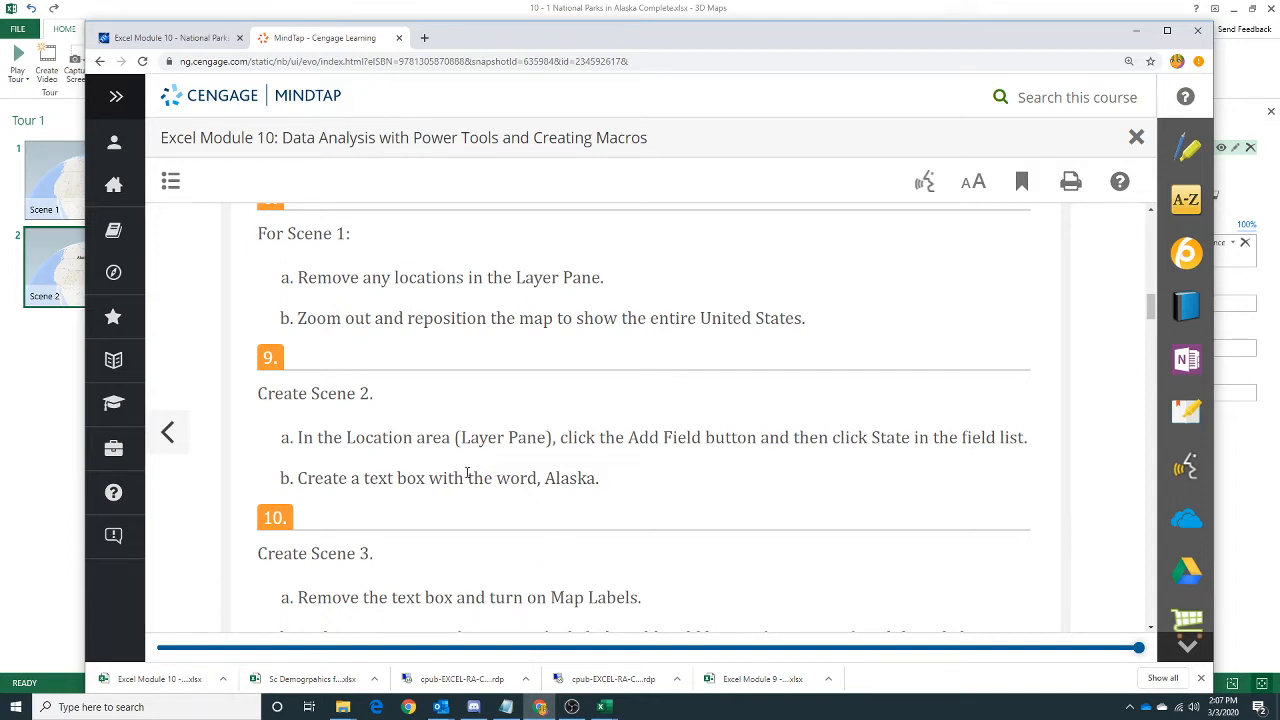
scroll(467, 473, down, 2)
scroll(349, 446, down, 2)
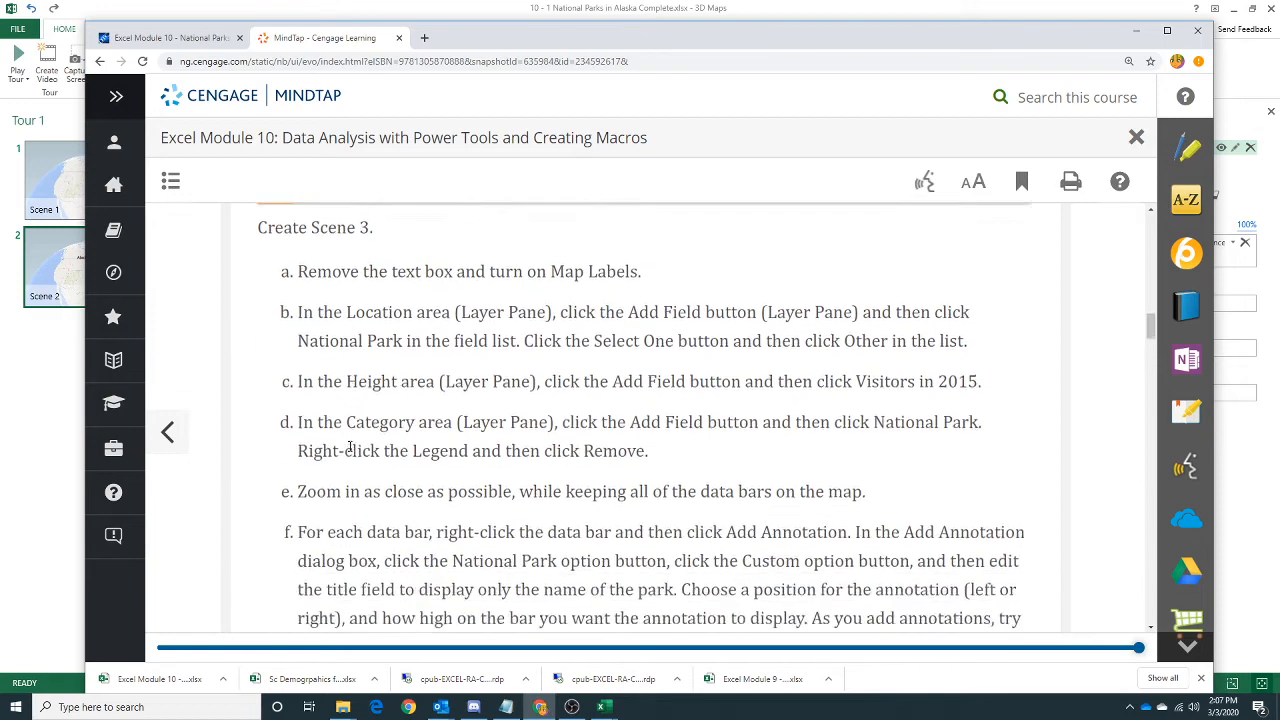
scroll(350, 450, up, 1)
scroll(349, 453, up, 1)
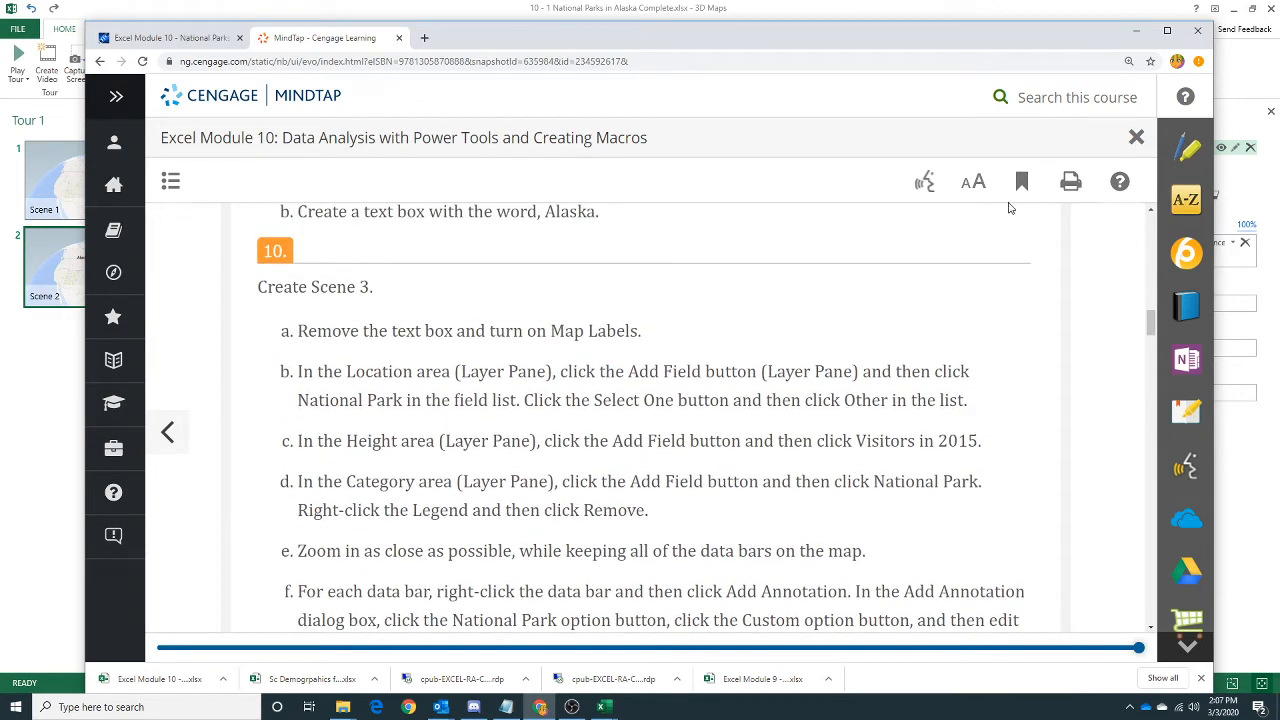
click(1136, 30)
click(550, 404)
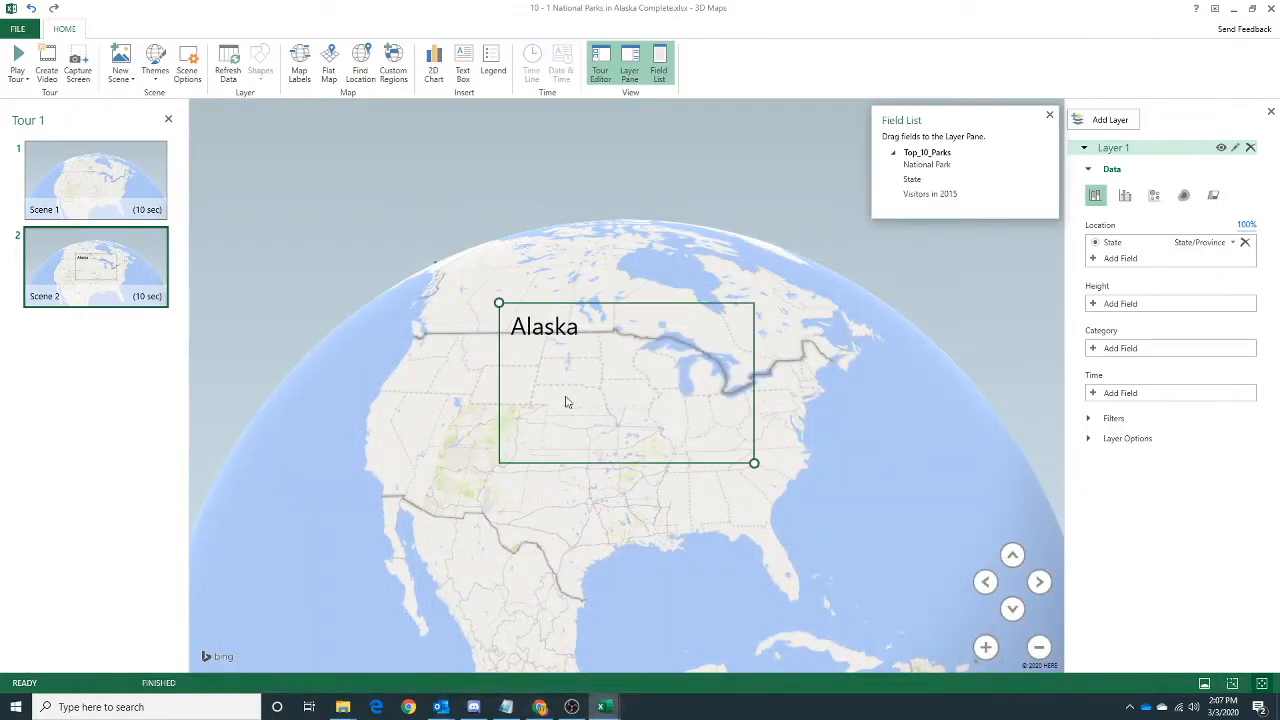
Reset Scene 2's State location type to Select One and set it to State/Province again.
click(1221, 243)
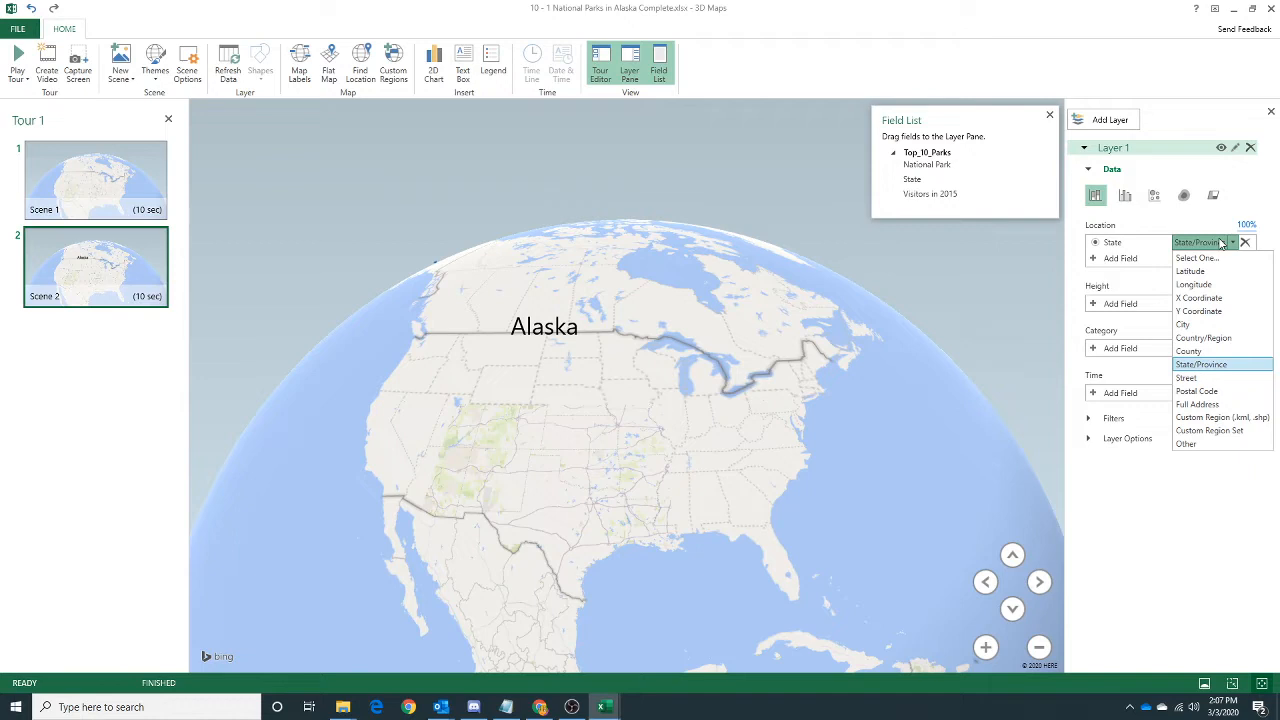
click(1215, 257)
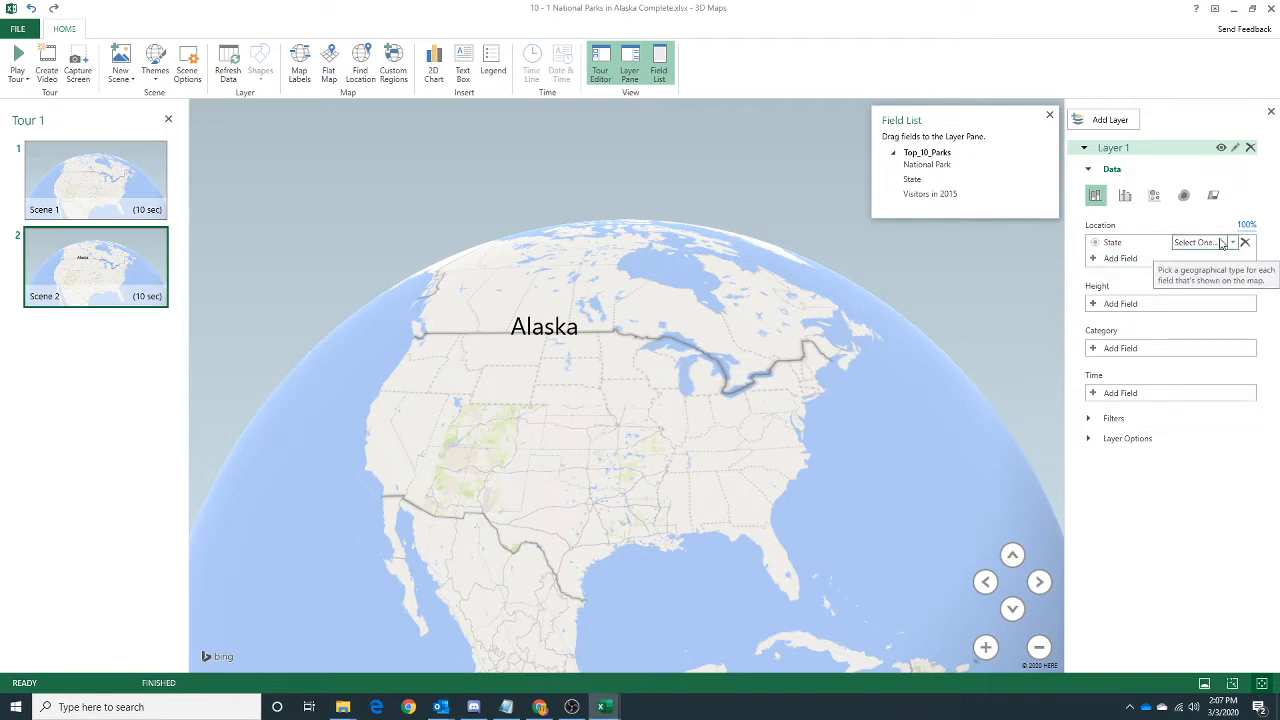
click(1221, 243)
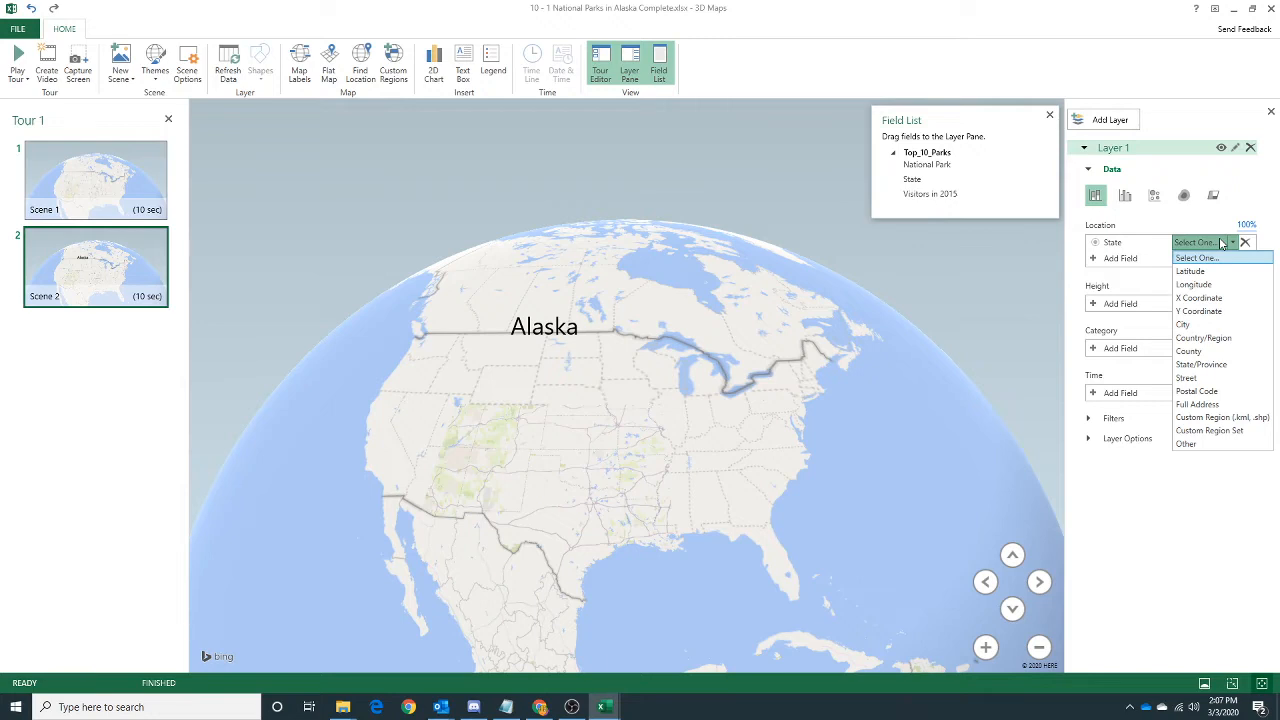
click(1225, 364)
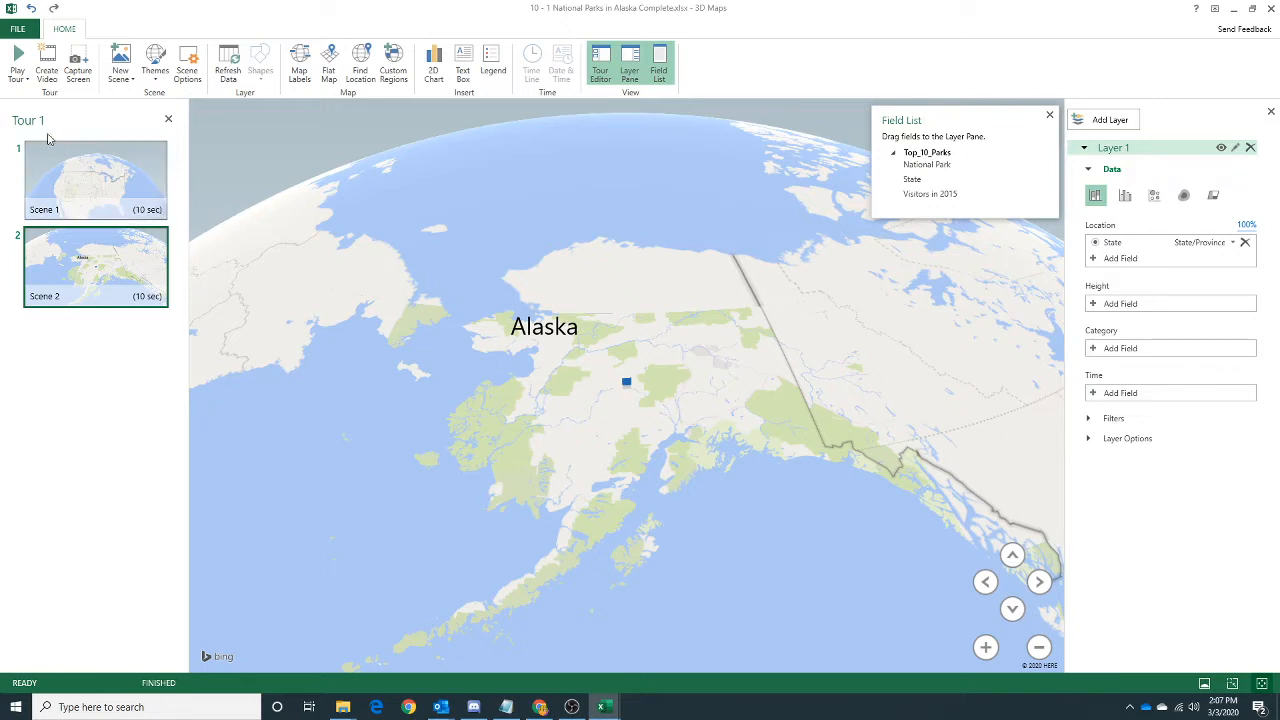
Add Scene 3 to the tour and check its tasks on the assignment page in Chrome.
click(120, 60)
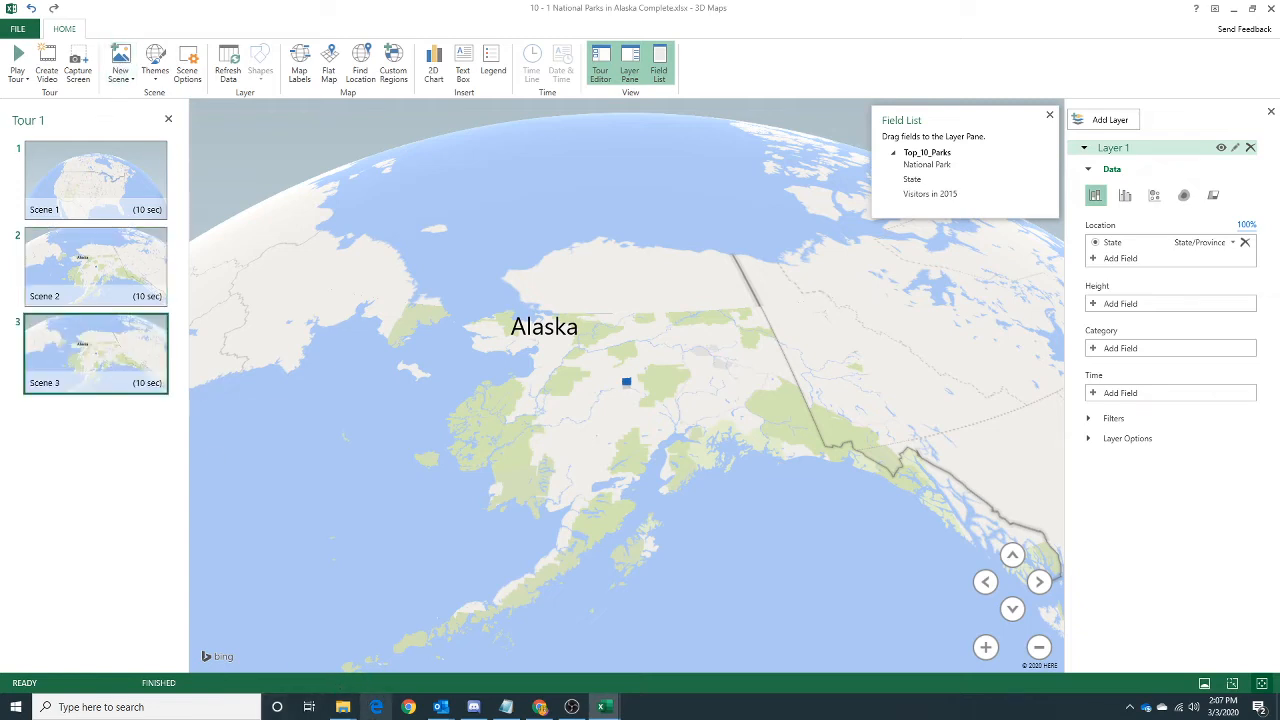
click(538, 707)
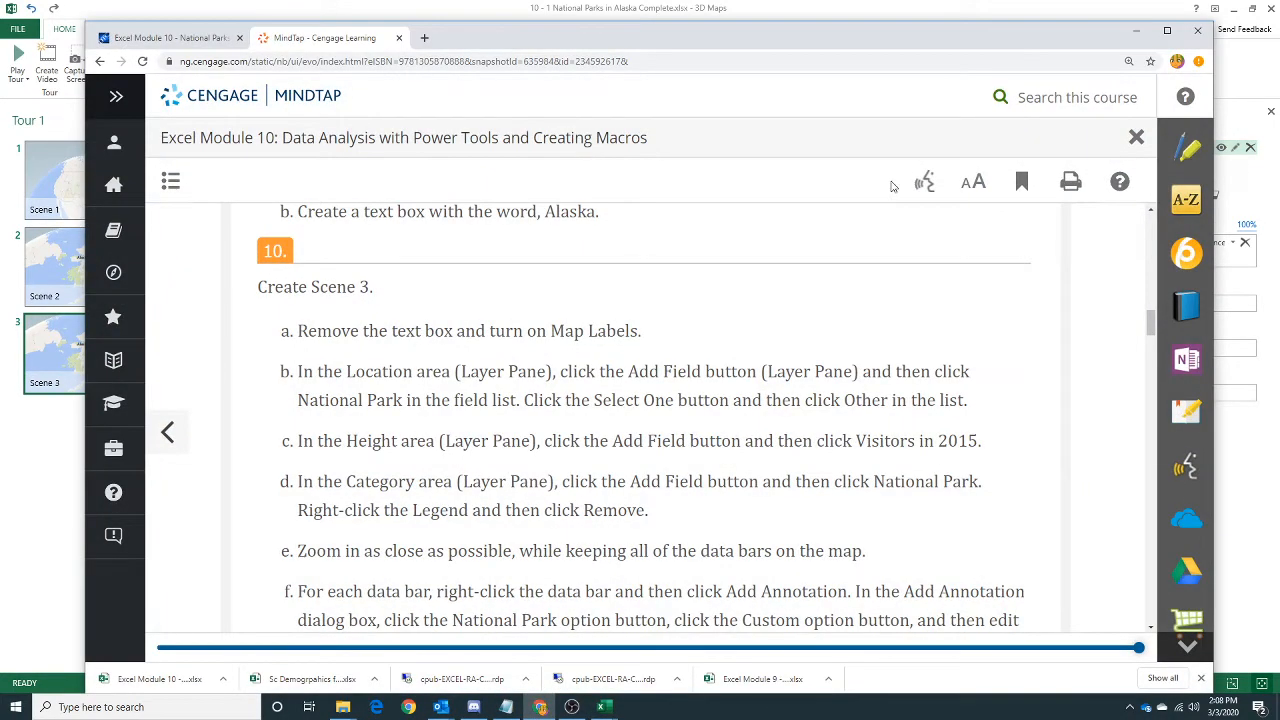
click(1136, 30)
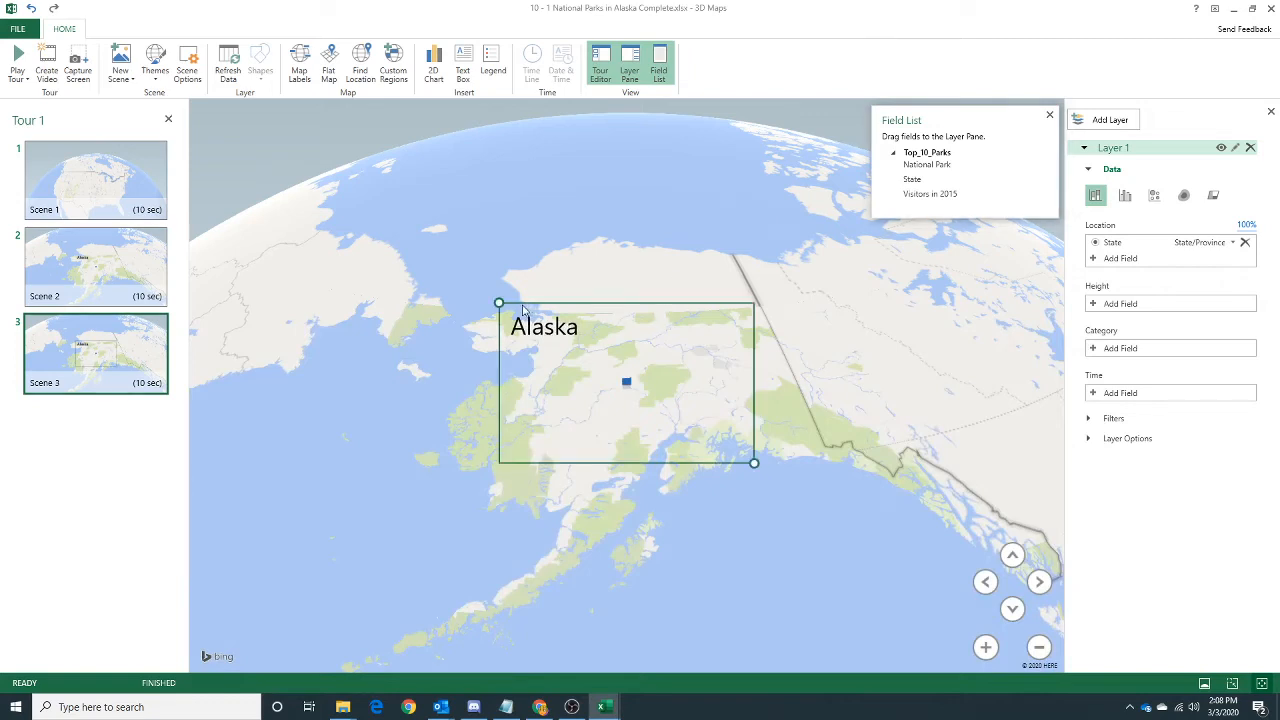
Remove the Alaska text box from Scene 3 and turn on map labels.
key(Delete)
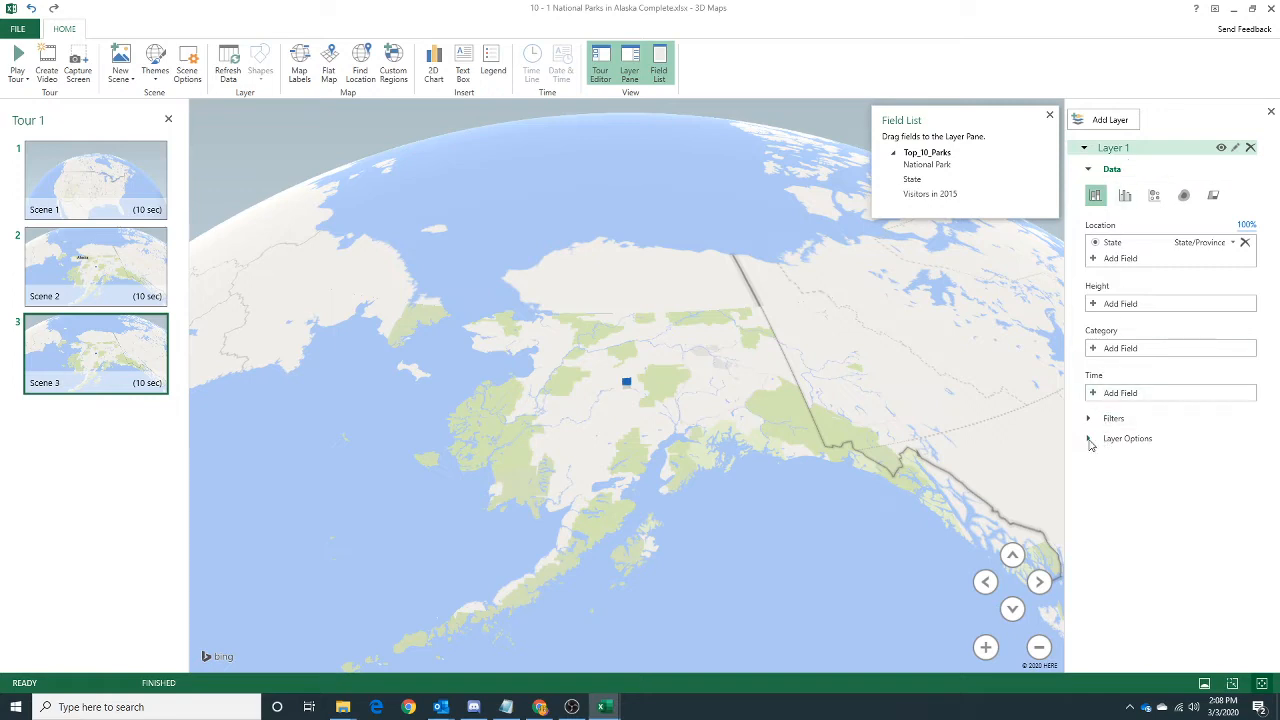
click(300, 65)
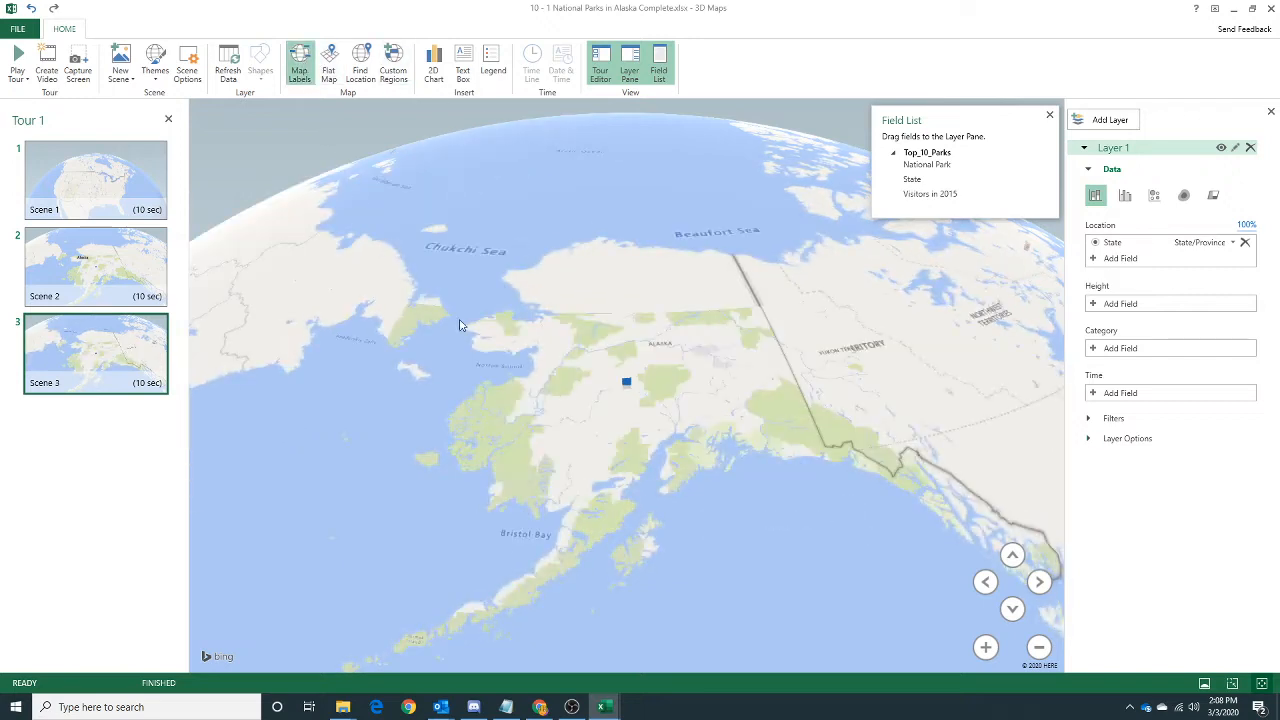
Check the location task on the assignment page in Chrome and add National Park as a location field in Scene 3.
click(540, 707)
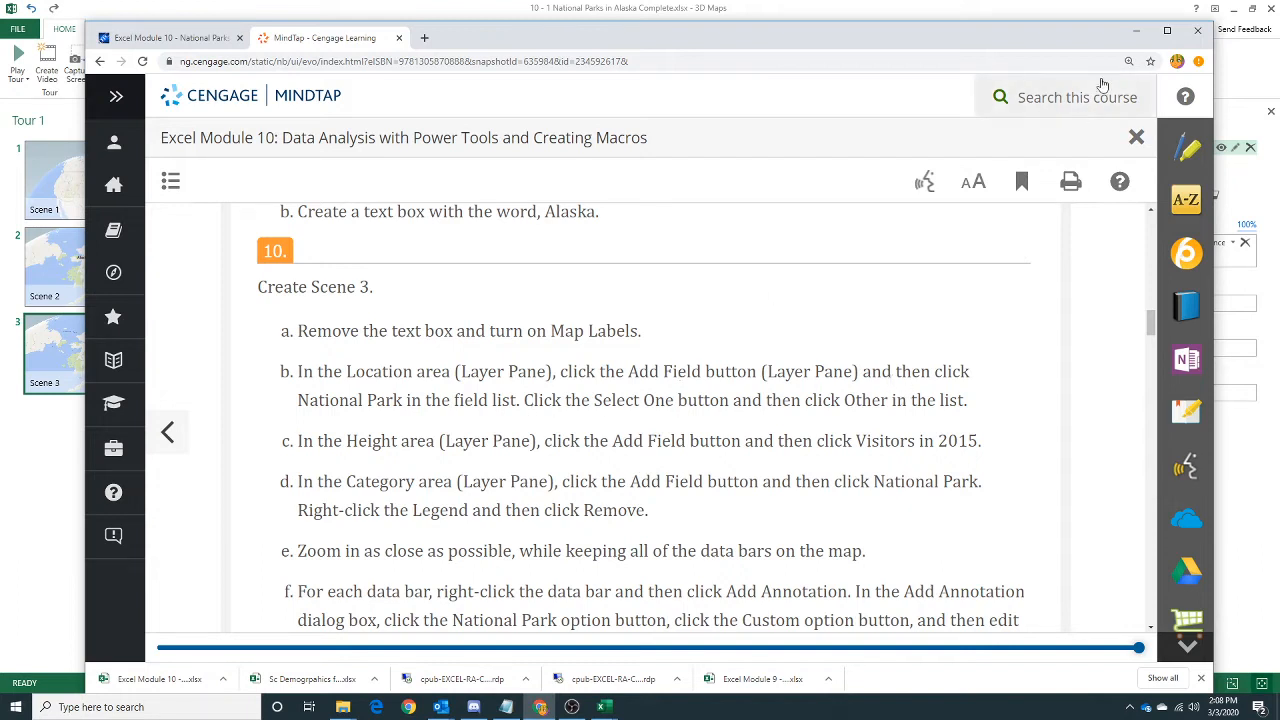
click(1137, 32)
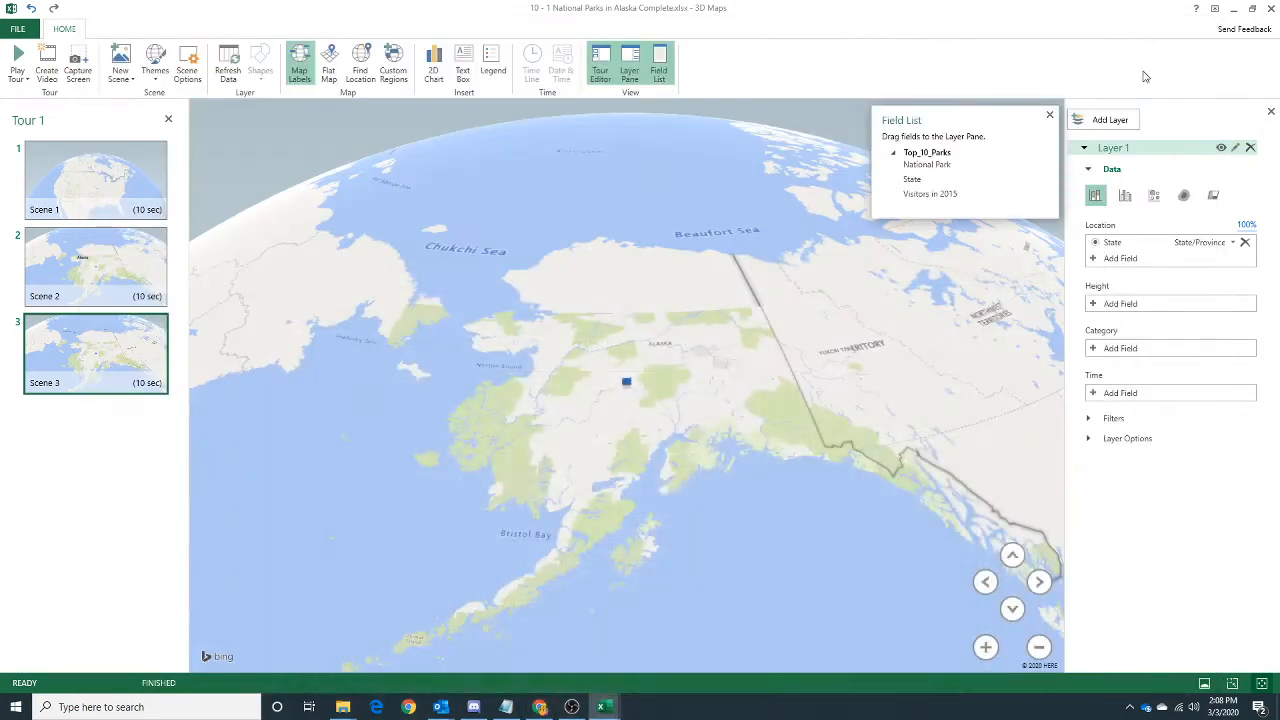
click(1125, 259)
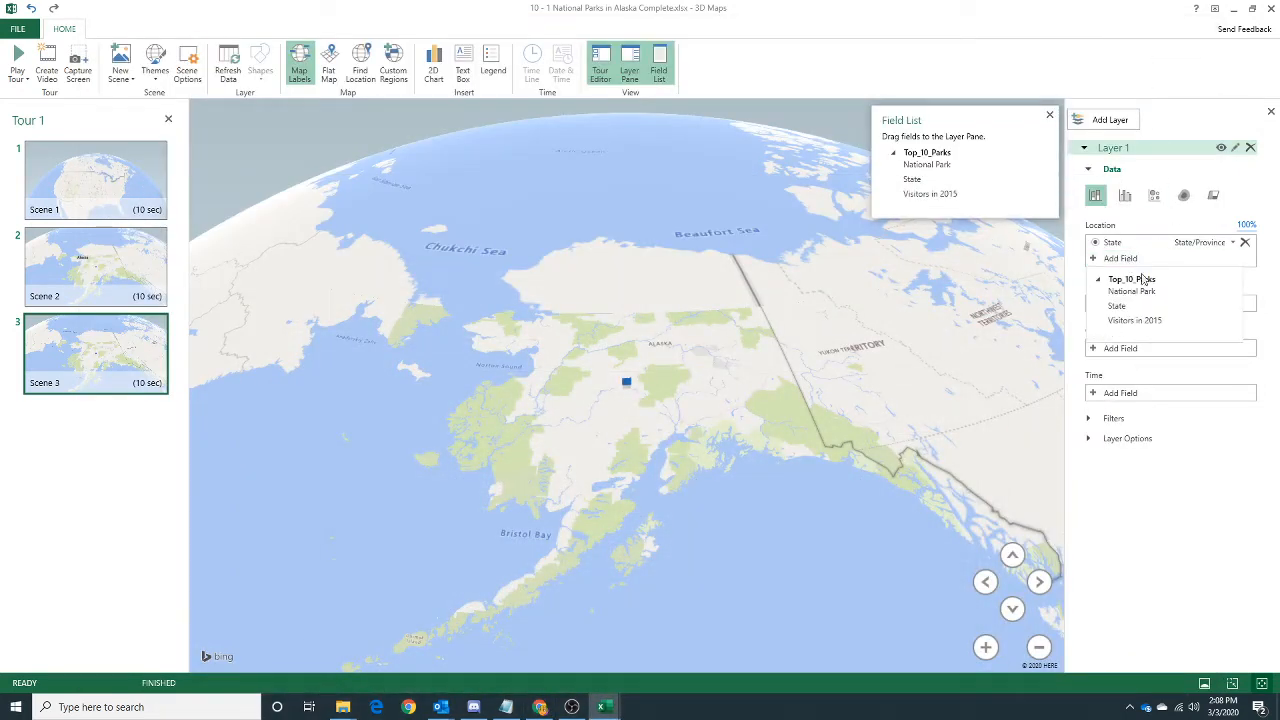
click(1140, 291)
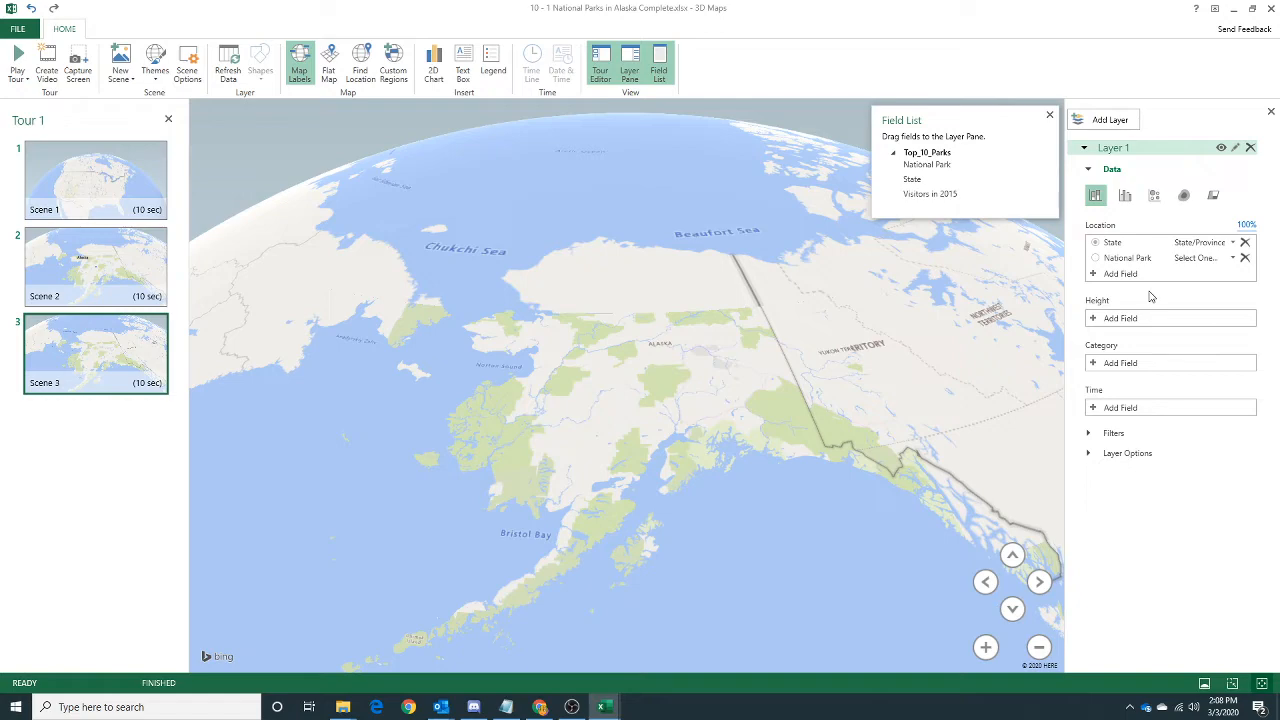
Set the National Park field's geographical type to Other, rechecking the instruction on the assignment page in Chrome.
click(1234, 258)
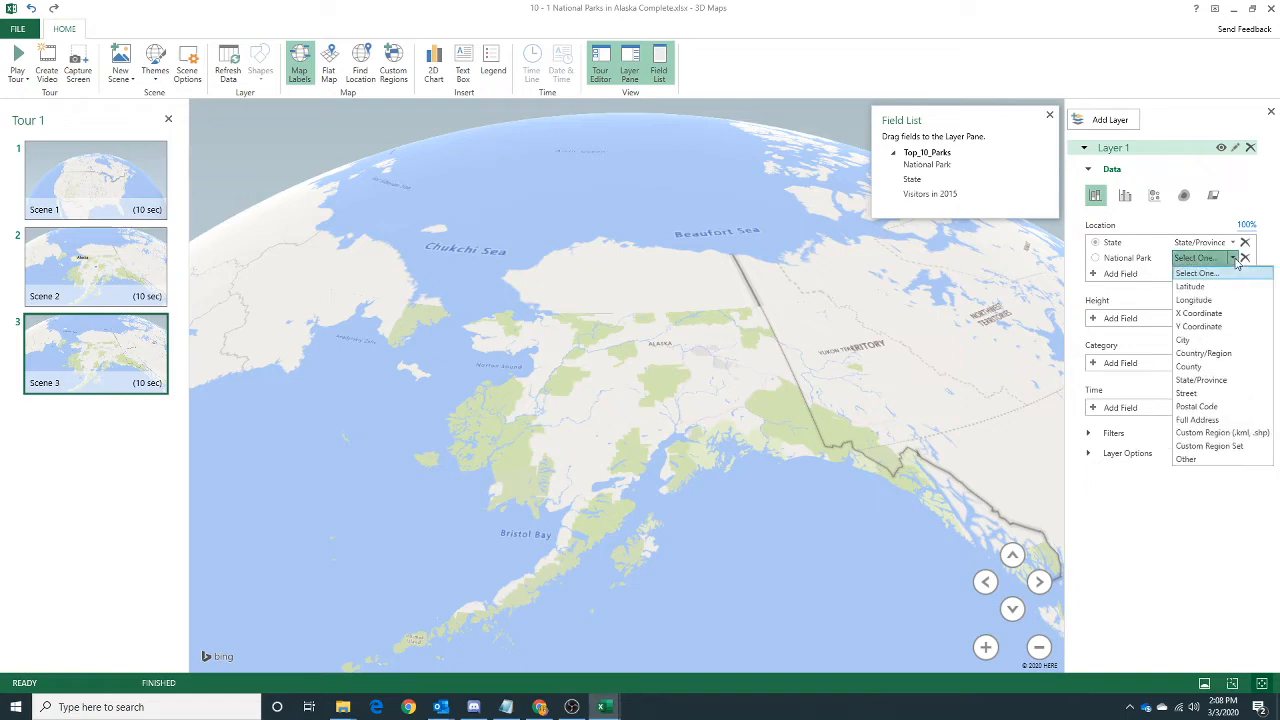
click(539, 707)
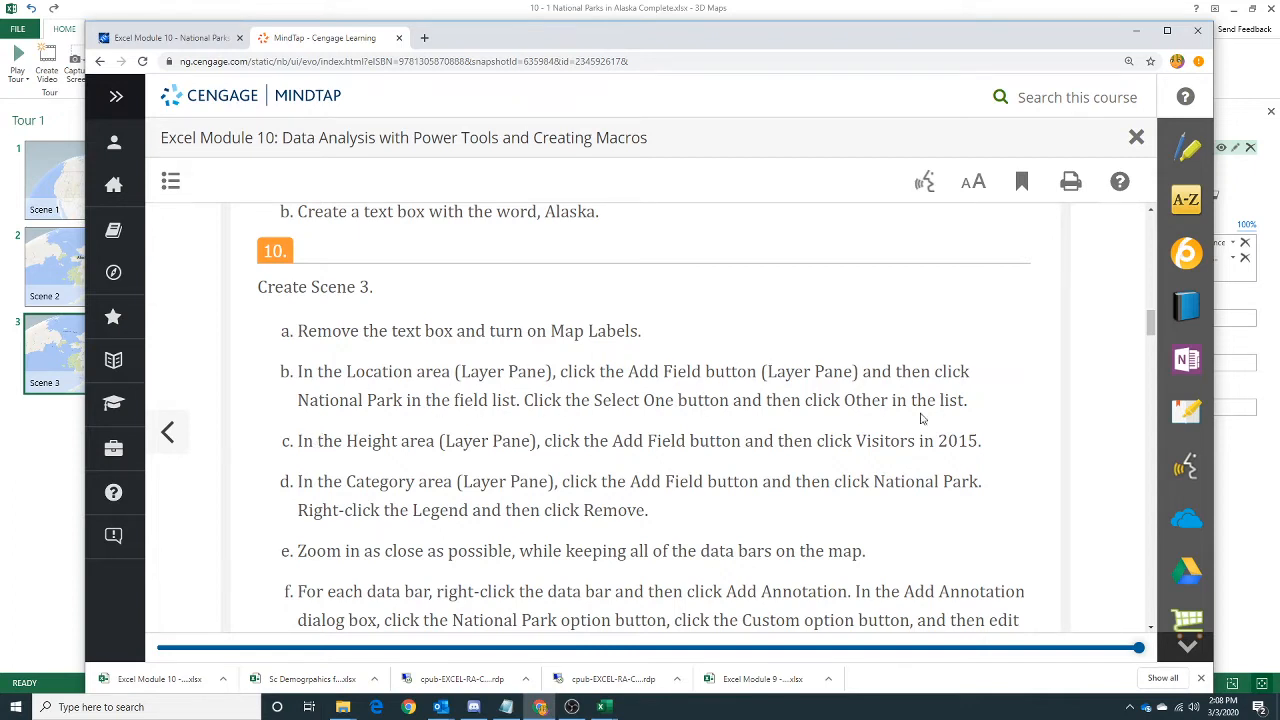
click(1138, 36)
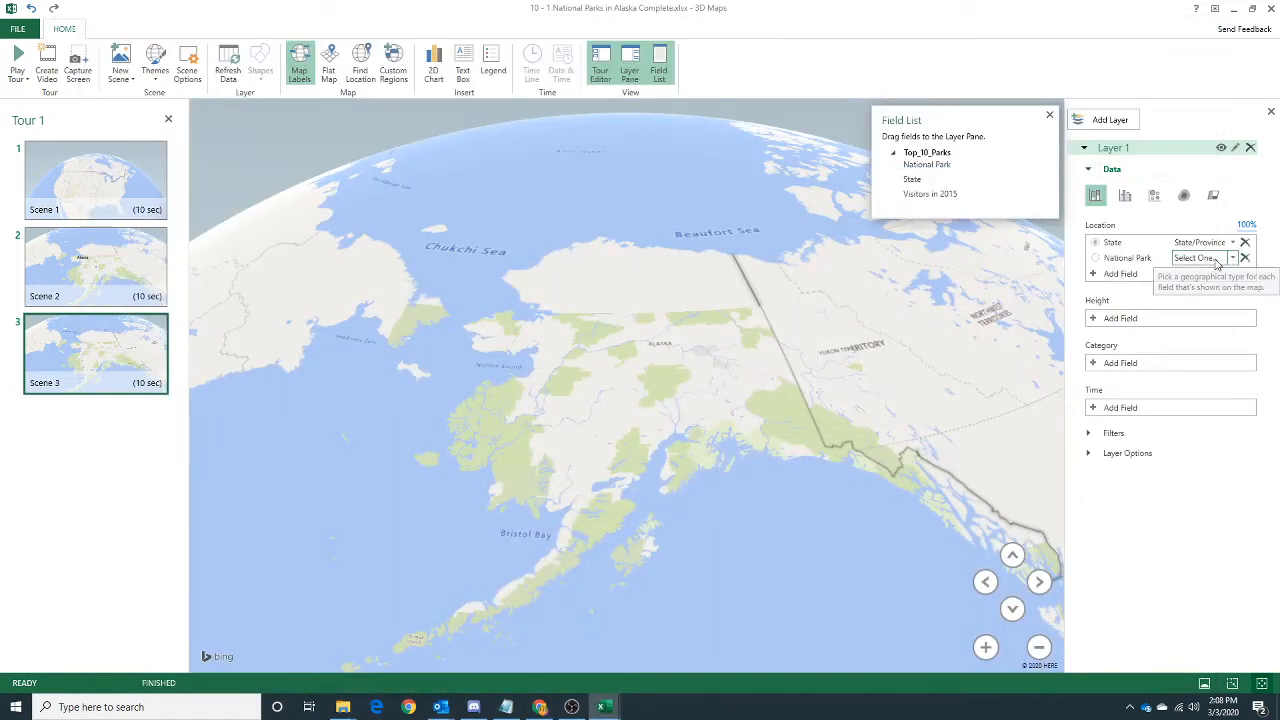
click(1204, 259)
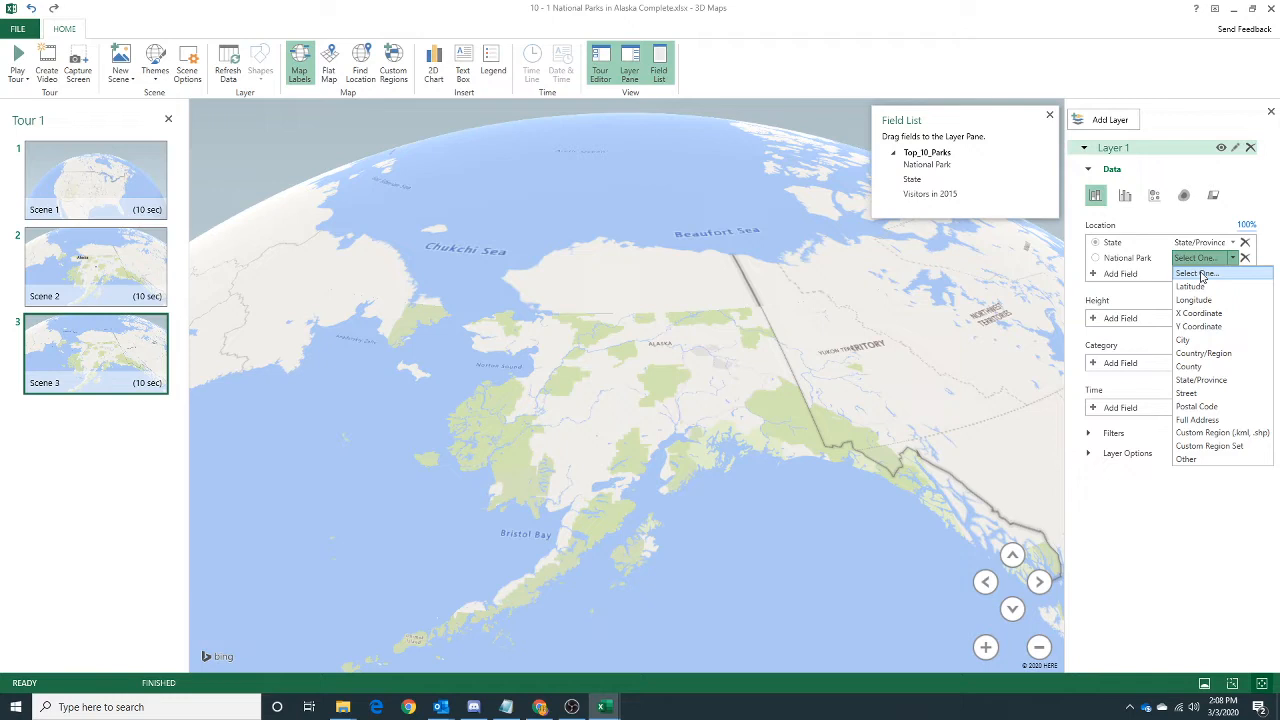
click(1203, 275)
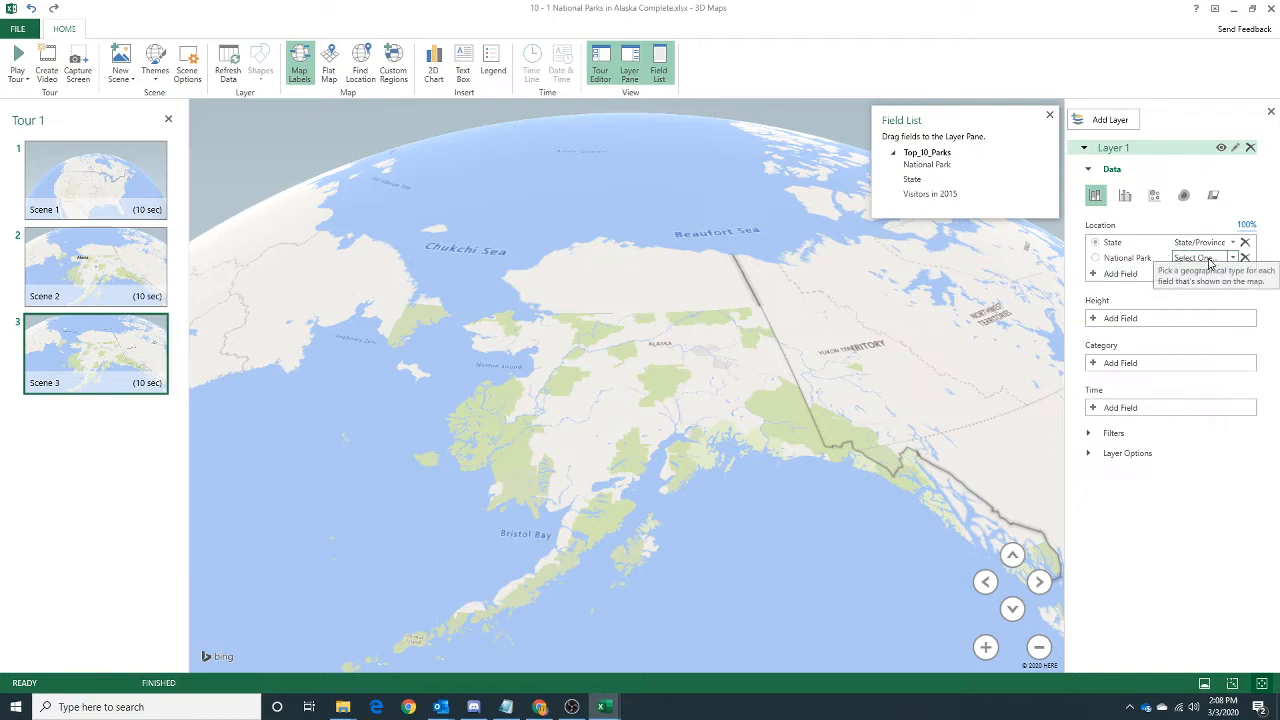
click(1204, 258)
click(1222, 459)
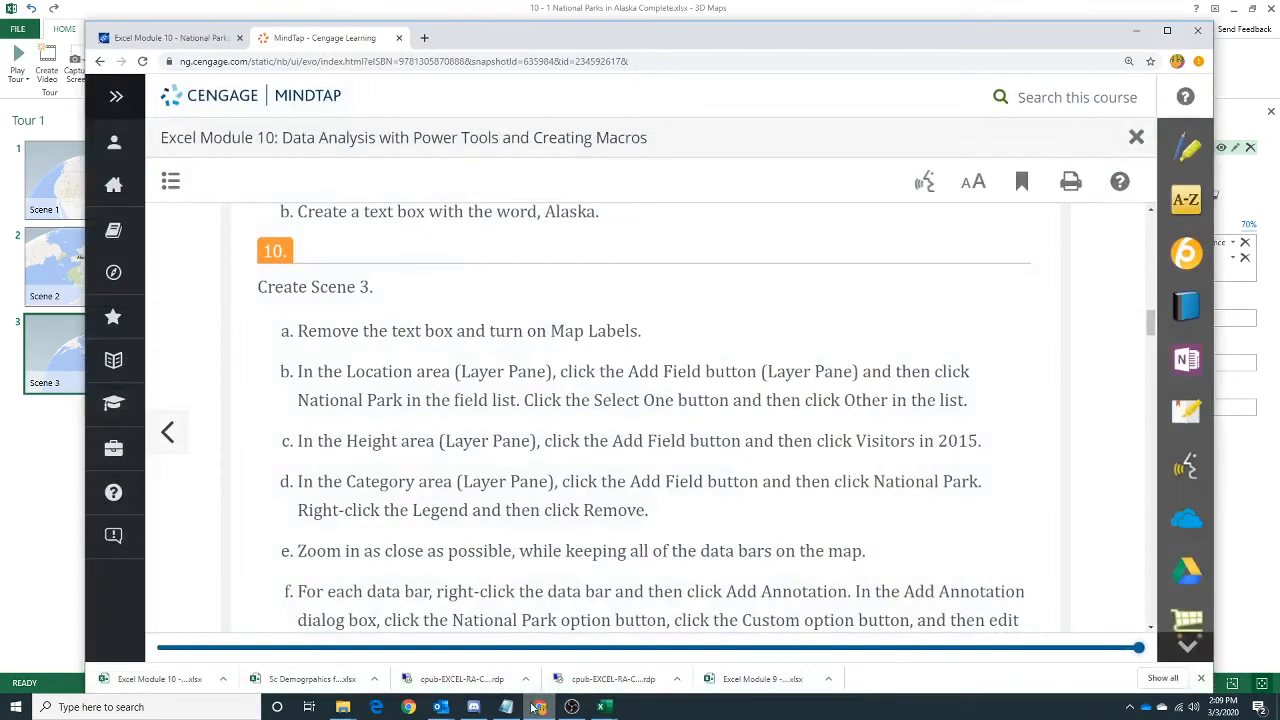
Check the height task on the assignment page in Chrome and add Visitors in 2015 as Scene 3's height field.
click(540, 707)
click(1254, 546)
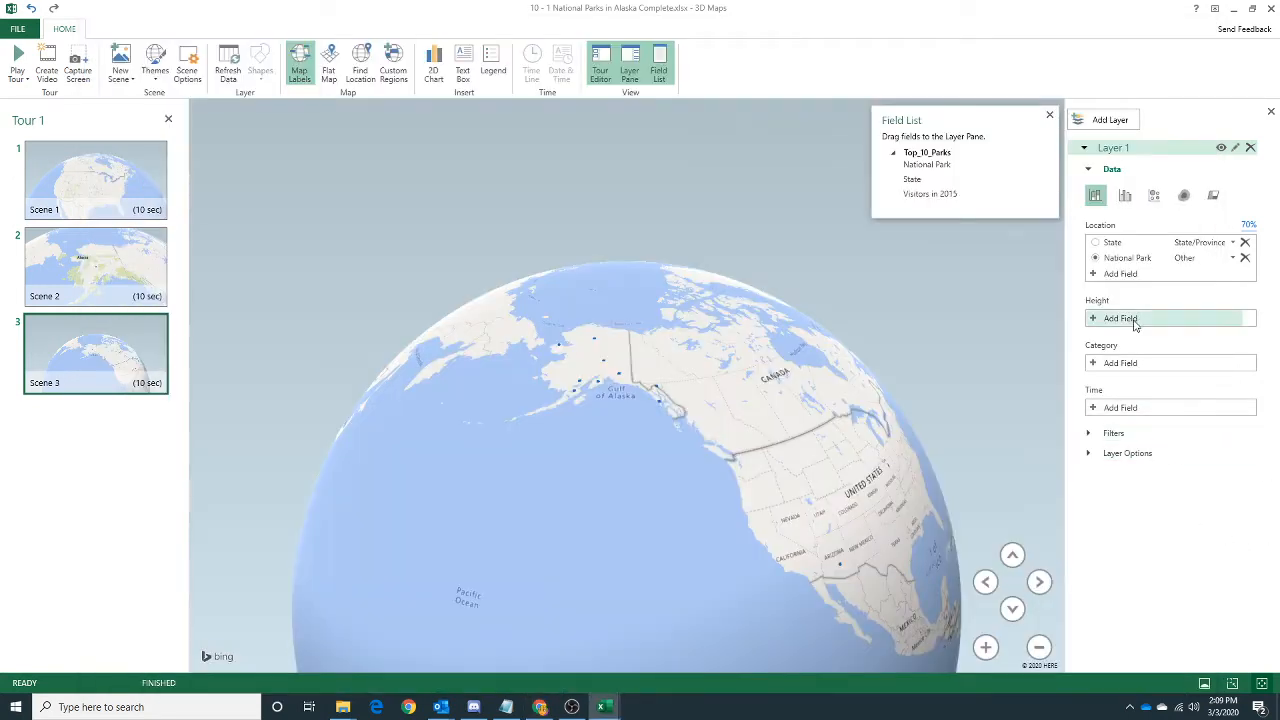
click(1095, 319)
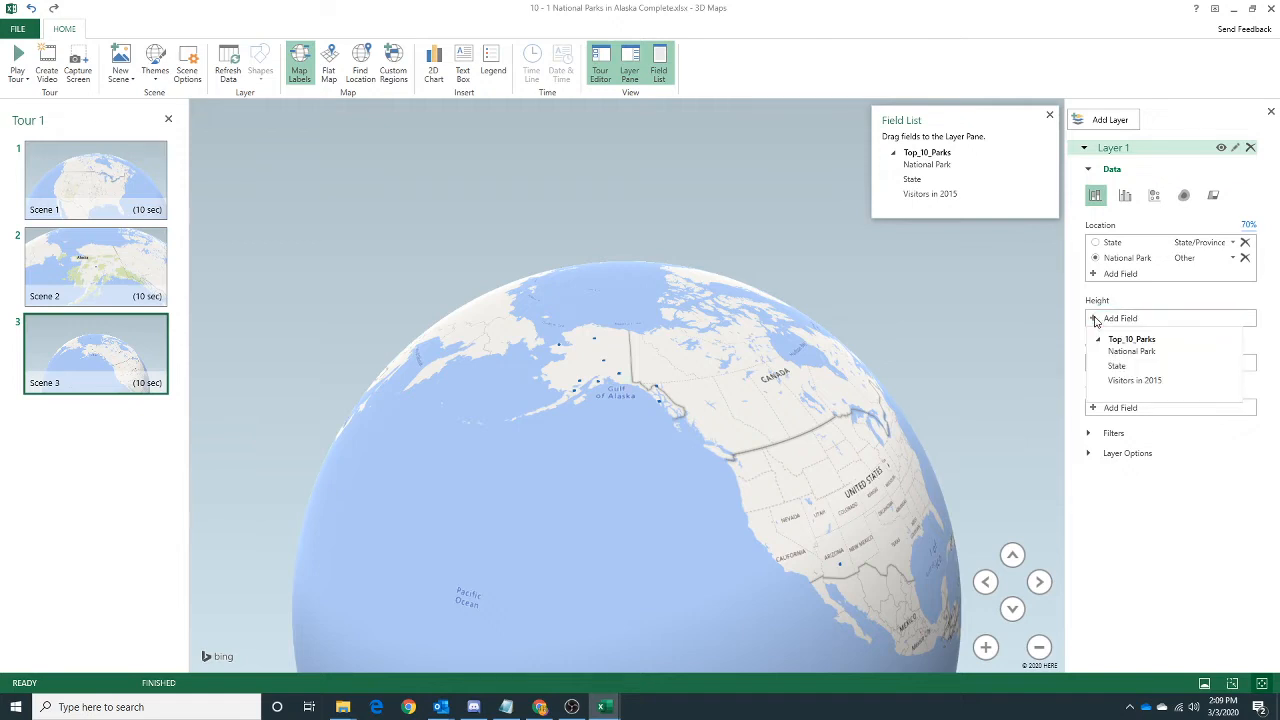
click(1124, 381)
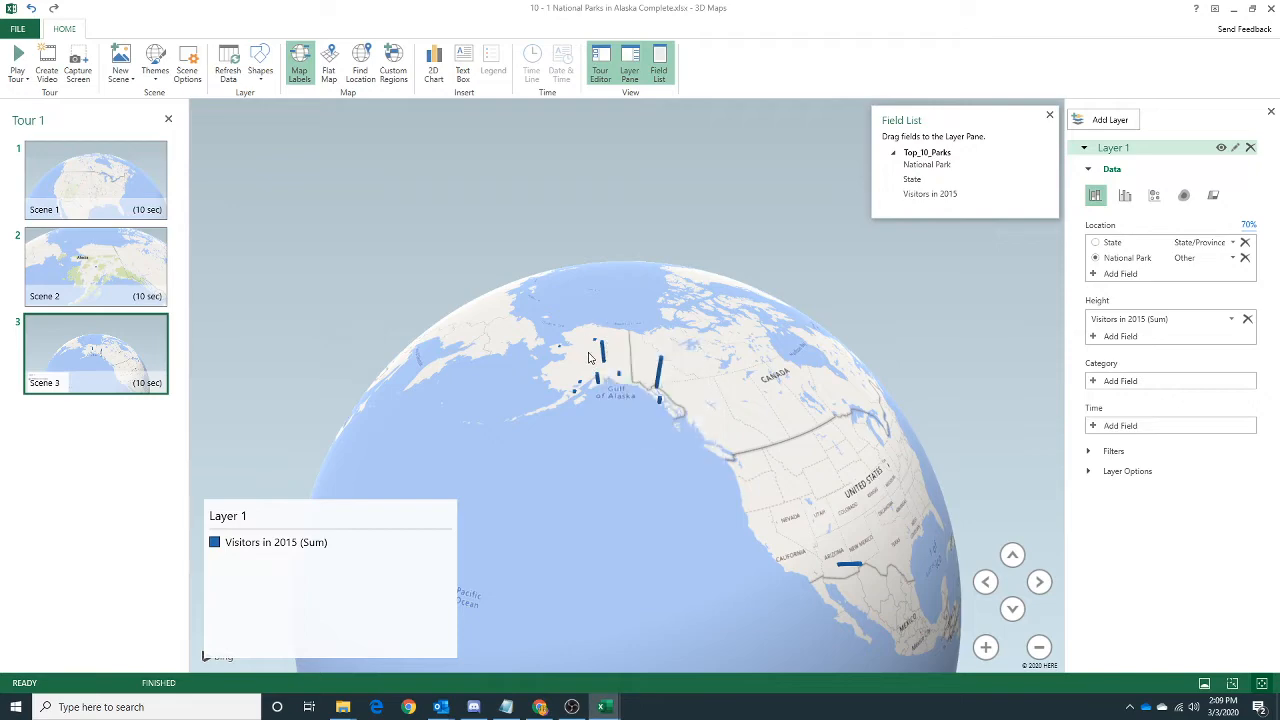
Check the category task on the assignment page in Chrome and try National Park as Scene 3's category field.
click(540, 707)
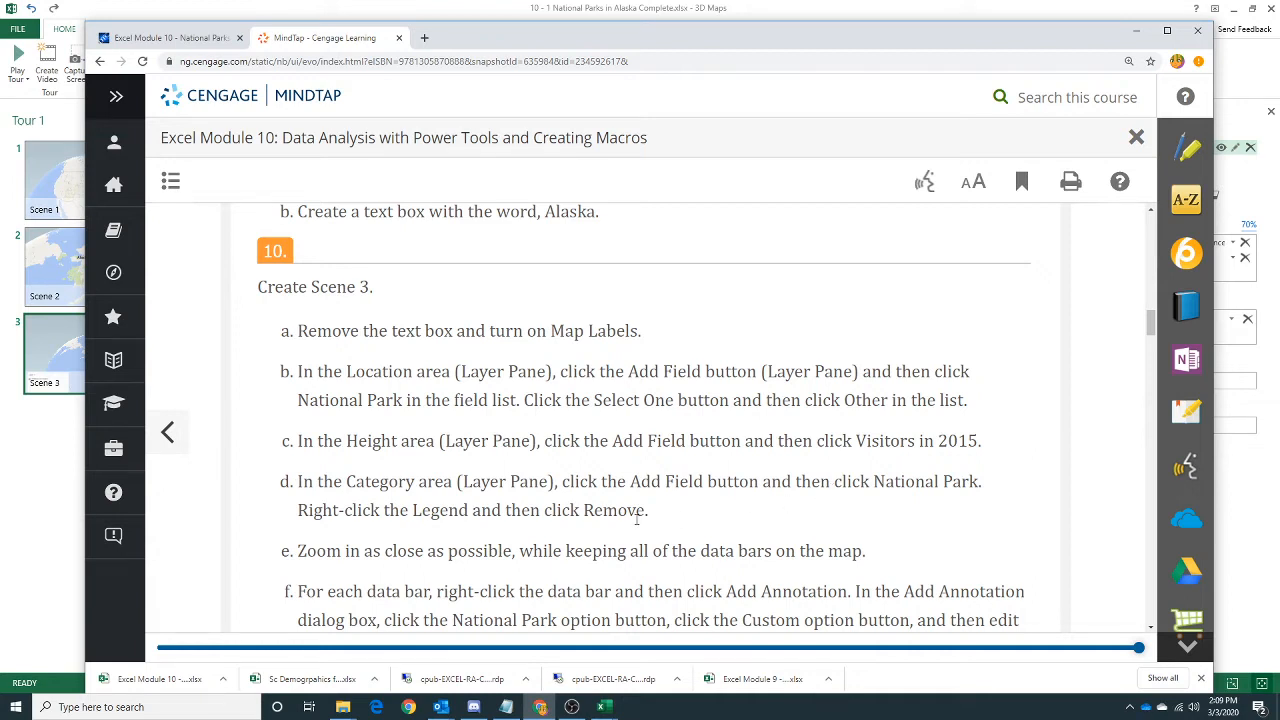
click(1138, 37)
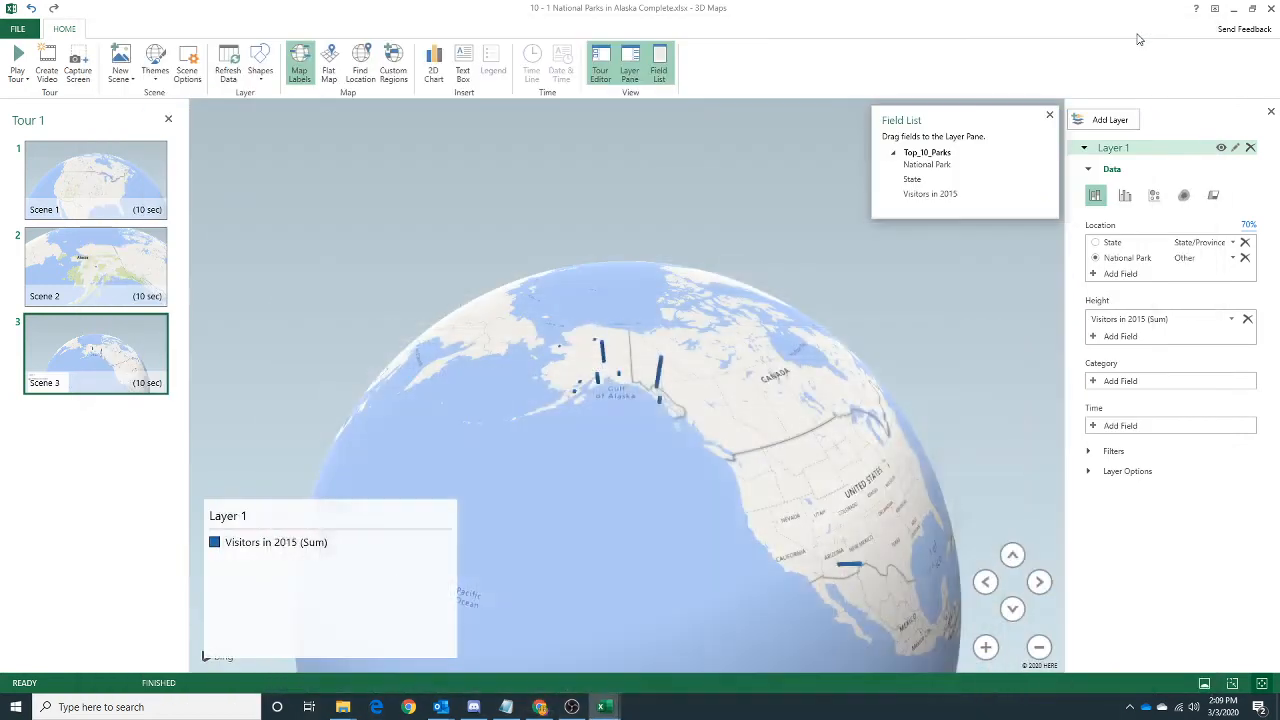
click(1095, 386)
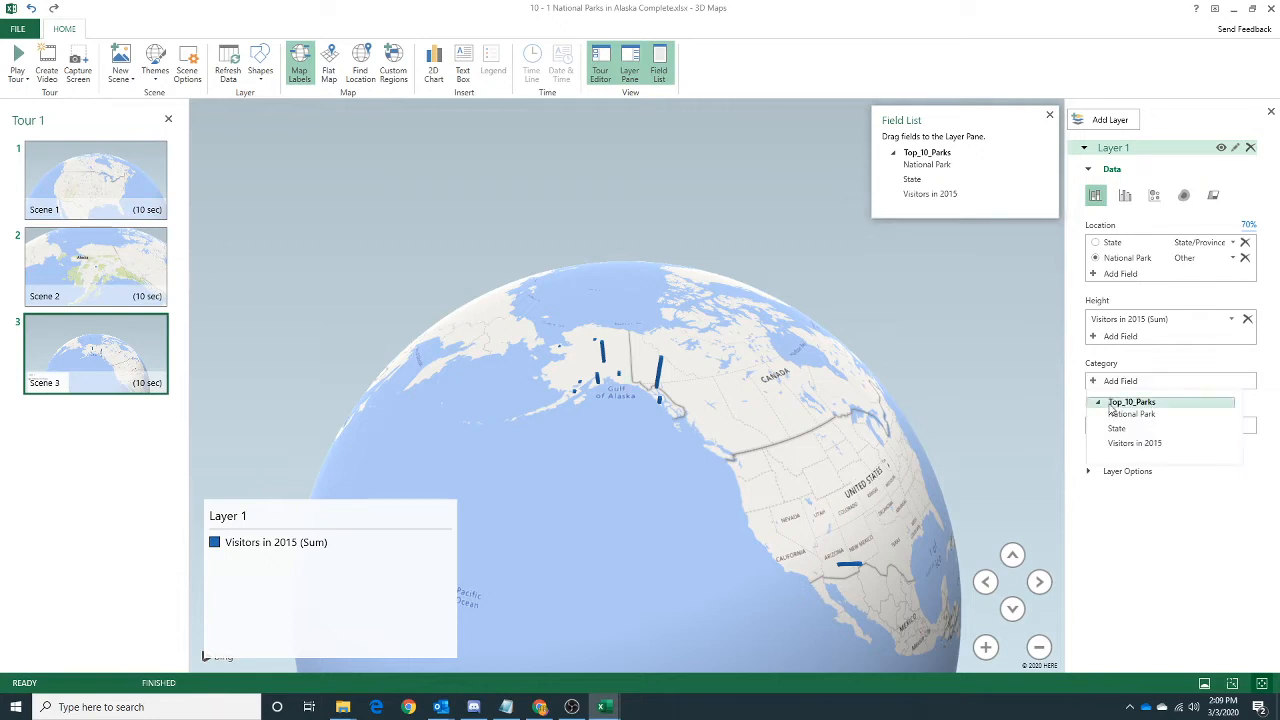
click(1118, 414)
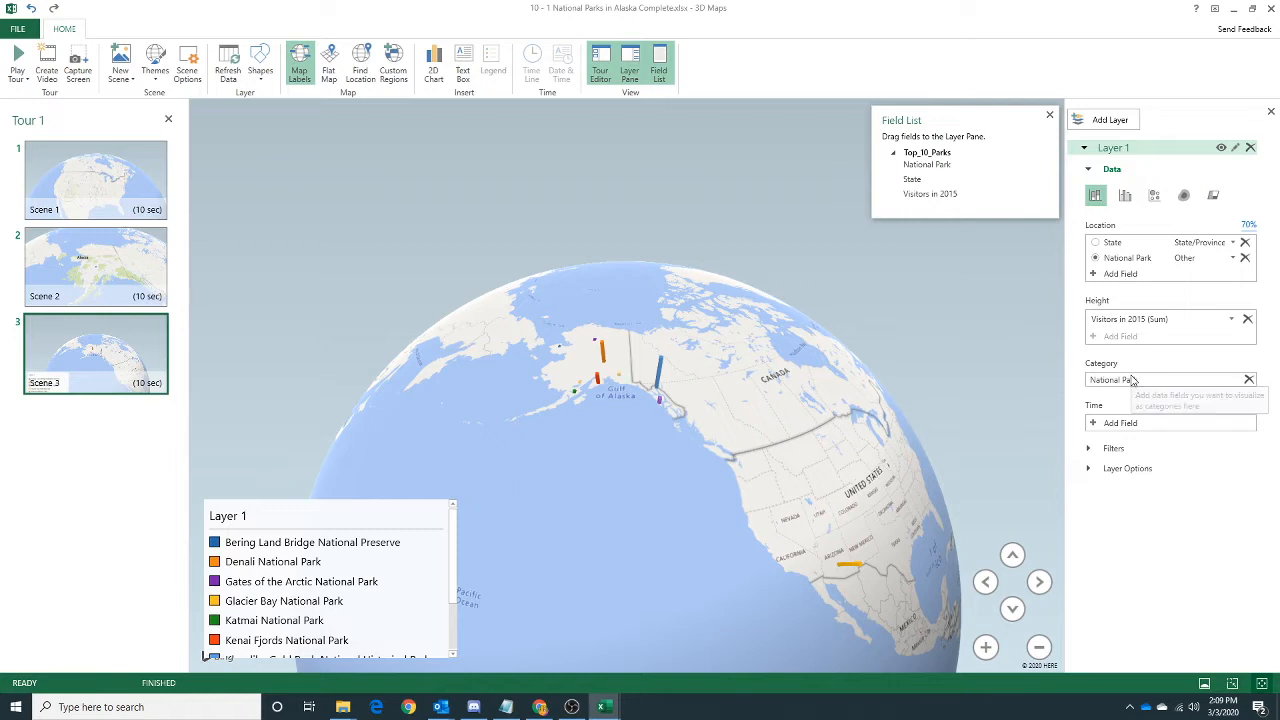
click(1248, 379)
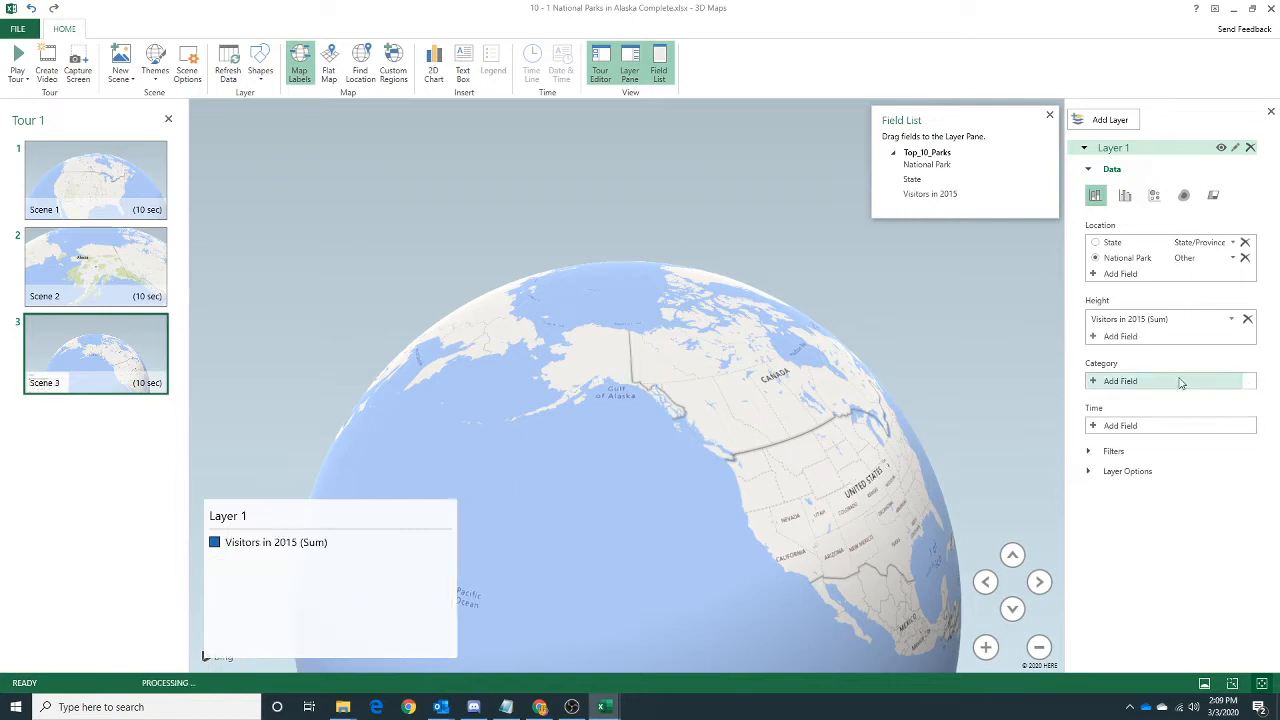
Recheck the category instruction on the assignment page in Chrome and add National Park as Scene 3's category field.
click(1095, 381)
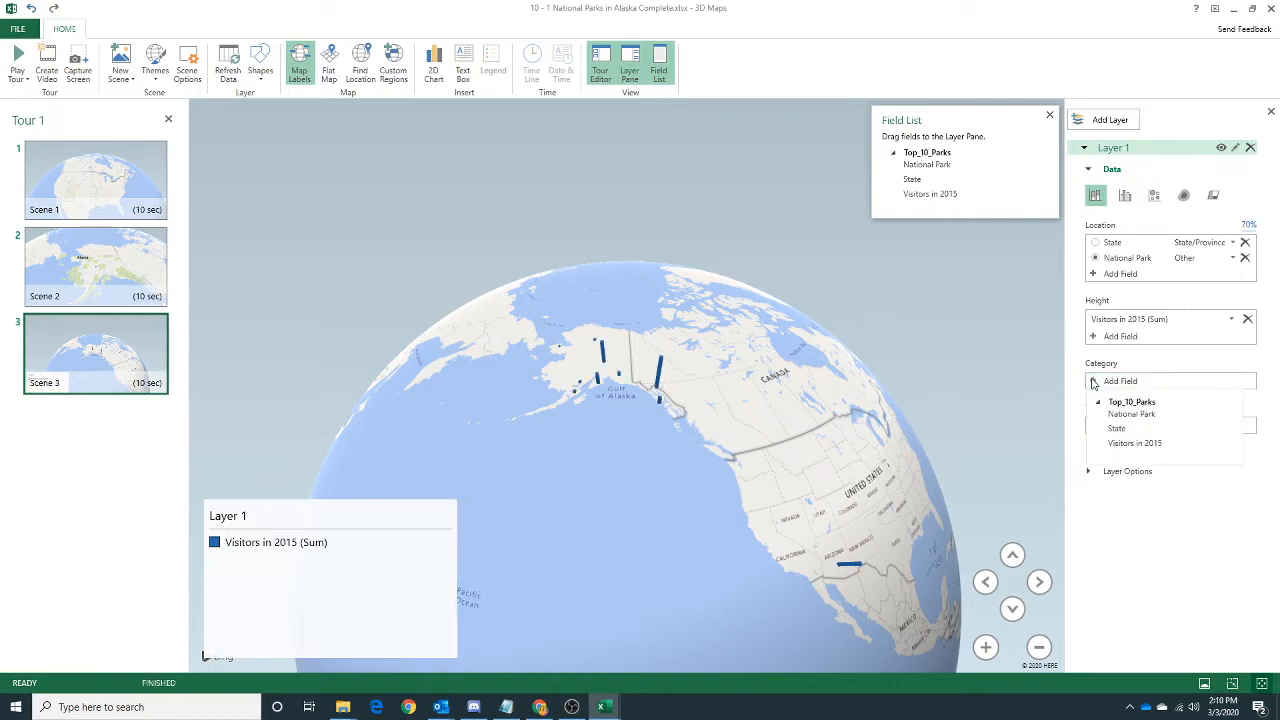
click(540, 707)
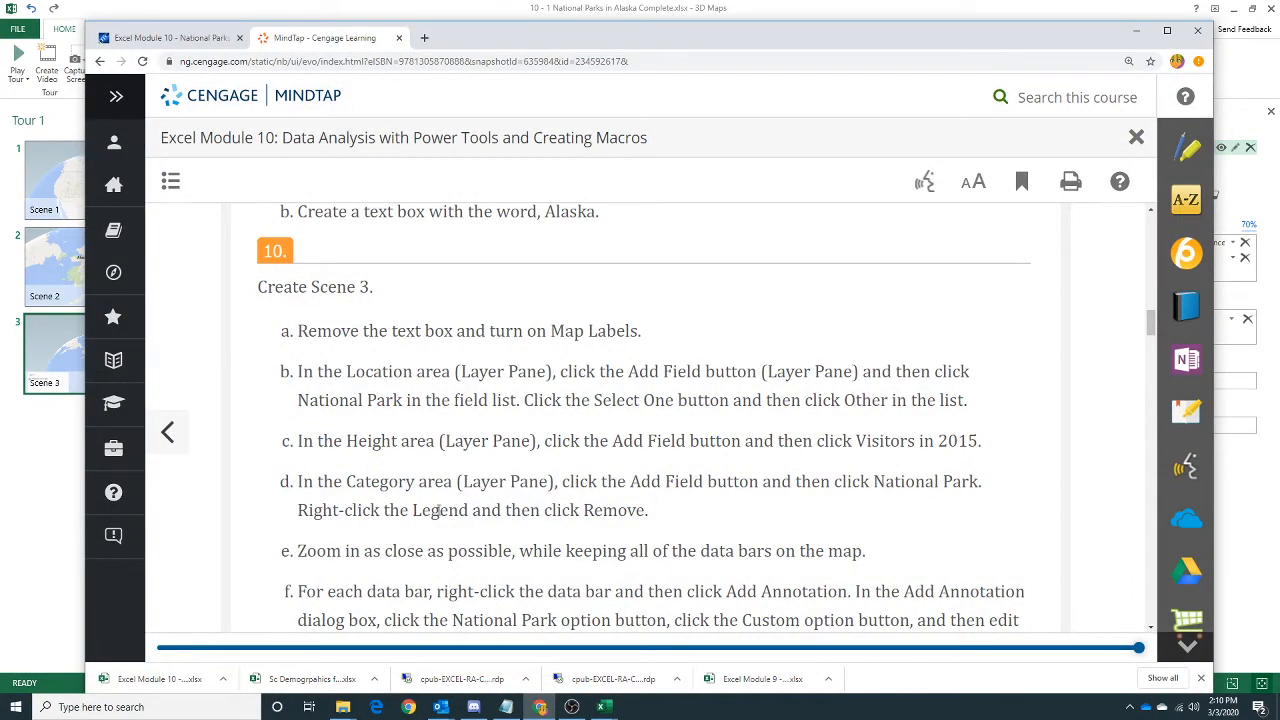
click(1139, 37)
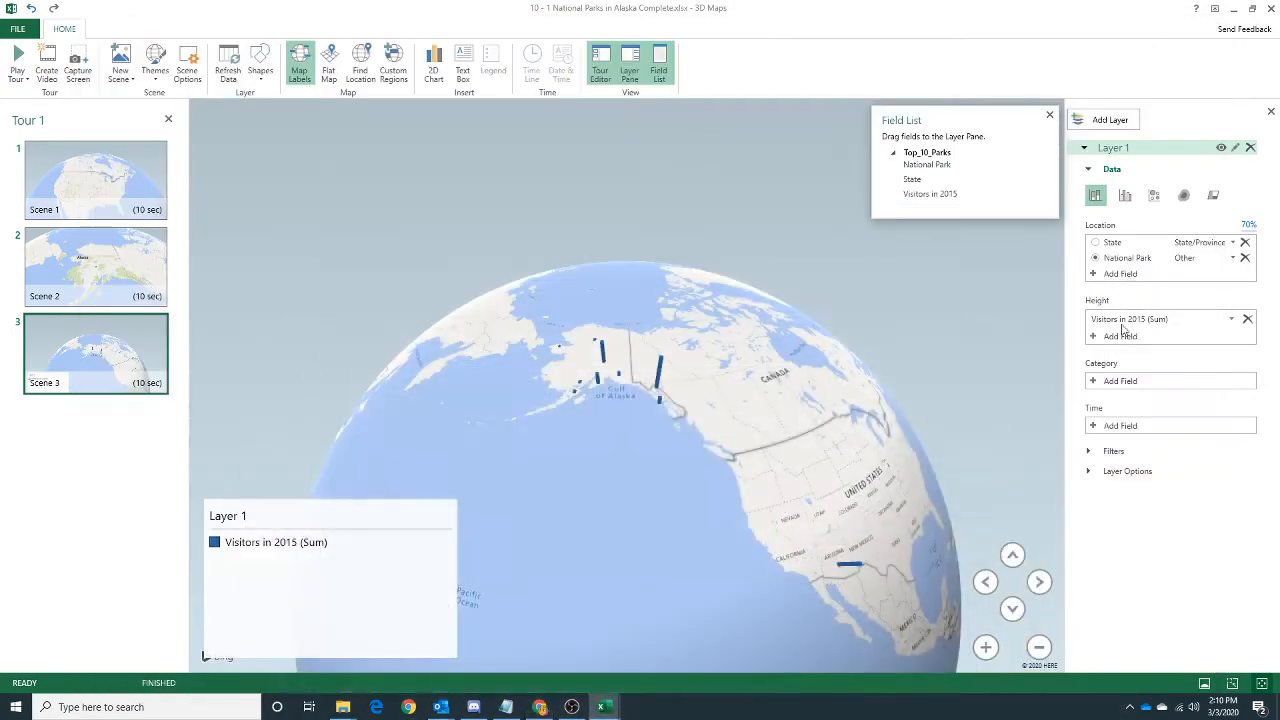
click(1094, 384)
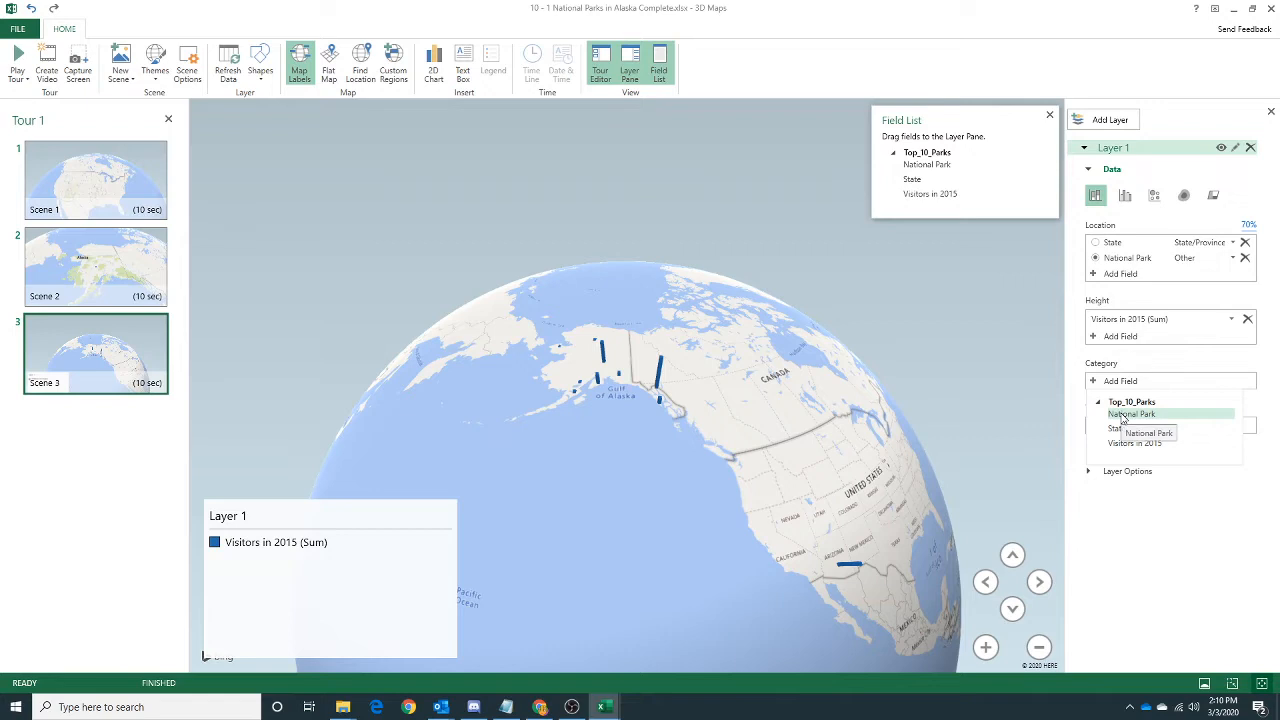
click(1130, 414)
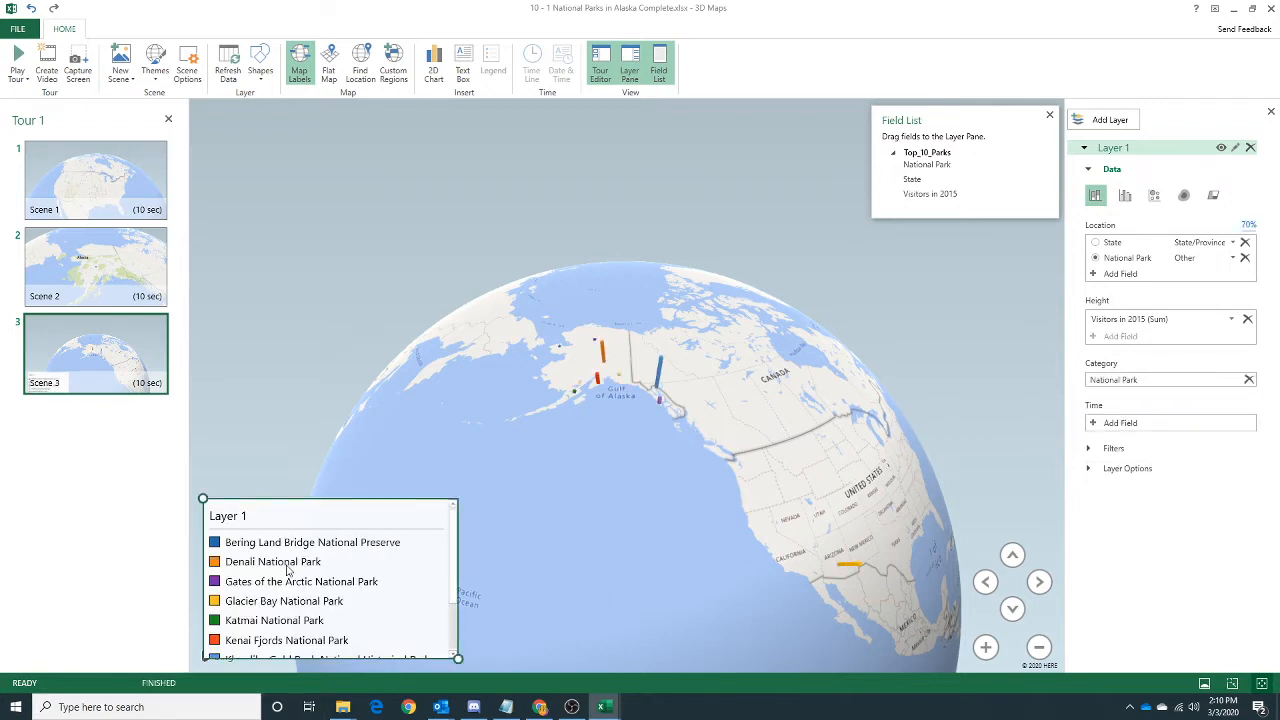
Look through the Layer 1 legend's park entries and remove the legend from Scene 3.
scroll(285, 558, down, 2)
scroll(285, 558, down, 2)
scroll(285, 558, up, 4)
right_click(237, 526)
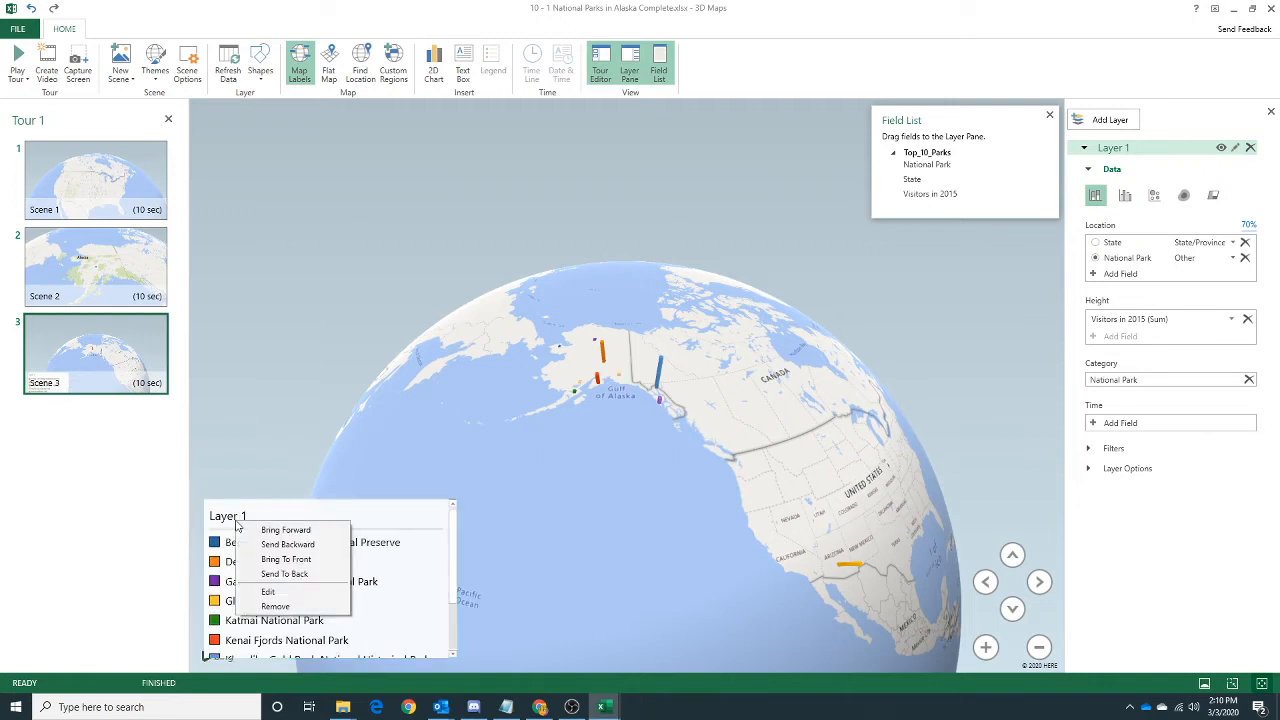
click(250, 607)
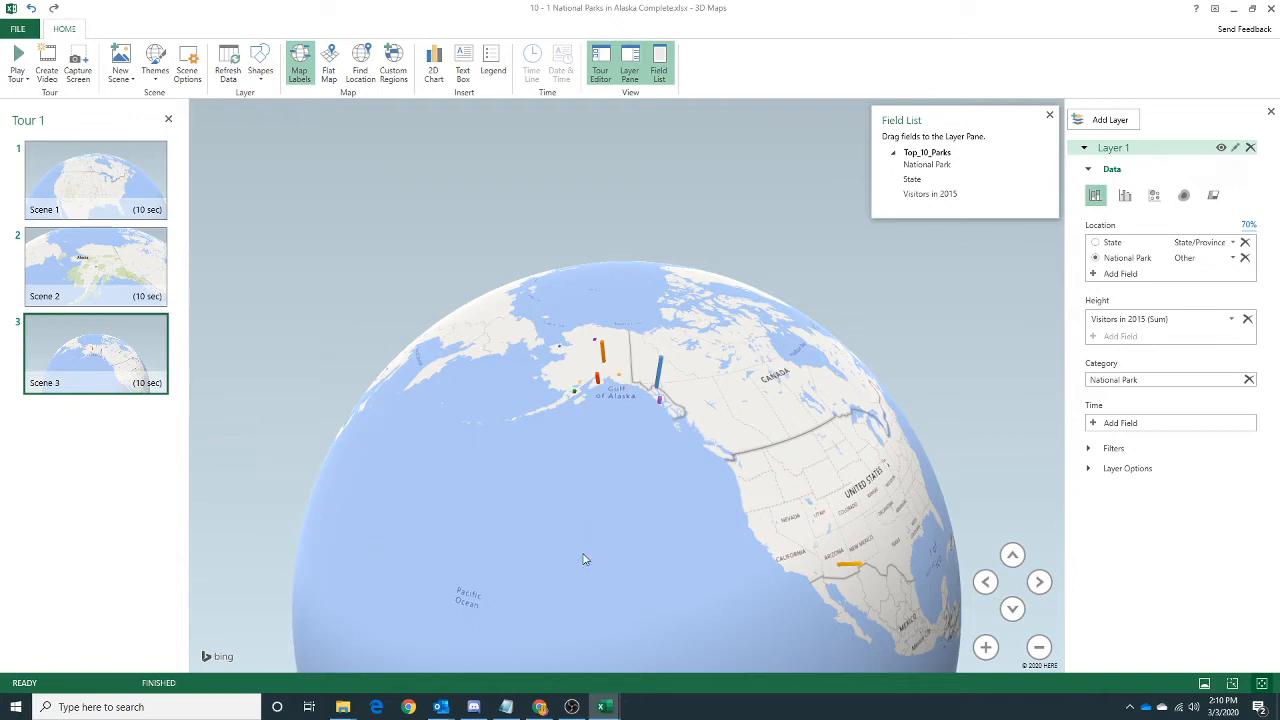
Read the remaining Scene 3 tasks on the assignment page in Chrome, and zoom and tilt the globe to frame Alaska's data bars.
click(540, 707)
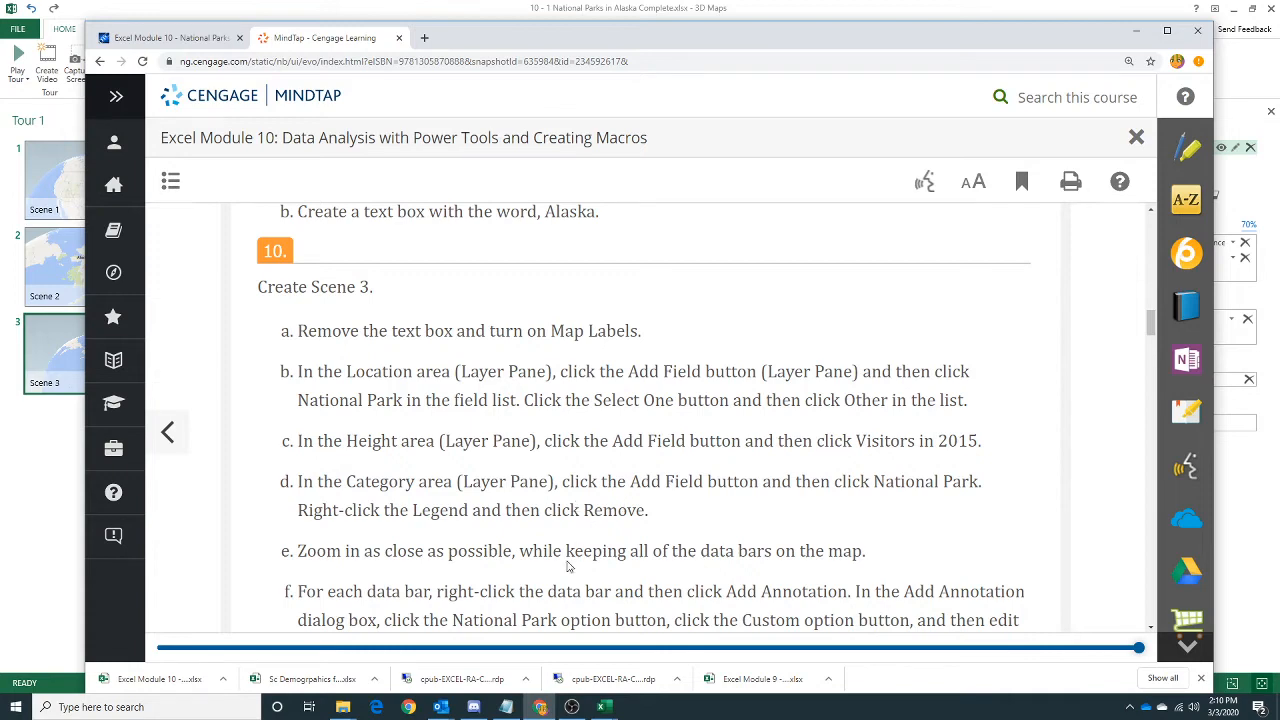
scroll(566, 548, down, 1)
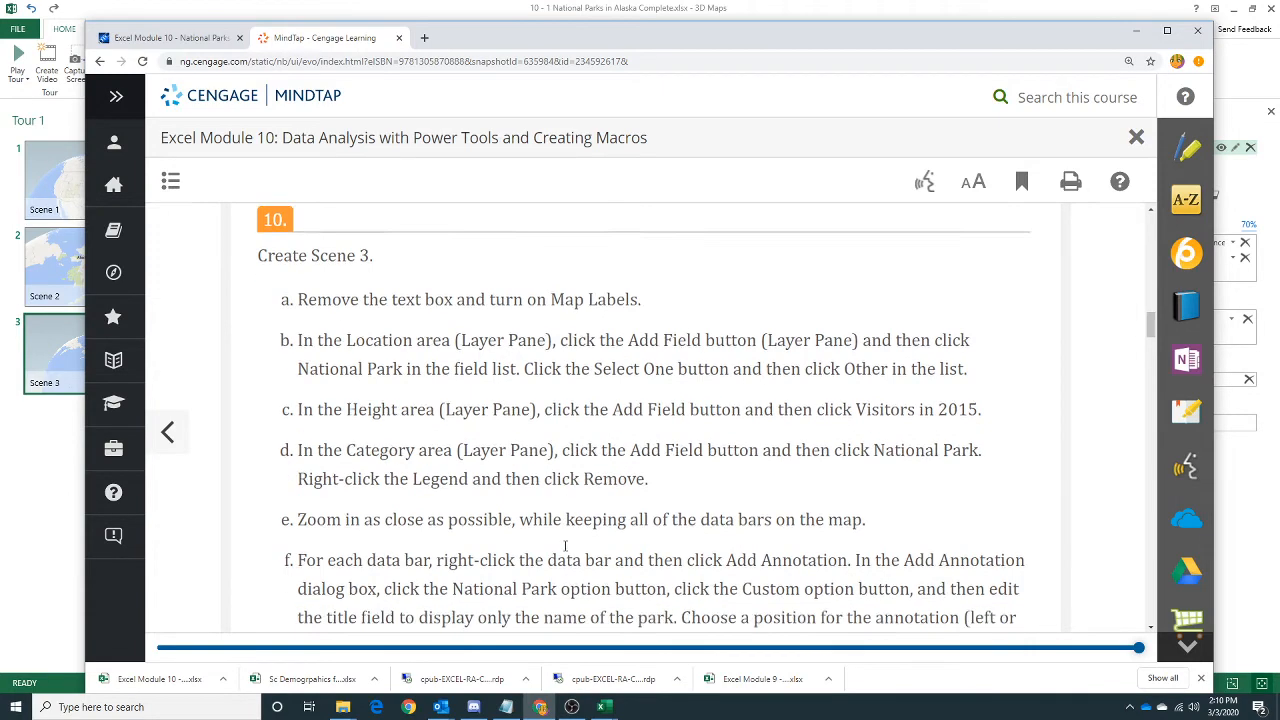
scroll(566, 548, down, 1)
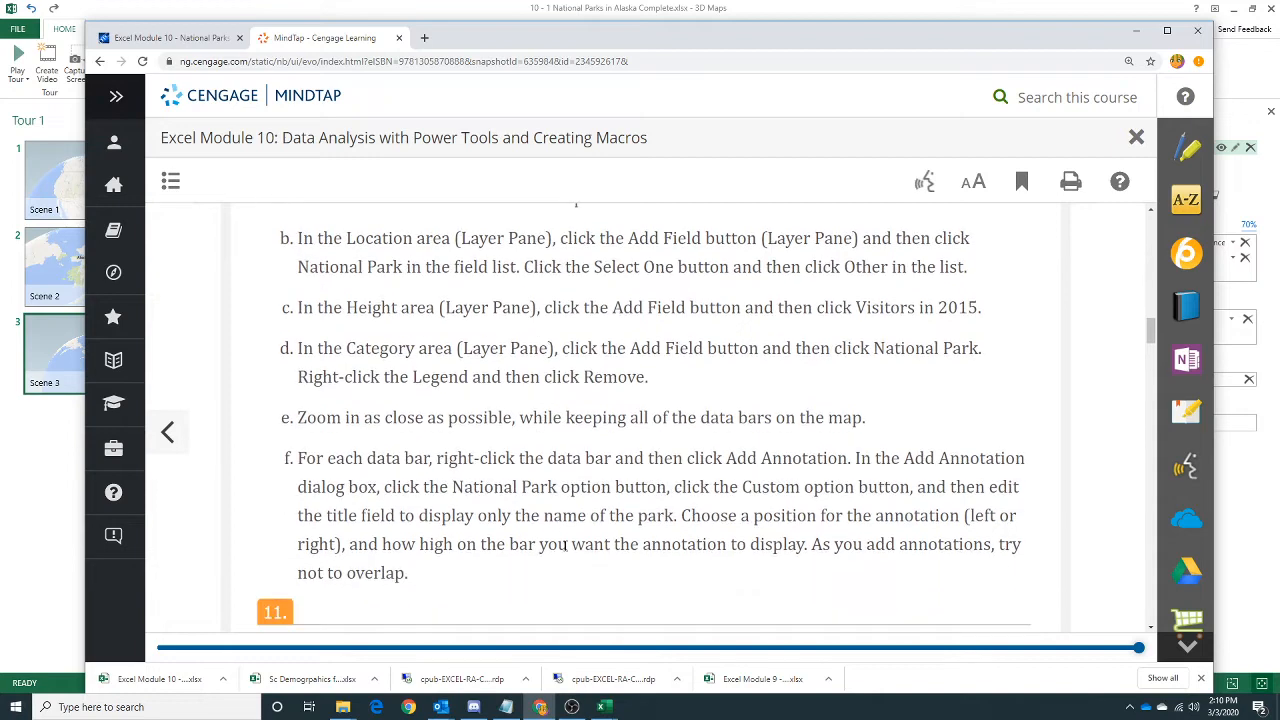
scroll(566, 548, down, 1)
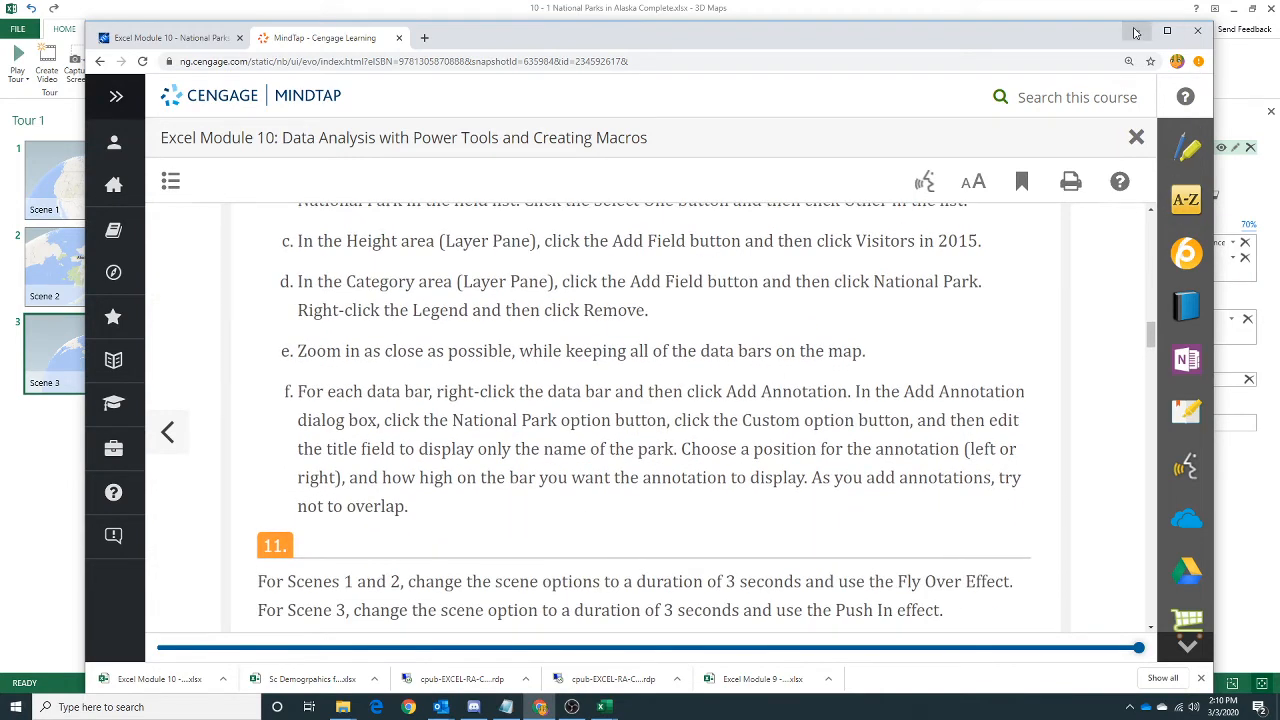
click(1134, 33)
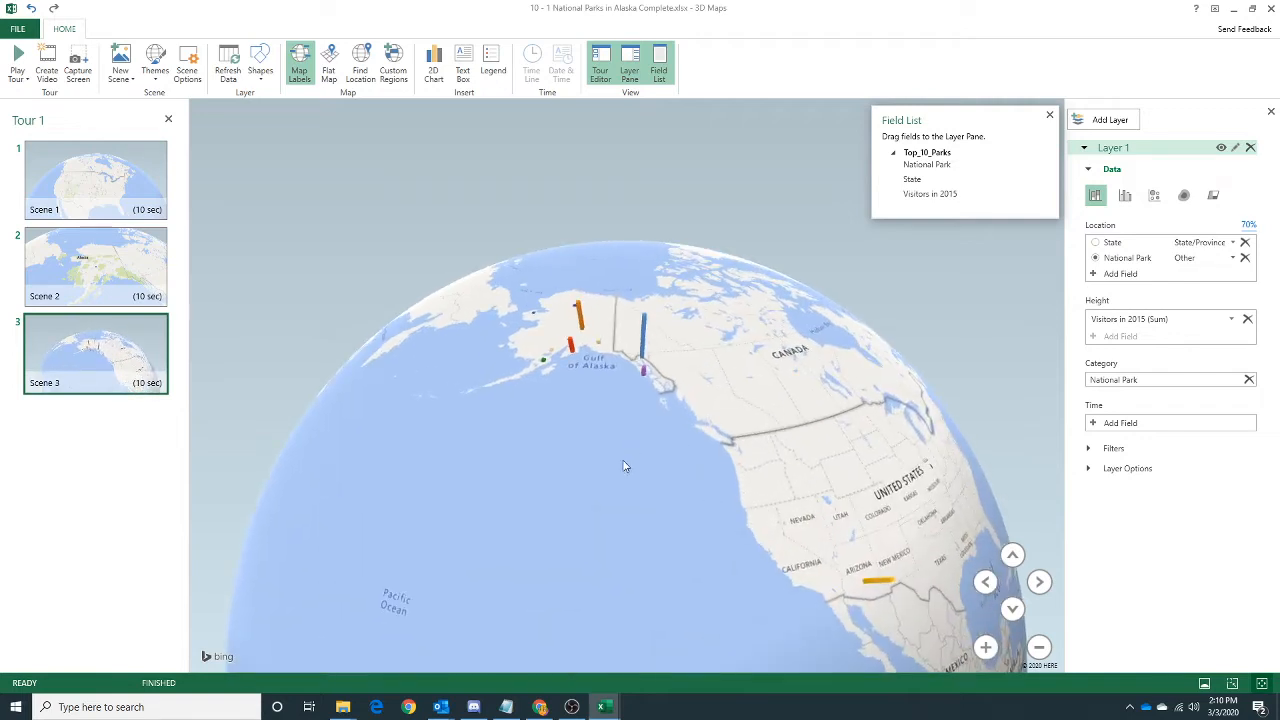
scroll(624, 466, up, 2)
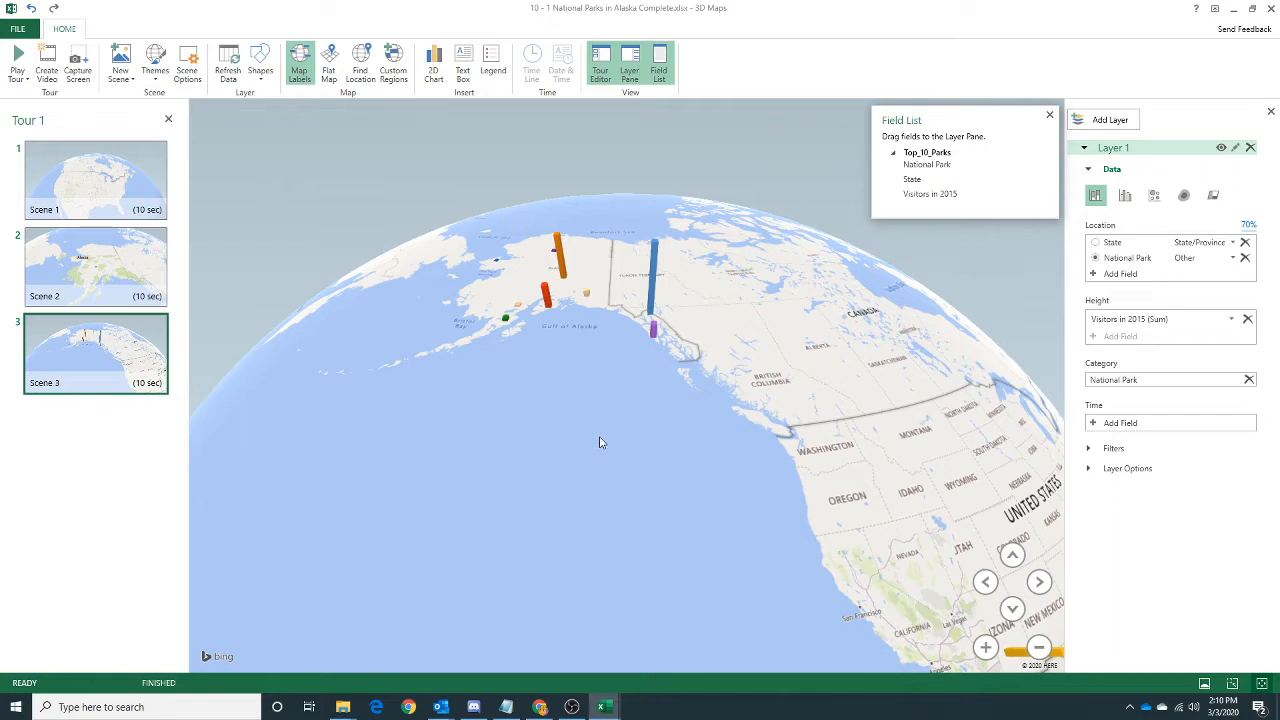
click(1012, 555)
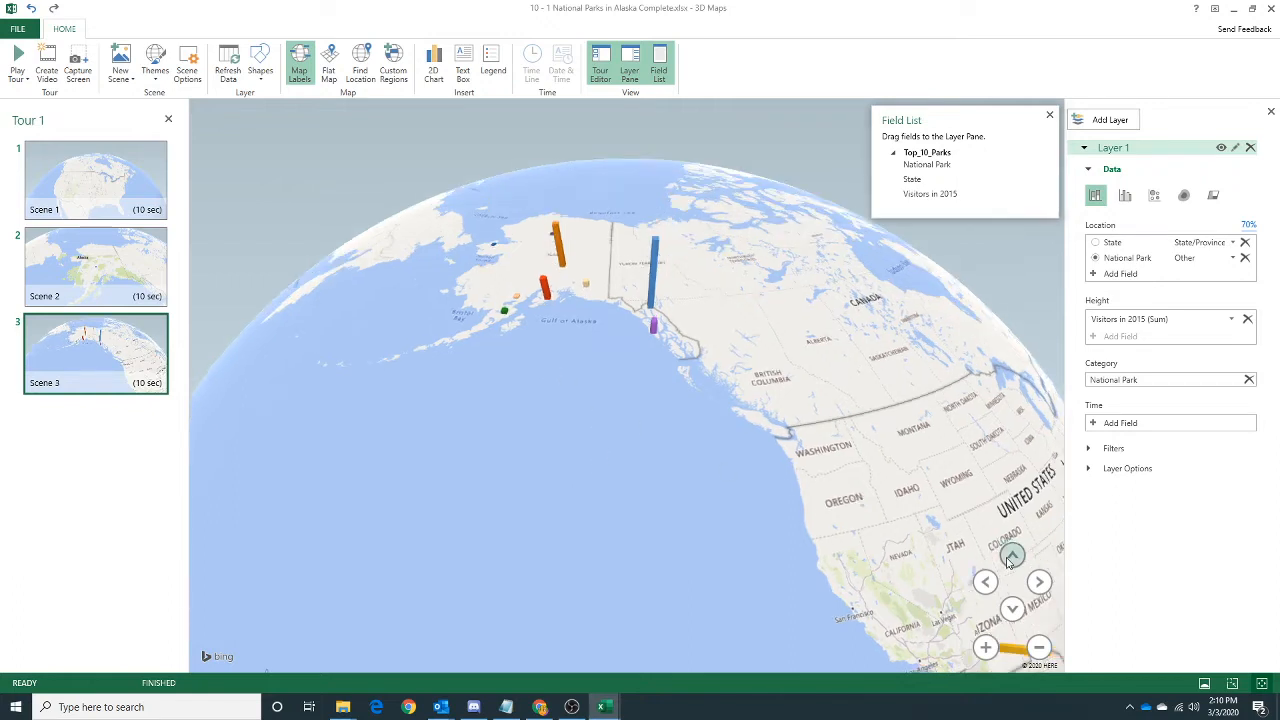
click(1012, 555)
click(1012, 555)
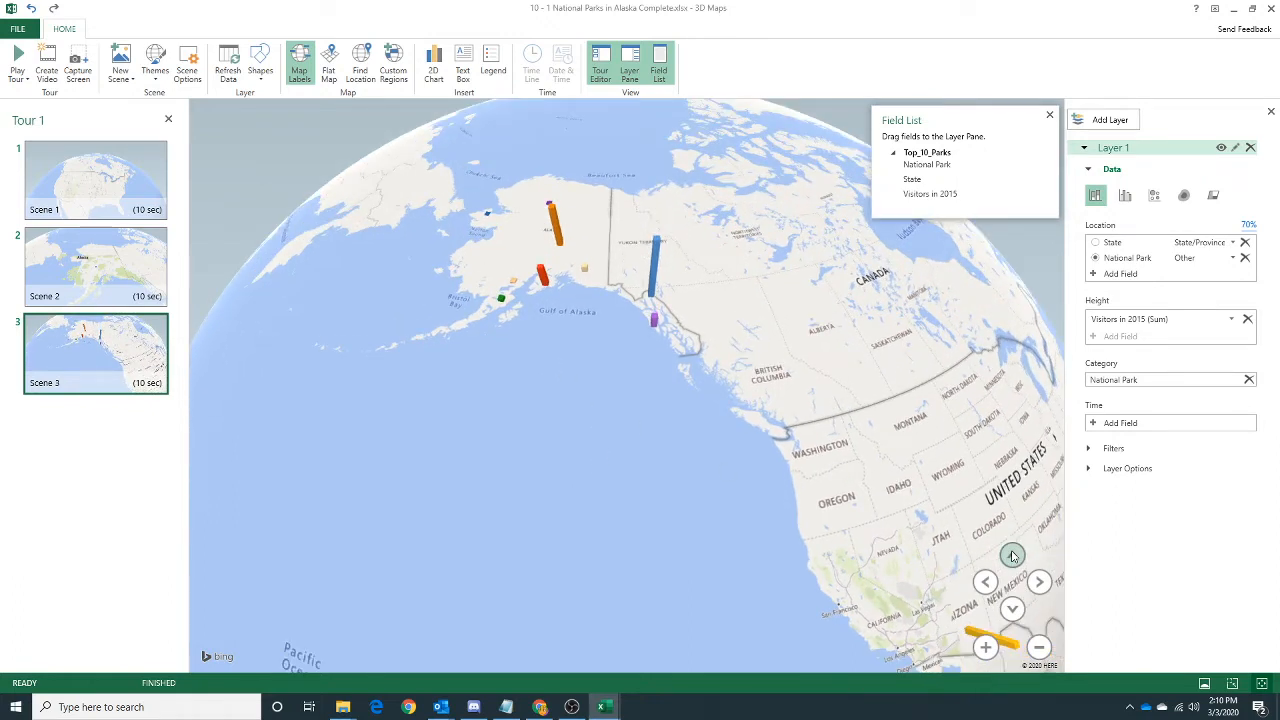
click(1012, 555)
drag(603, 386, 703, 586)
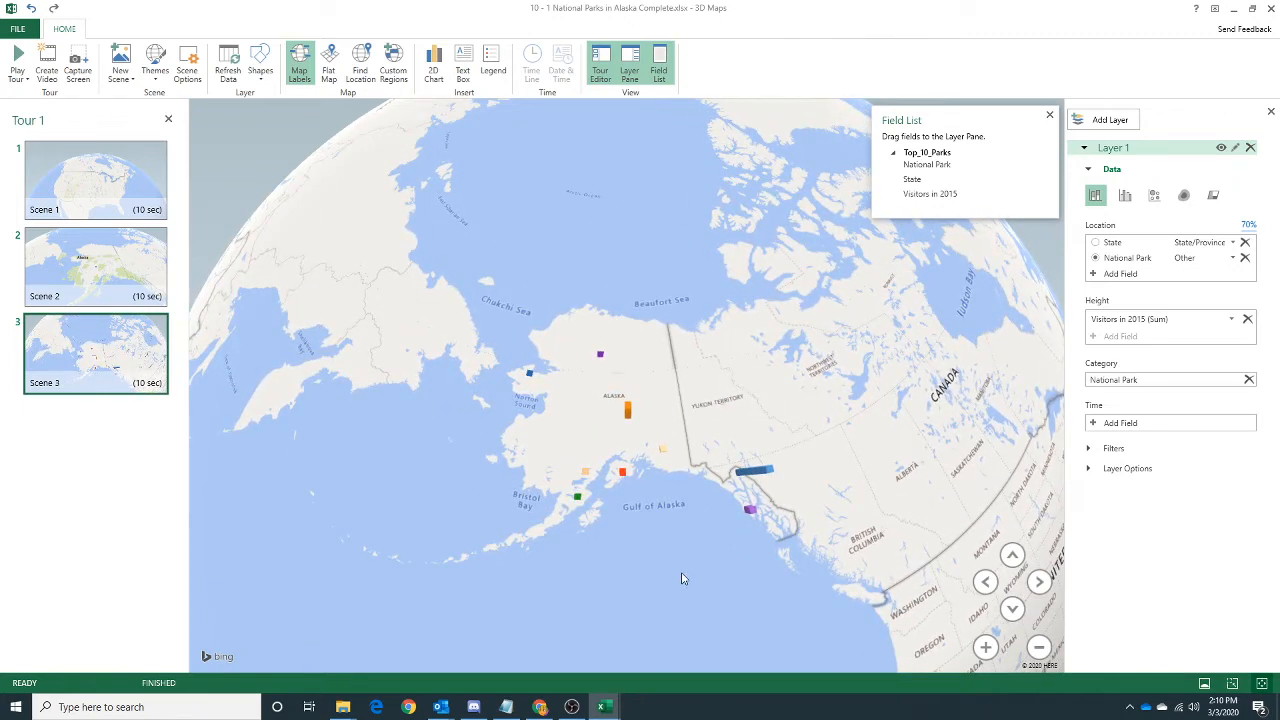
drag(677, 557, 665, 431)
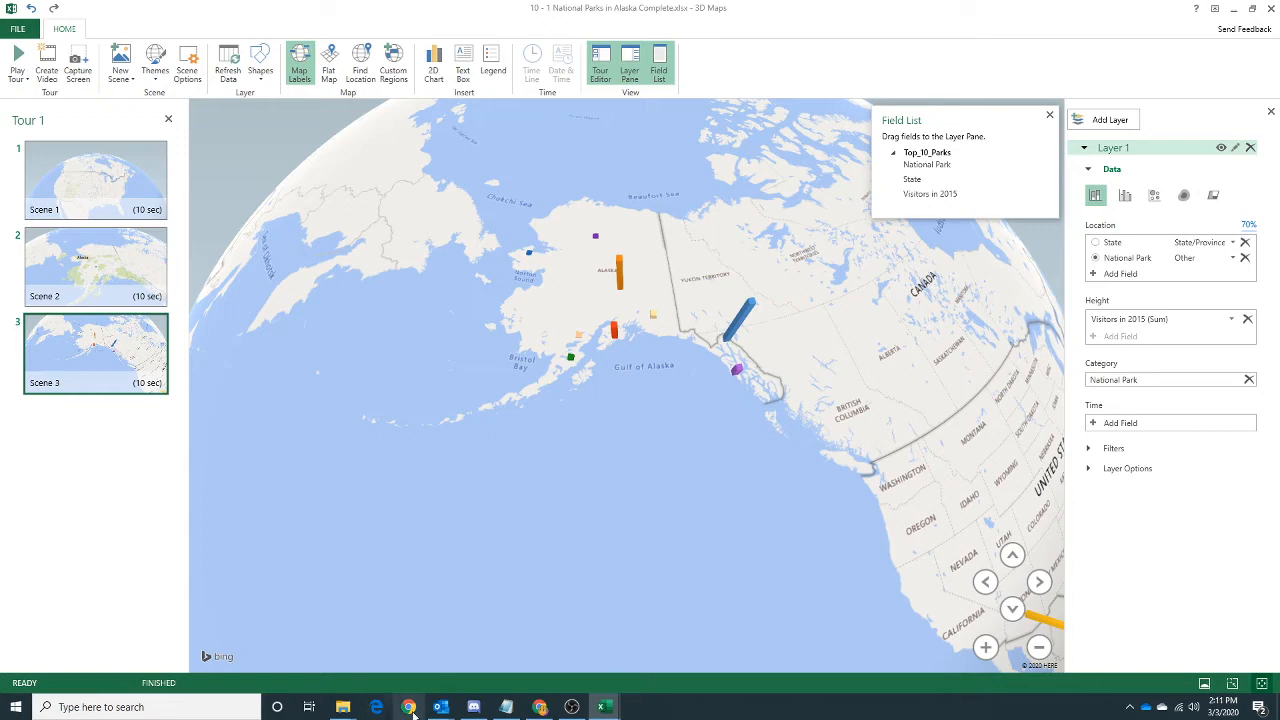
Check the annotation task in Chrome and annotate the Bering Land Bridge National Preserve bar, using the National Park field as the title.
click(539, 707)
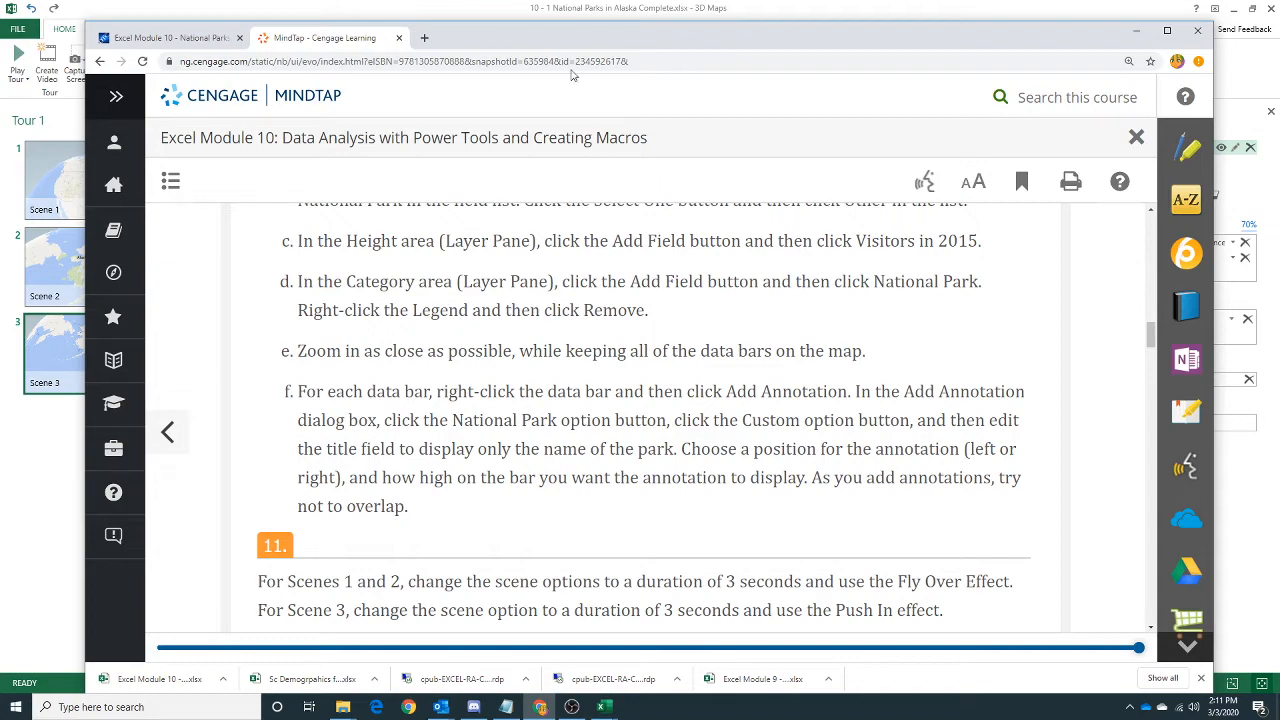
drag(530, 38, 1279, 135)
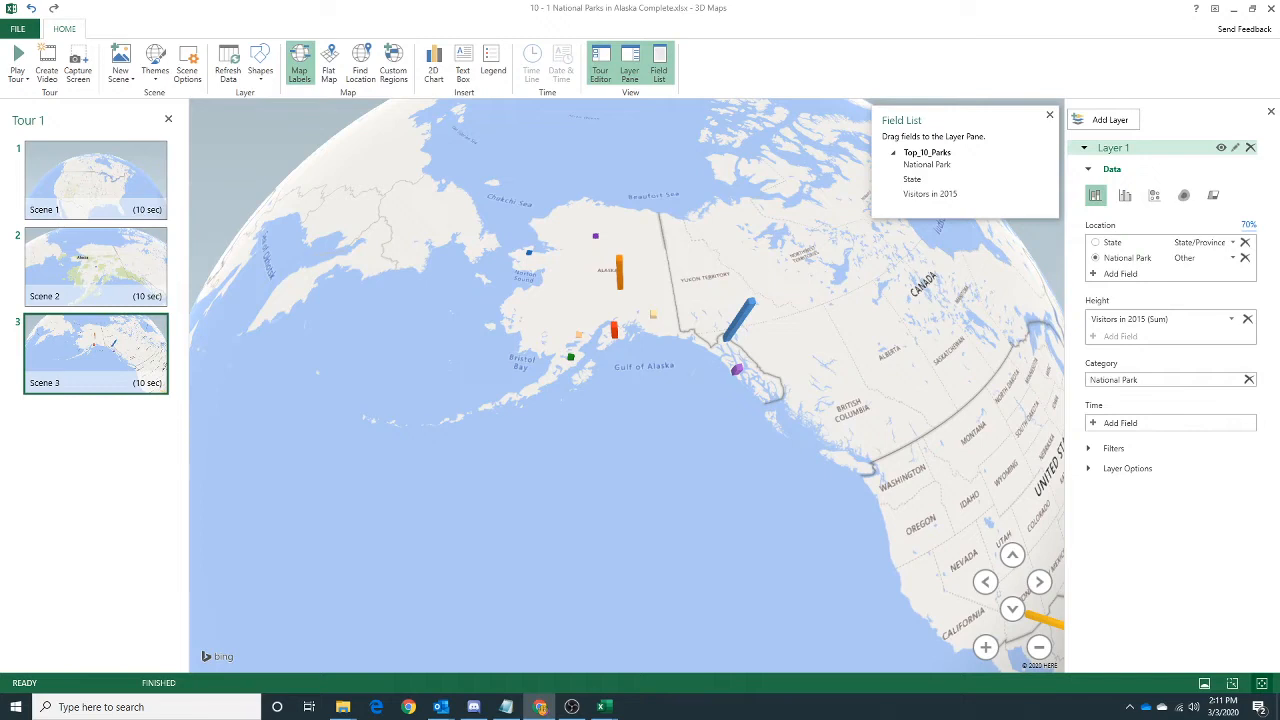
right_click(530, 255)
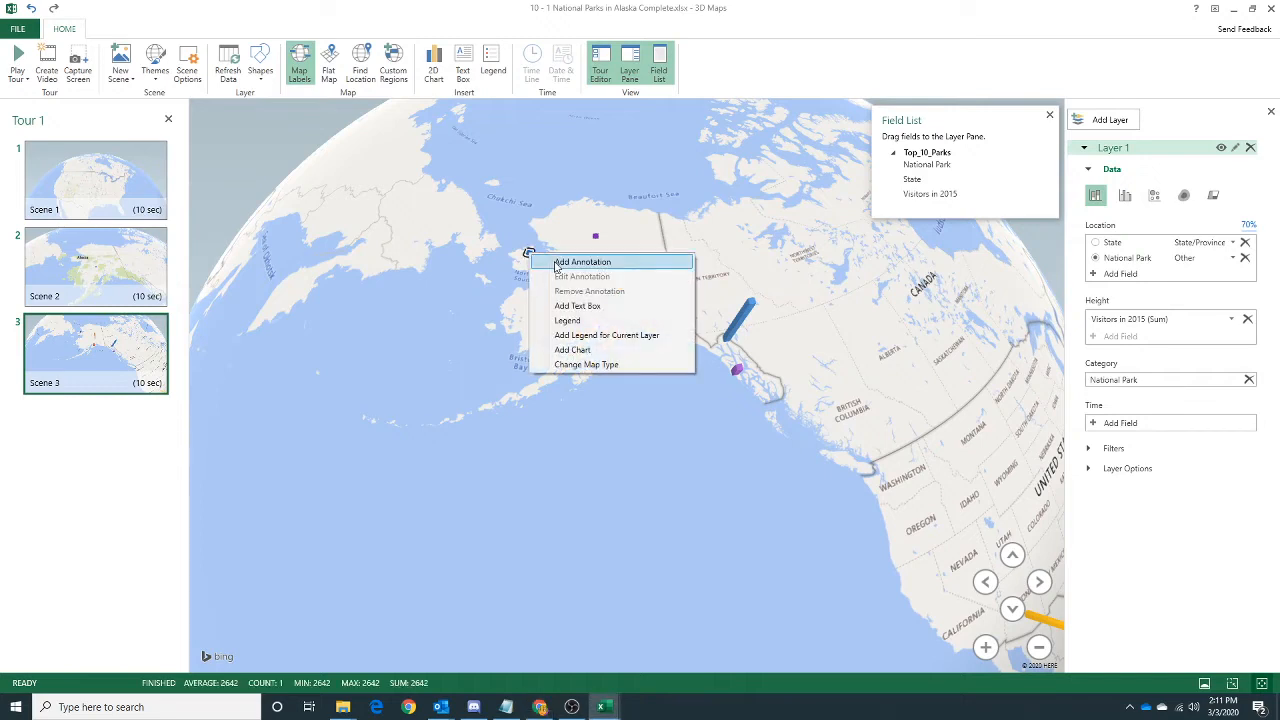
click(570, 262)
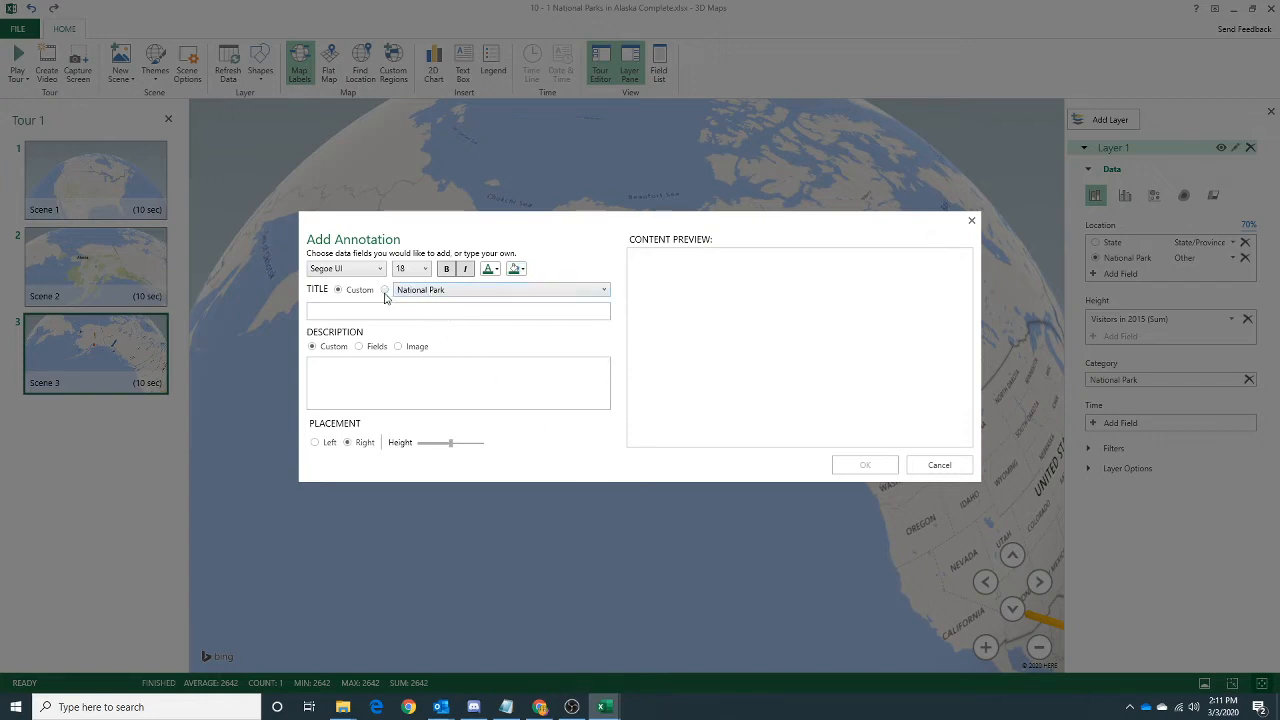
click(416, 294)
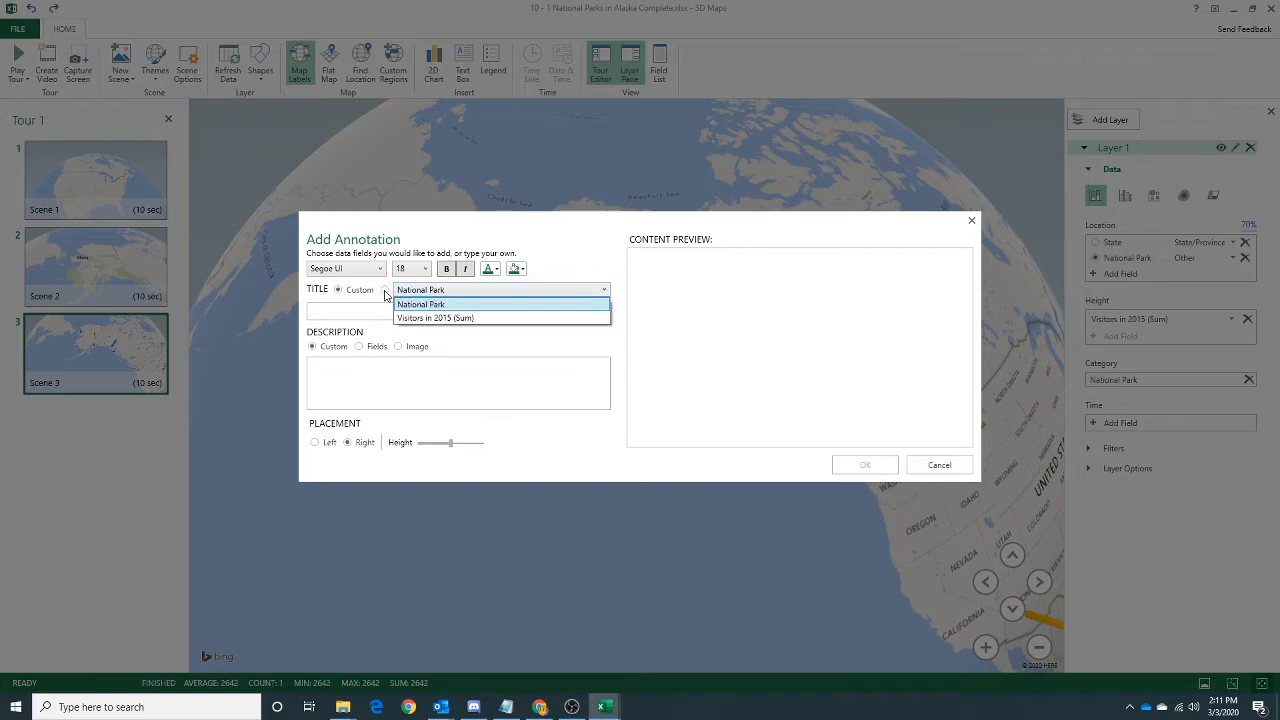
click(388, 292)
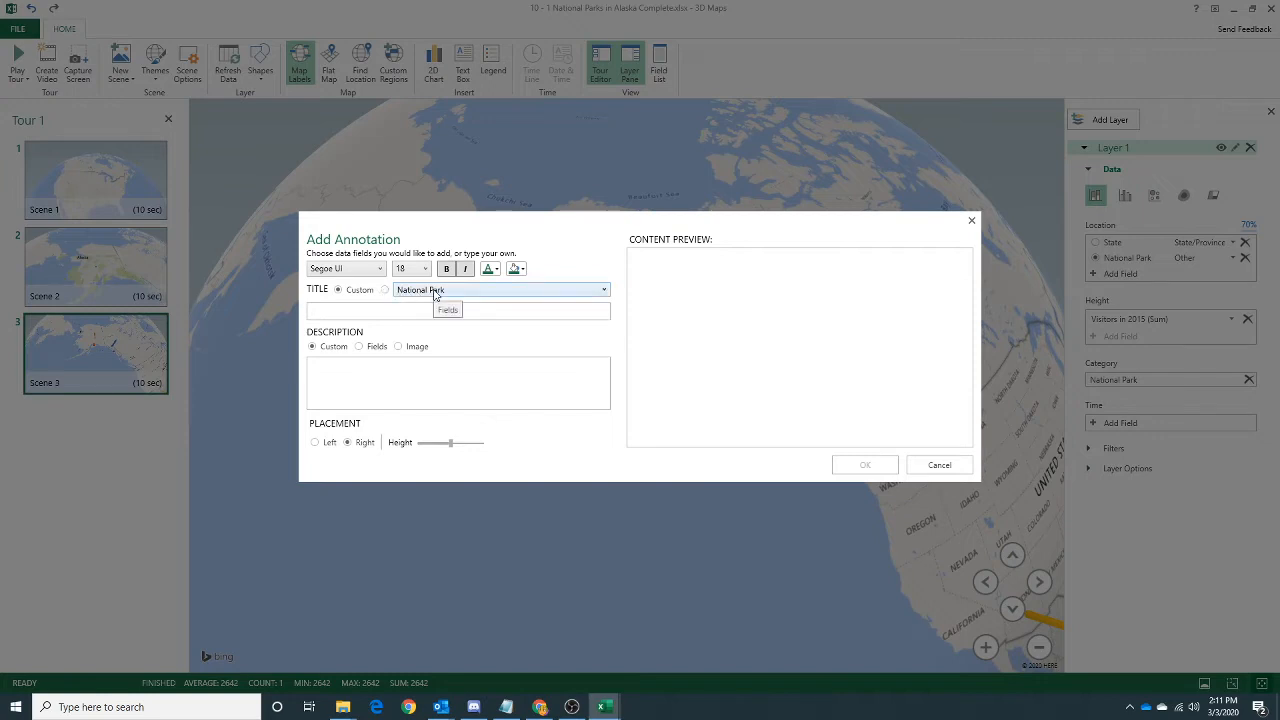
click(432, 292)
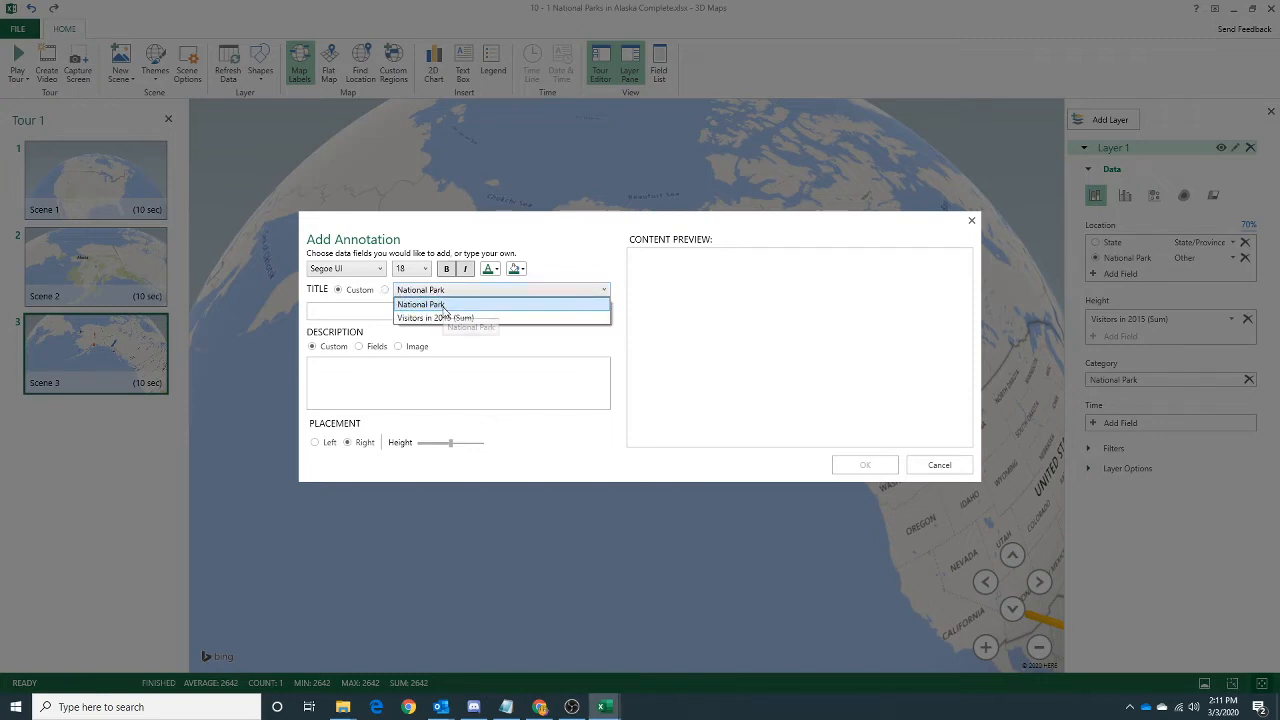
click(444, 304)
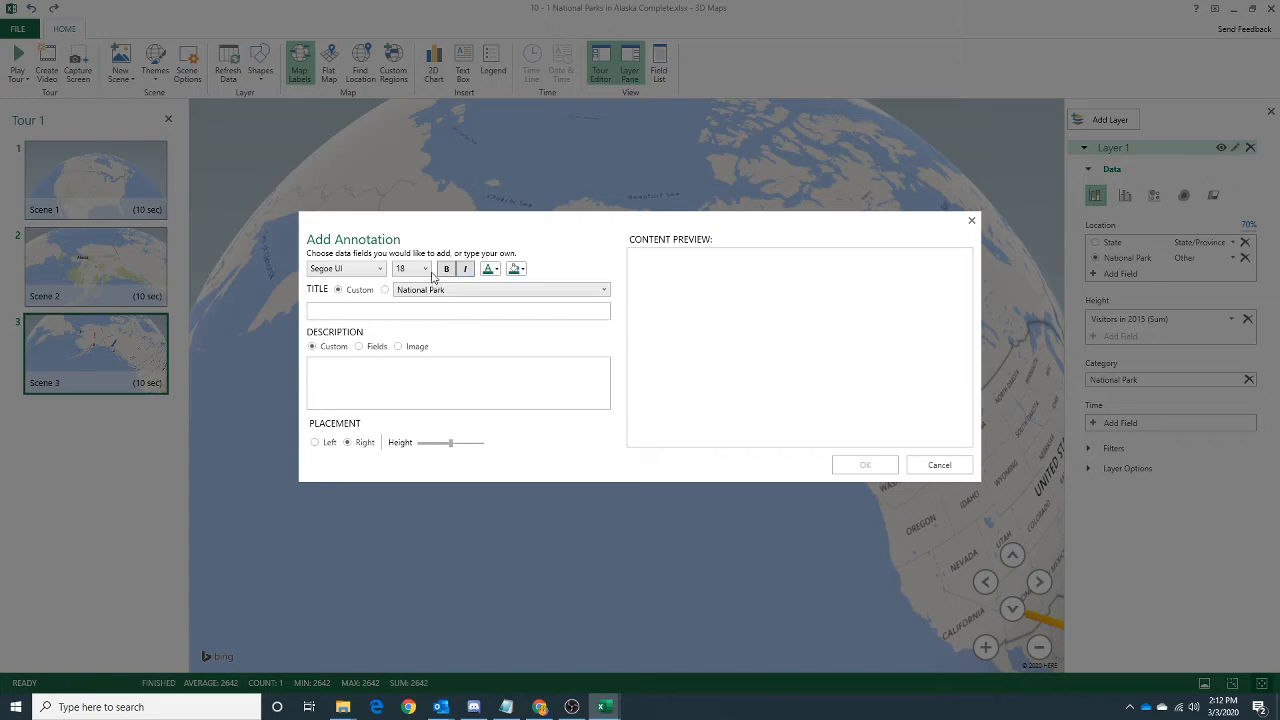
click(385, 290)
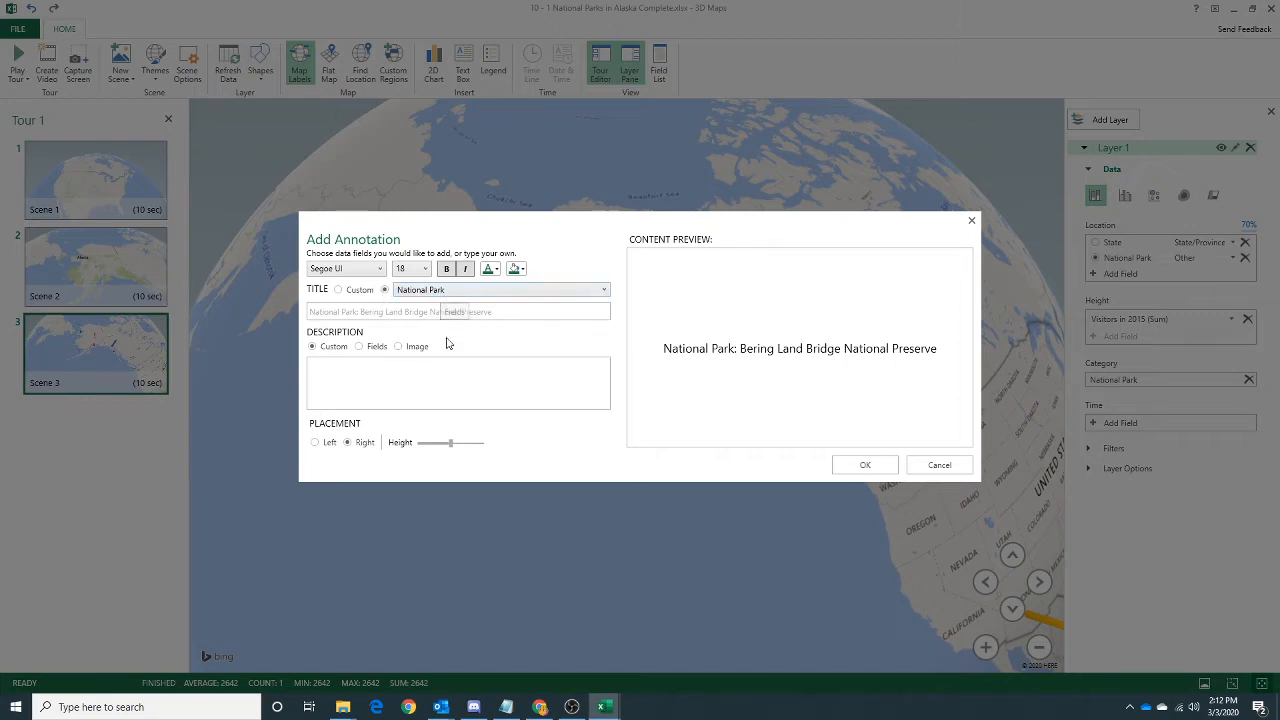
click(865, 464)
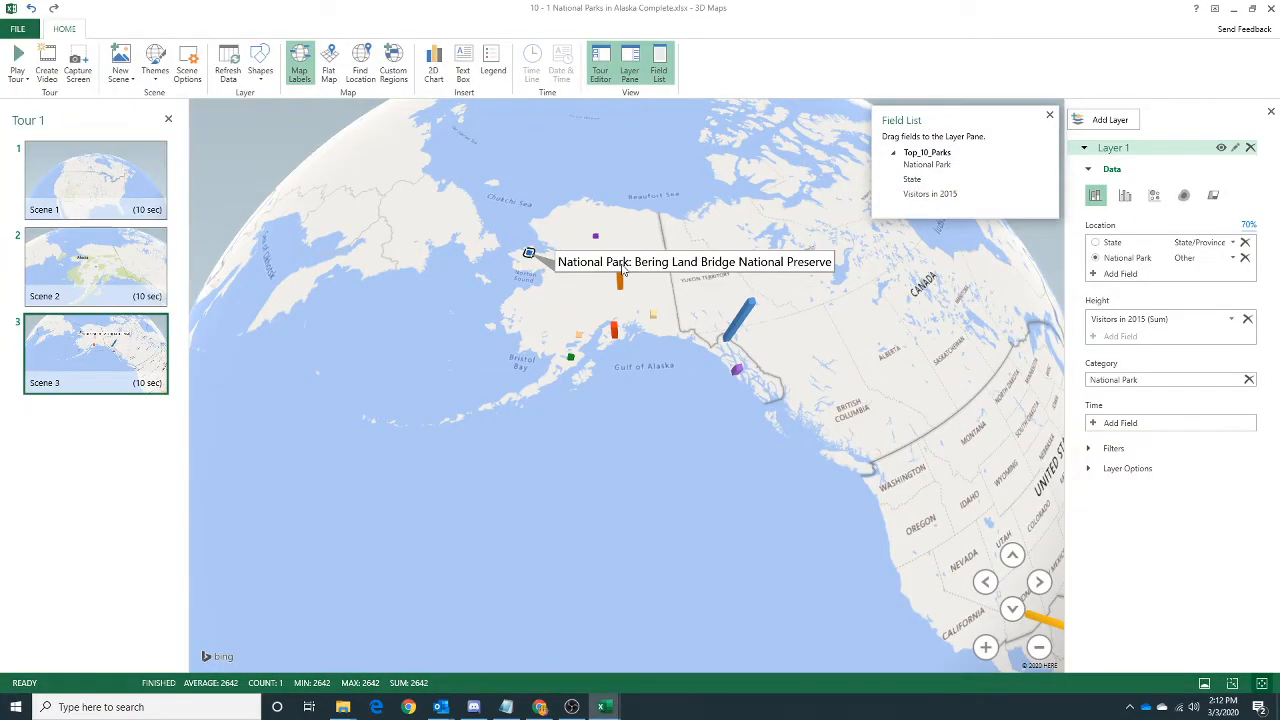
Edit the Bering Land Bridge annotation to use the custom title "Bering Land Bridge National Preserve" and show the National Park field as its description.
right_click(624, 268)
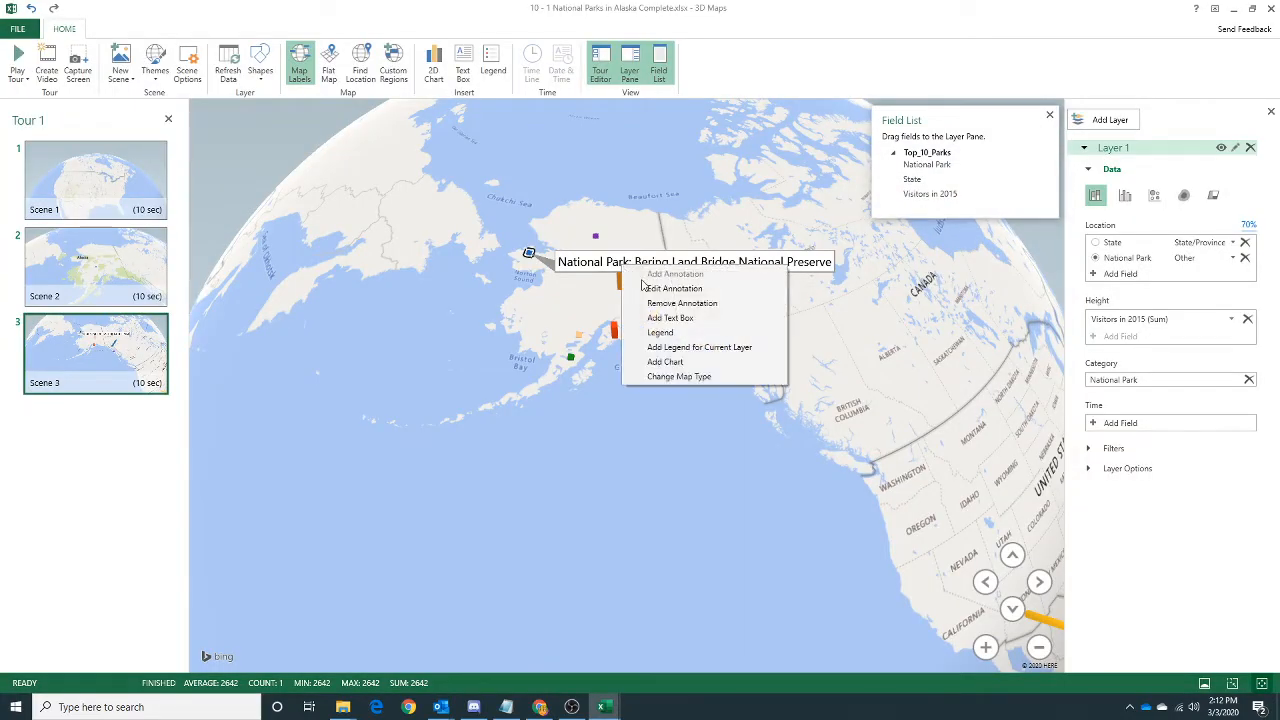
click(657, 289)
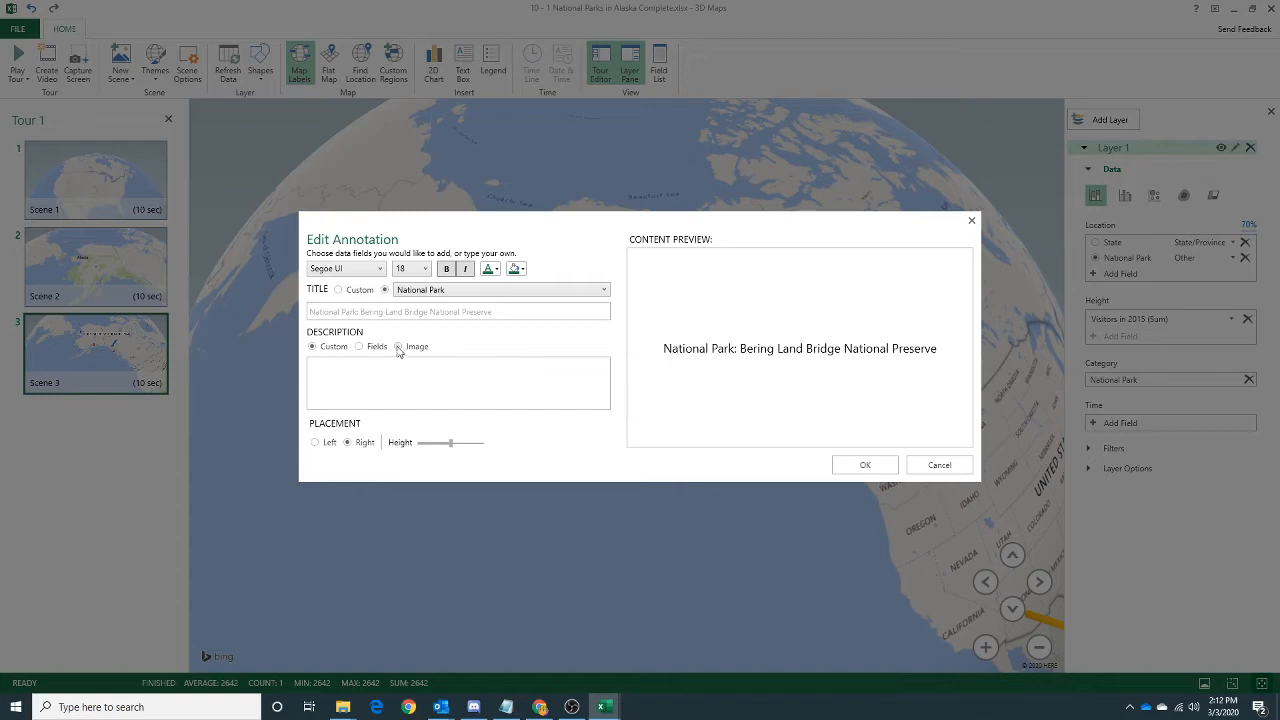
click(359, 346)
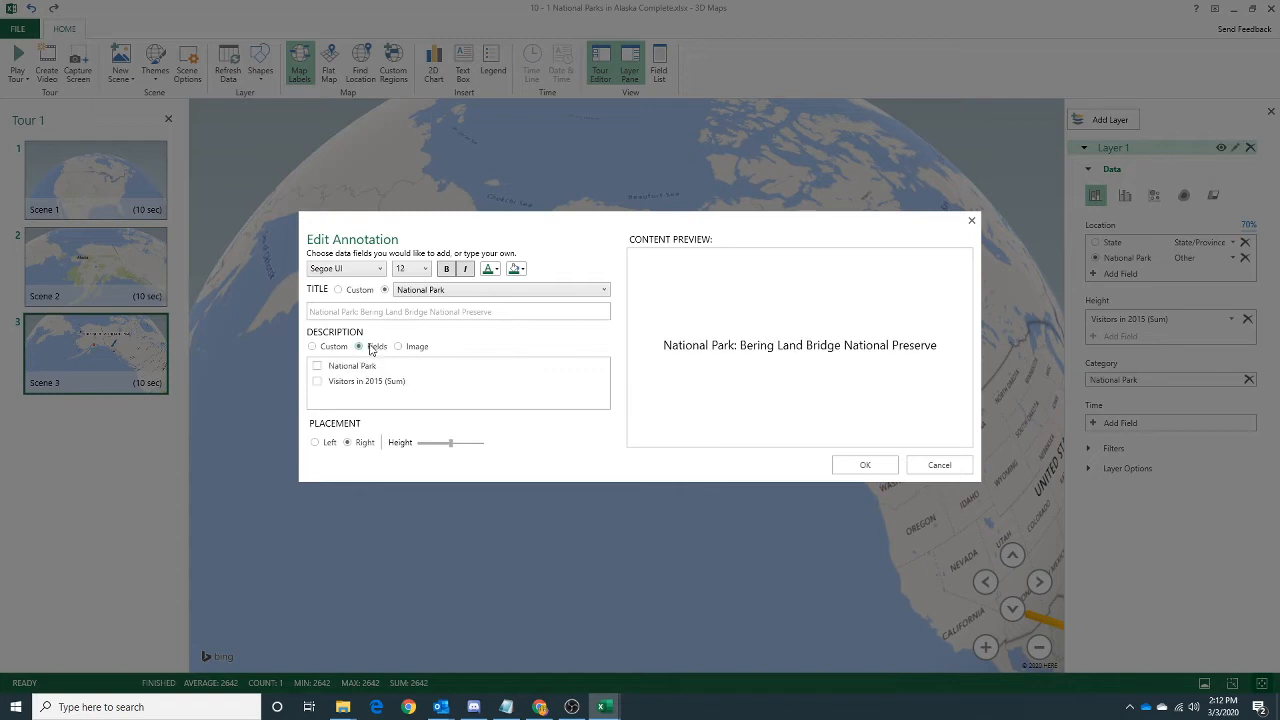
click(317, 367)
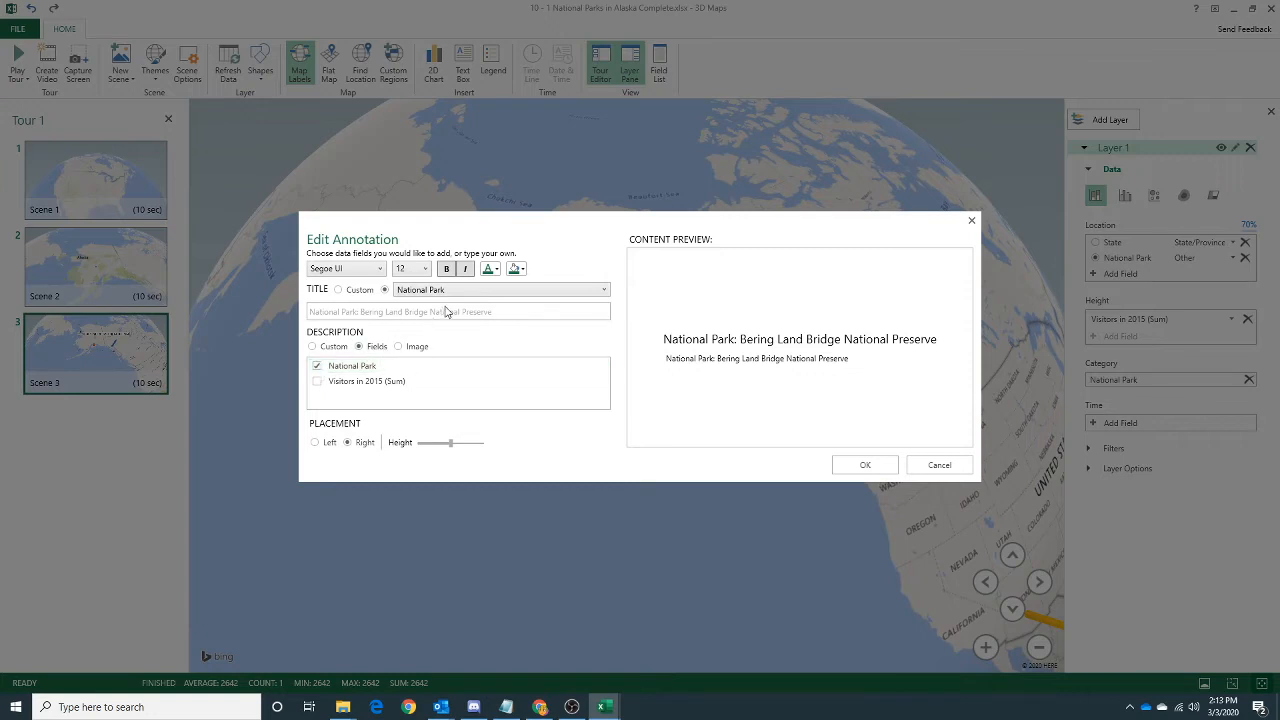
click(474, 293)
click(474, 297)
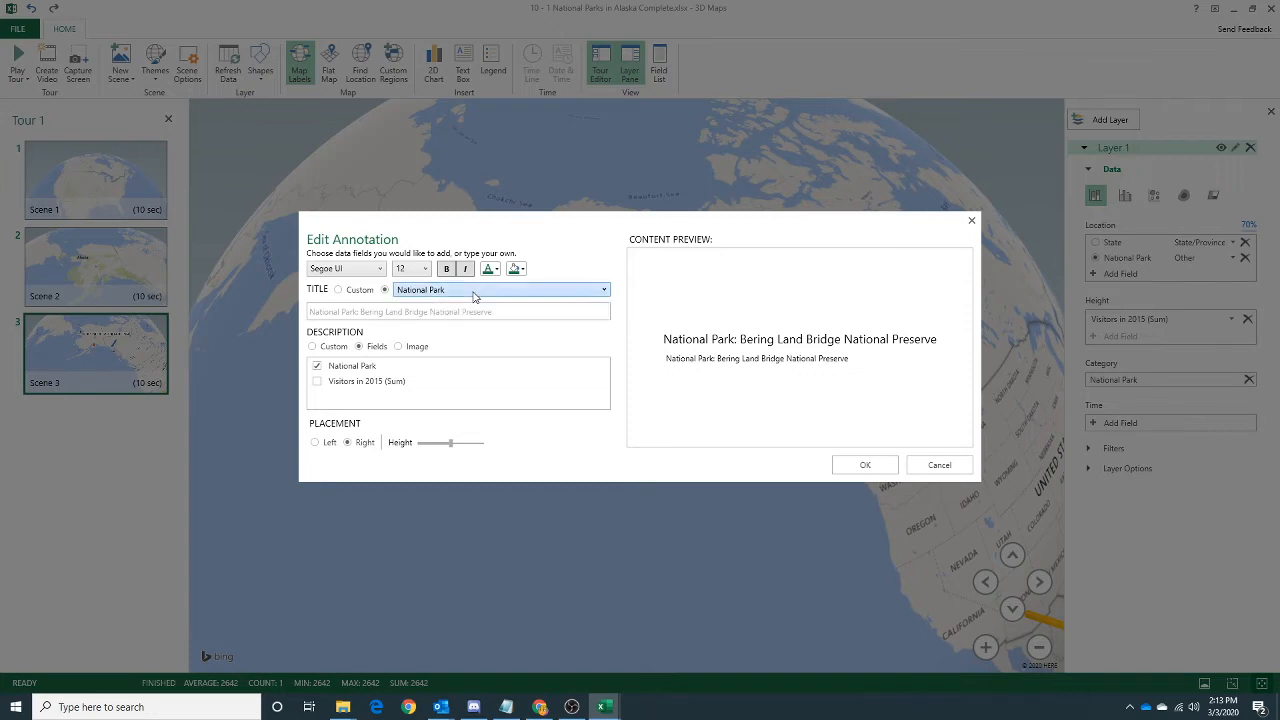
click(339, 291)
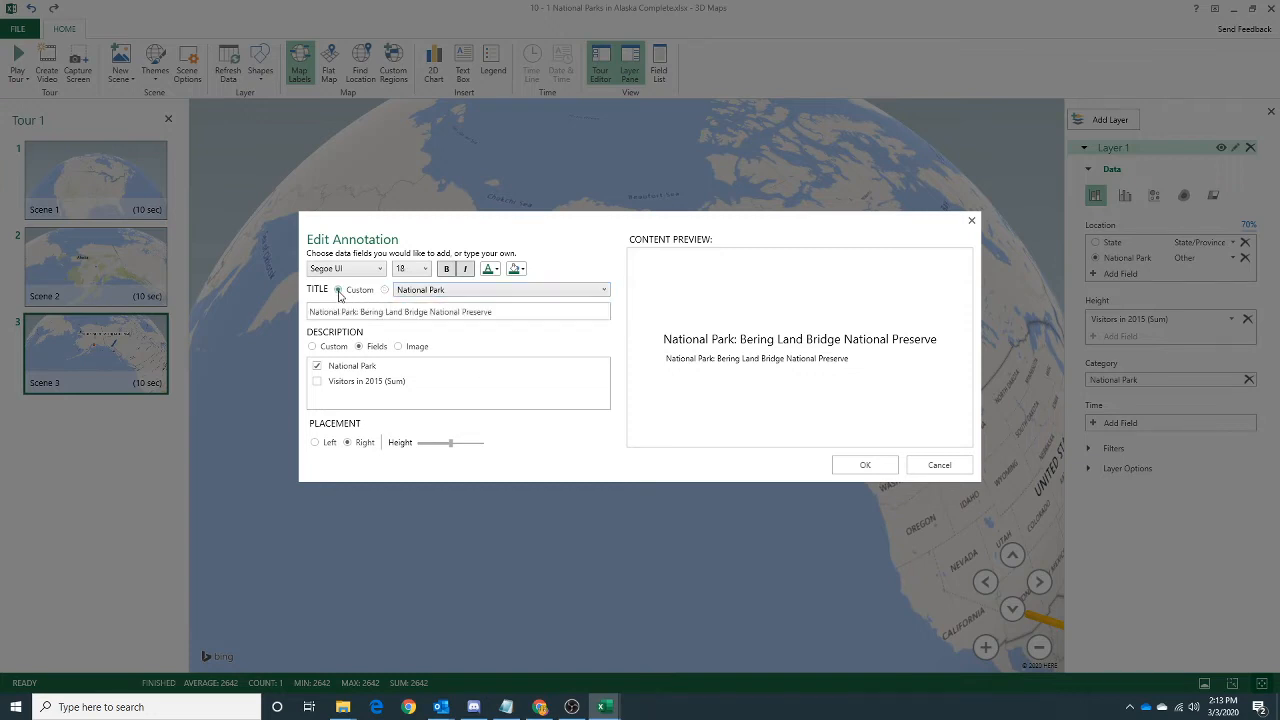
drag(361, 312, 270, 314)
key(BackSpace)
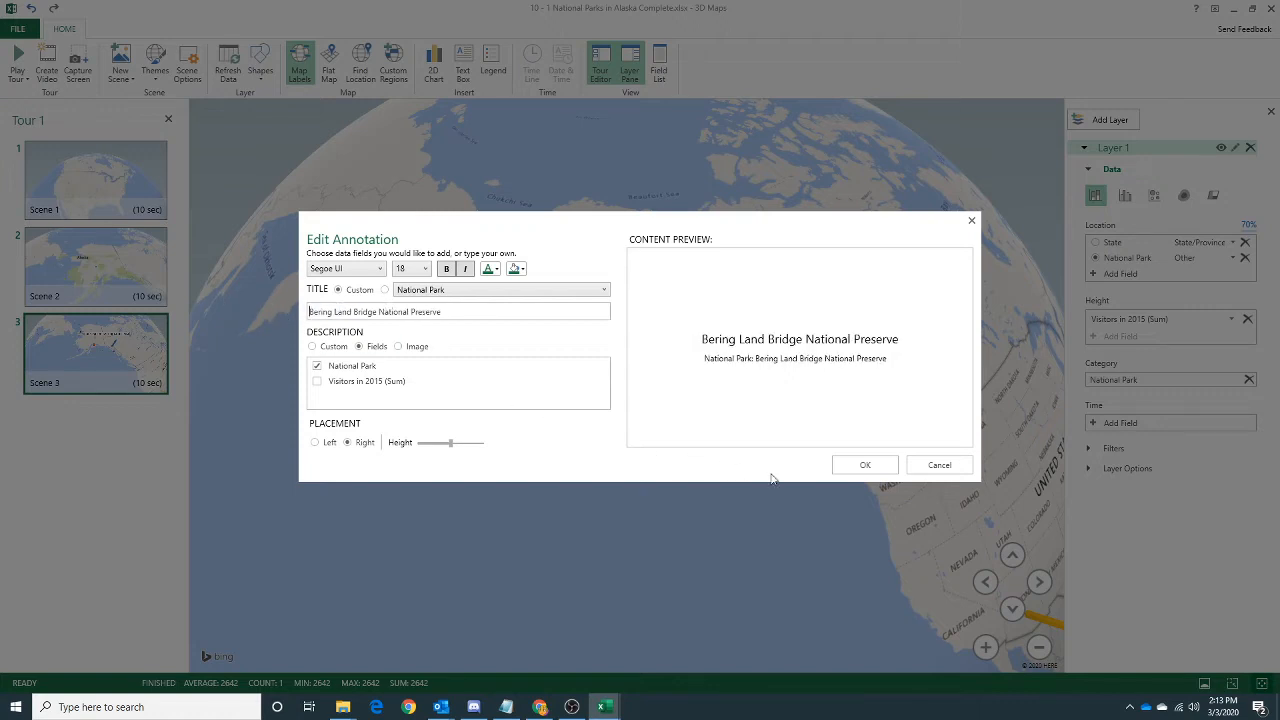
click(866, 466)
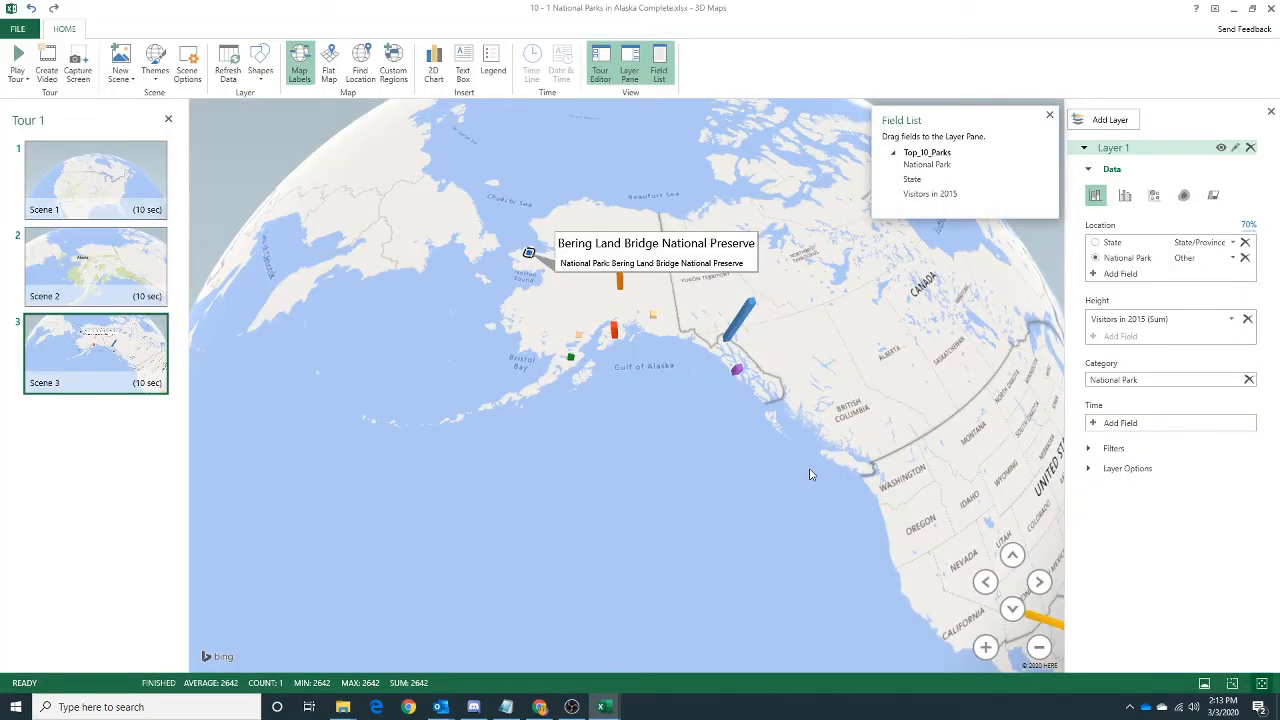
Change the Bering Land Bridge National Preserve annotation to left placement with a slightly lower height.
mouse_move(665, 268)
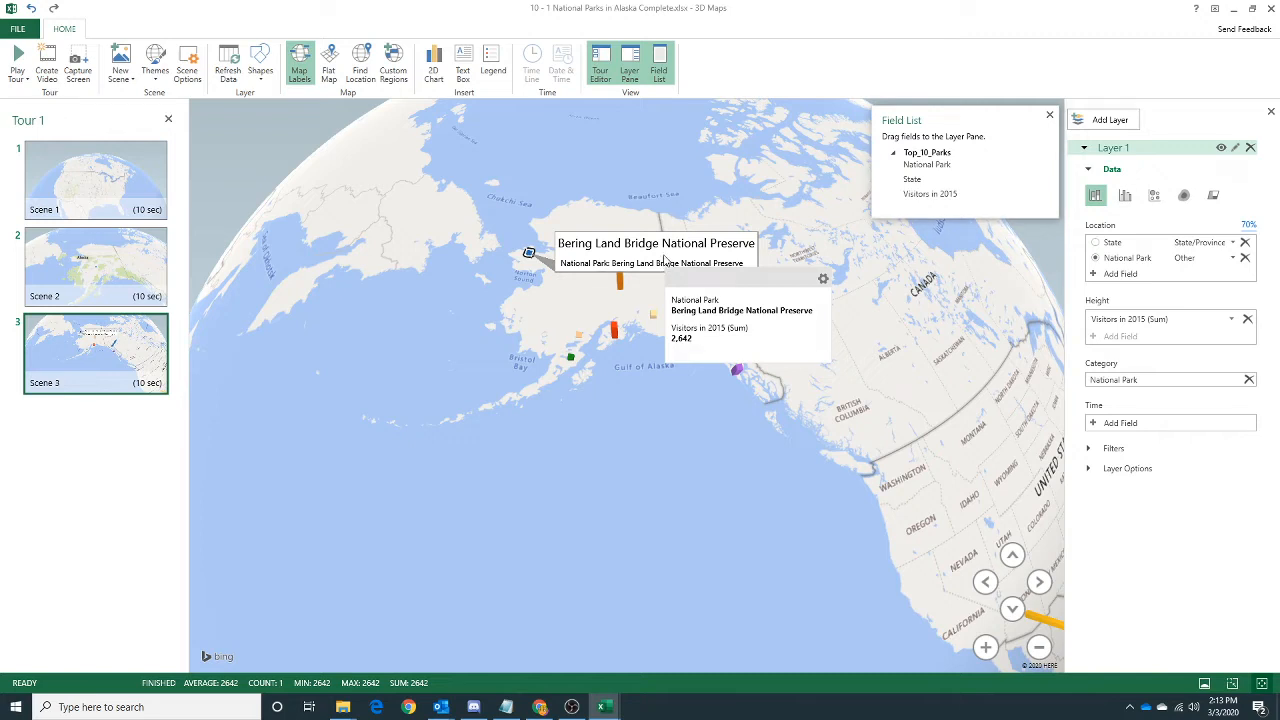
right_click(665, 259)
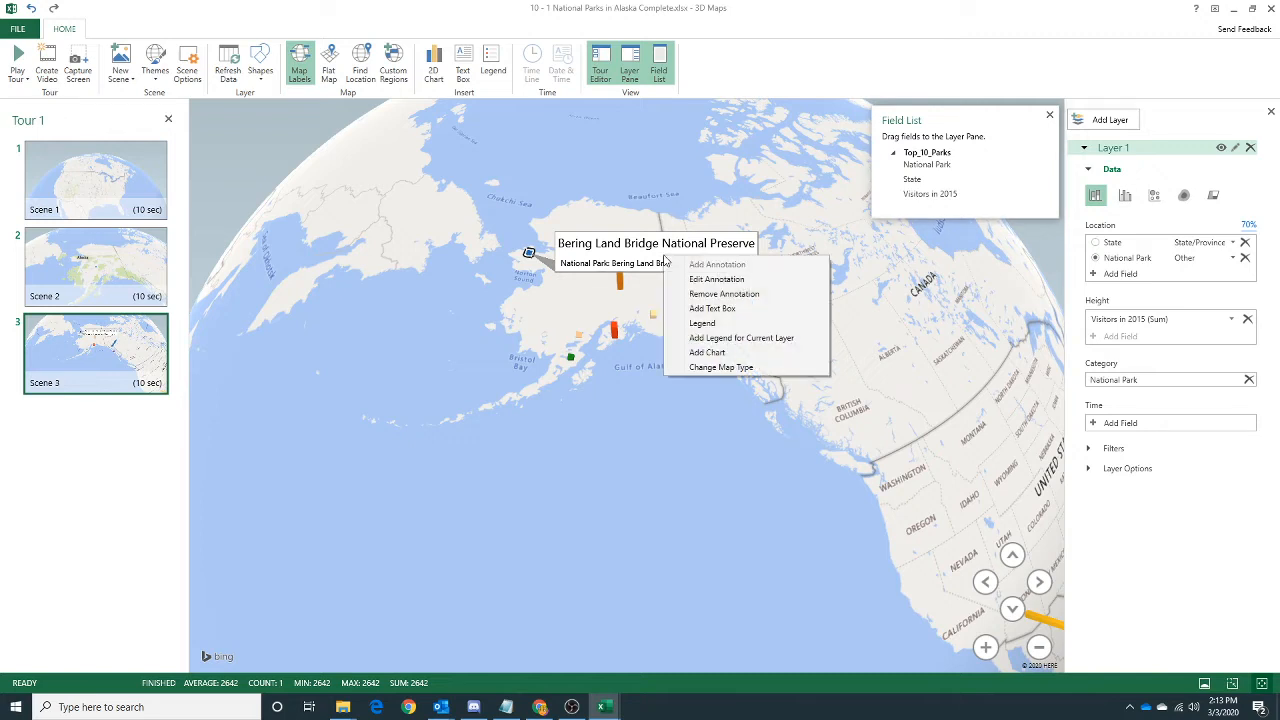
click(715, 279)
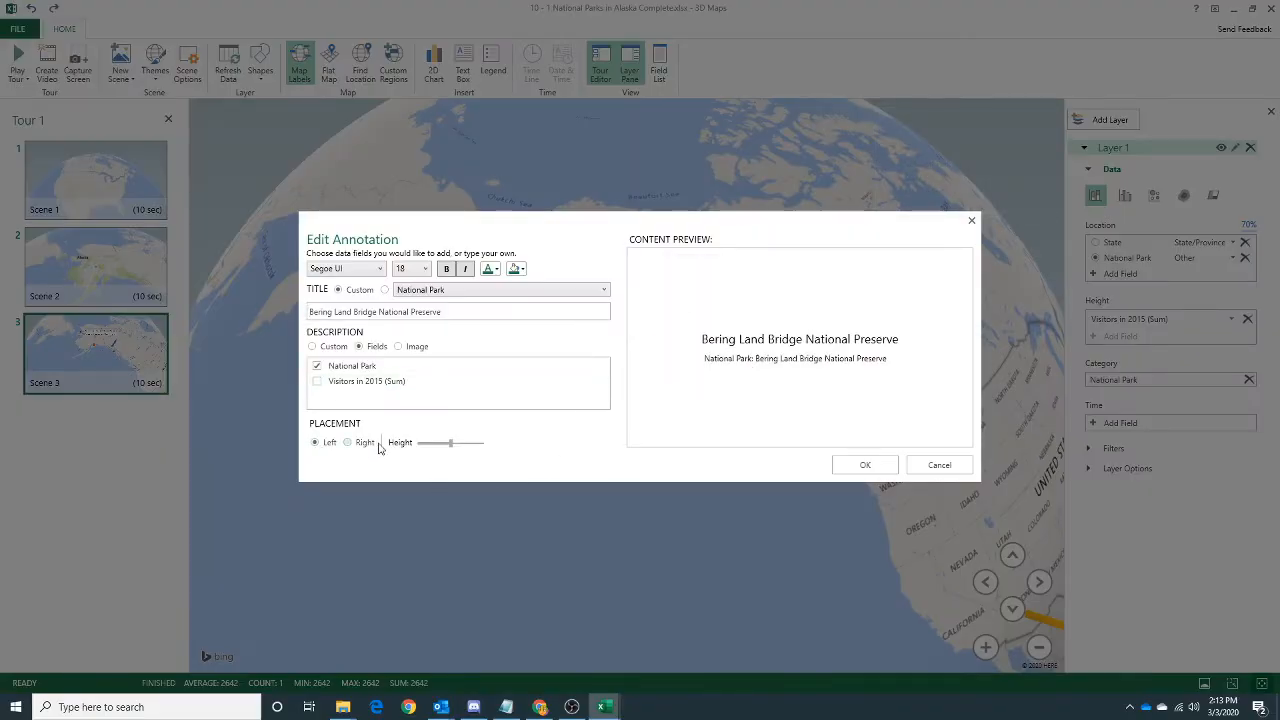
drag(450, 443, 442, 444)
click(866, 467)
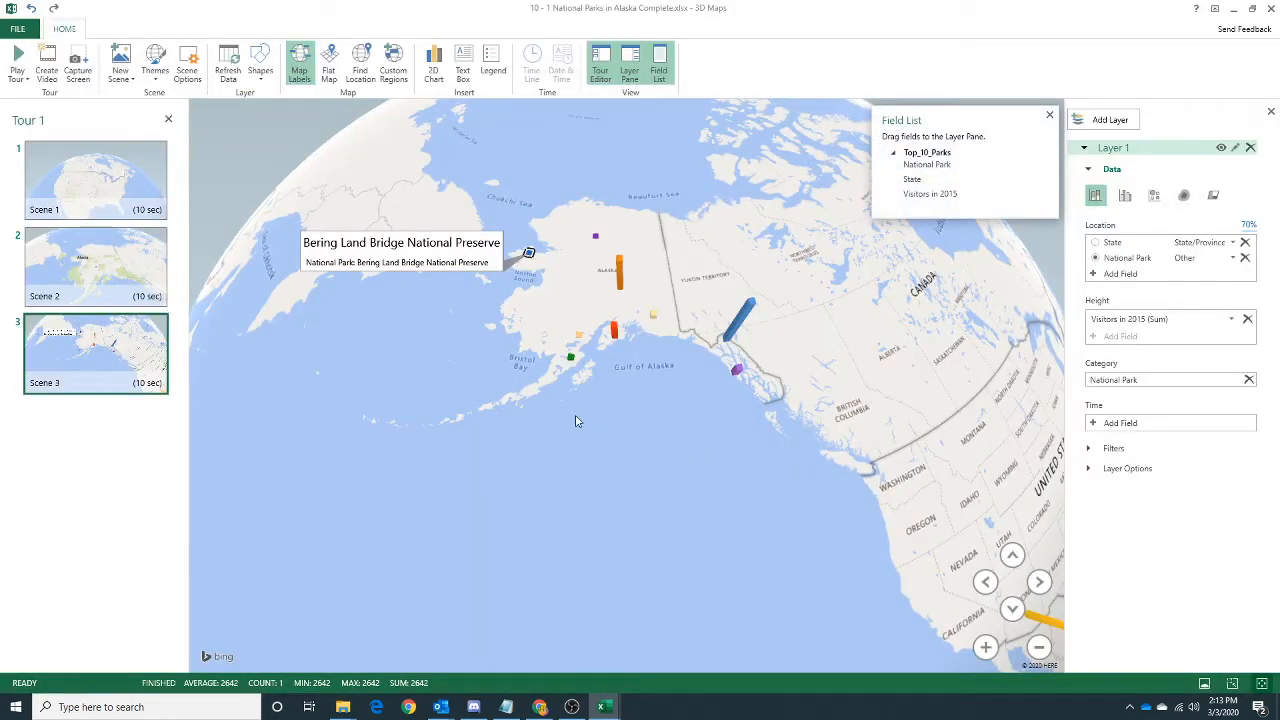
Annotate the green Katmai bar with the custom title "Katmai National Park", using left placement and a slightly lower height.
right_click(571, 359)
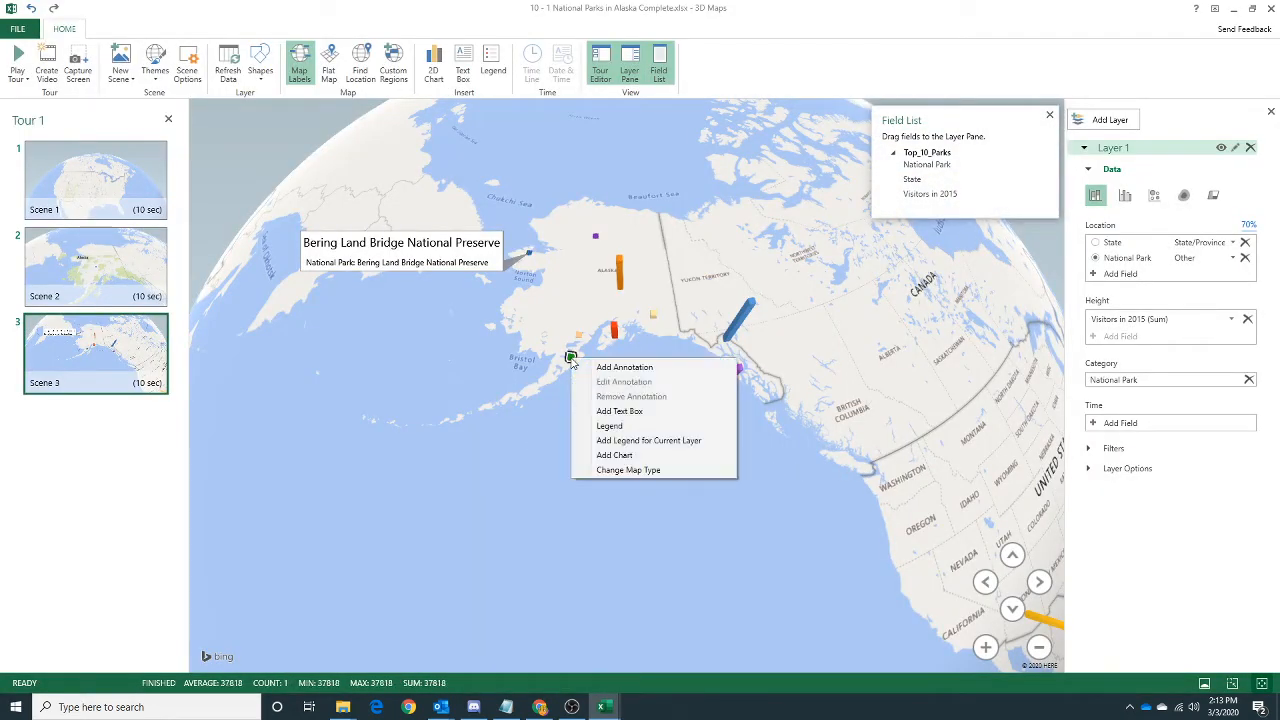
click(596, 367)
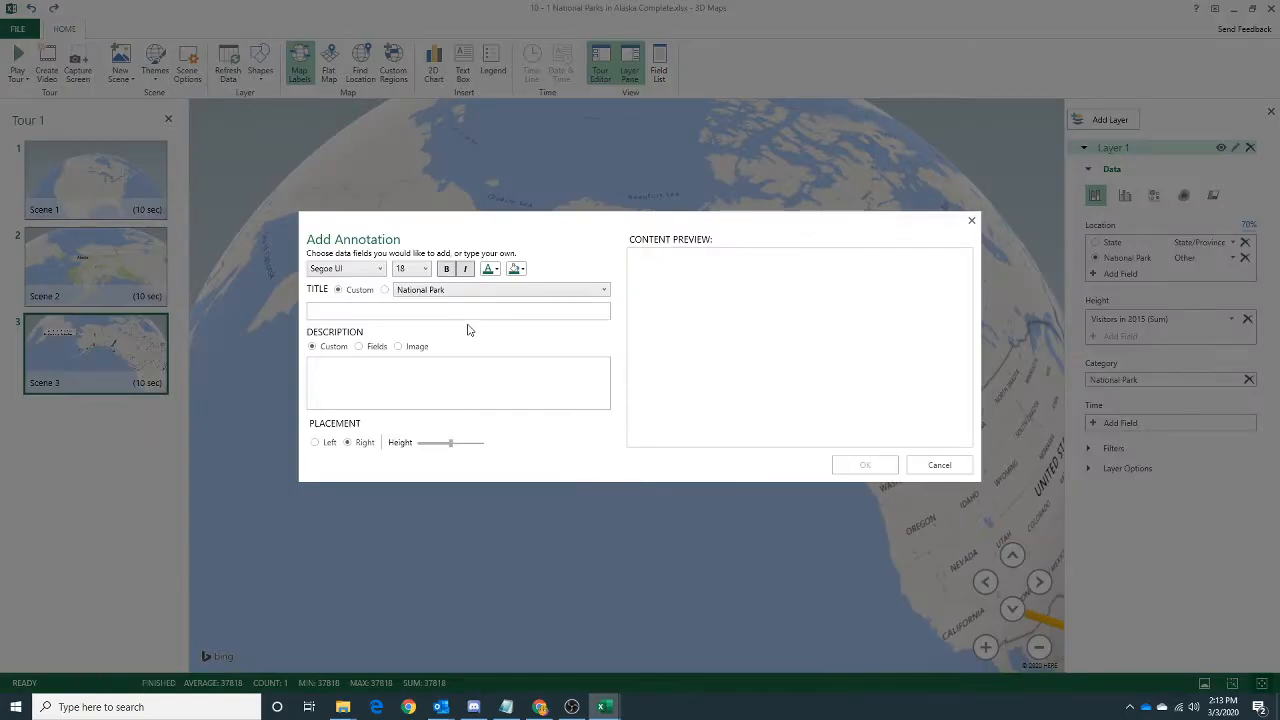
click(385, 290)
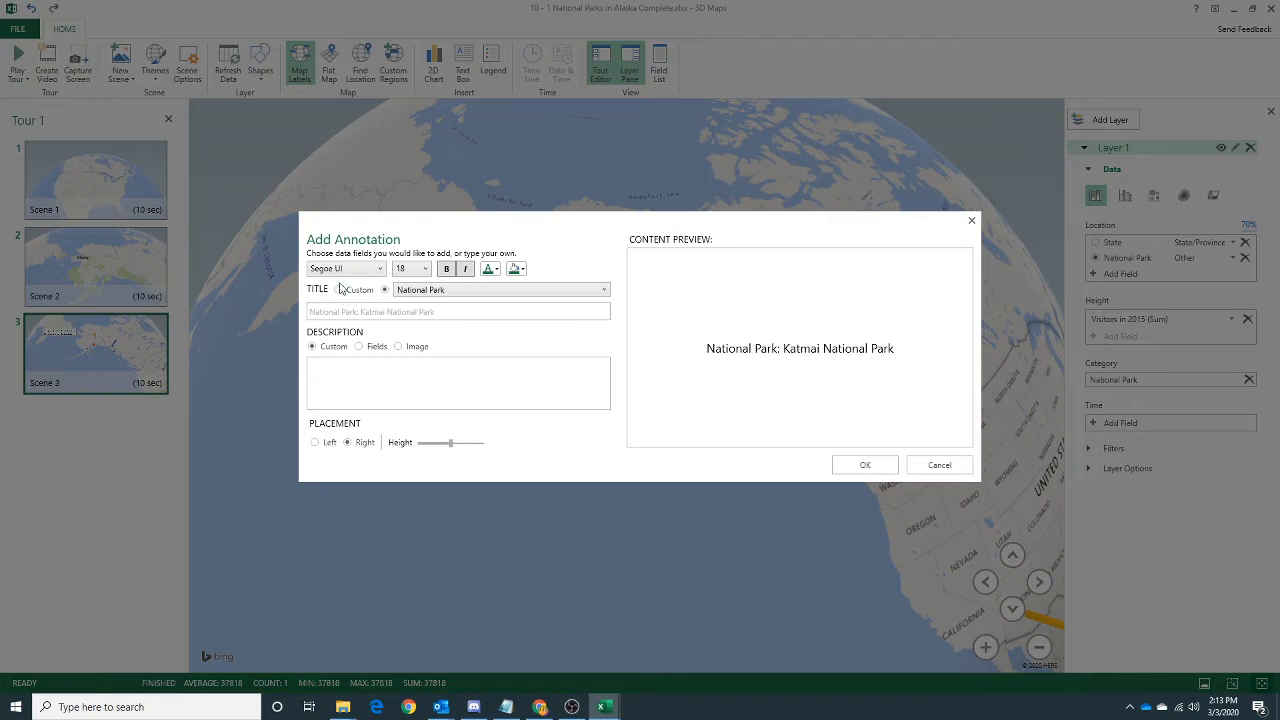
click(339, 290)
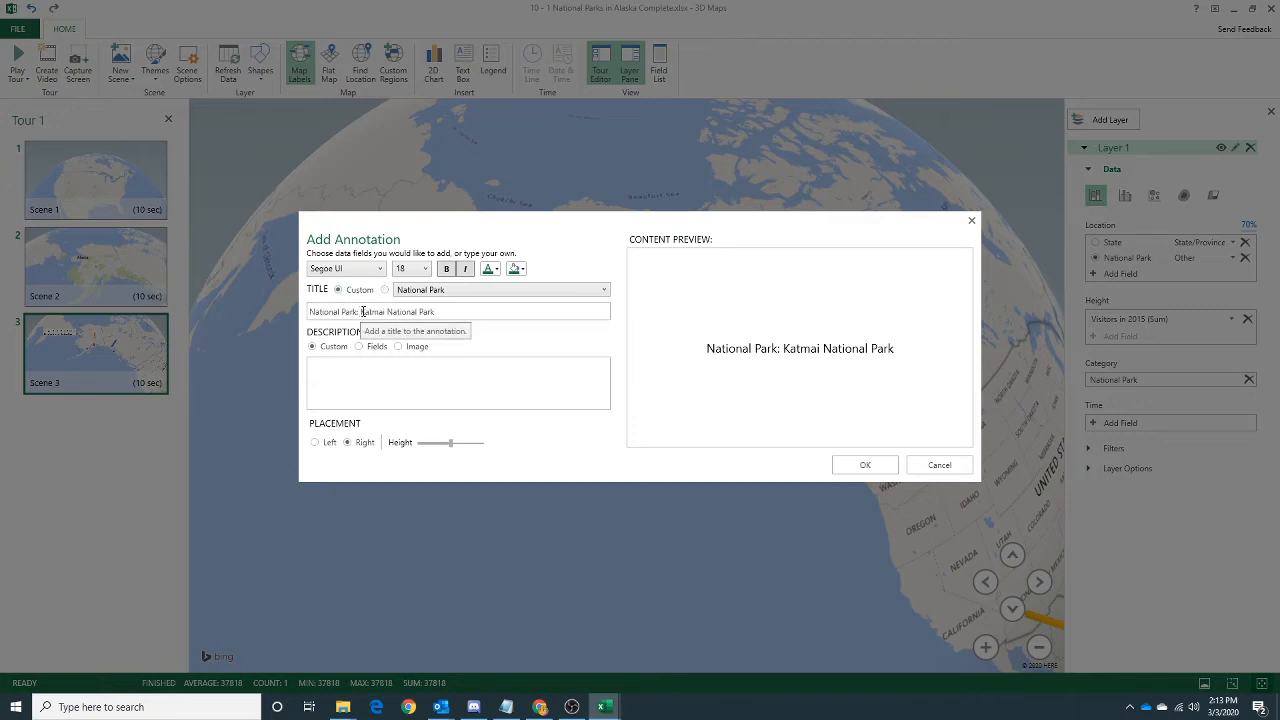
drag(361, 312, 309, 312)
key(BackSpace)
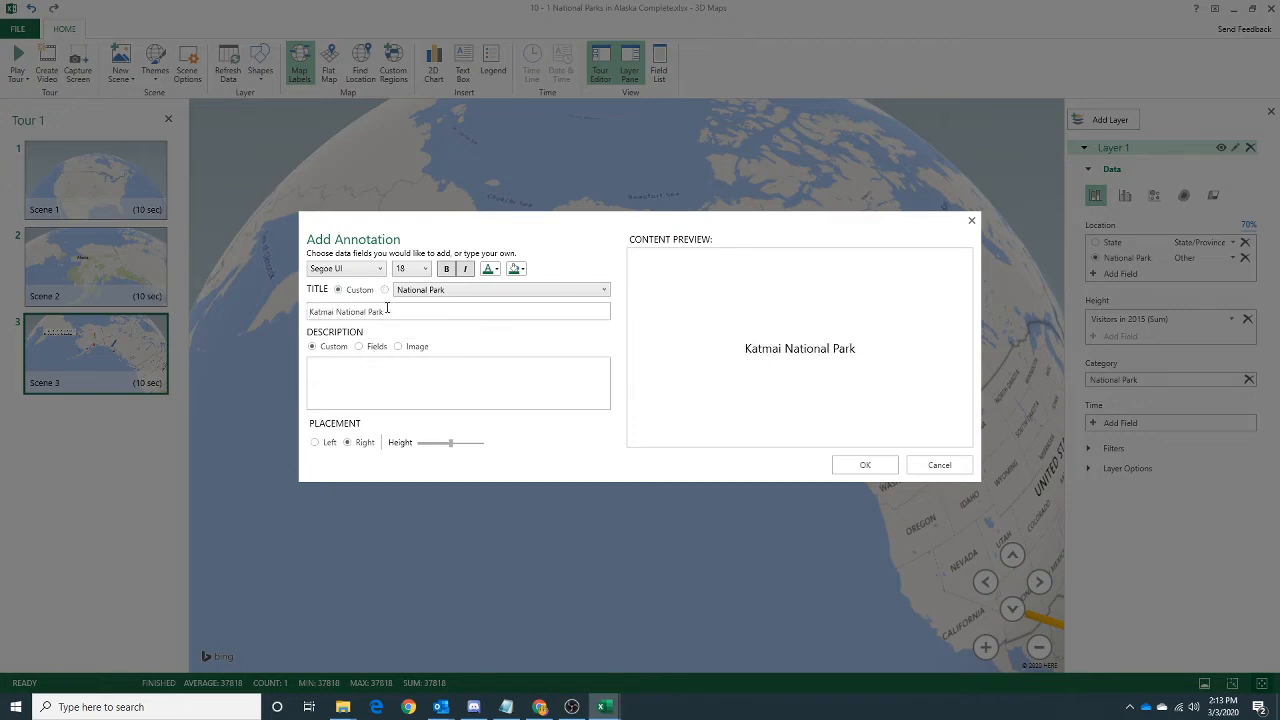
click(316, 443)
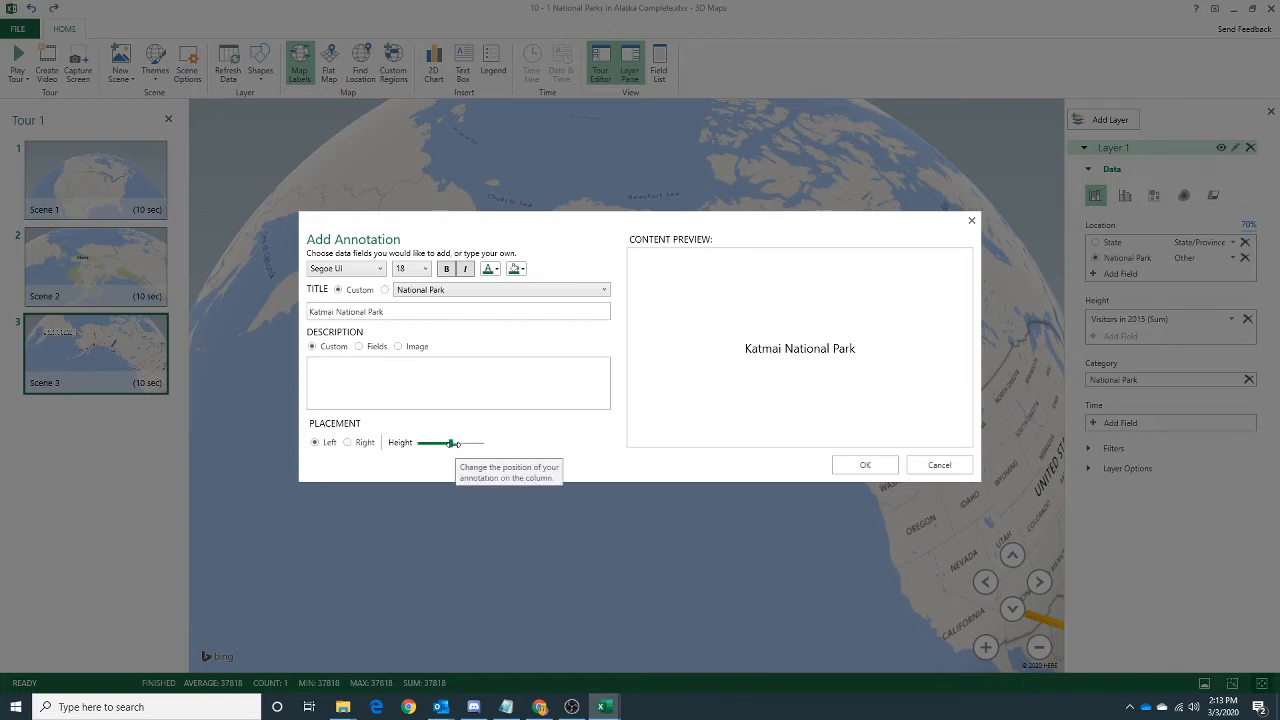
drag(450, 443, 443, 444)
click(852, 465)
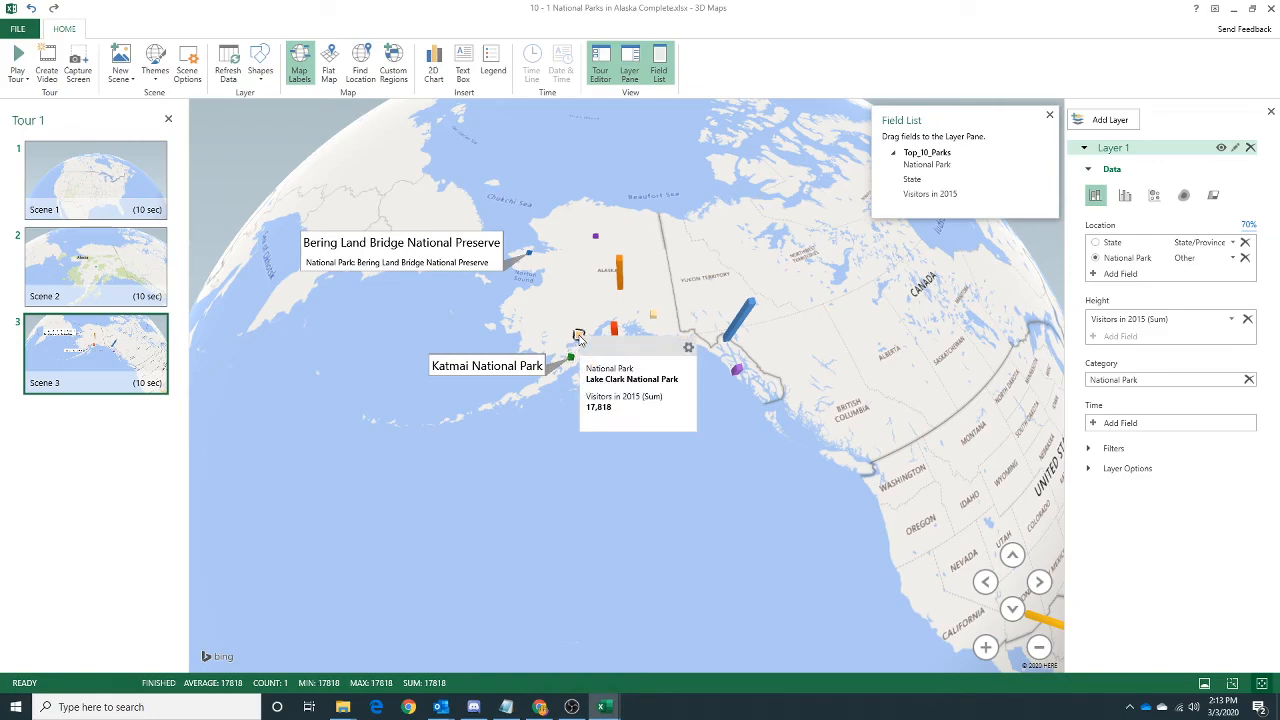
Annotate the Lake Clark bar with the custom title "Lake Clark National Park", leaving out the field name prefix.
right_click(580, 341)
click(598, 345)
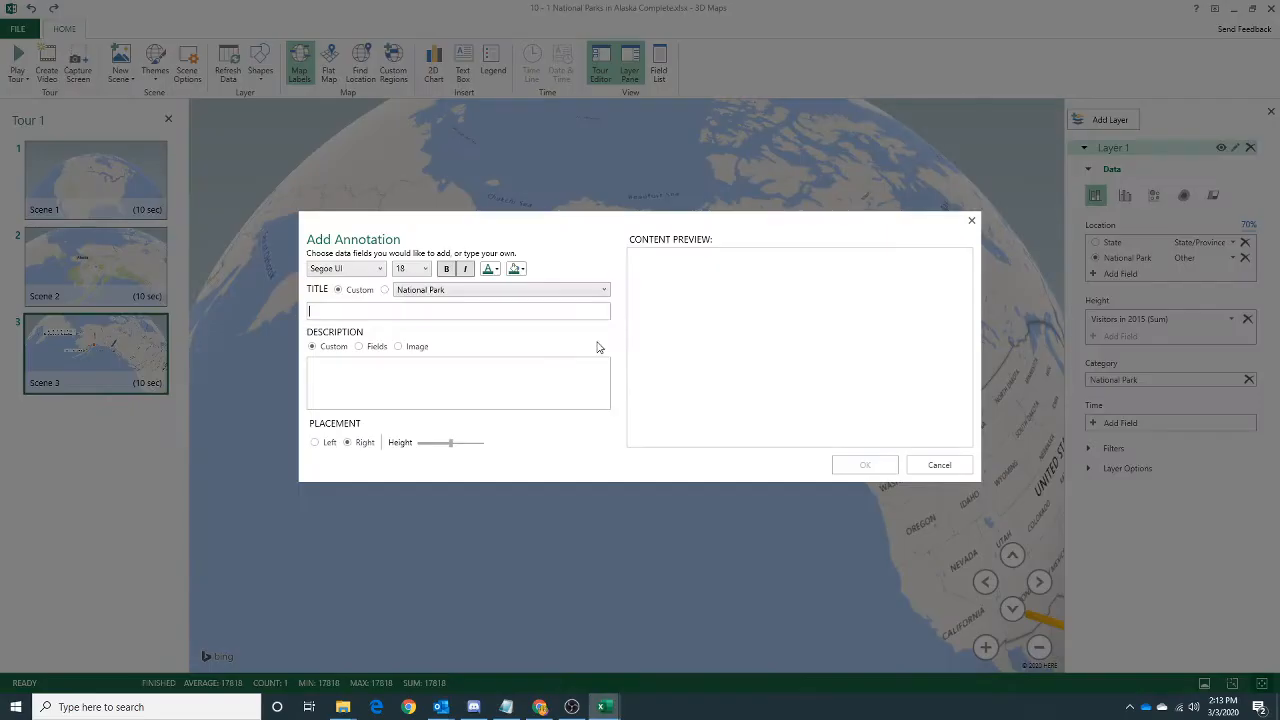
click(385, 290)
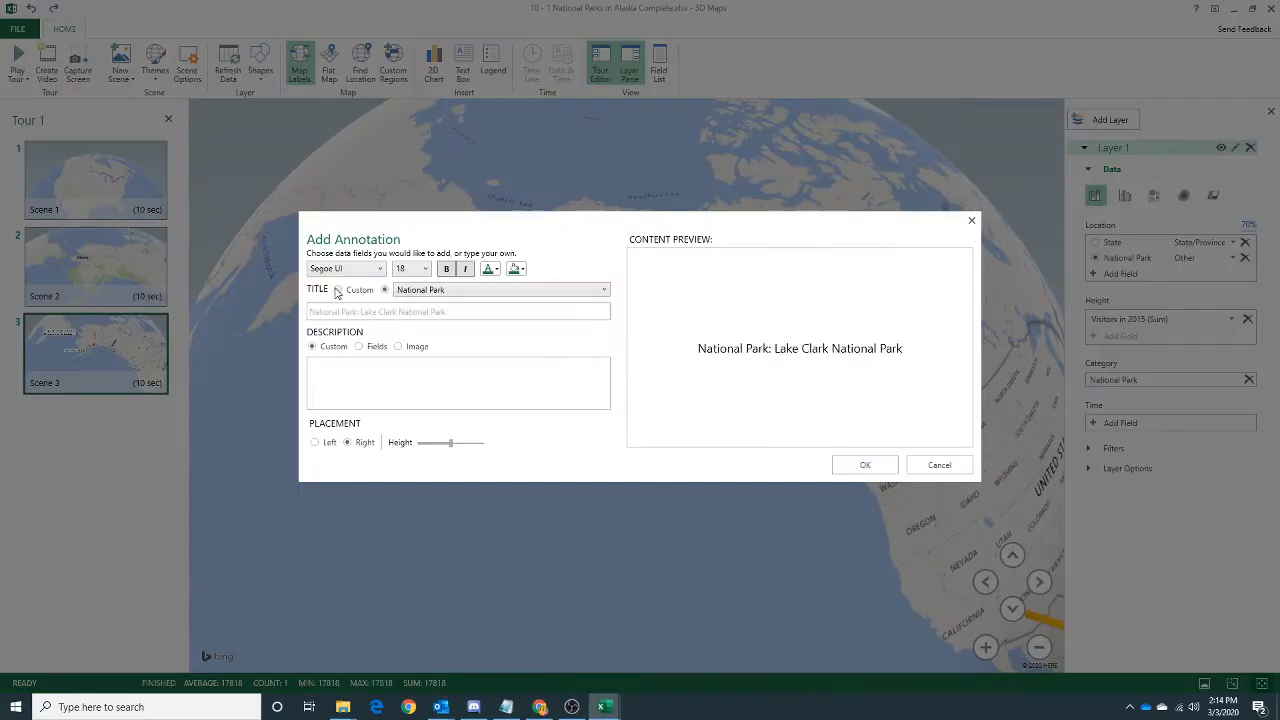
click(339, 290)
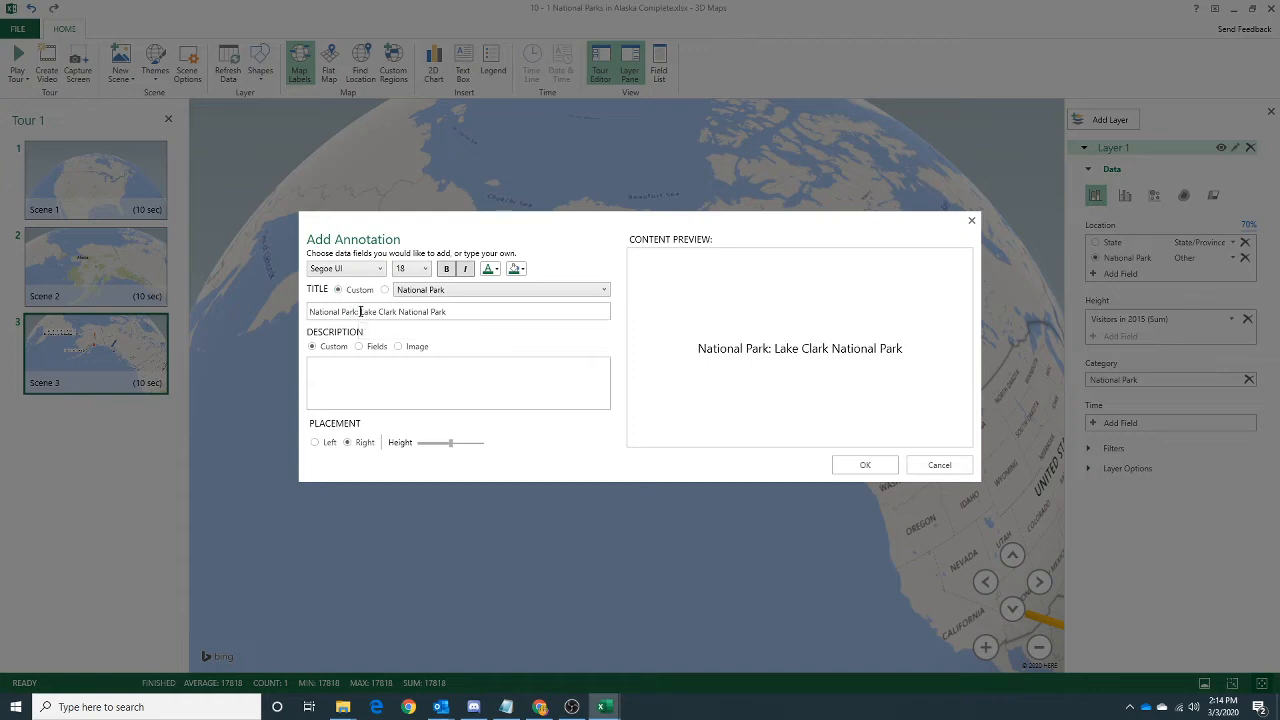
drag(360, 312, 281, 308)
key(BackSpace)
click(886, 463)
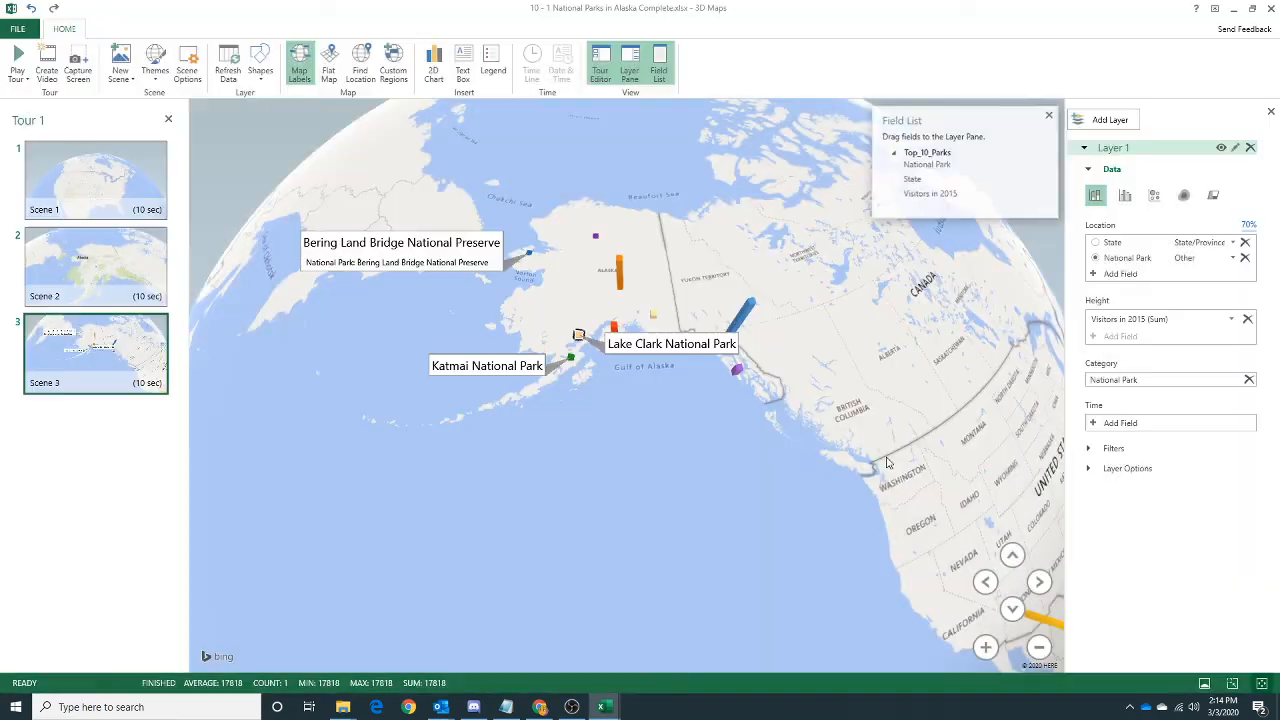
Change the Lake Clark National Park annotation to left placement with a lower height.
right_click(640, 345)
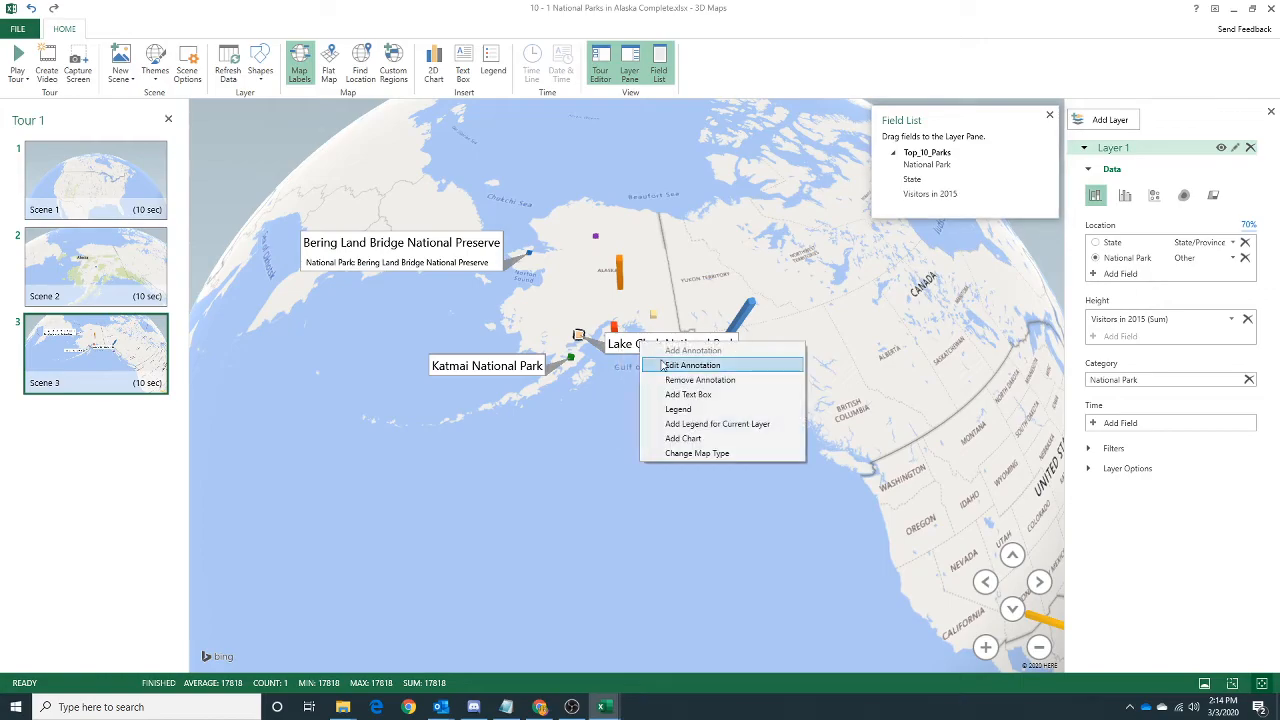
click(692, 365)
click(315, 443)
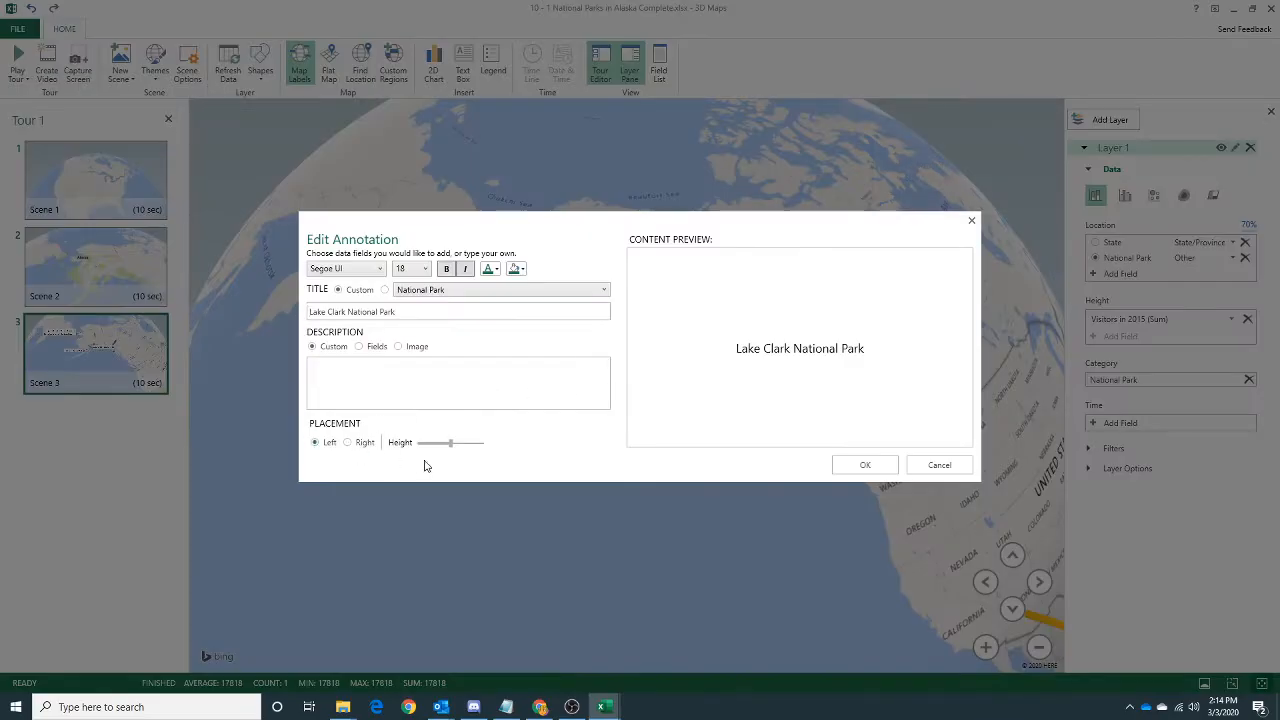
drag(453, 443, 436, 443)
click(866, 465)
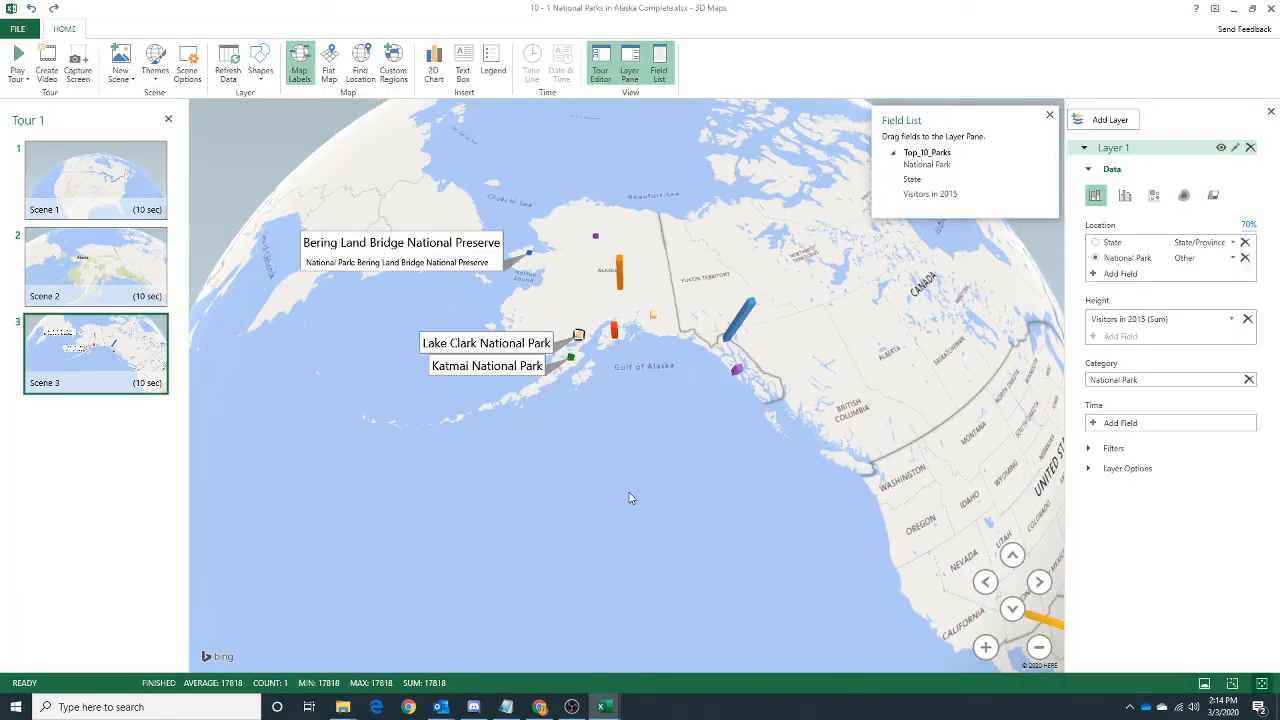
Annotate the purple bar in southeast Alaska with the custom title "Sitka National Historical Park", using left placement and a lower height.
right_click(738, 372)
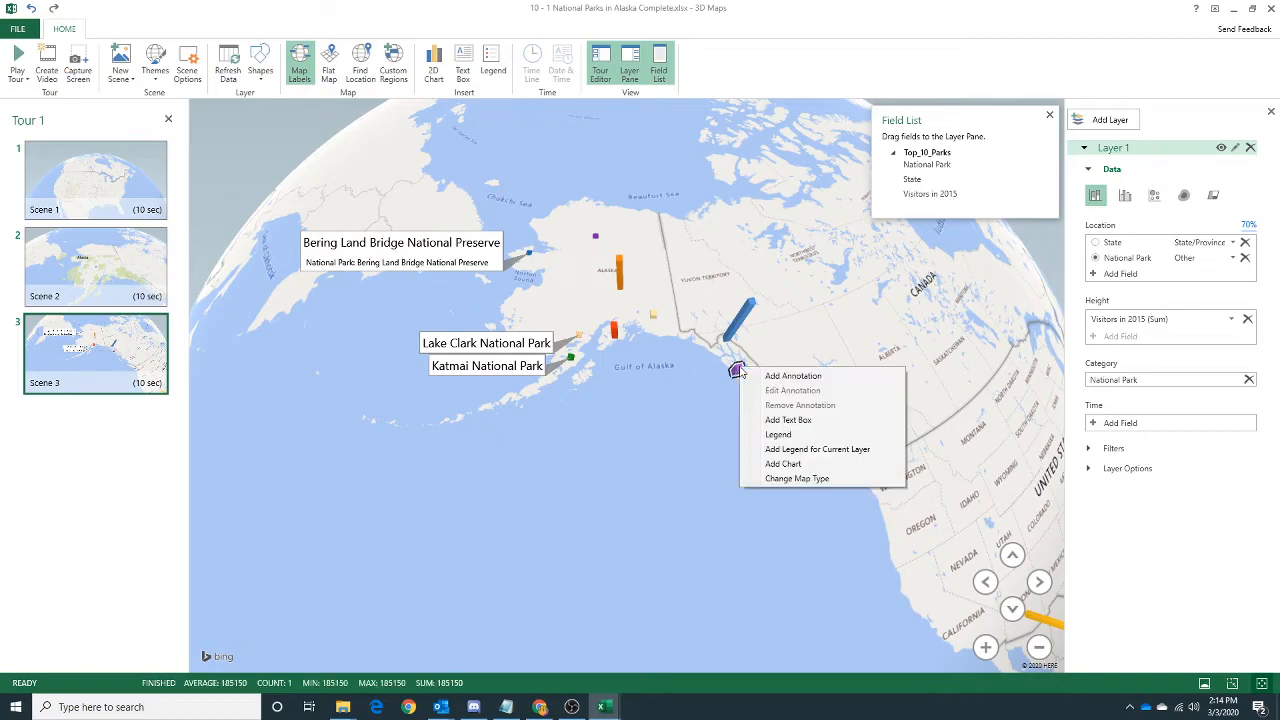
click(760, 377)
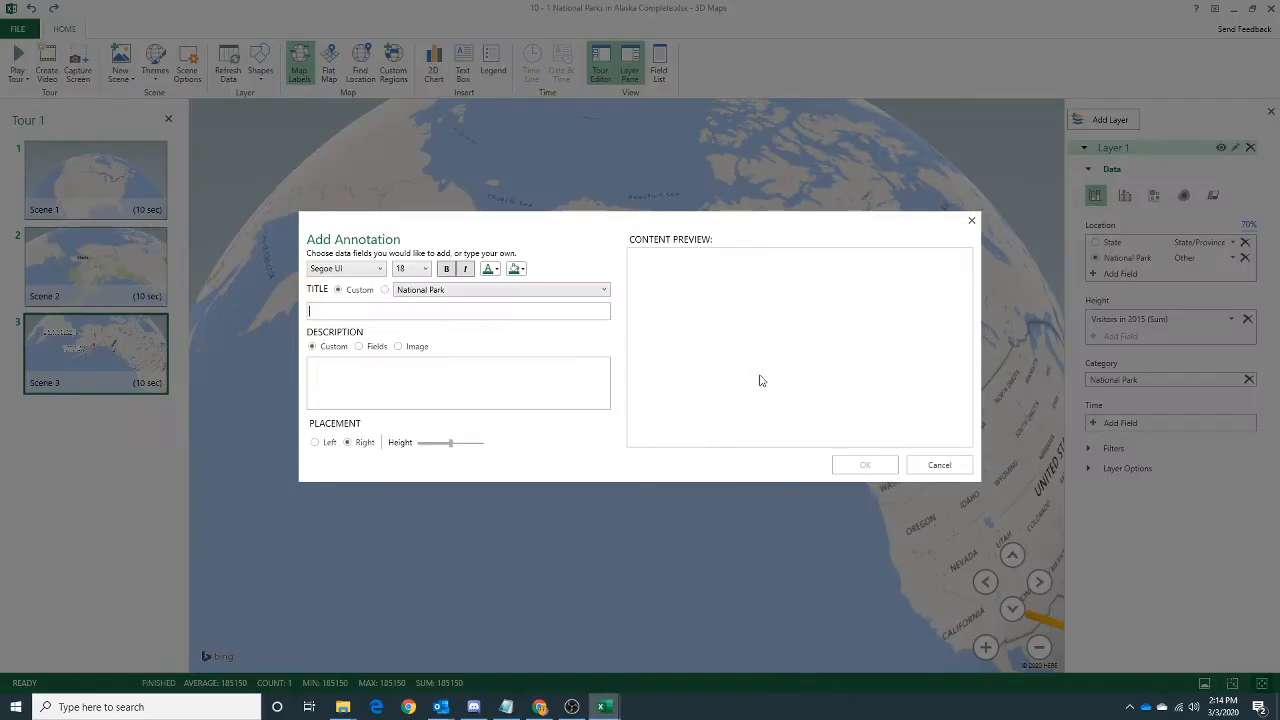
click(366, 310)
click(384, 290)
click(340, 290)
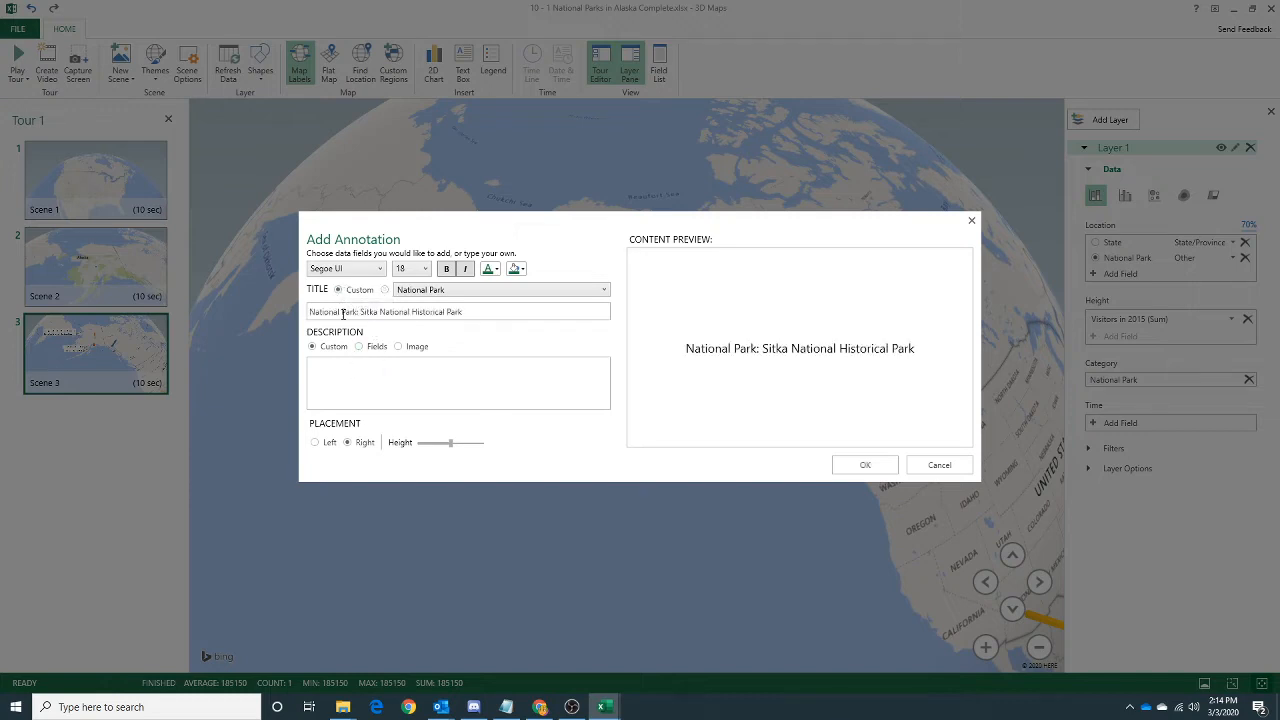
drag(361, 312, 309, 312)
key(BackSpace)
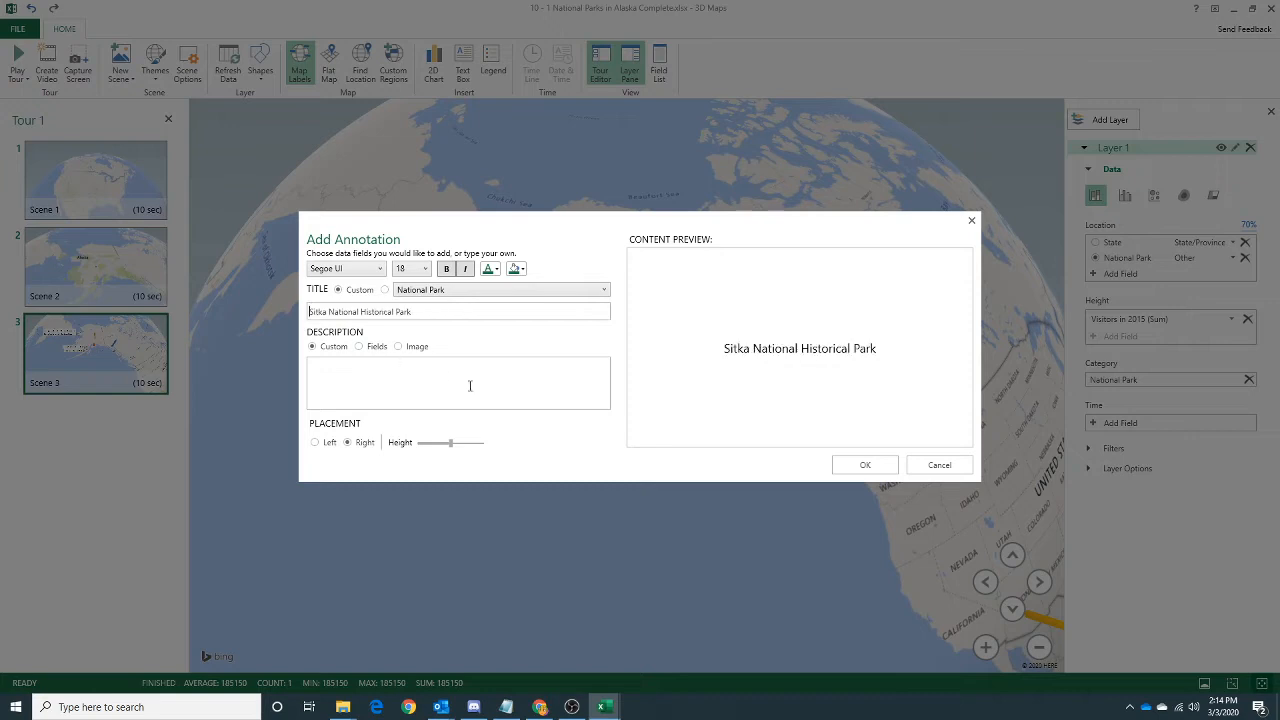
click(315, 442)
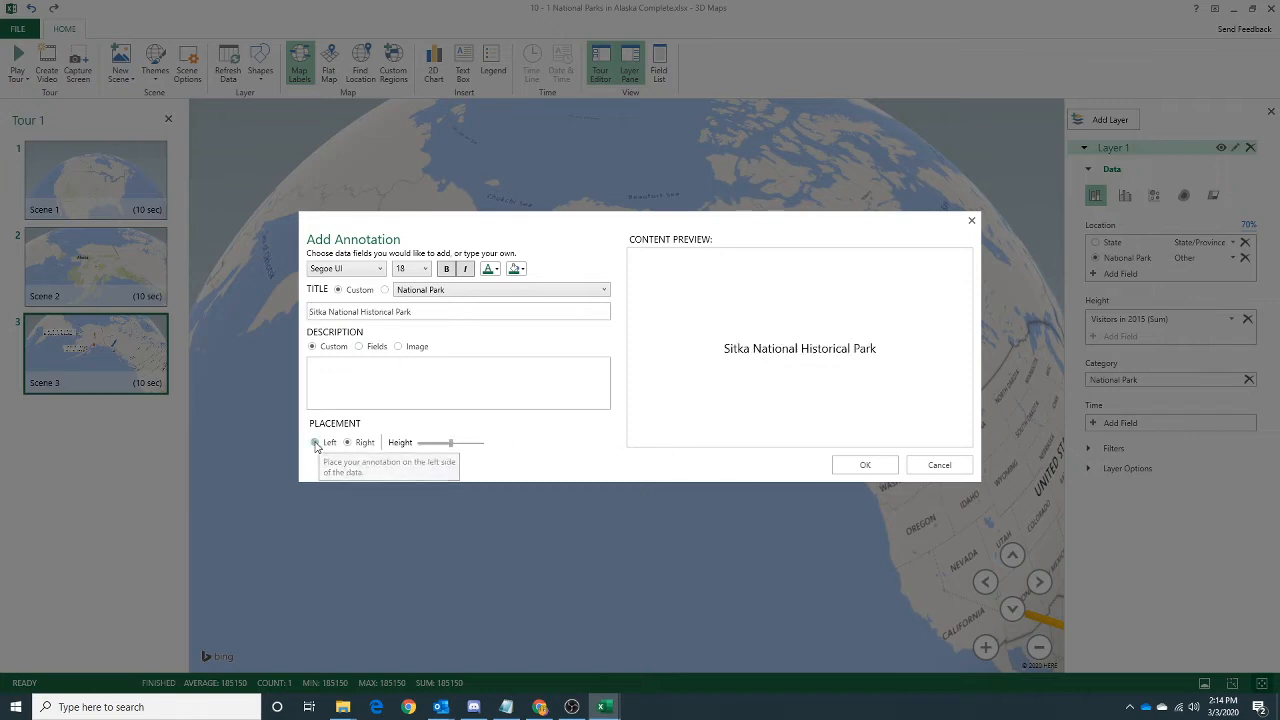
drag(441, 443, 425, 443)
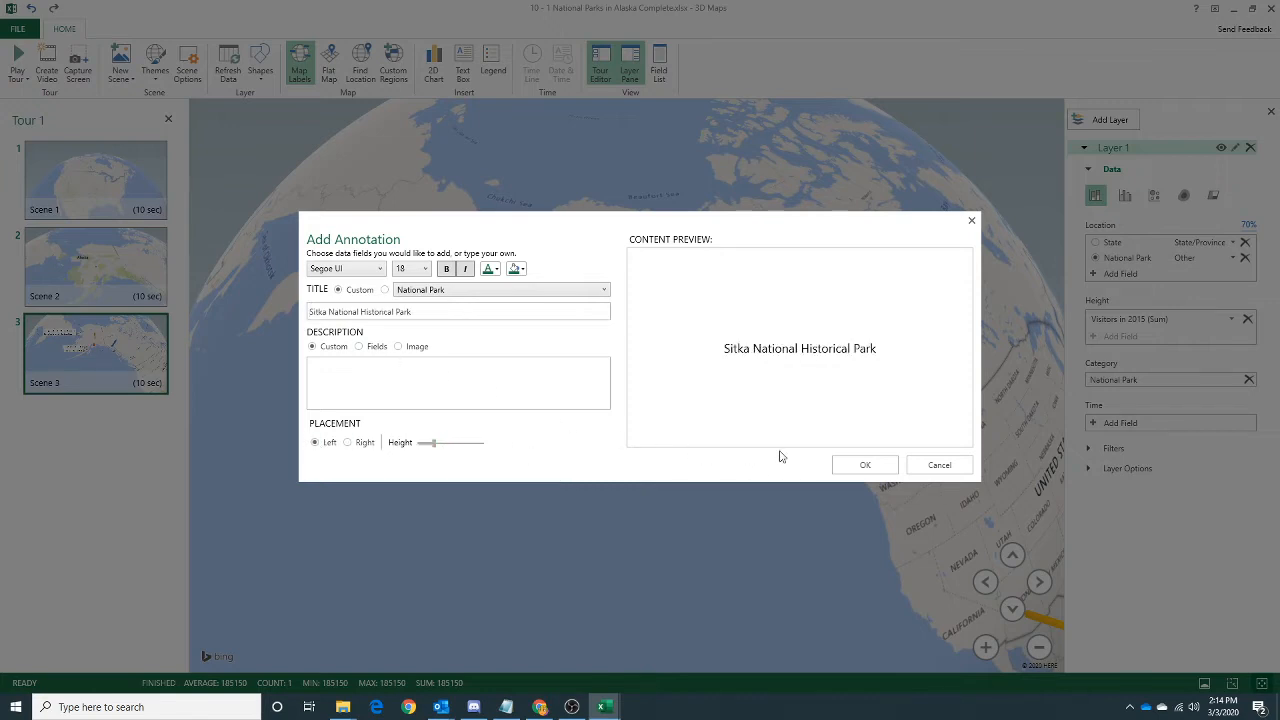
click(866, 466)
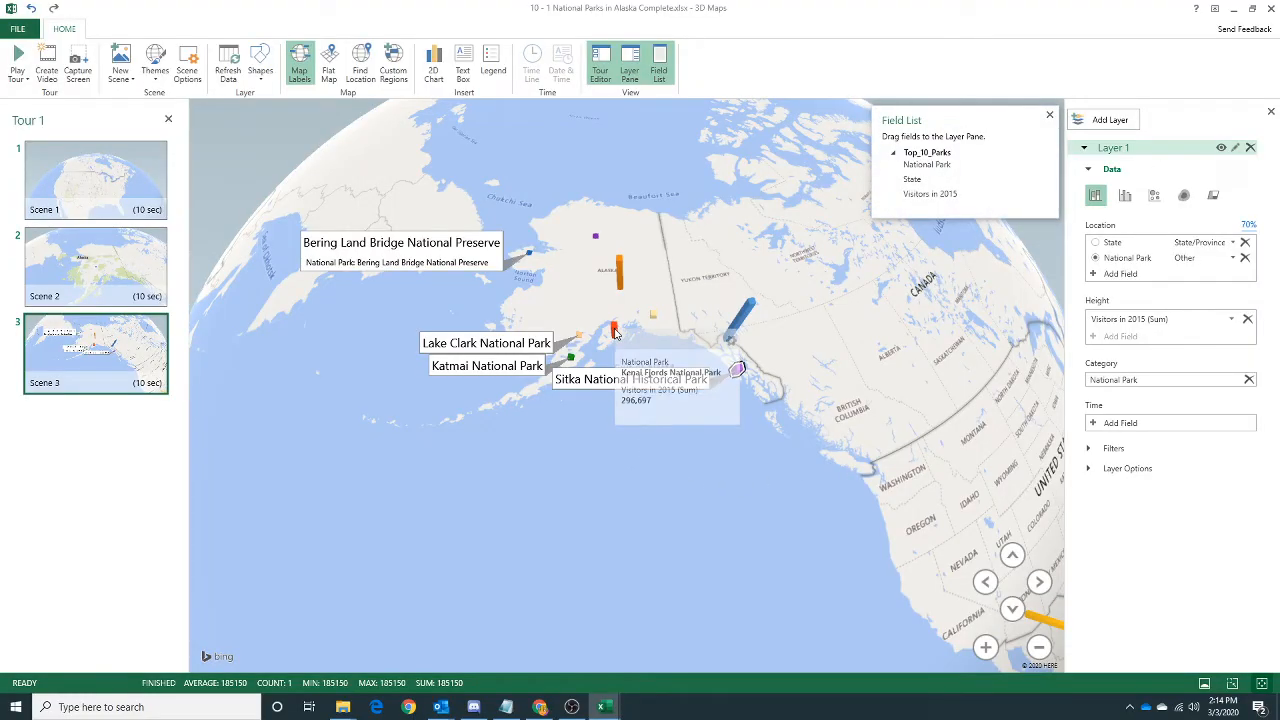
Annotate the red Kenai Fjords bar with the custom title "Kenai Fjords National Park", using left placement and a lower height.
right_click(614, 333)
click(640, 337)
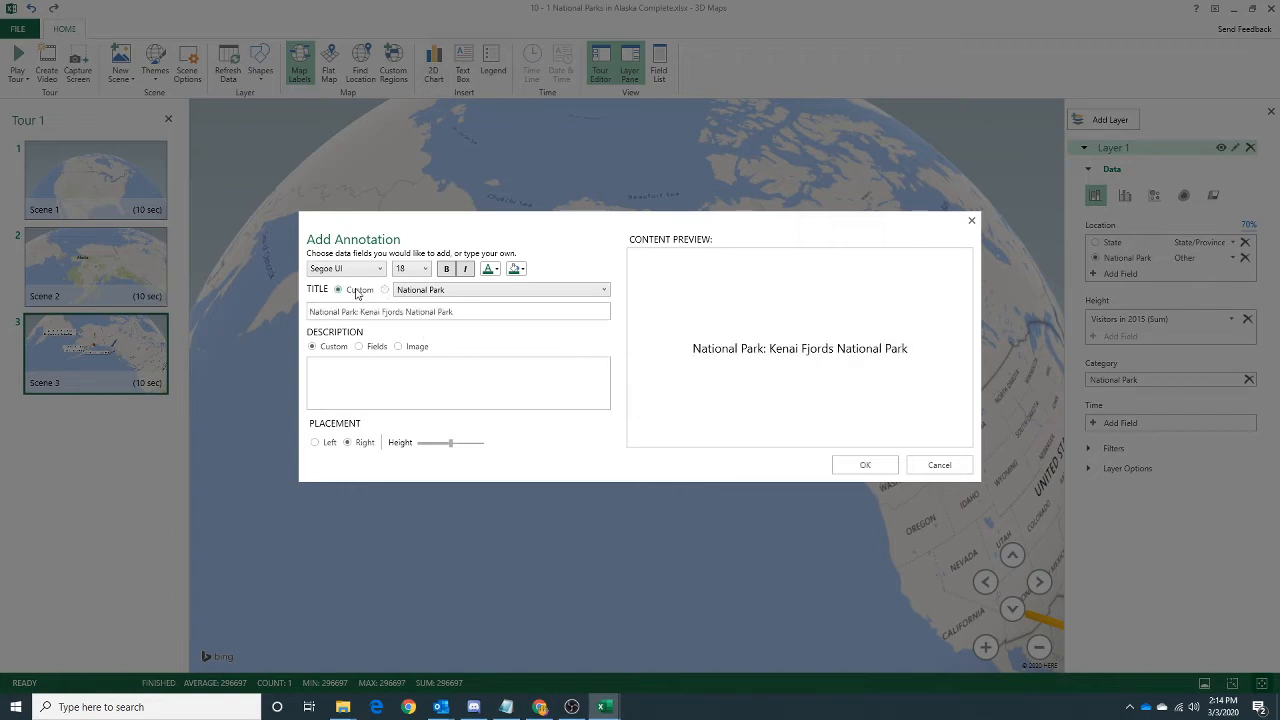
drag(363, 313, 309, 312)
key(BackSpace)
click(315, 442)
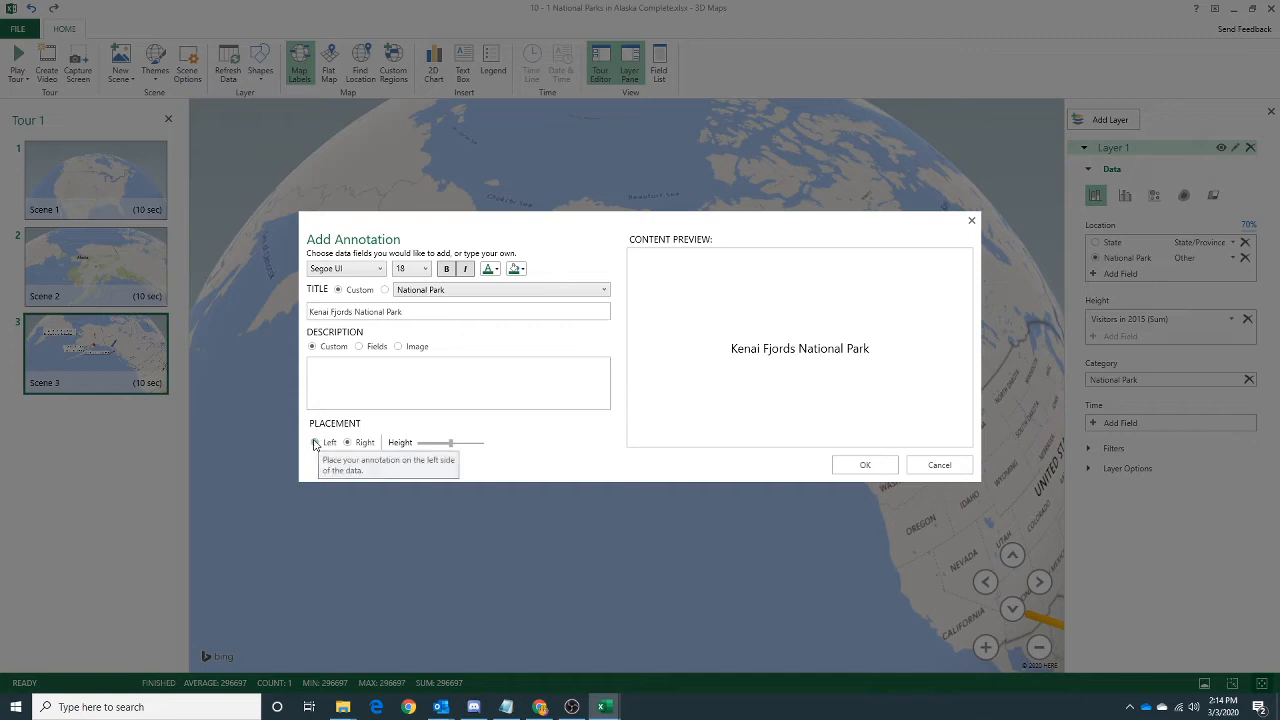
drag(452, 443, 437, 443)
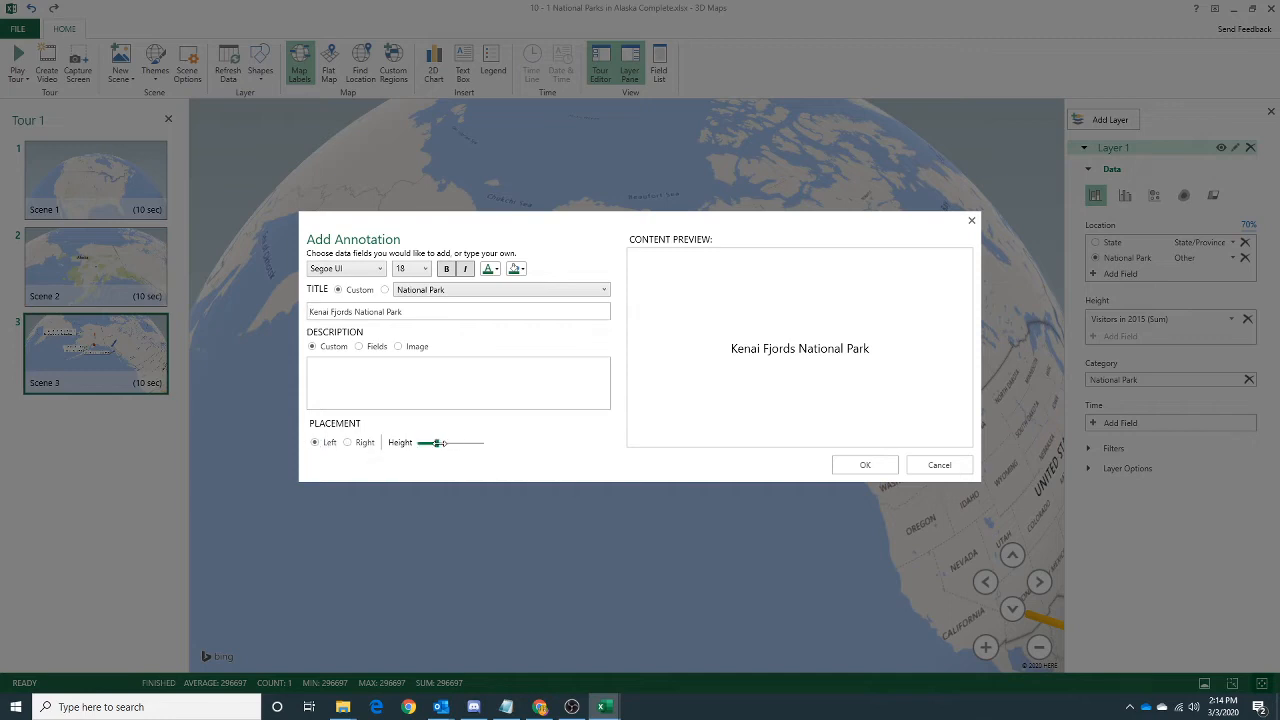
click(880, 468)
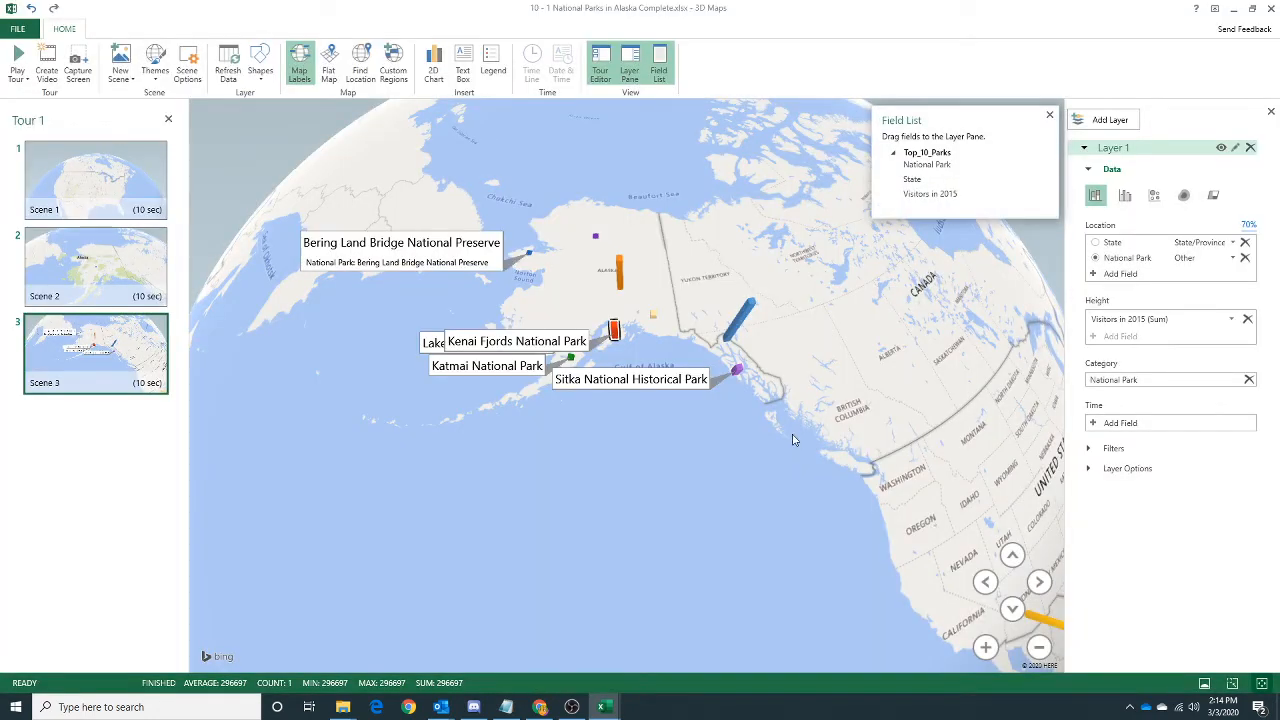
Change the Kenai Fjords National Park annotation to right placement.
mouse_move(533, 344)
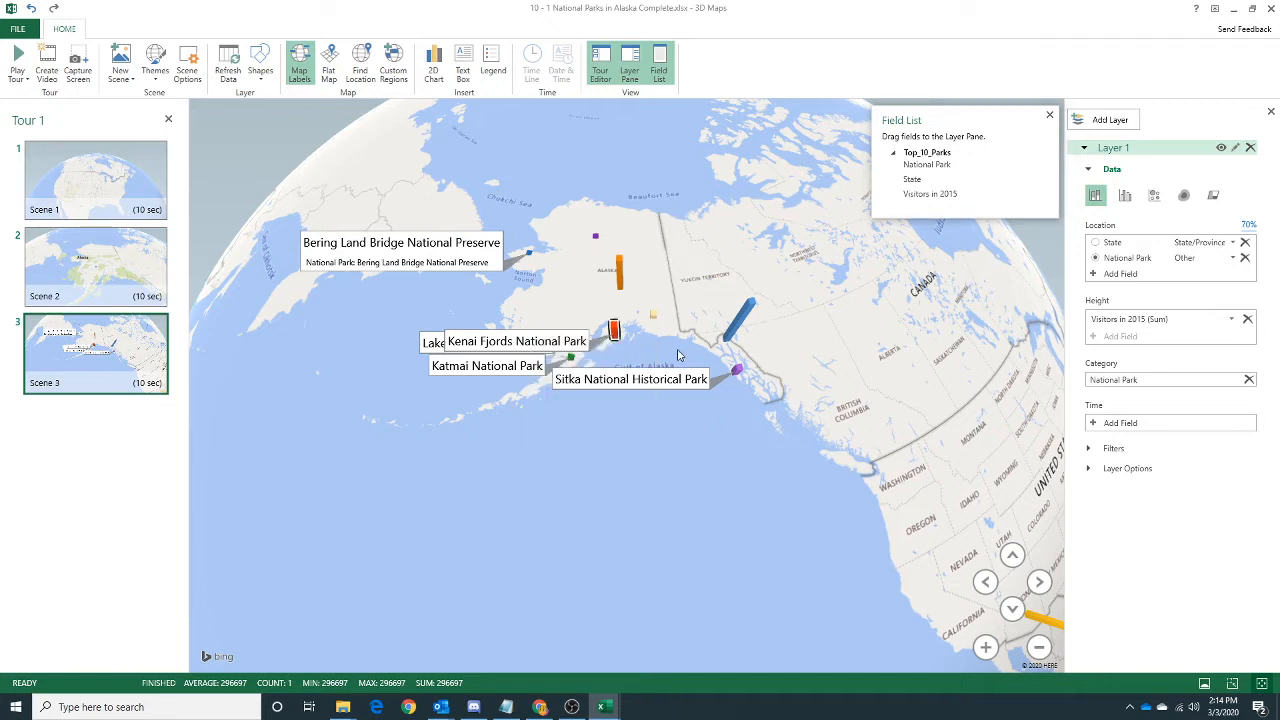
mouse_move(576, 347)
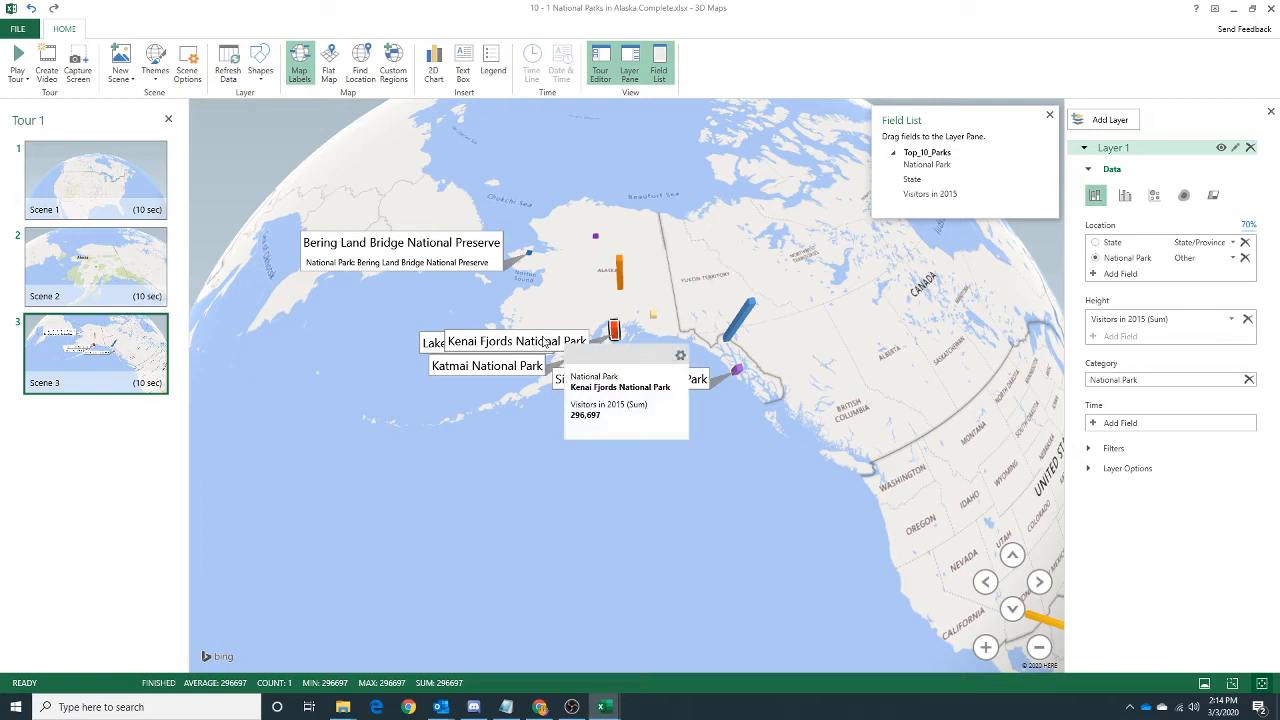
right_click(507, 343)
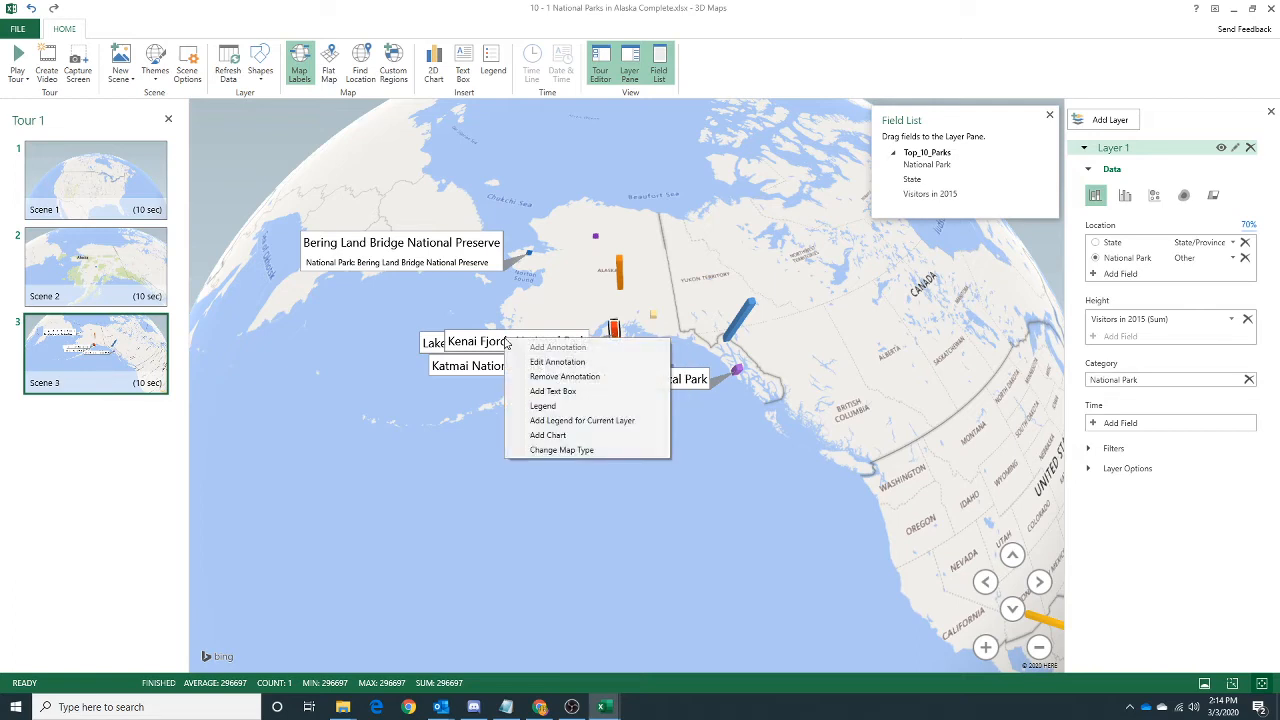
click(560, 362)
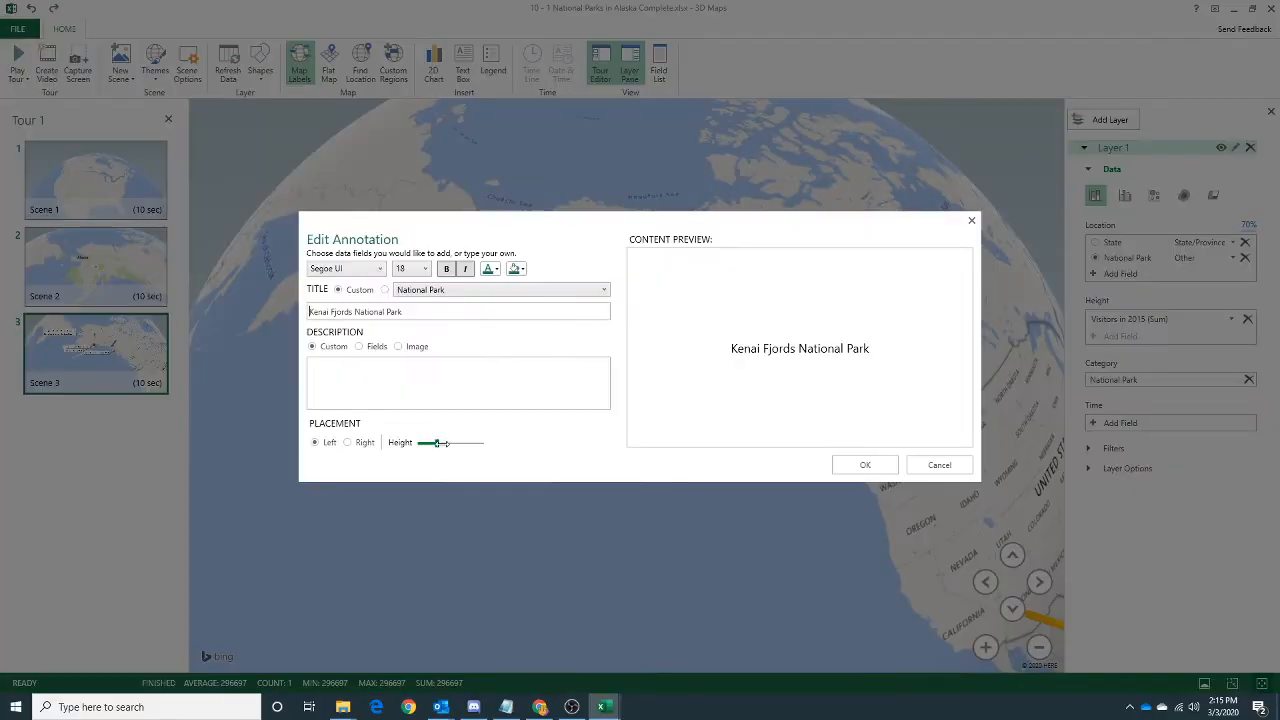
click(347, 443)
click(872, 468)
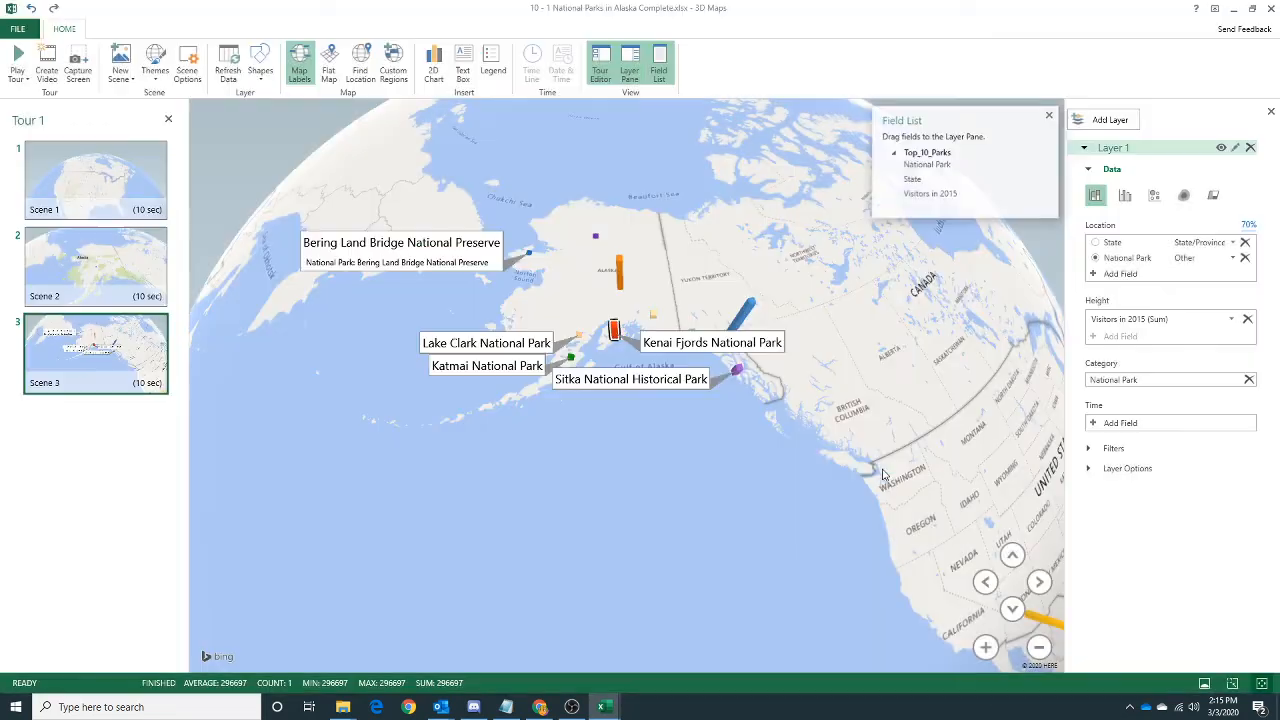
click(606, 489)
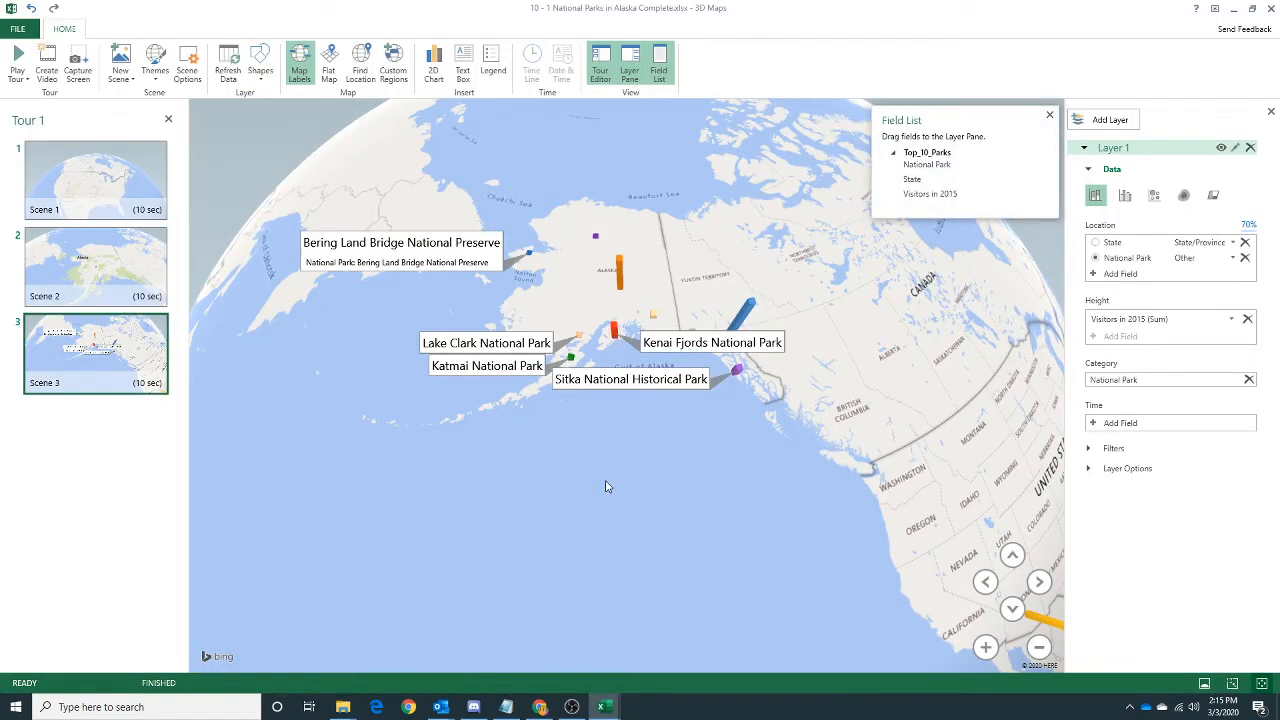
Annotate the blue bar in southeast Alaska with the custom title "Klondike Gold Rush National Historical Park" at a slightly lower height.
click(752, 313)
right_click(842, 386)
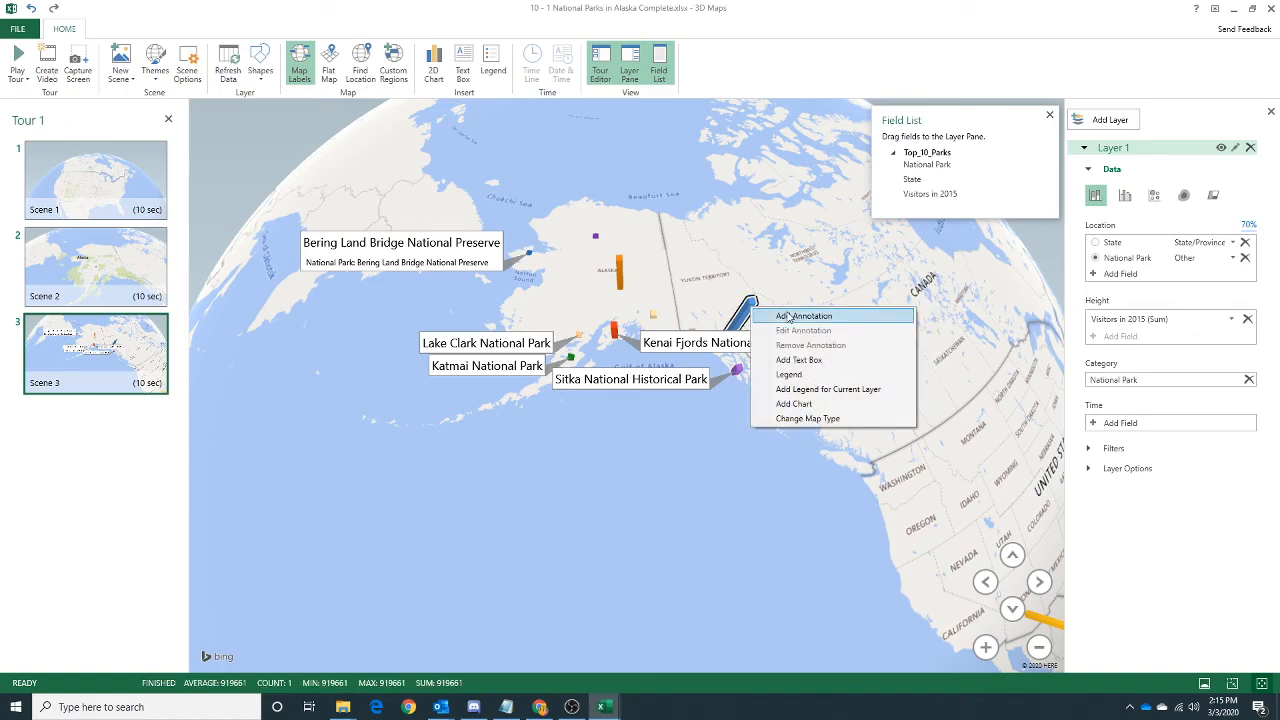
click(860, 394)
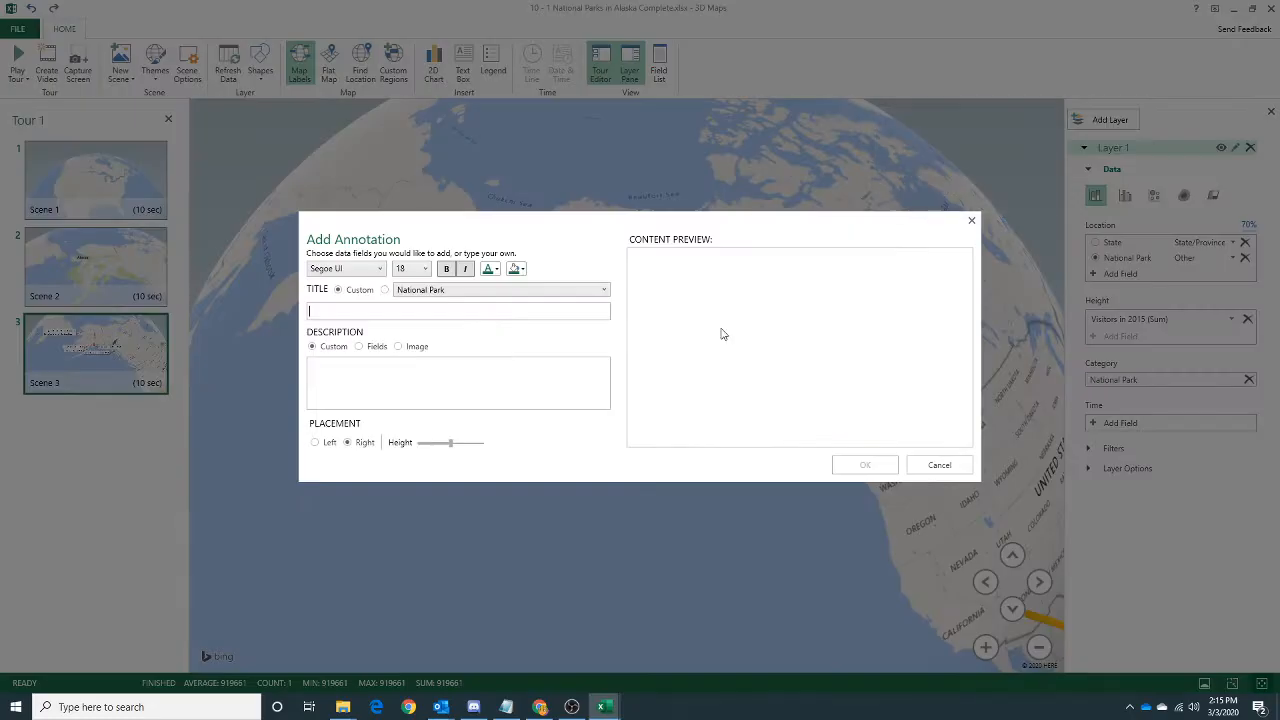
click(384, 290)
click(338, 289)
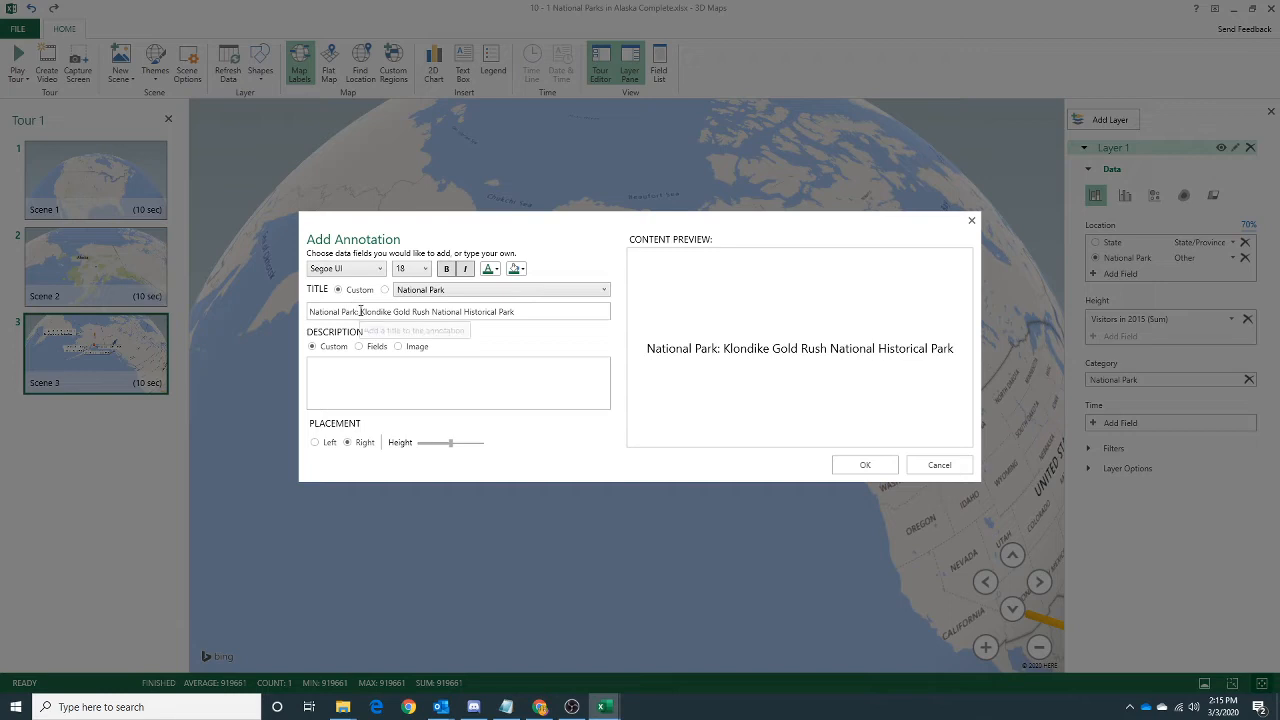
drag(360, 311, 308, 311)
key(BackSpace)
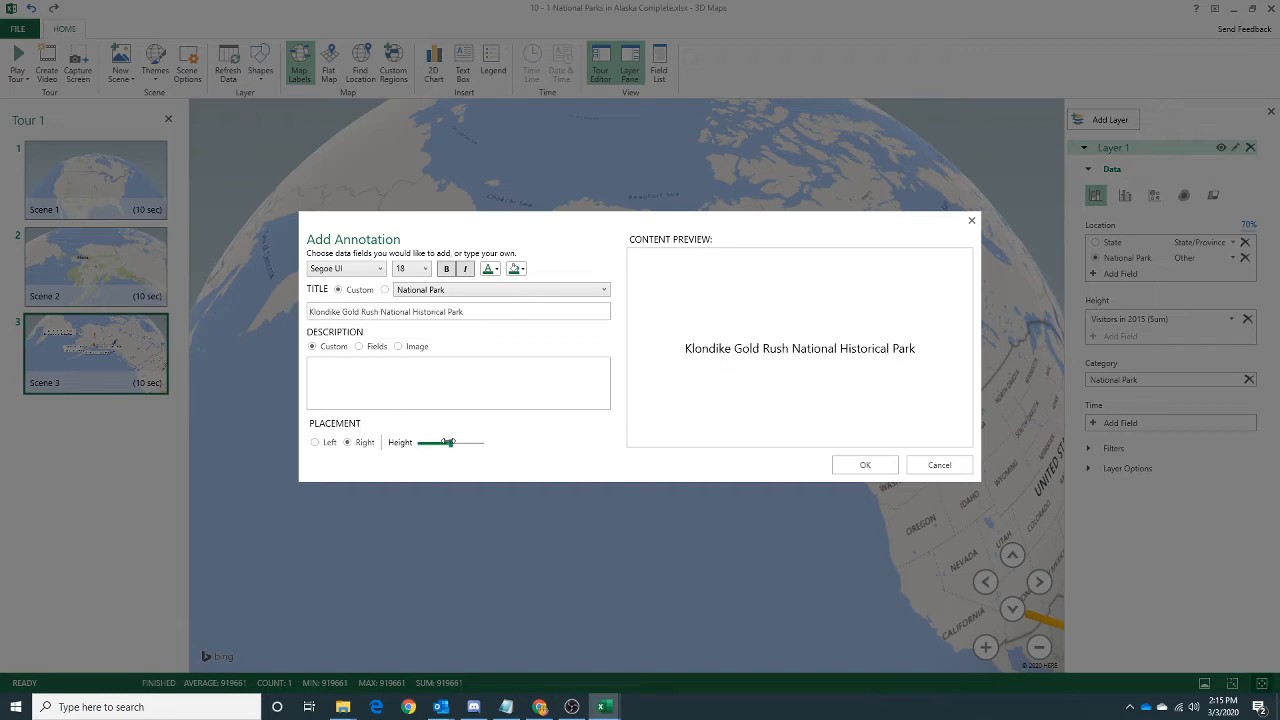
drag(448, 441, 437, 442)
click(862, 466)
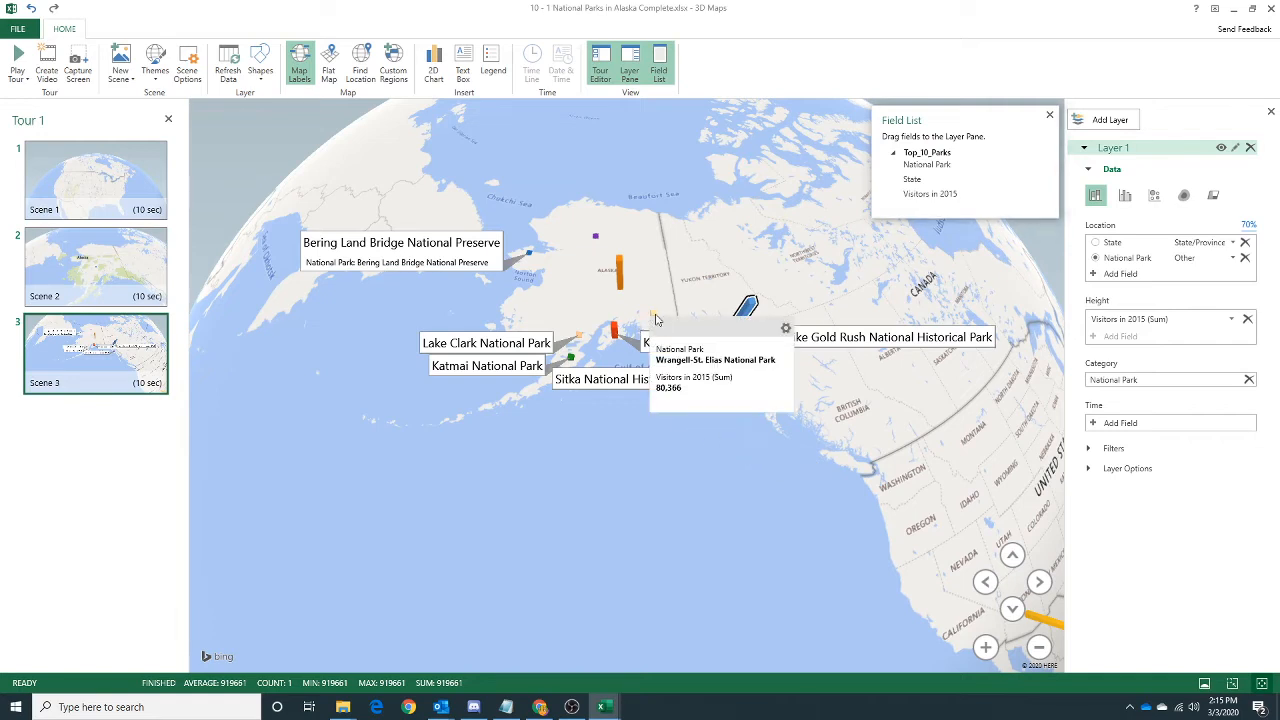
Annotate the small yellow bar with the custom title "Wrangell-St. Elias National Park", keeping right placement and lowering the height.
click(655, 318)
right_click(655, 318)
click(679, 324)
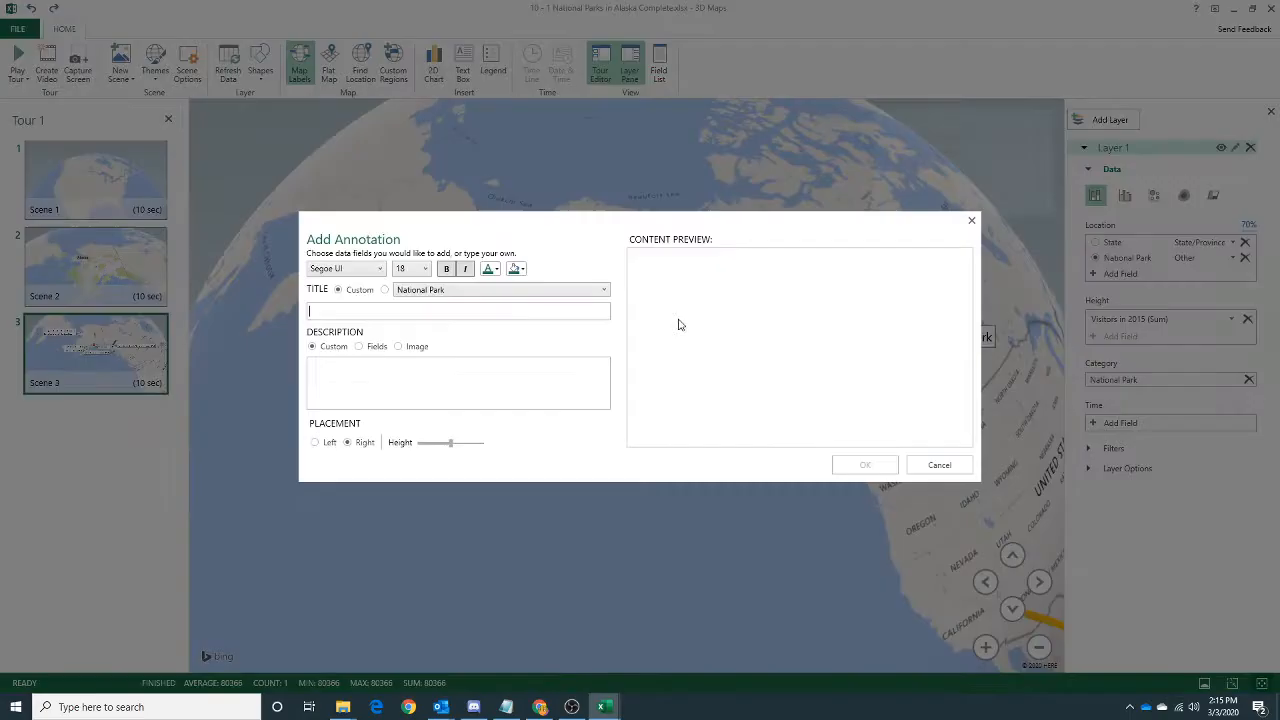
click(384, 290)
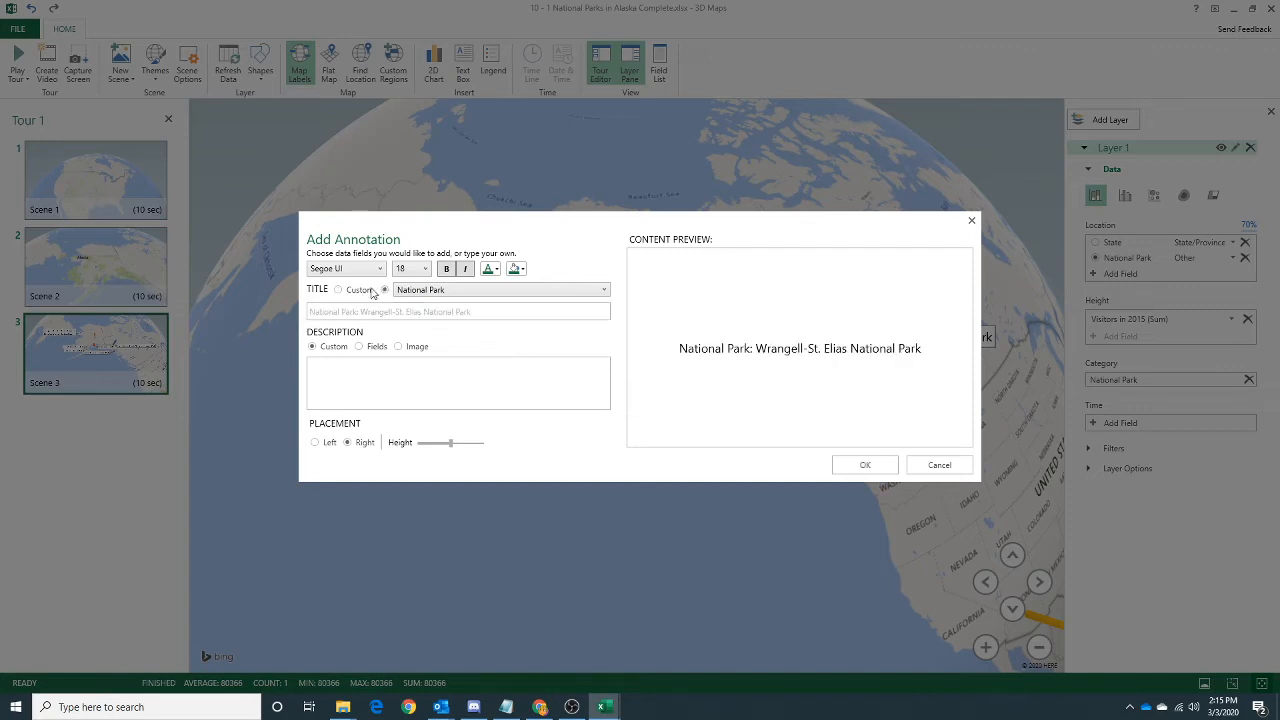
click(338, 290)
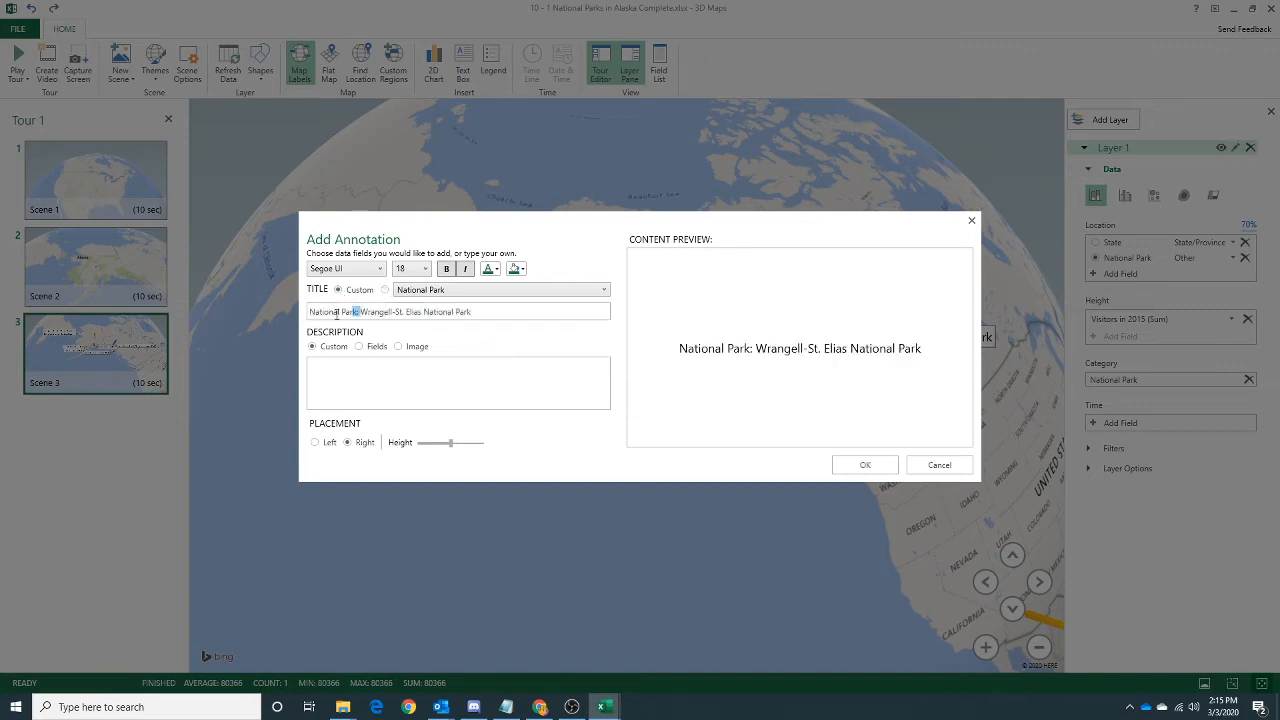
drag(356, 311, 307, 312)
key(BackSpace)
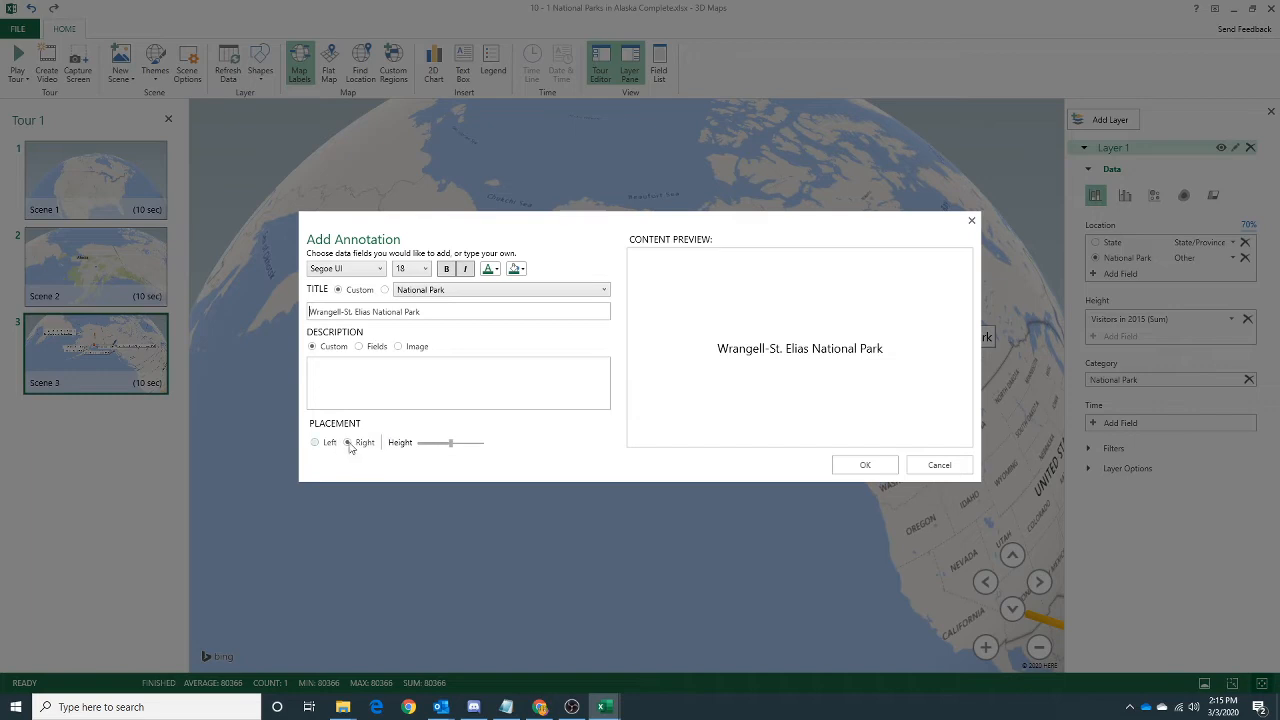
drag(451, 442, 435, 442)
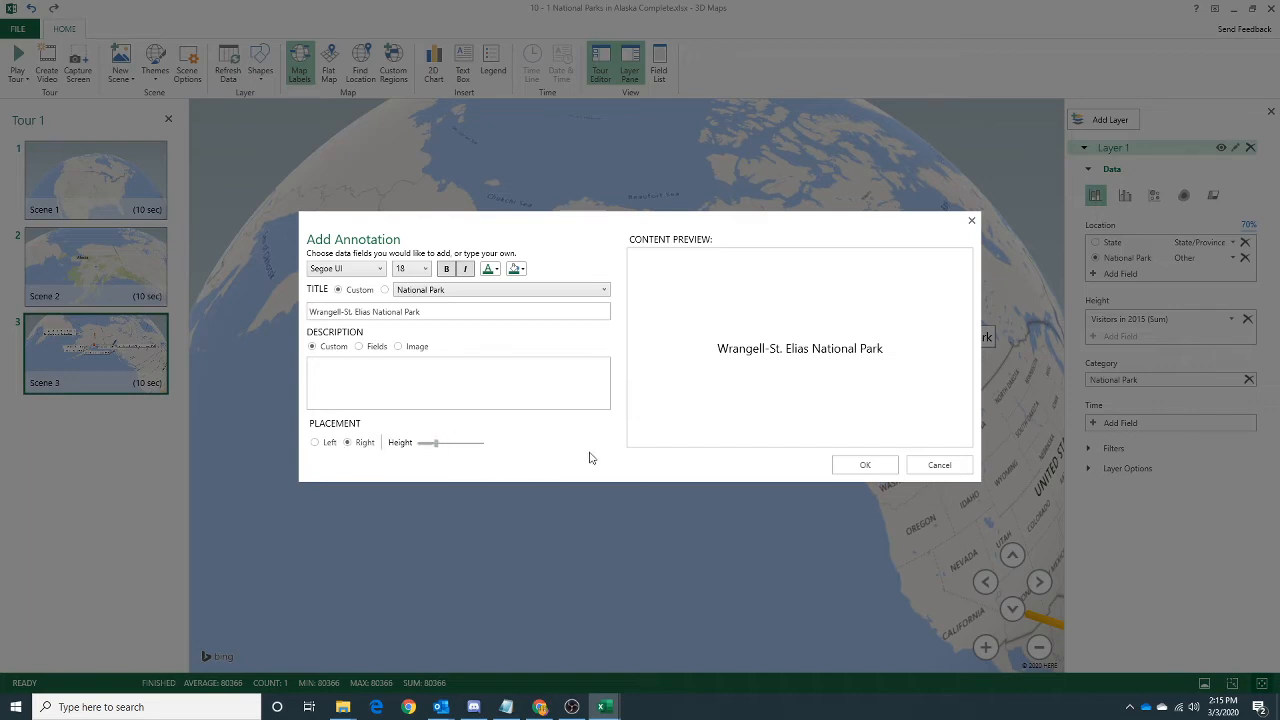
click(866, 466)
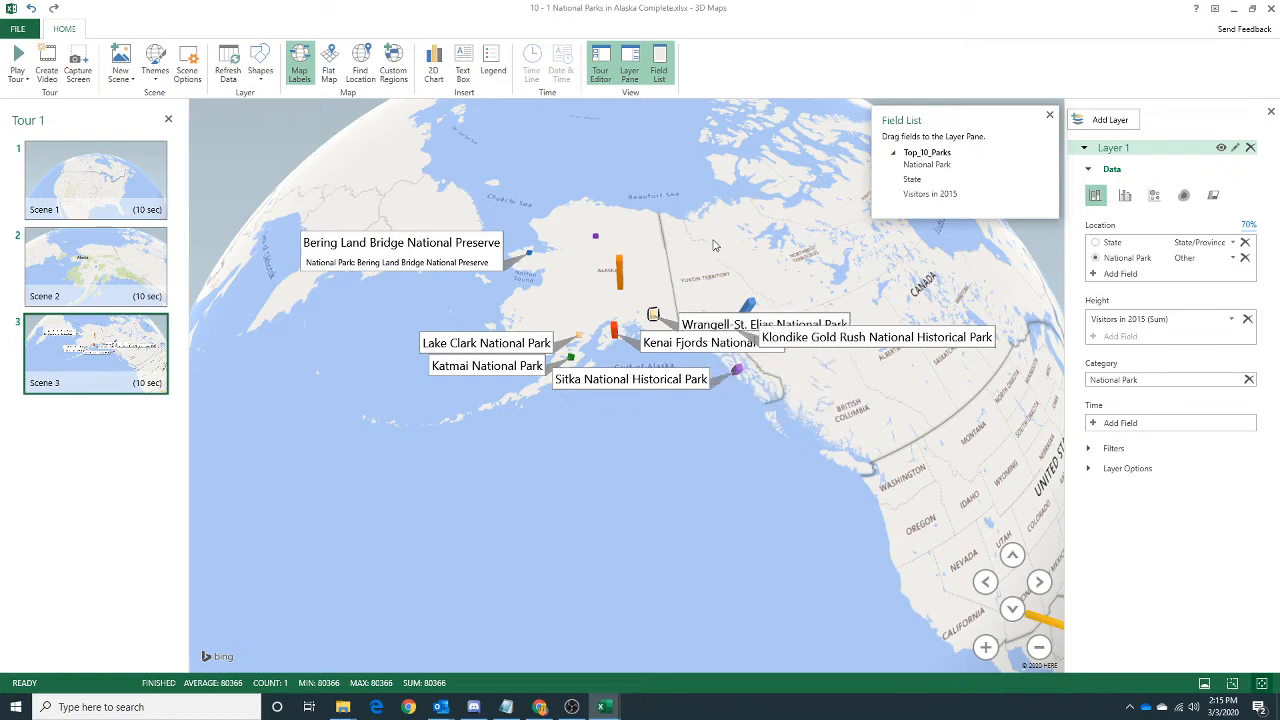
mouse_move(720, 324)
click(752, 305)
right_click(752, 305)
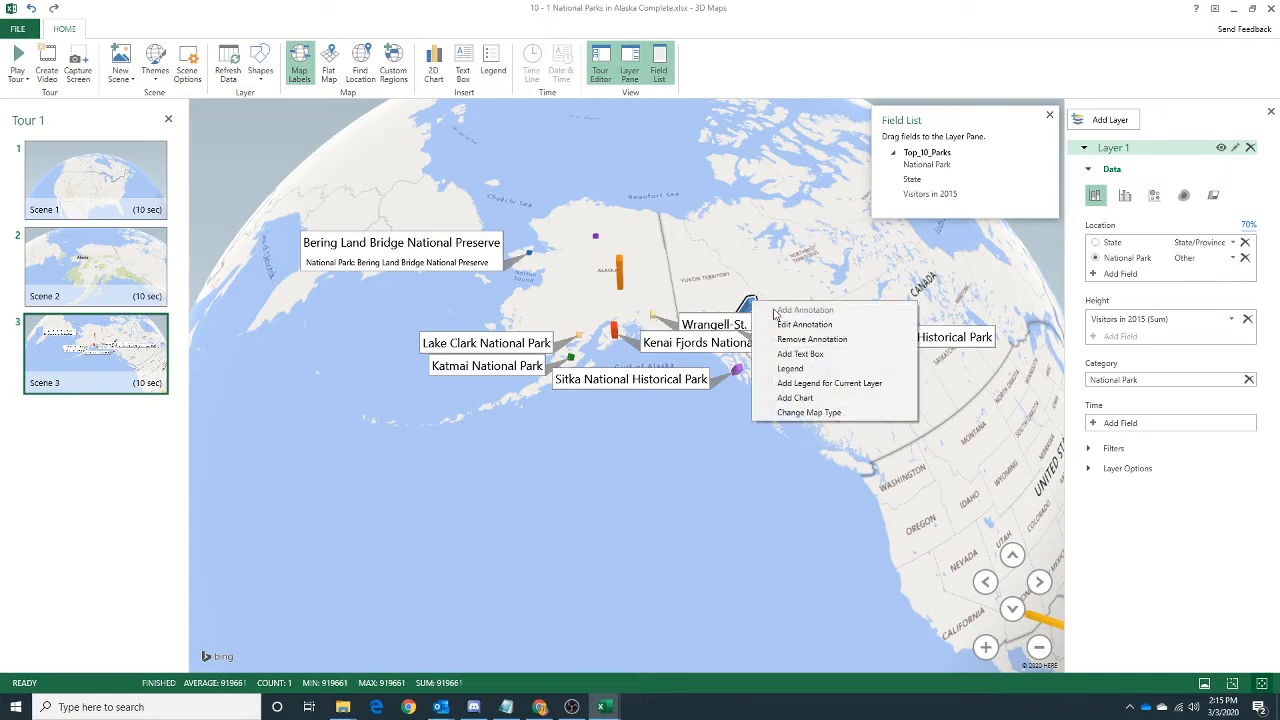
click(782, 272)
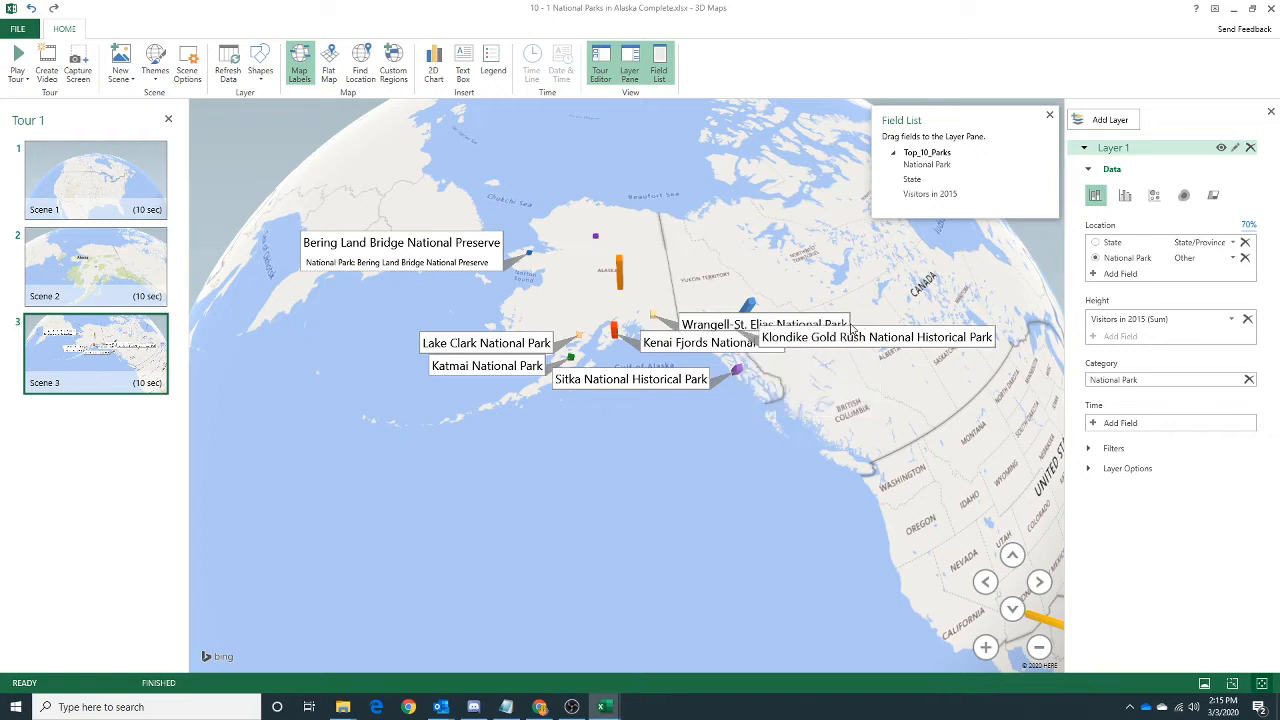
Annotate the tall orange bar in central Alaska with the custom title "Denali National Park", using right placement and a lower height.
right_click(621, 273)
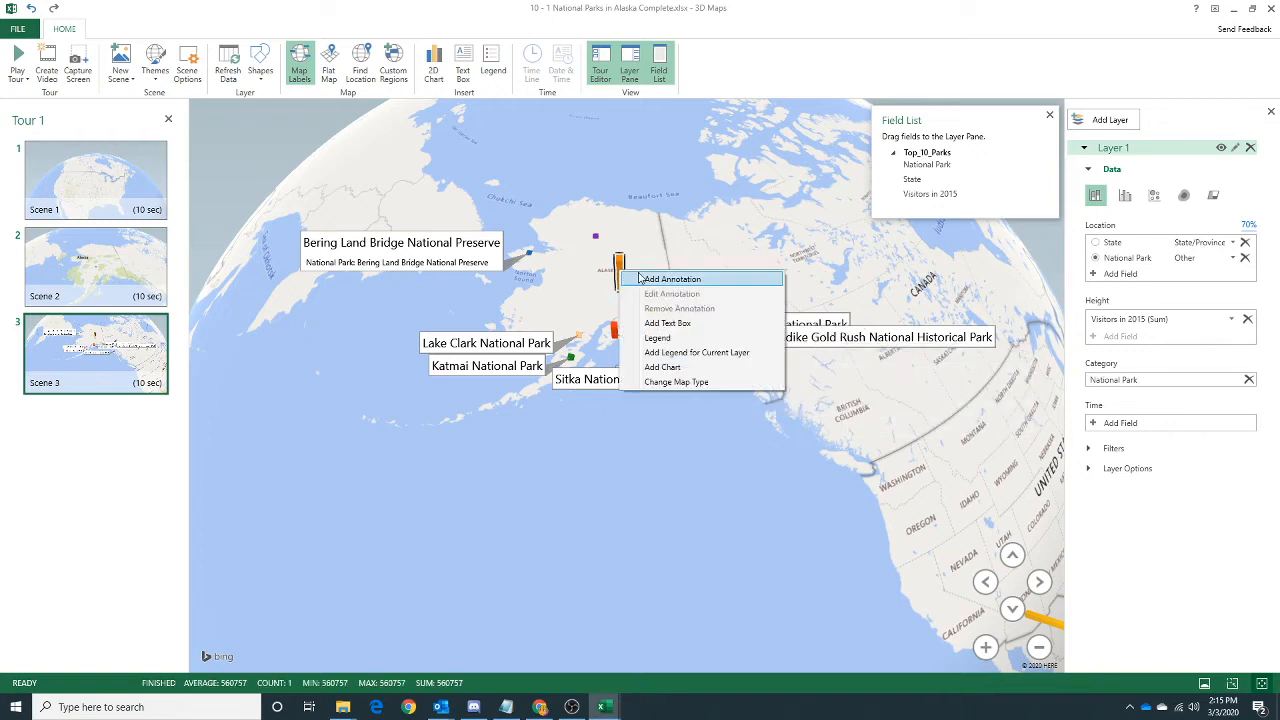
click(639, 277)
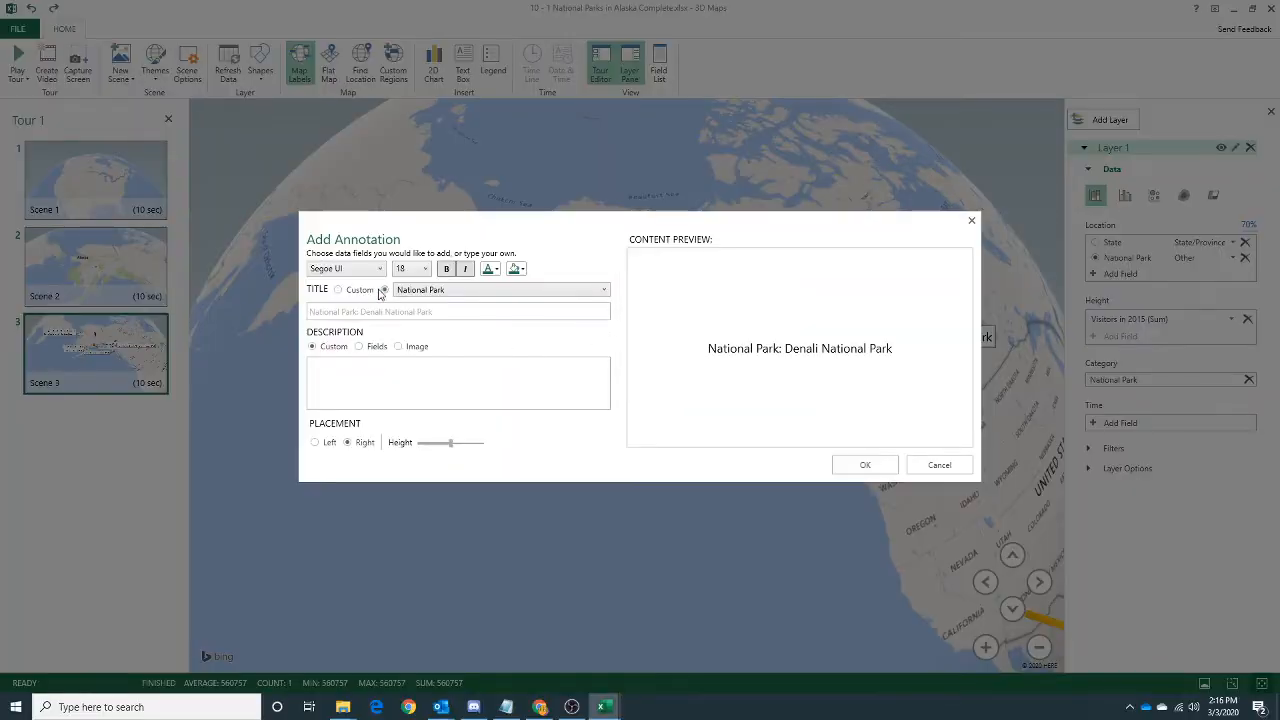
click(348, 290)
drag(361, 311, 310, 311)
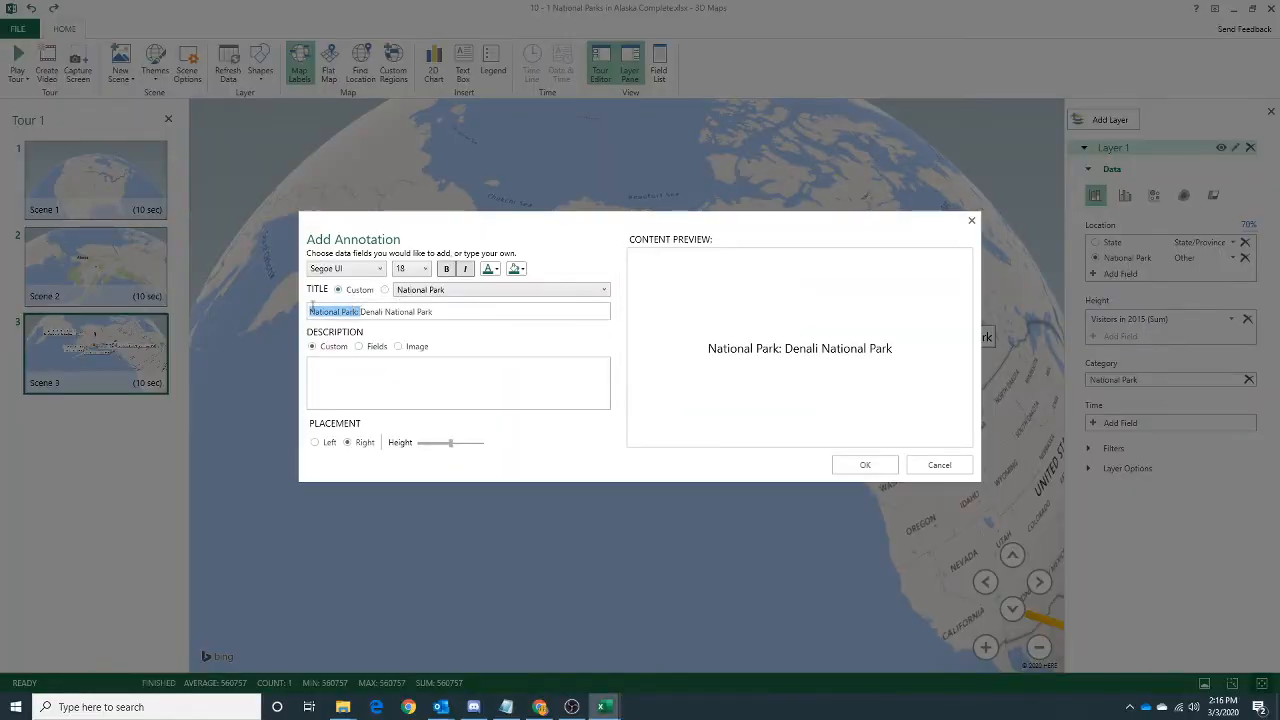
key(BackSpace)
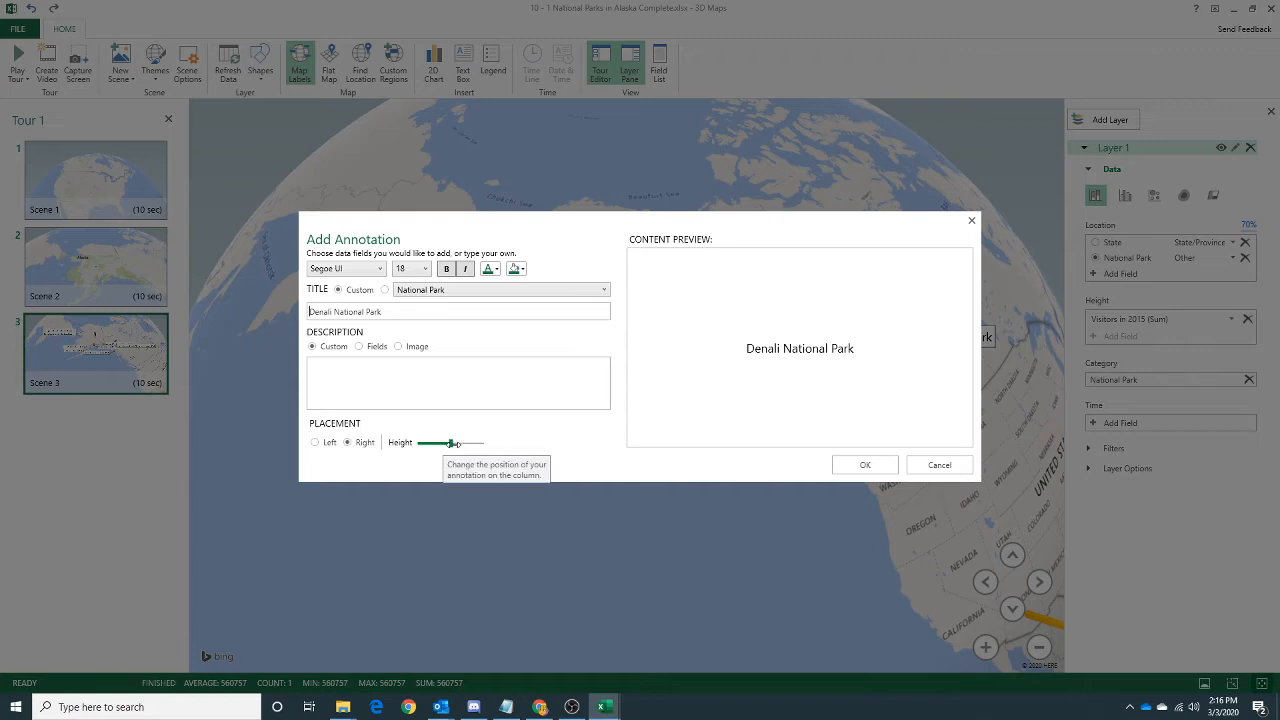
drag(450, 442, 437, 443)
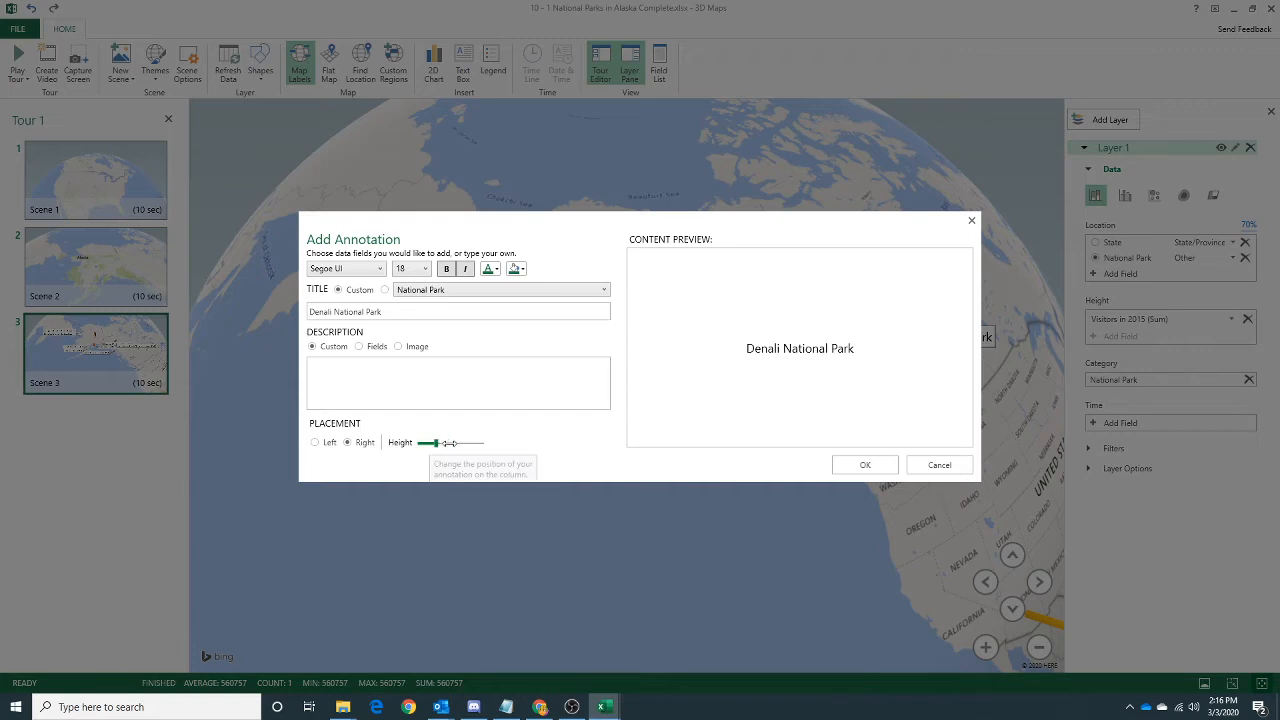
click(446, 443)
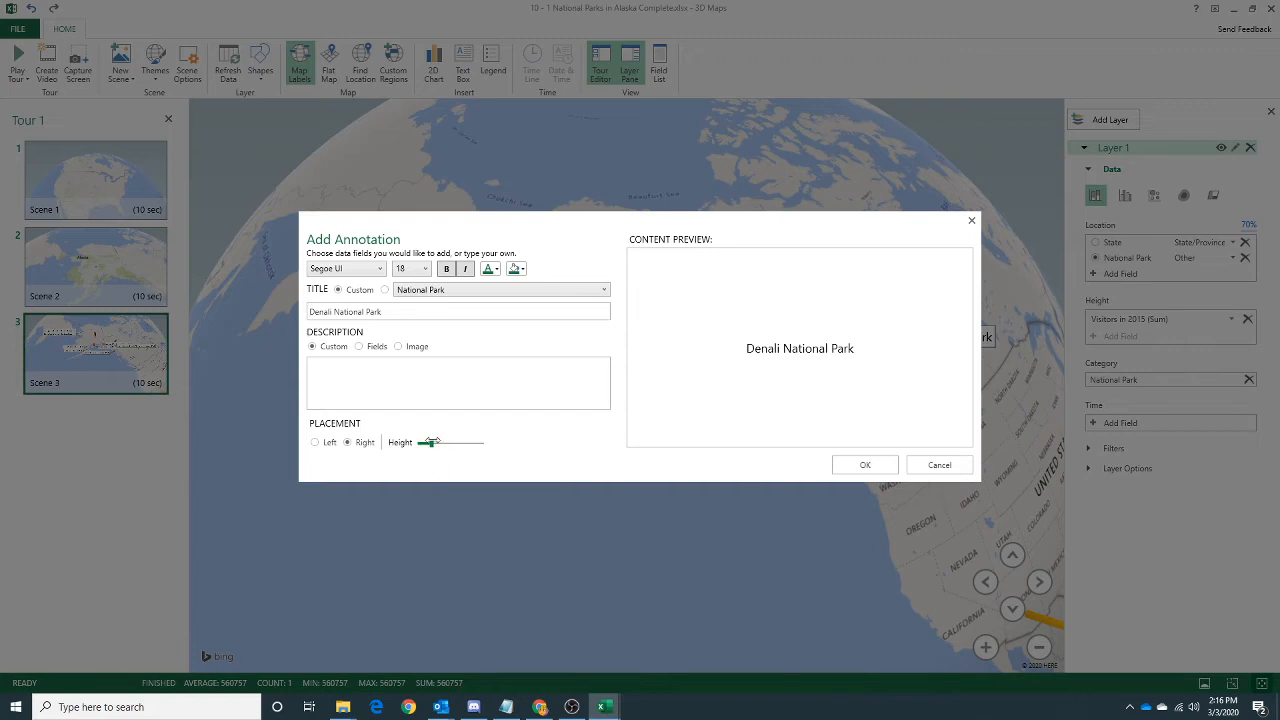
click(865, 465)
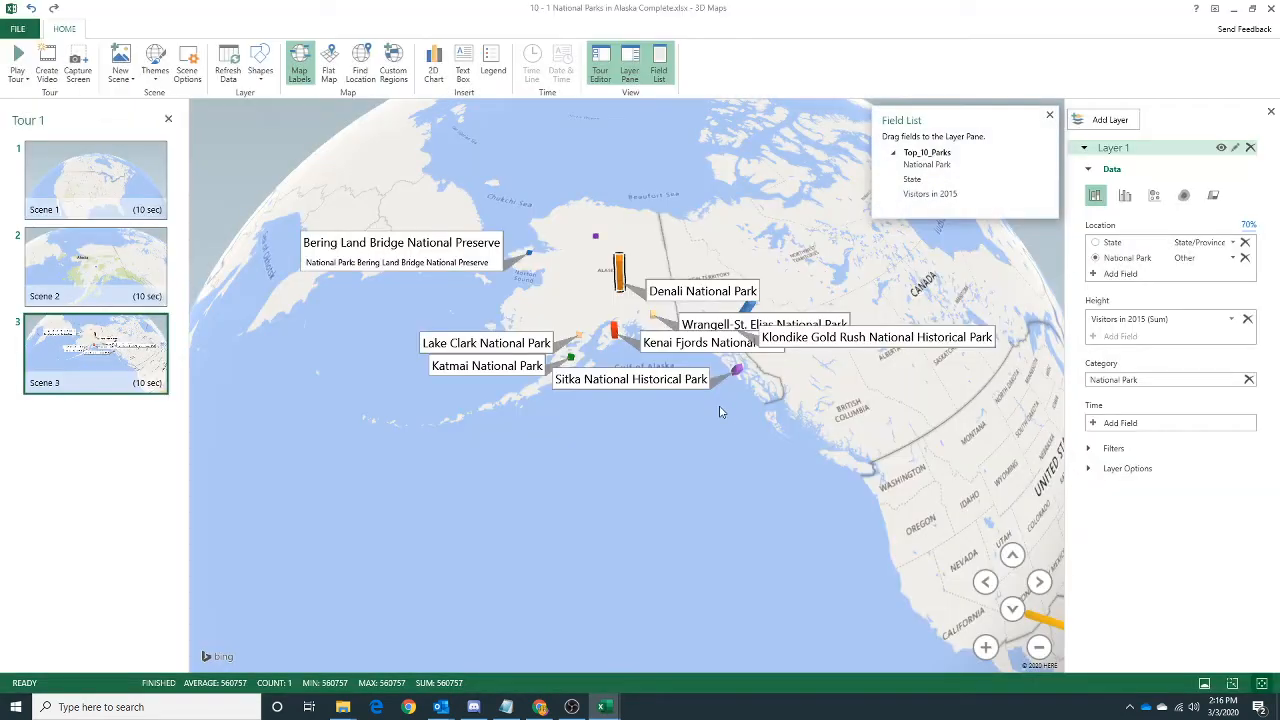
Lower the Denali National Park annotation's height to the minimum.
right_click(666, 292)
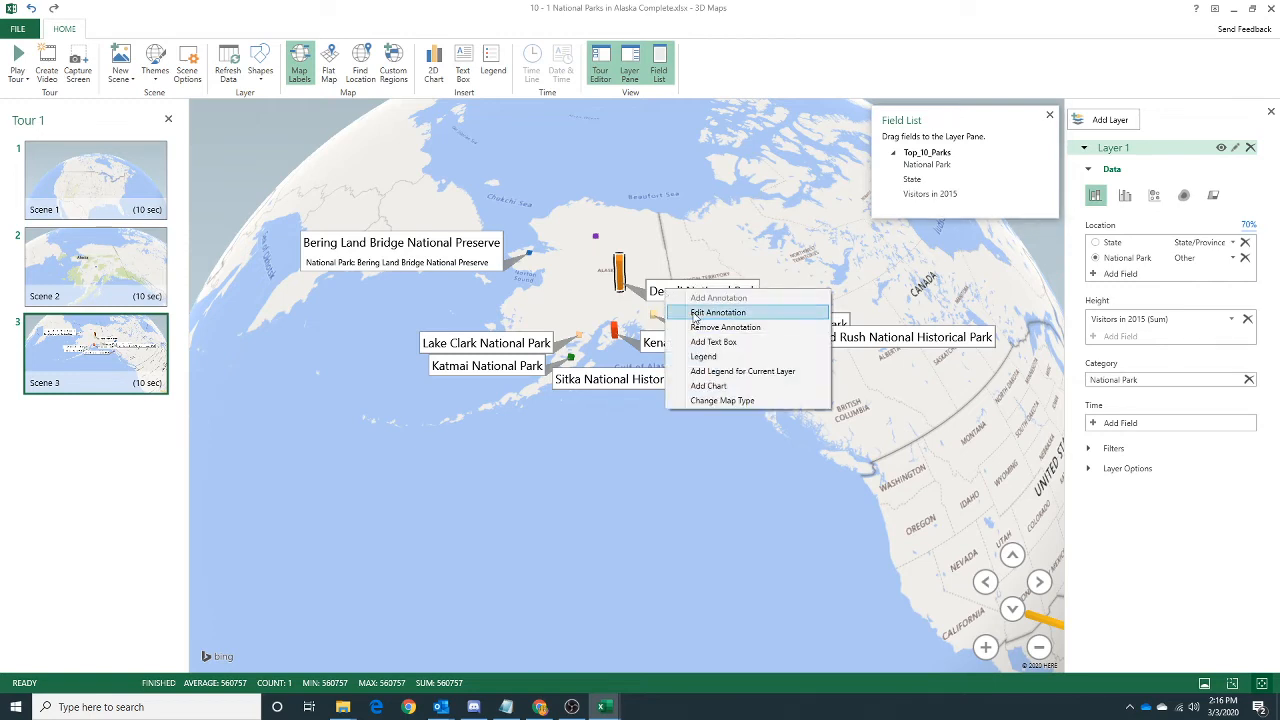
click(717, 312)
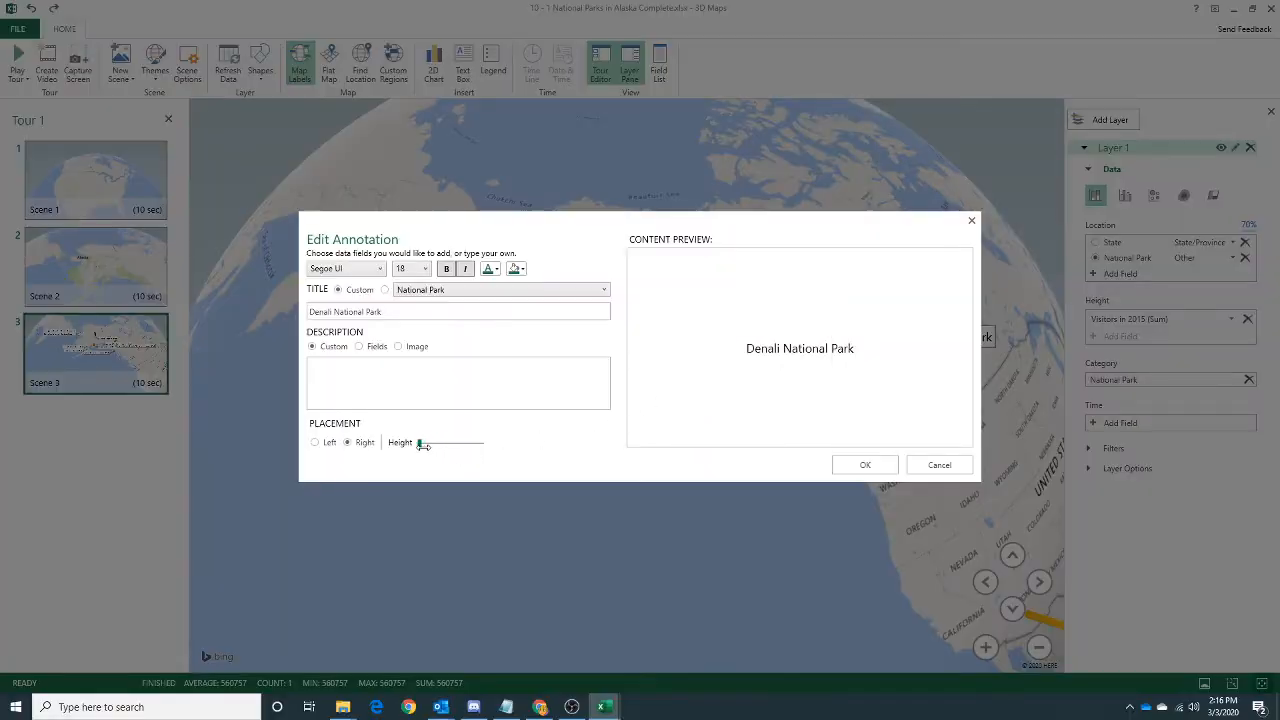
click(840, 467)
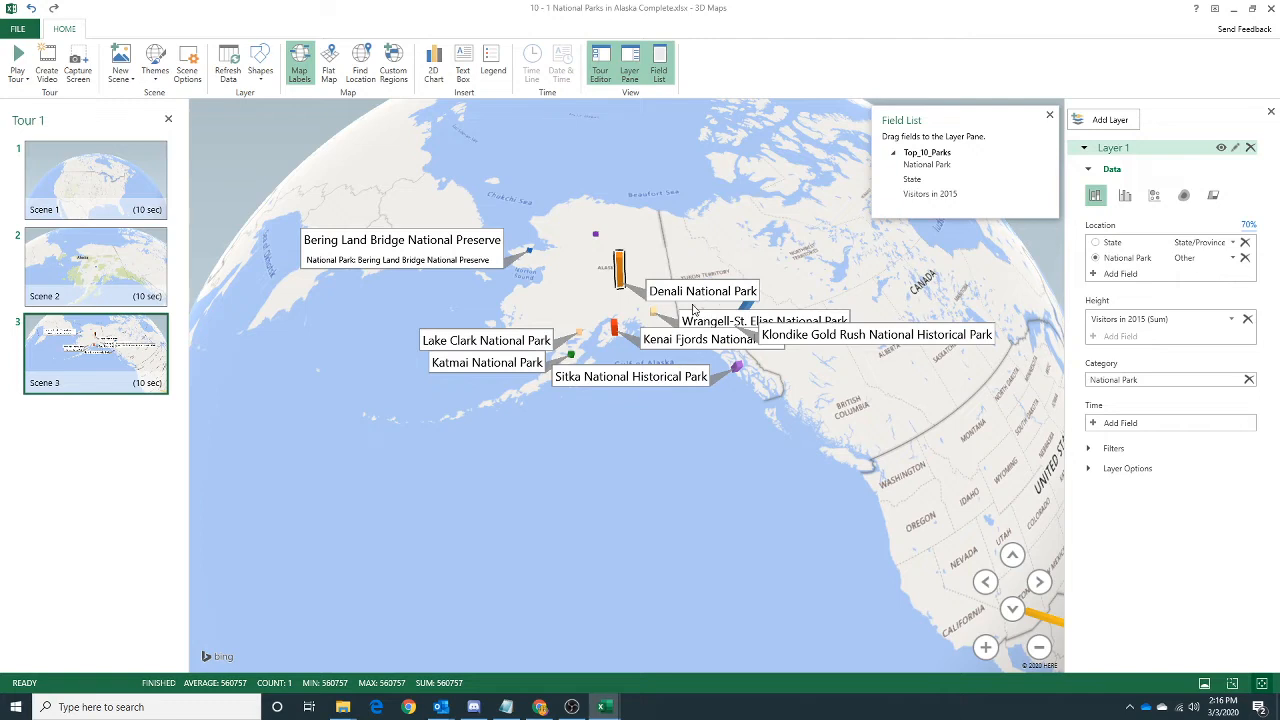
Annotate the small purple bar in northern Alaska with the custom title "Gates of the Arctic National Park", using left placement and a lower height.
mouse_move(695, 292)
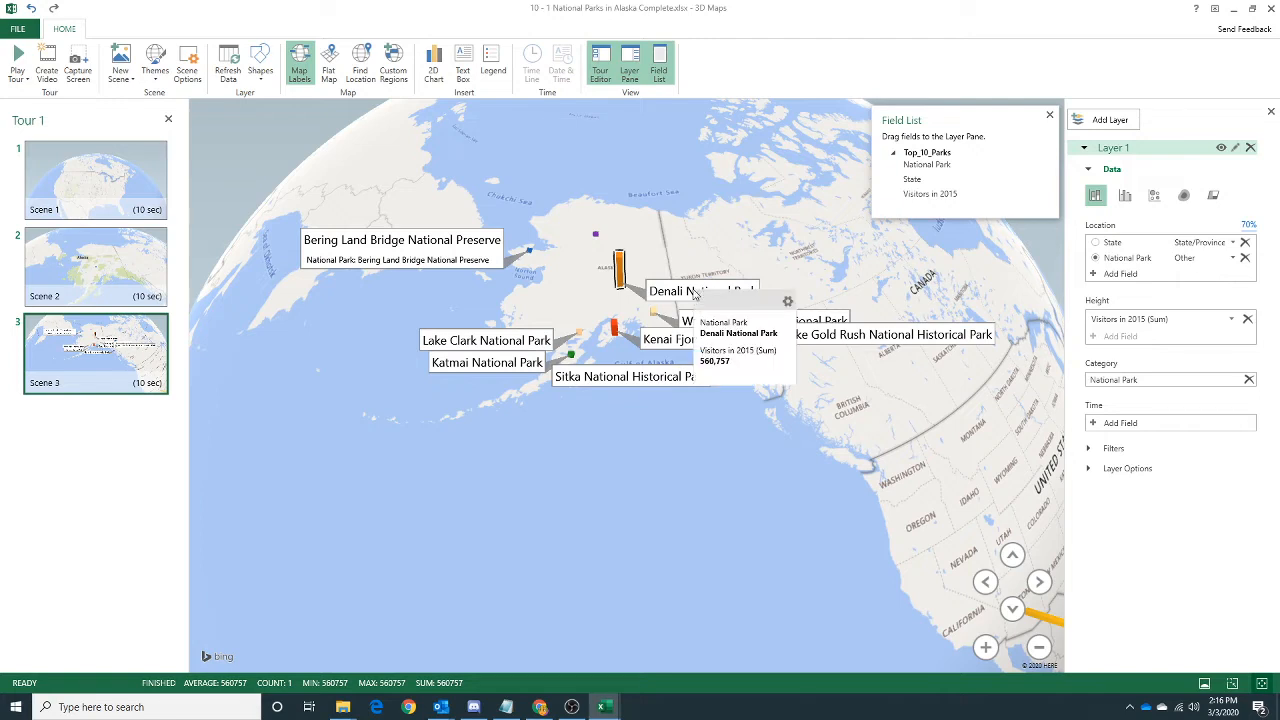
click(596, 236)
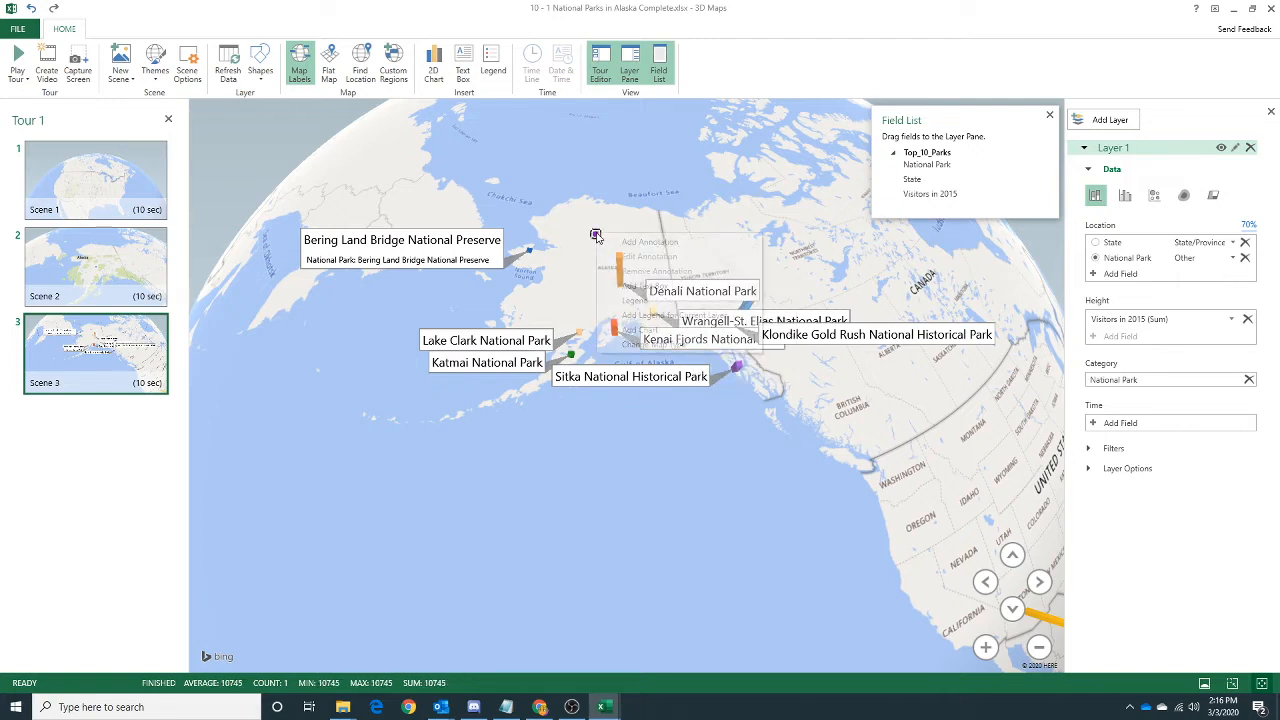
right_click(596, 236)
click(625, 242)
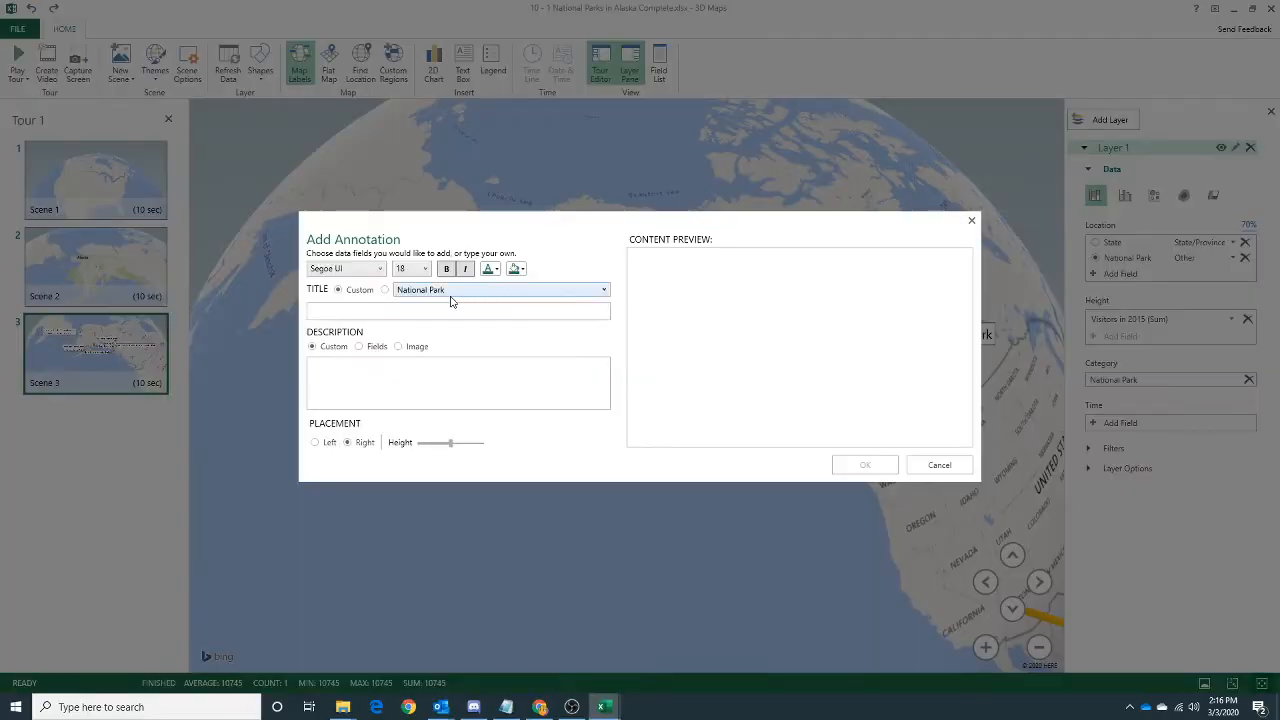
click(385, 289)
click(342, 290)
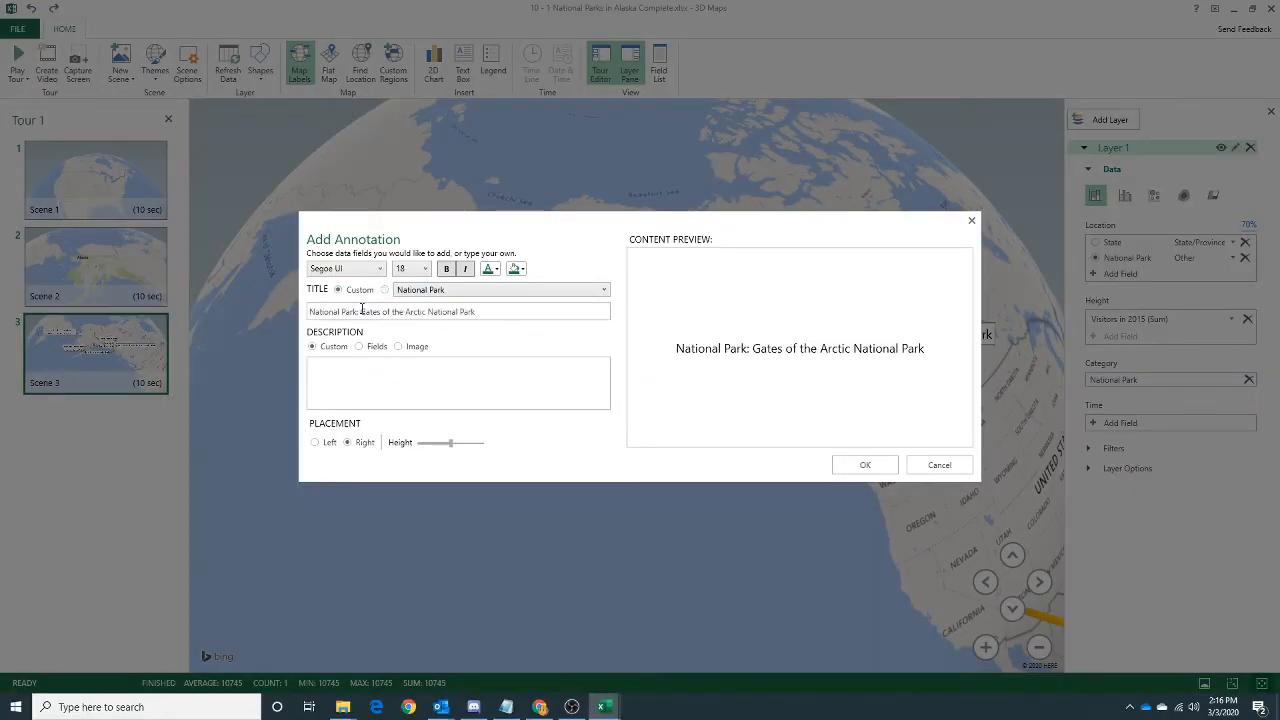
drag(366, 311, 309, 311)
key(BackSpace)
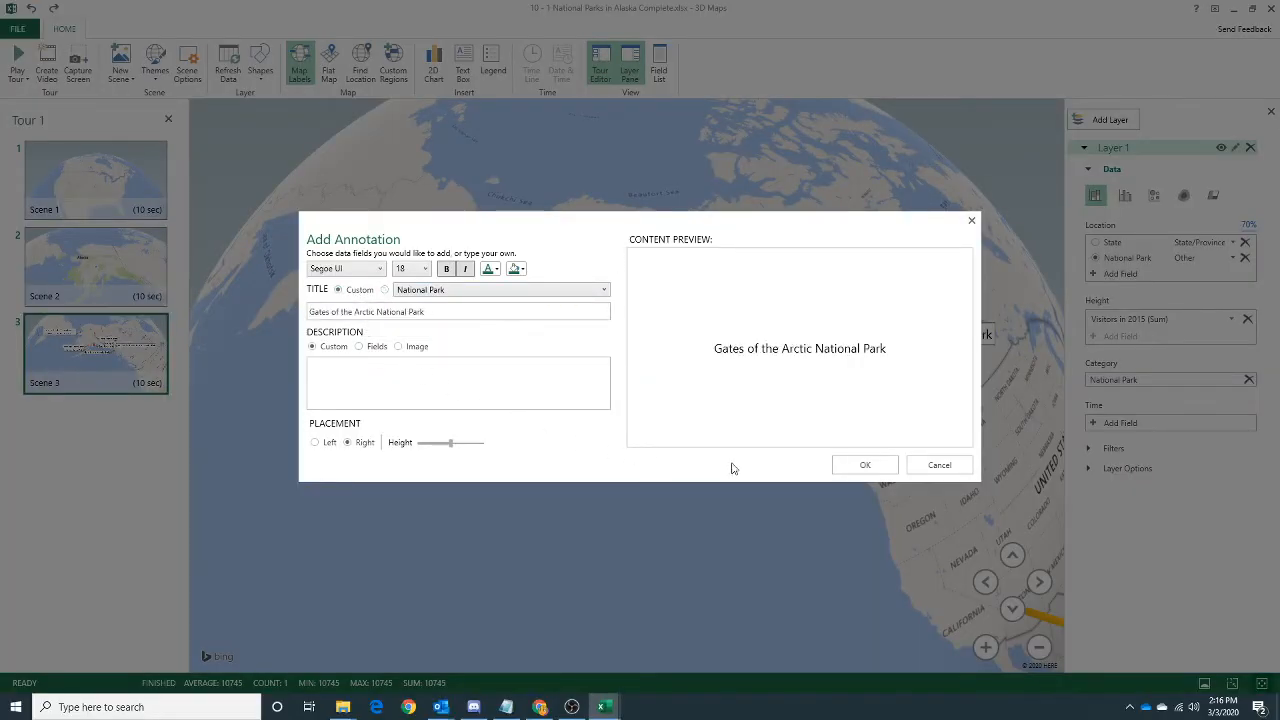
click(316, 444)
drag(450, 443, 430, 443)
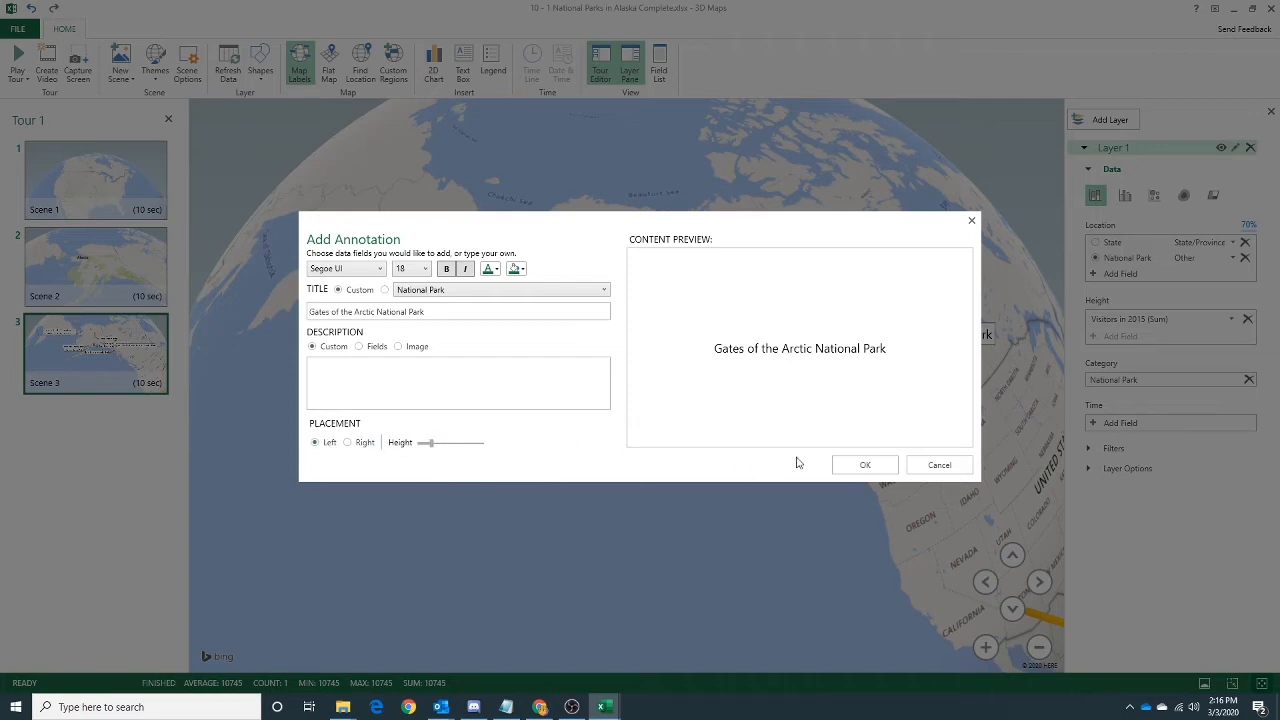
click(865, 464)
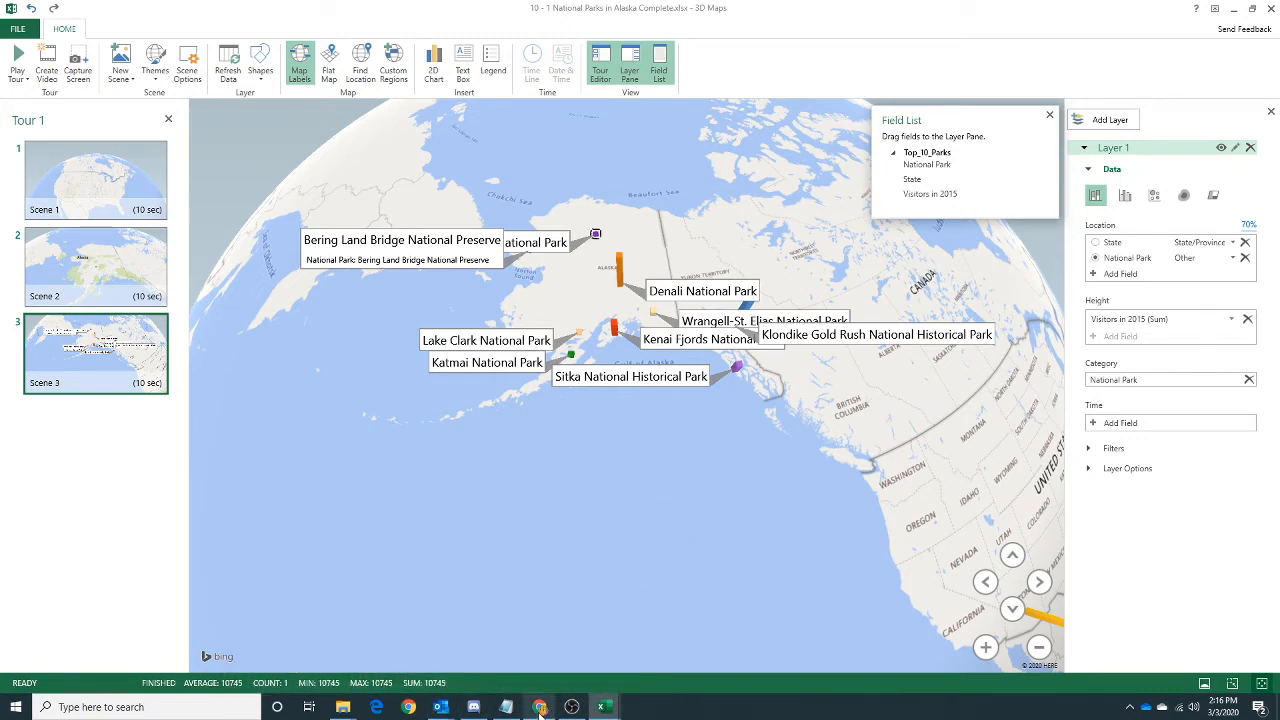
Read steps 11 and 12 of the lab instructions on the MindTap page in the browser and return to 3D Maps.
click(1233, 9)
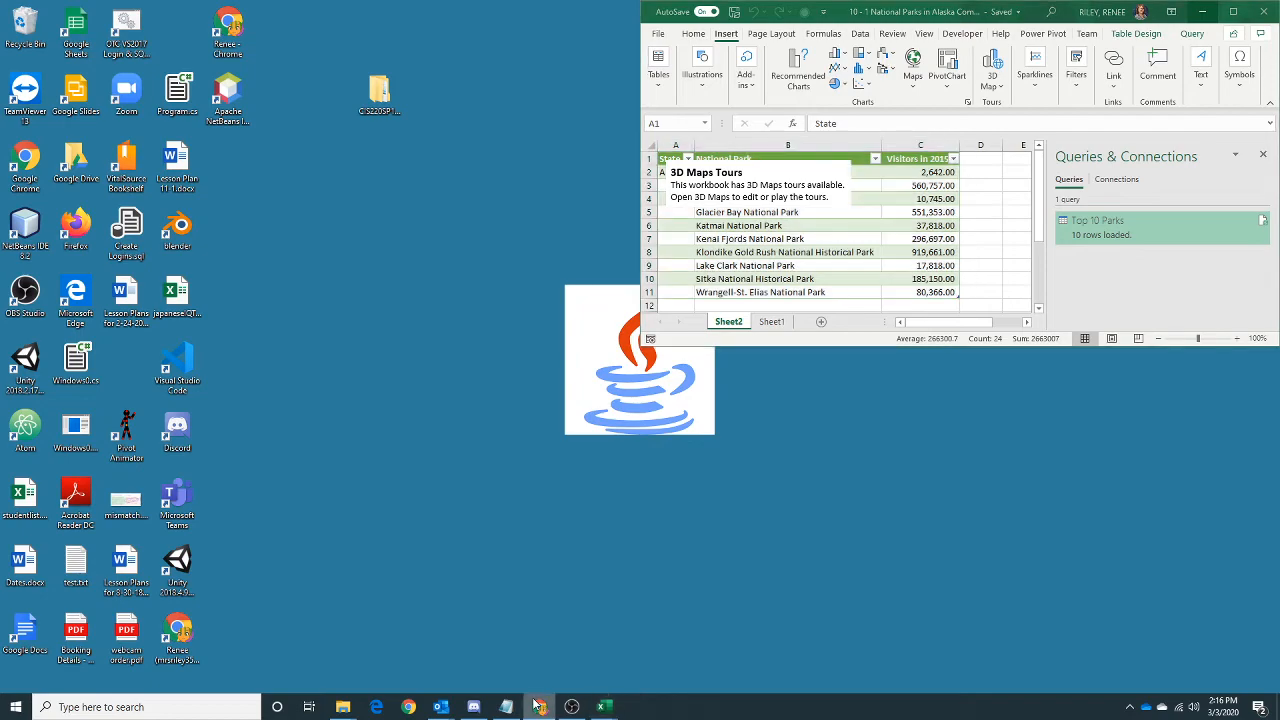
drag(1279, 70, 476, 0)
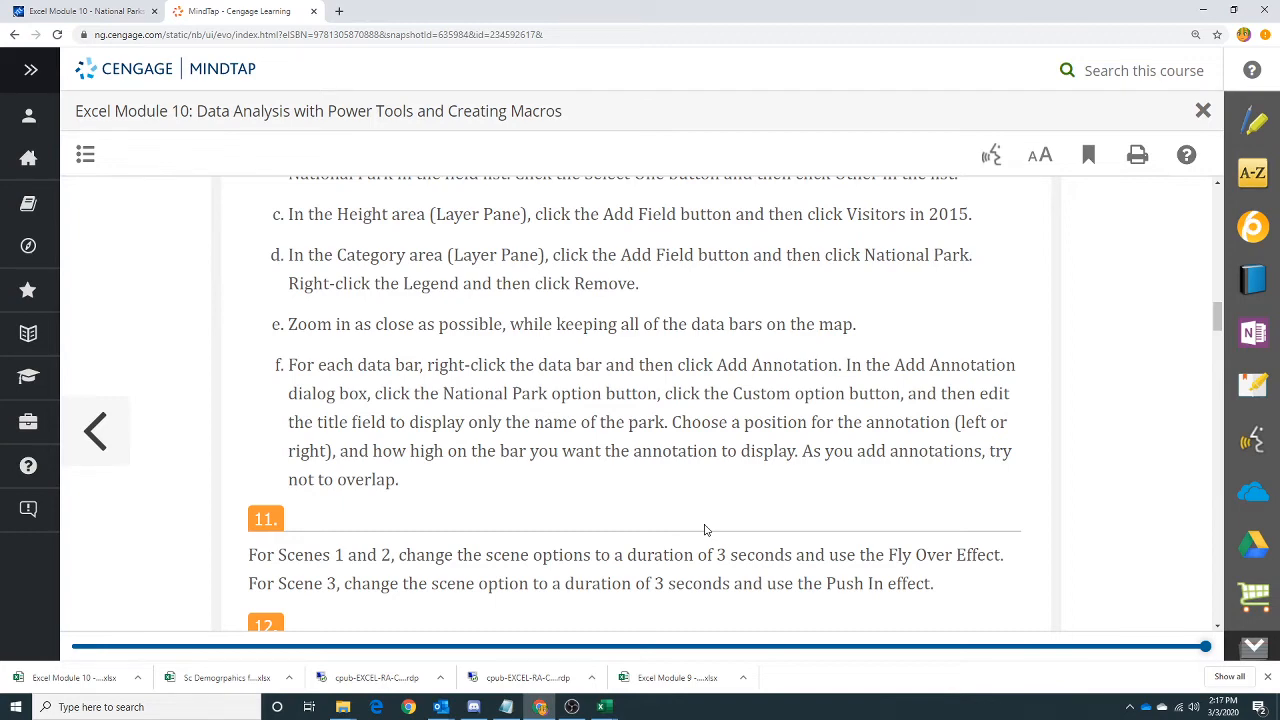
scroll(689, 475, down, 2)
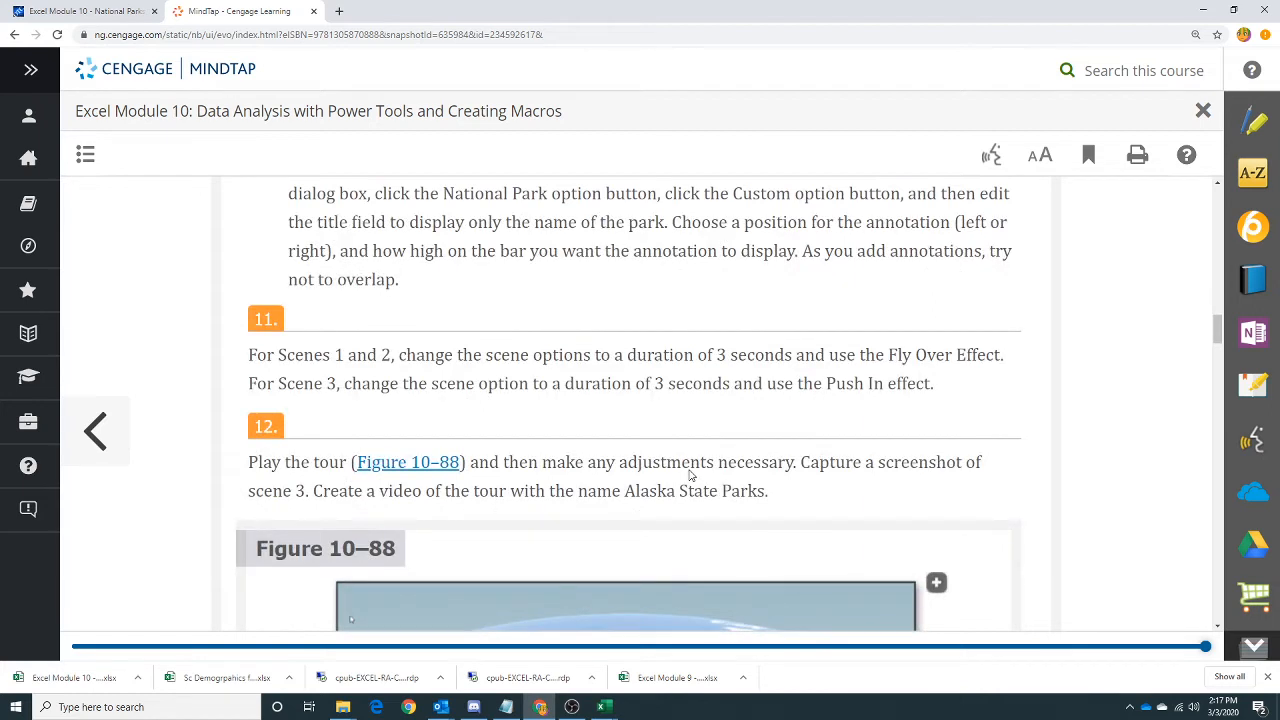
scroll(639, 437, down, 2)
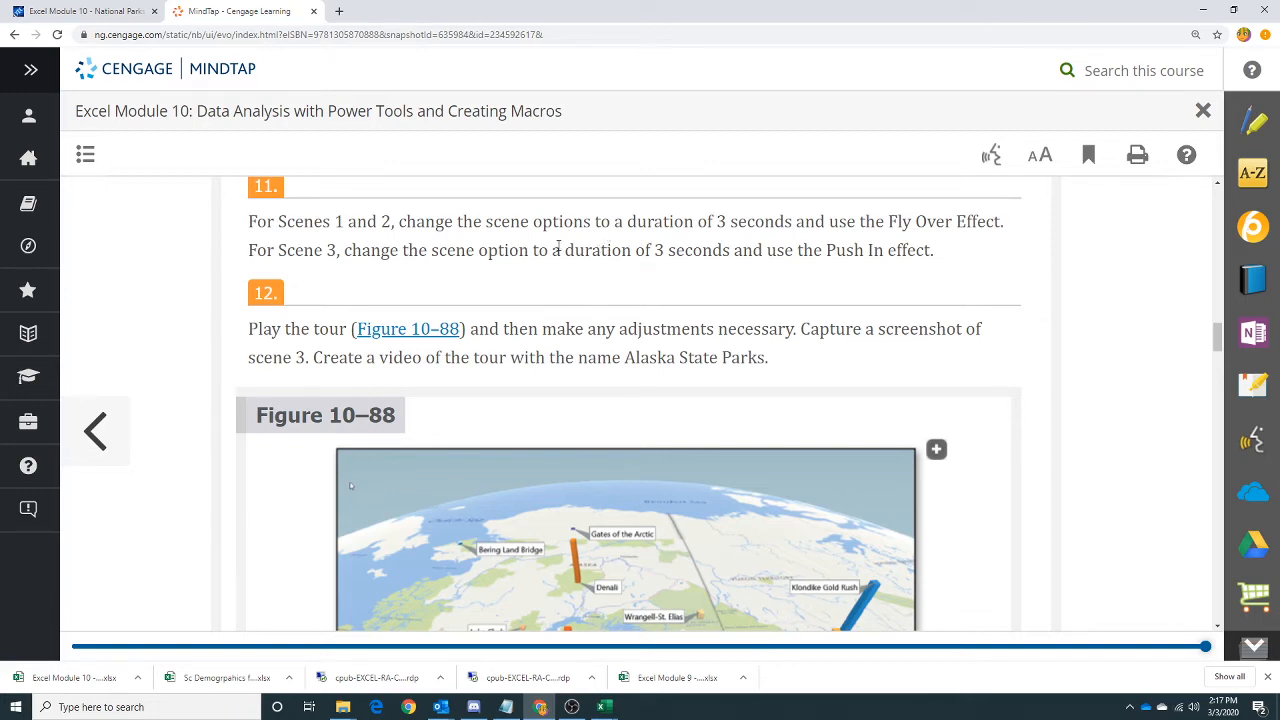
drag(543, 13, 1279, 130)
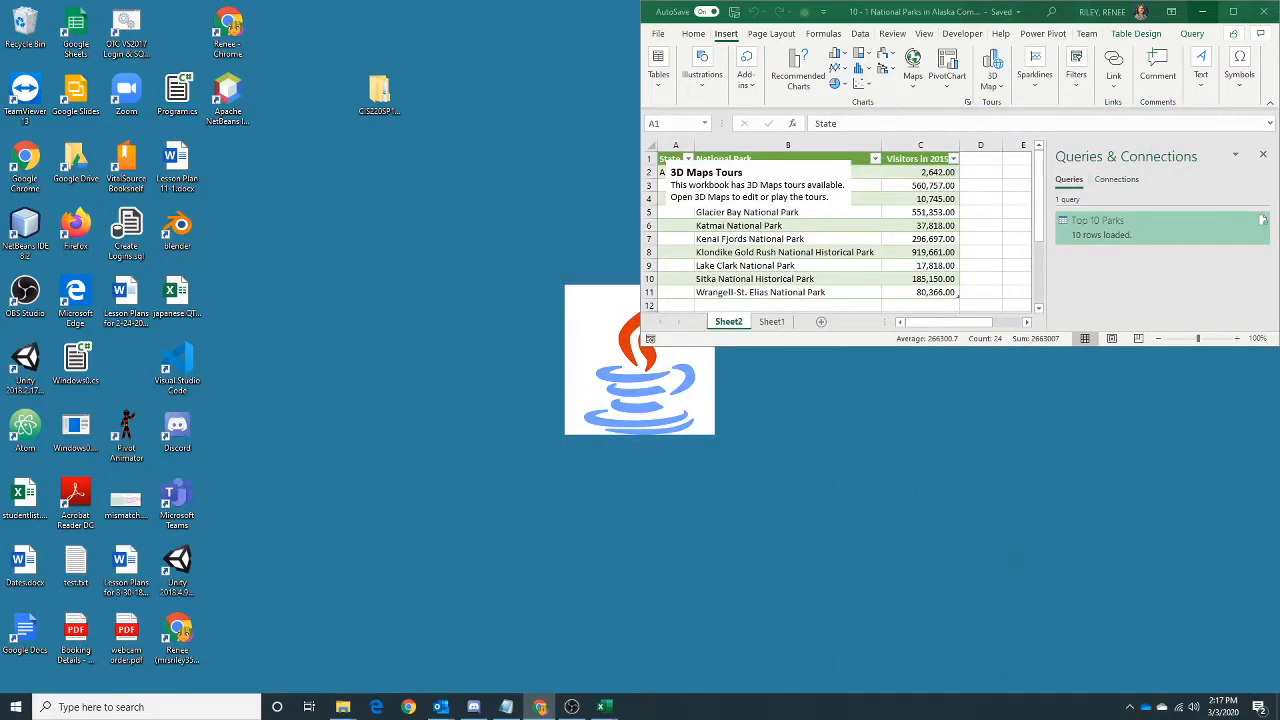
click(1233, 11)
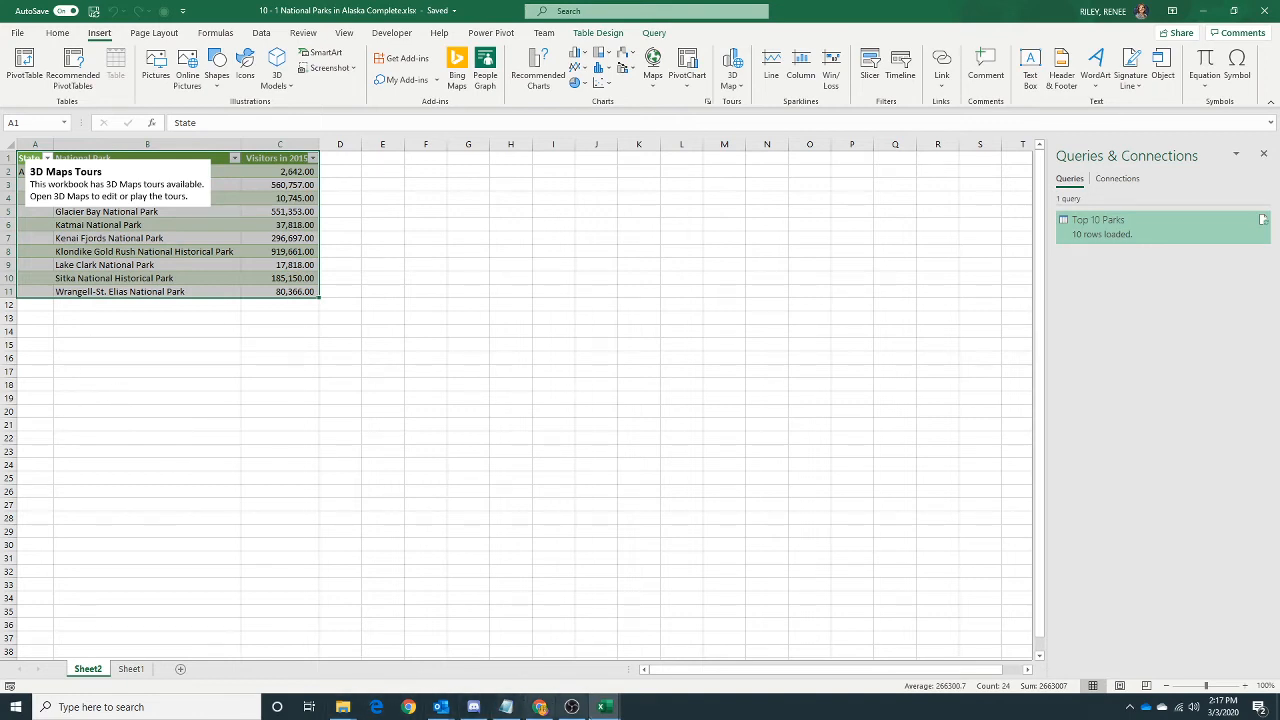
mouse_move(601, 709)
click(606, 662)
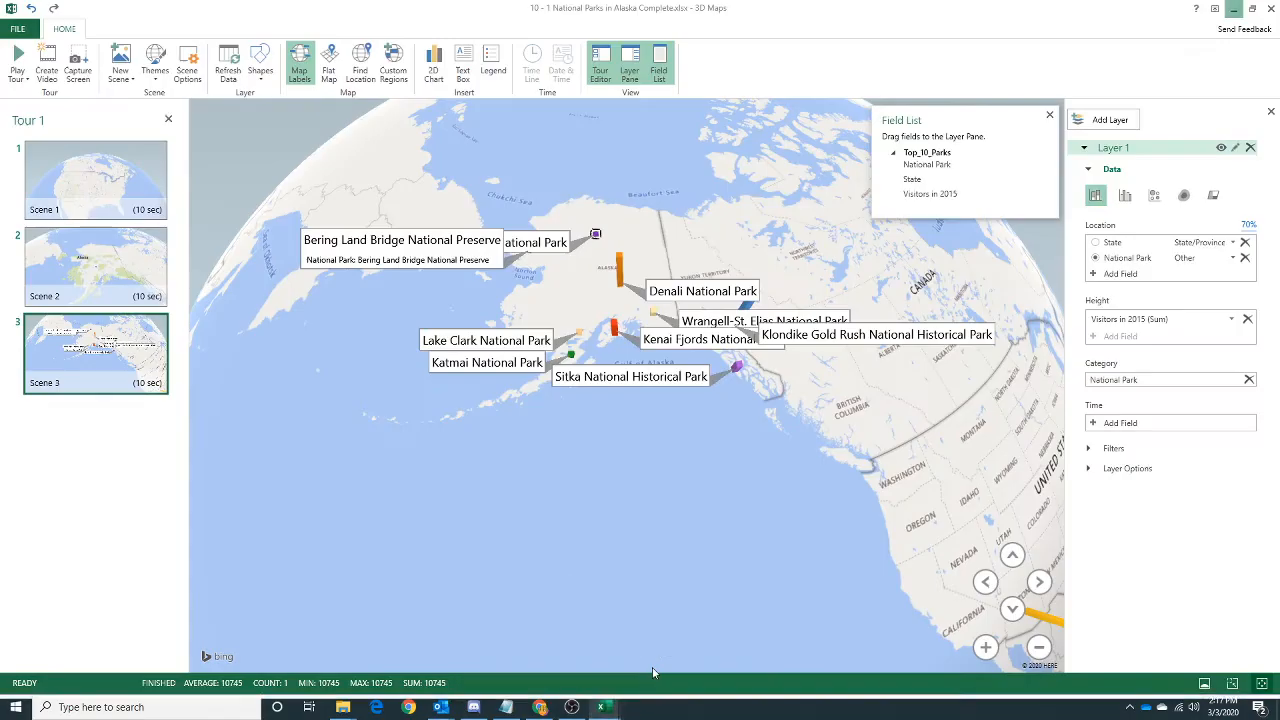
Set Scene 1's duration to 3 seconds and its effect to Fly Over in the scene options.
click(68, 163)
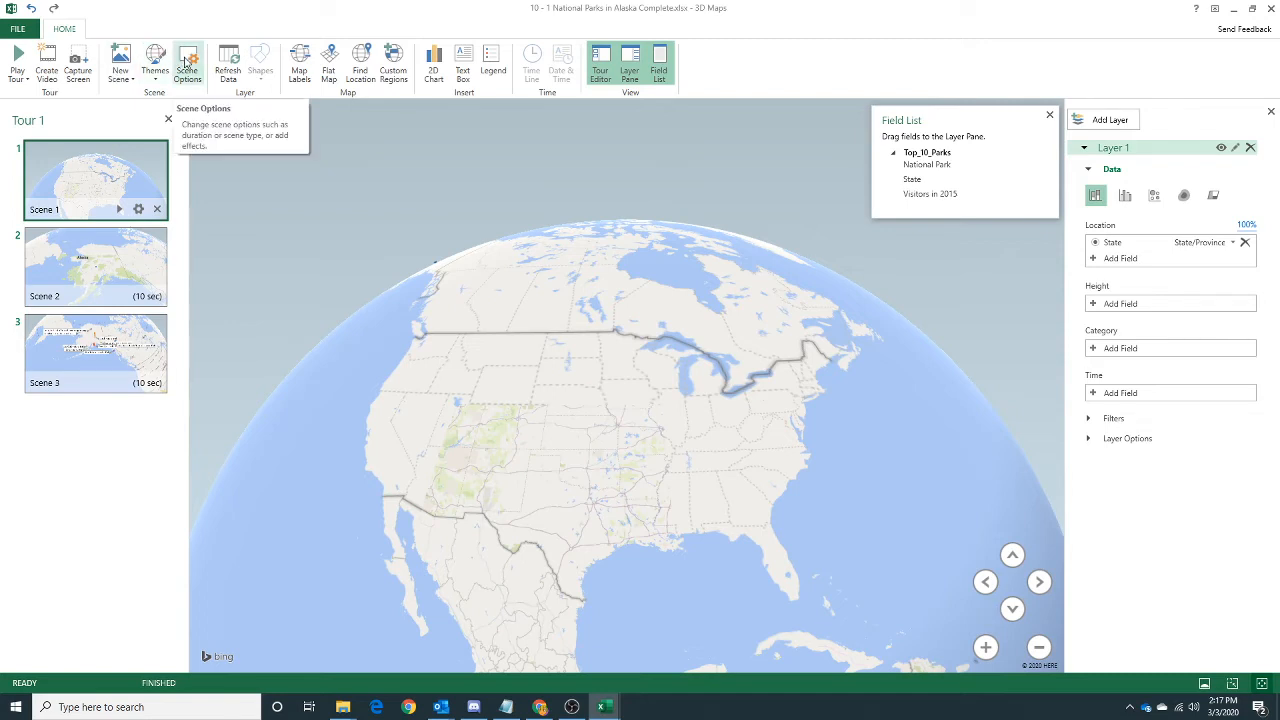
click(185, 64)
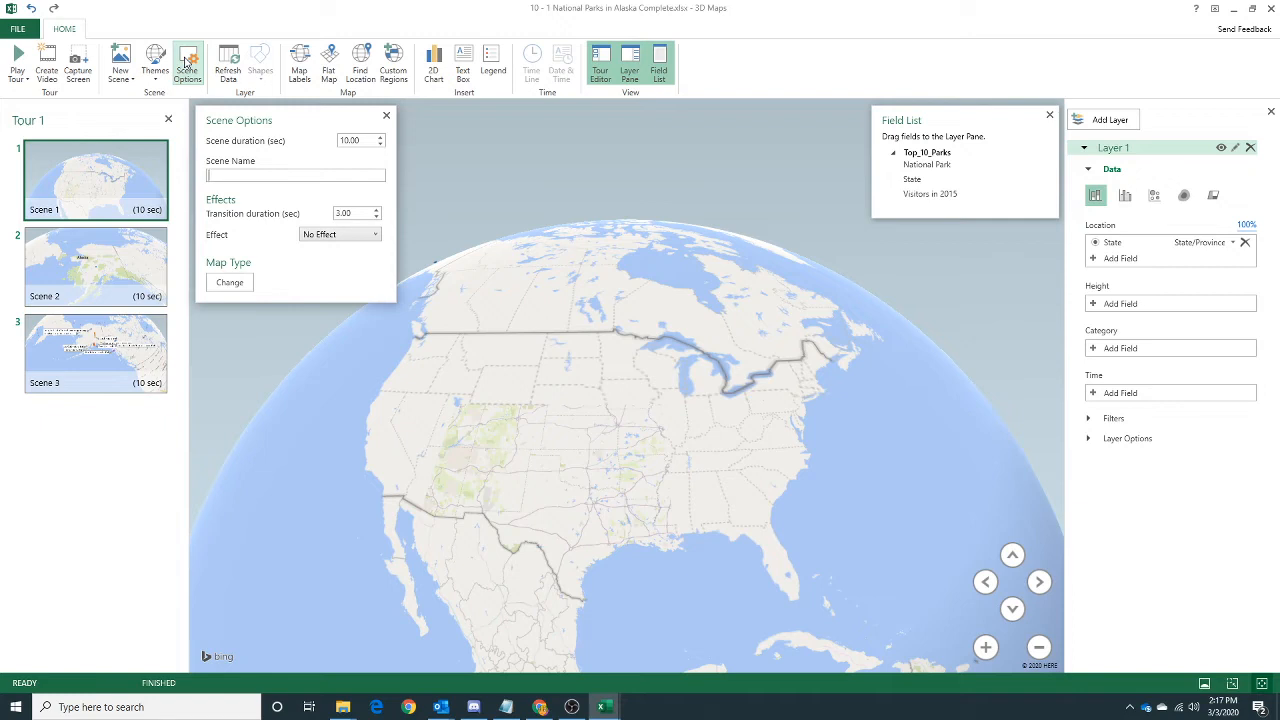
drag(362, 141, 333, 141)
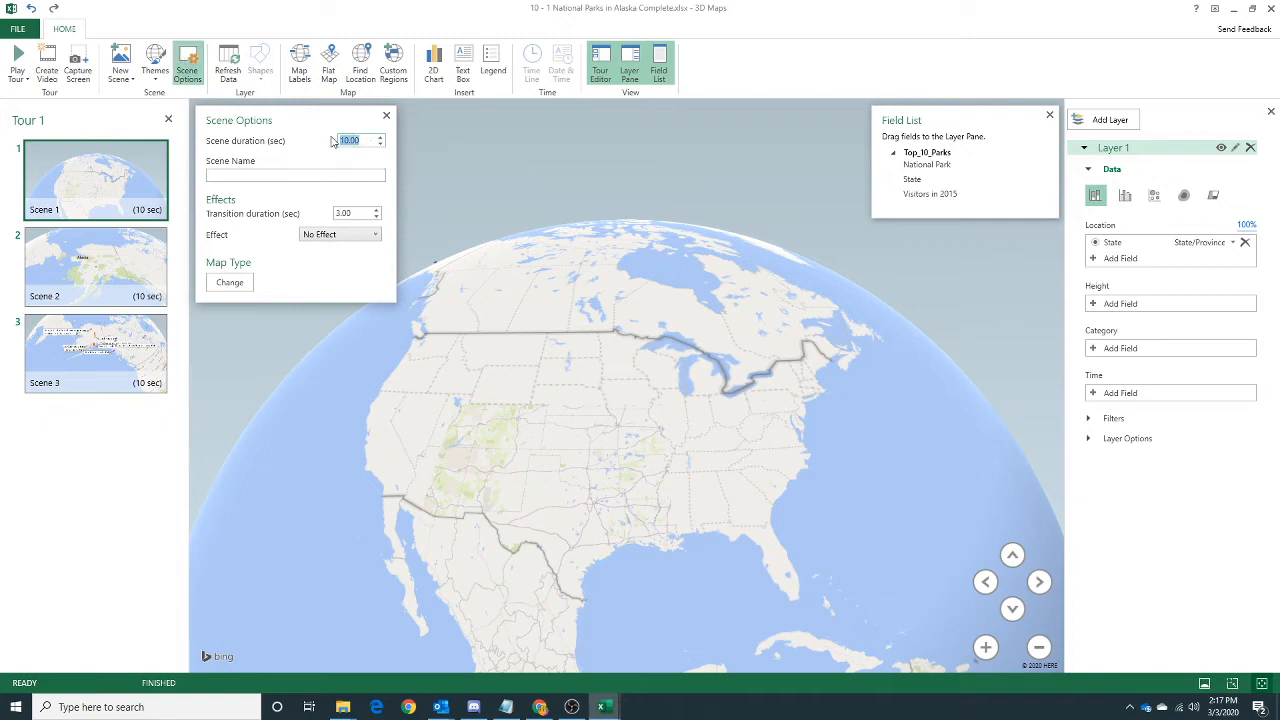
text(3)
click(364, 236)
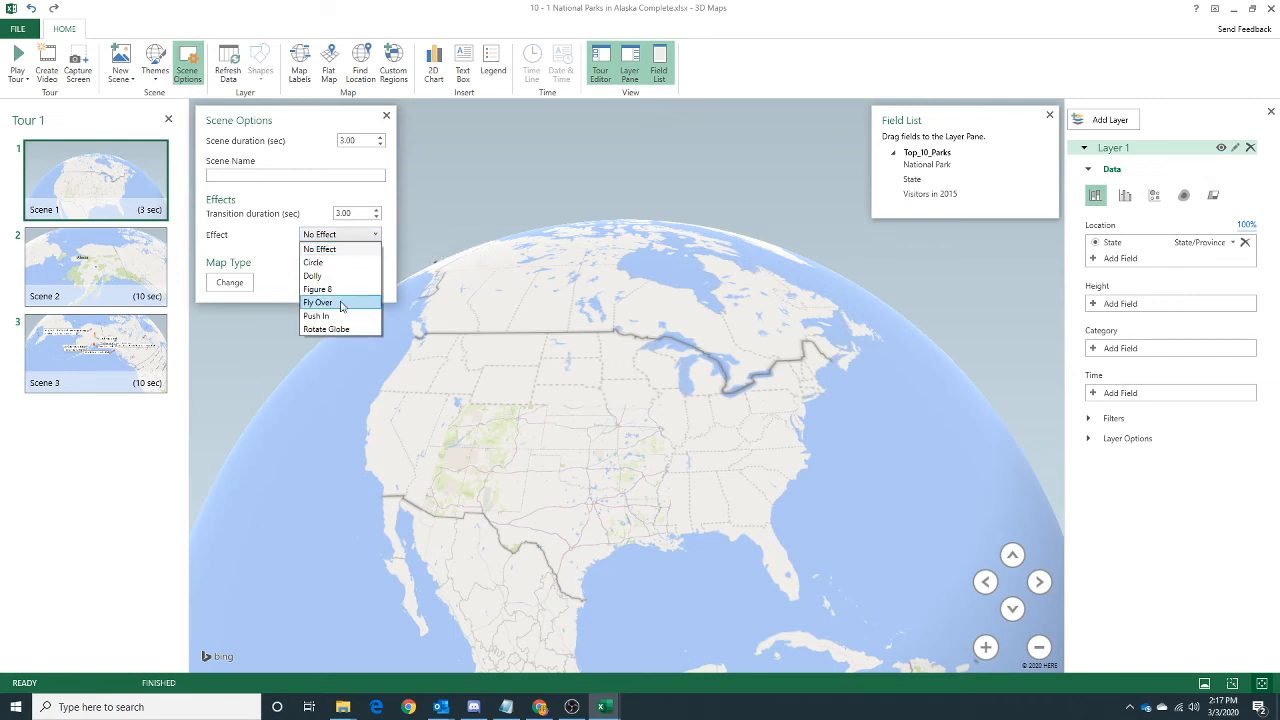
click(338, 316)
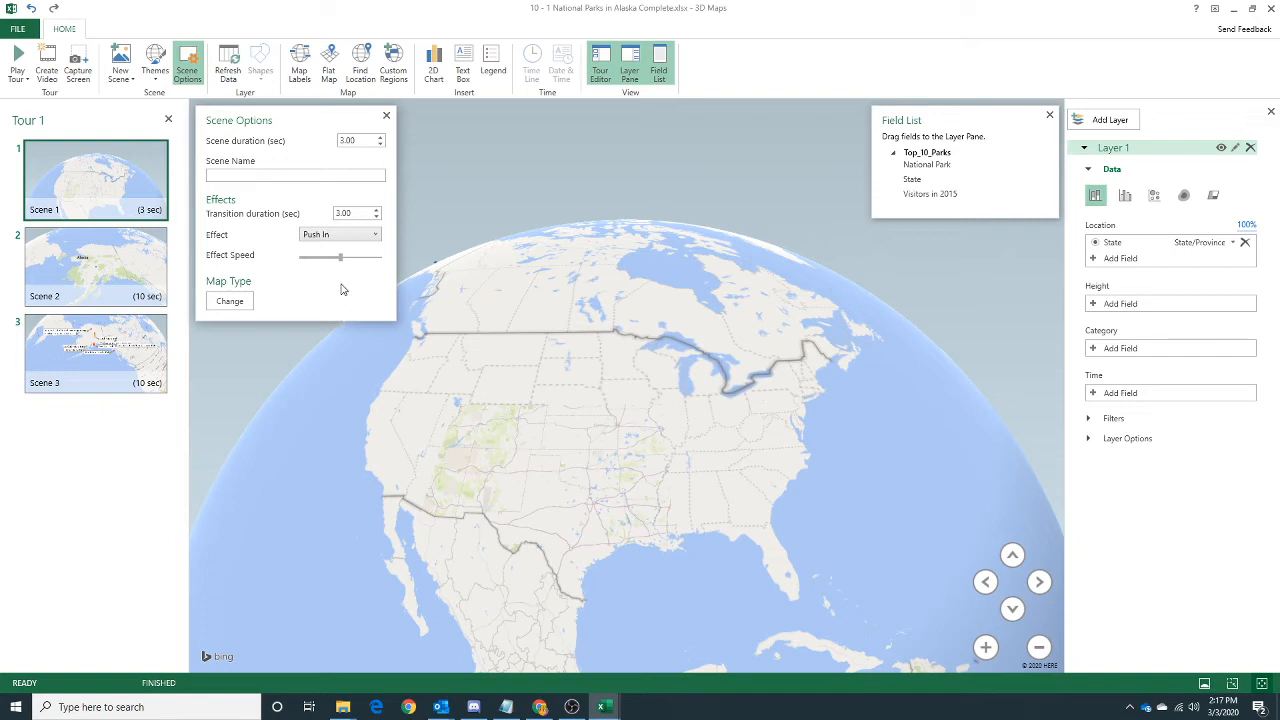
click(340, 236)
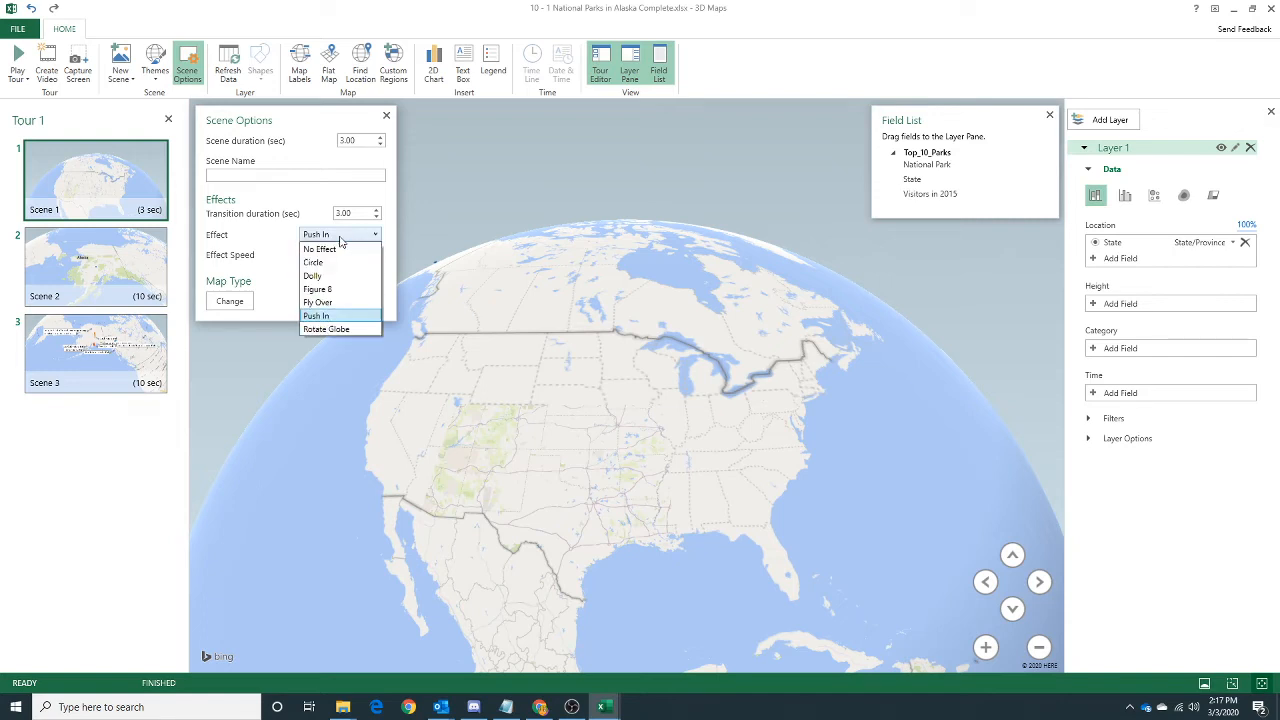
click(336, 302)
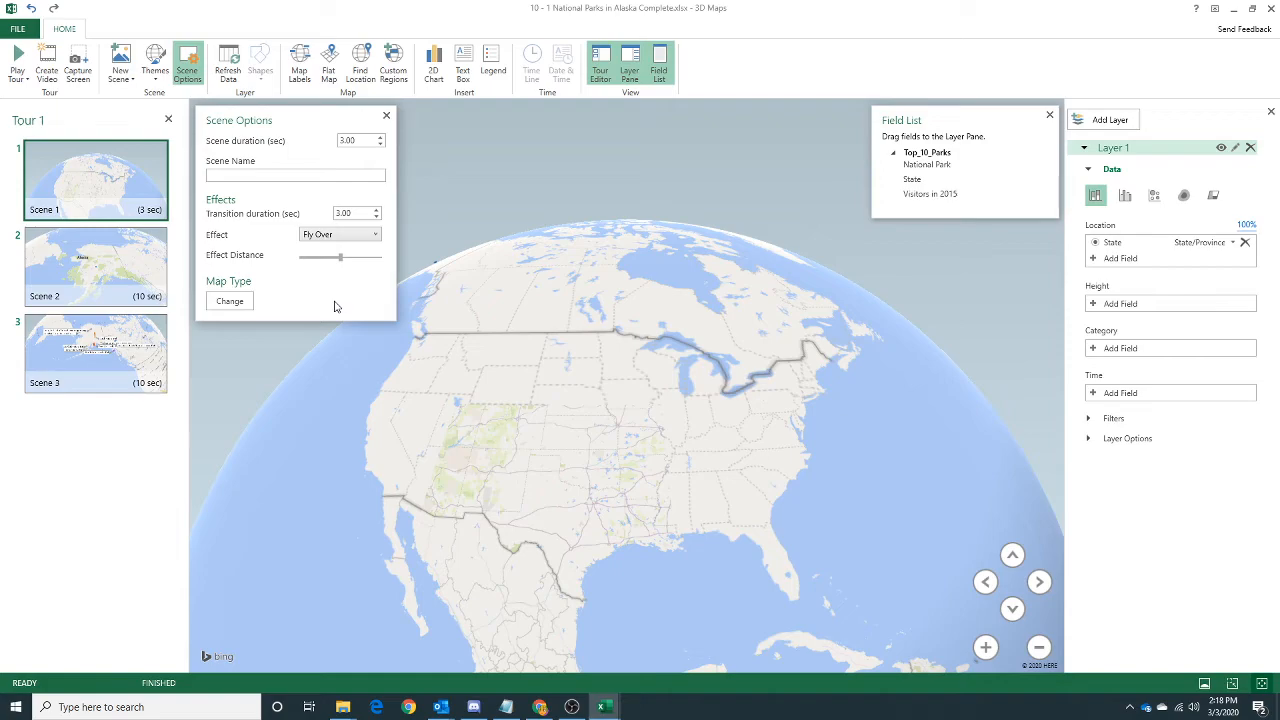
click(230, 302)
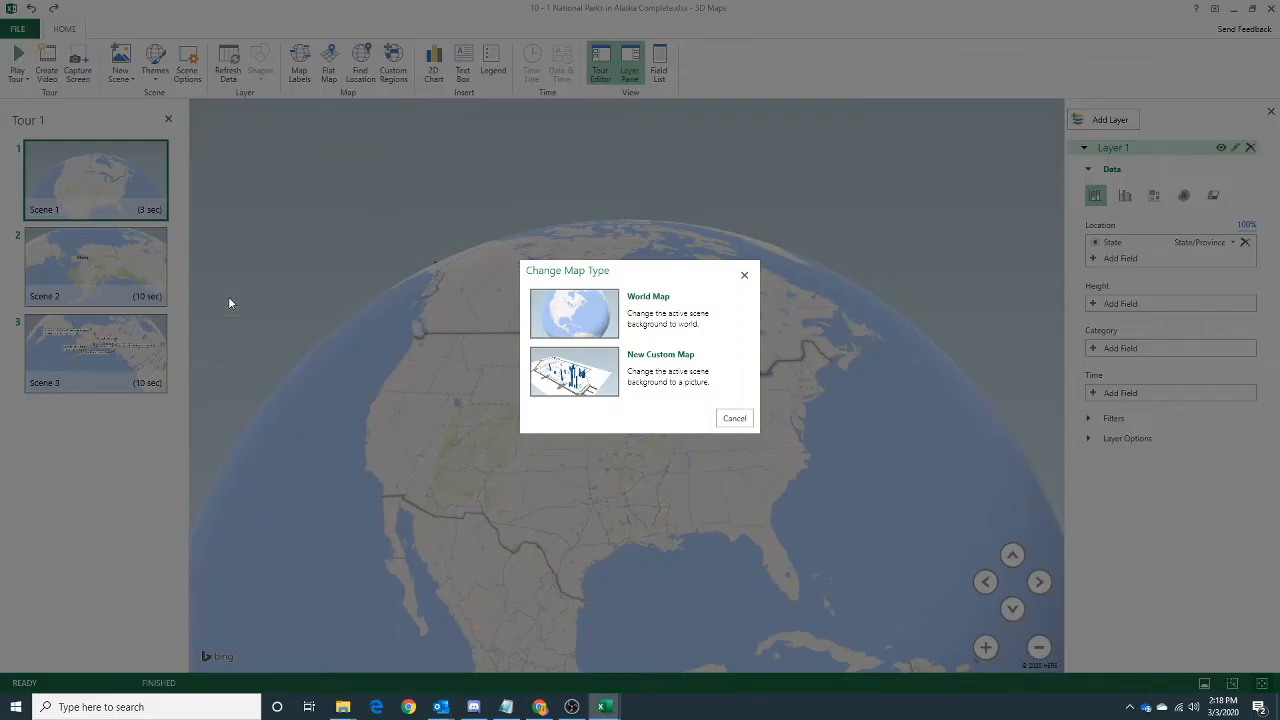
click(736, 418)
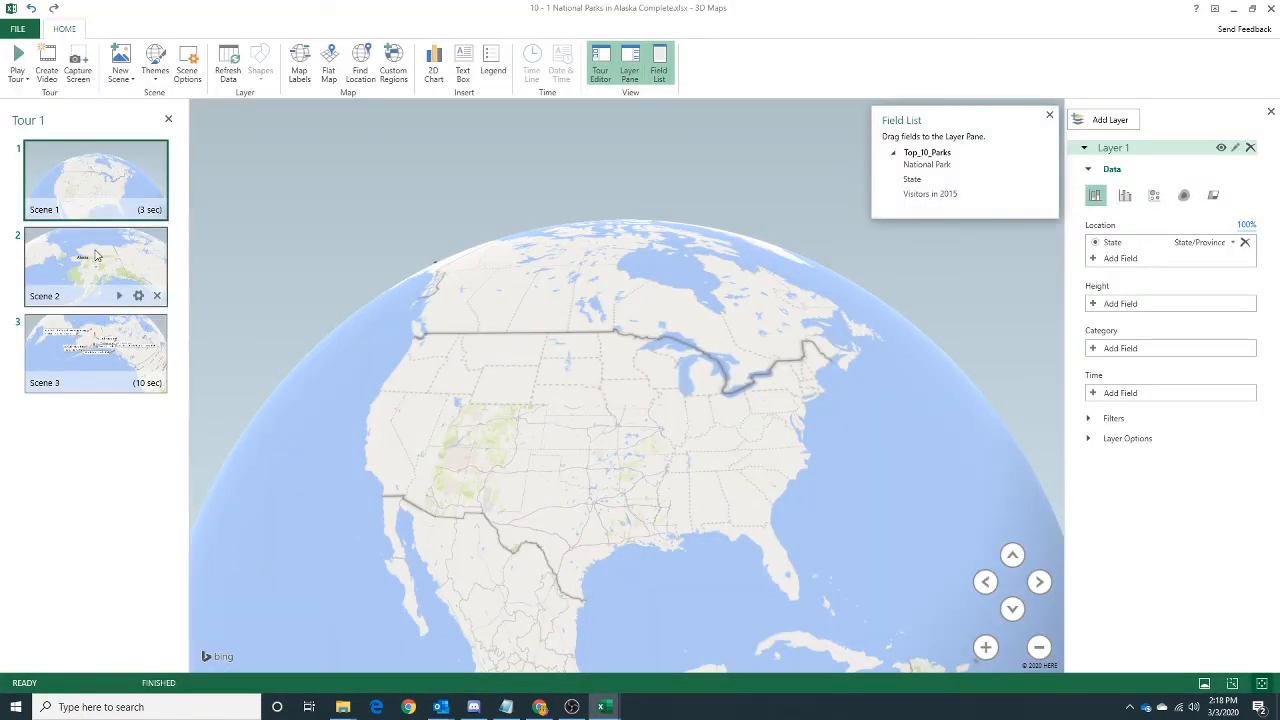
Set Scene 2's duration to 3 seconds and apply the Fly Over effect.
click(96, 256)
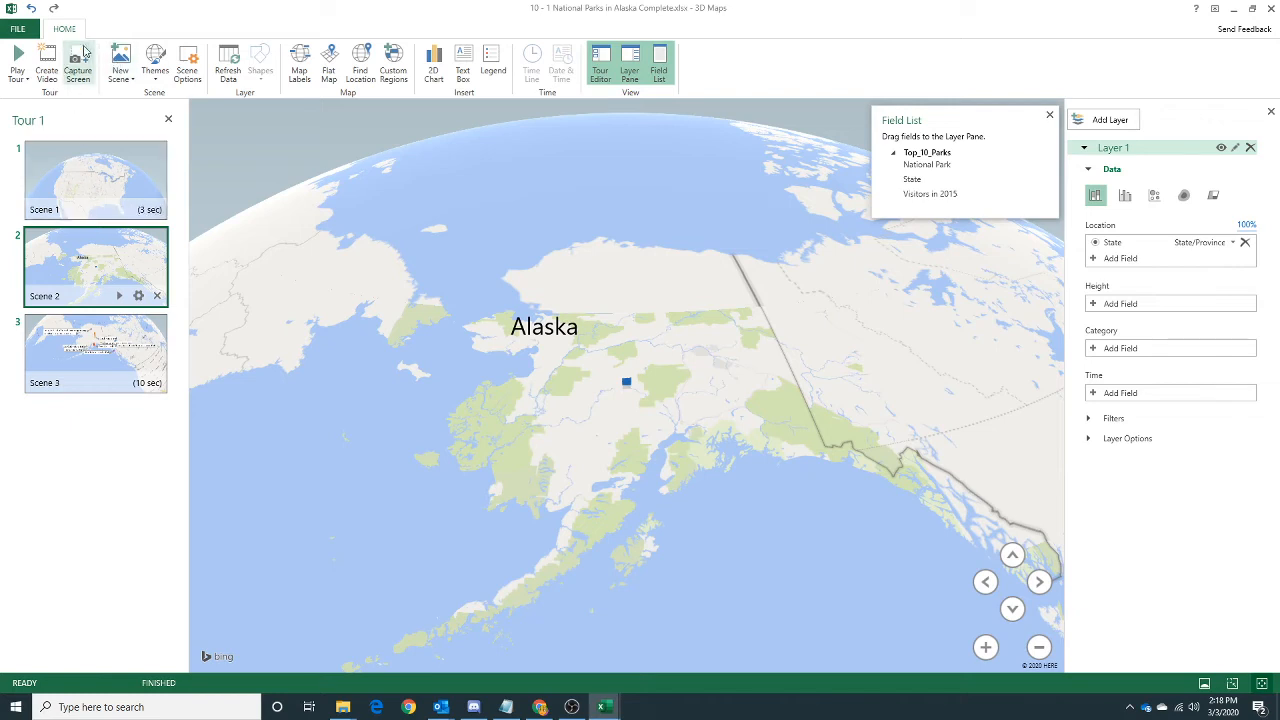
click(187, 66)
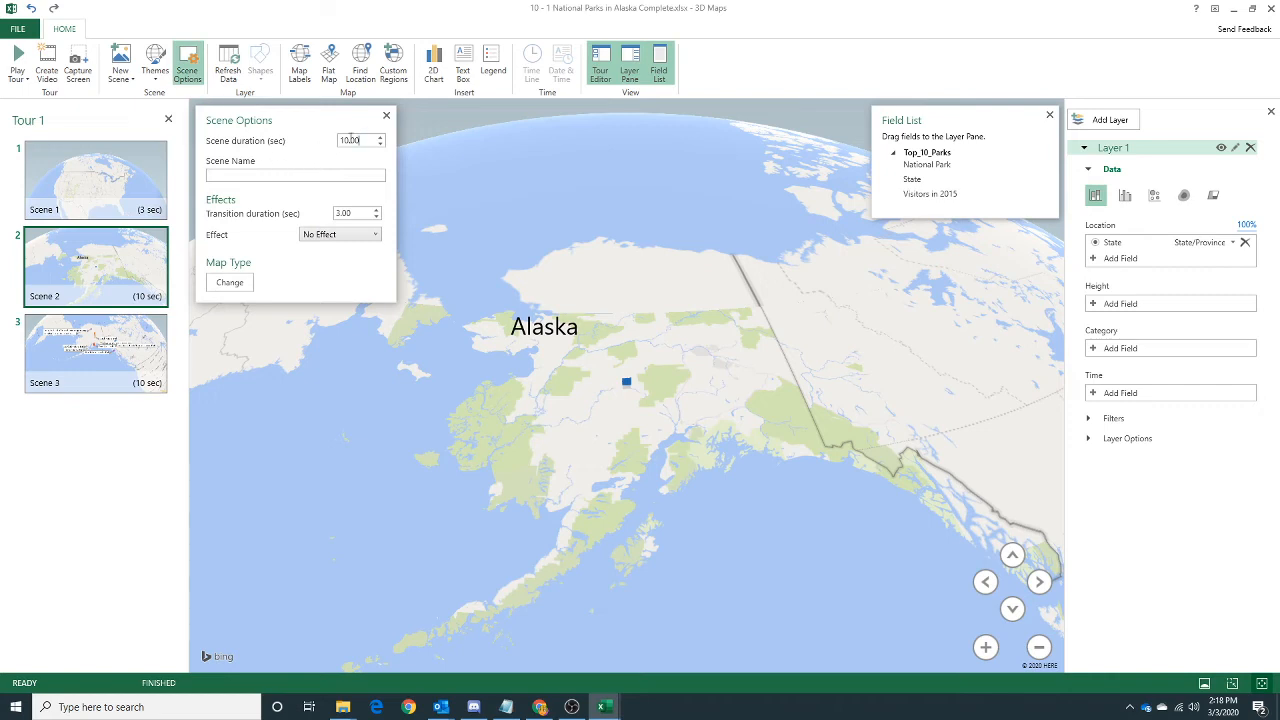
drag(358, 140, 323, 143)
text(3)
click(366, 235)
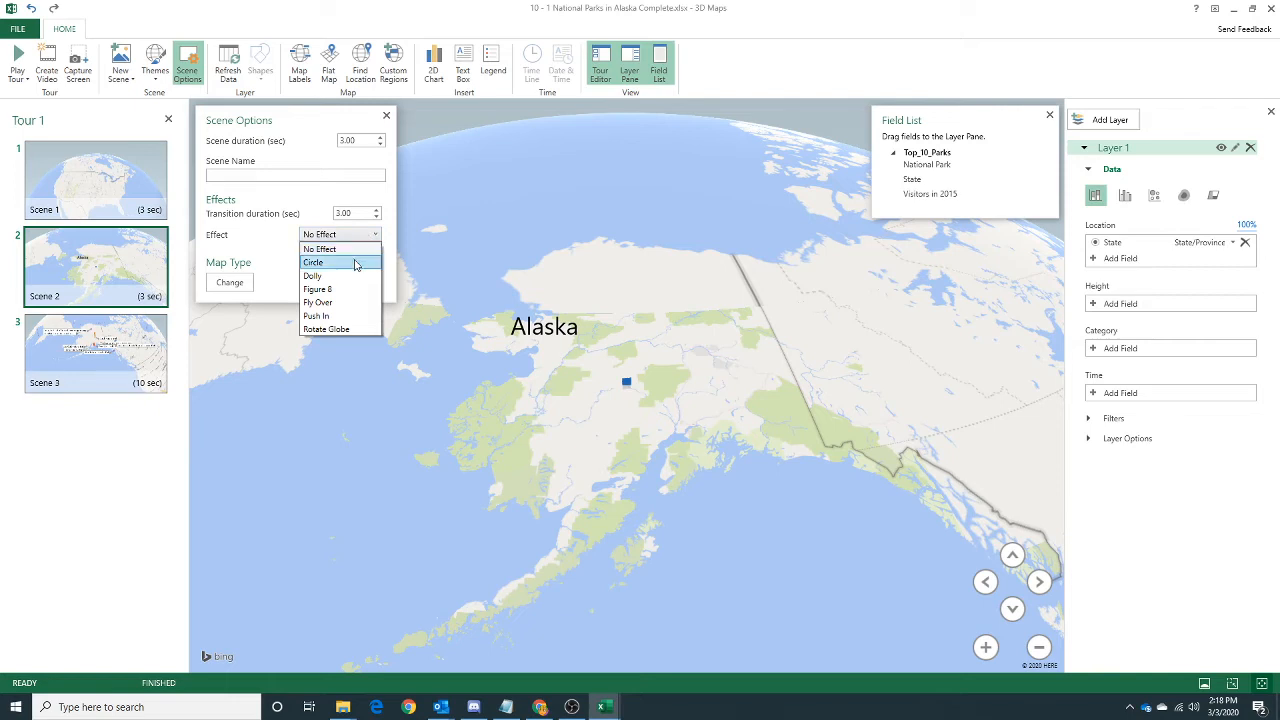
click(346, 302)
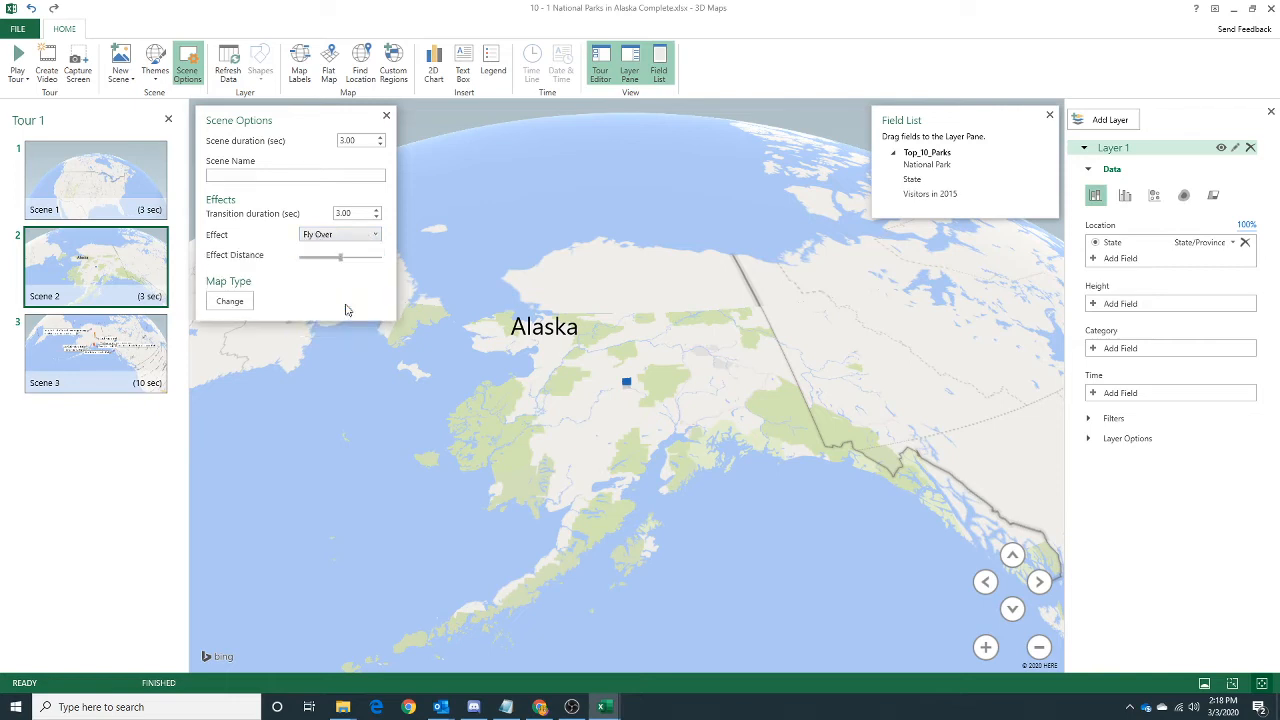
click(229, 295)
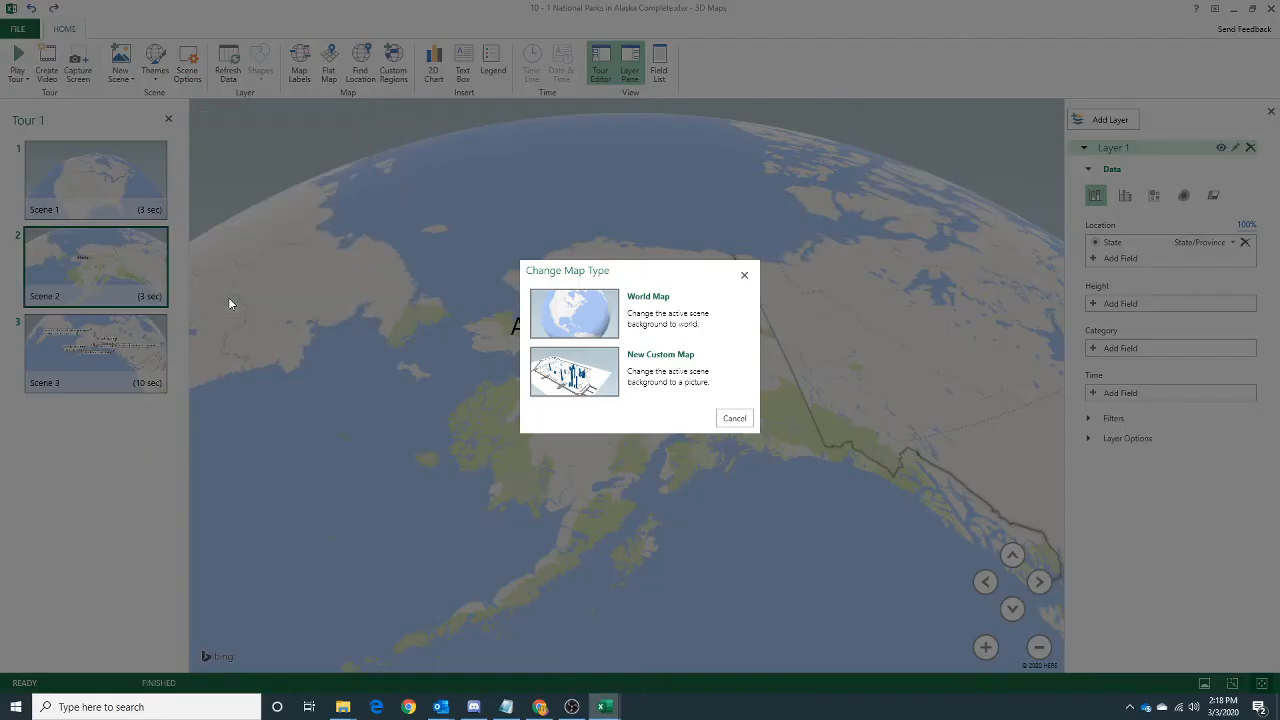
click(744, 274)
Set Scene 3's duration to 3 seconds and apply the Push In effect.
click(118, 326)
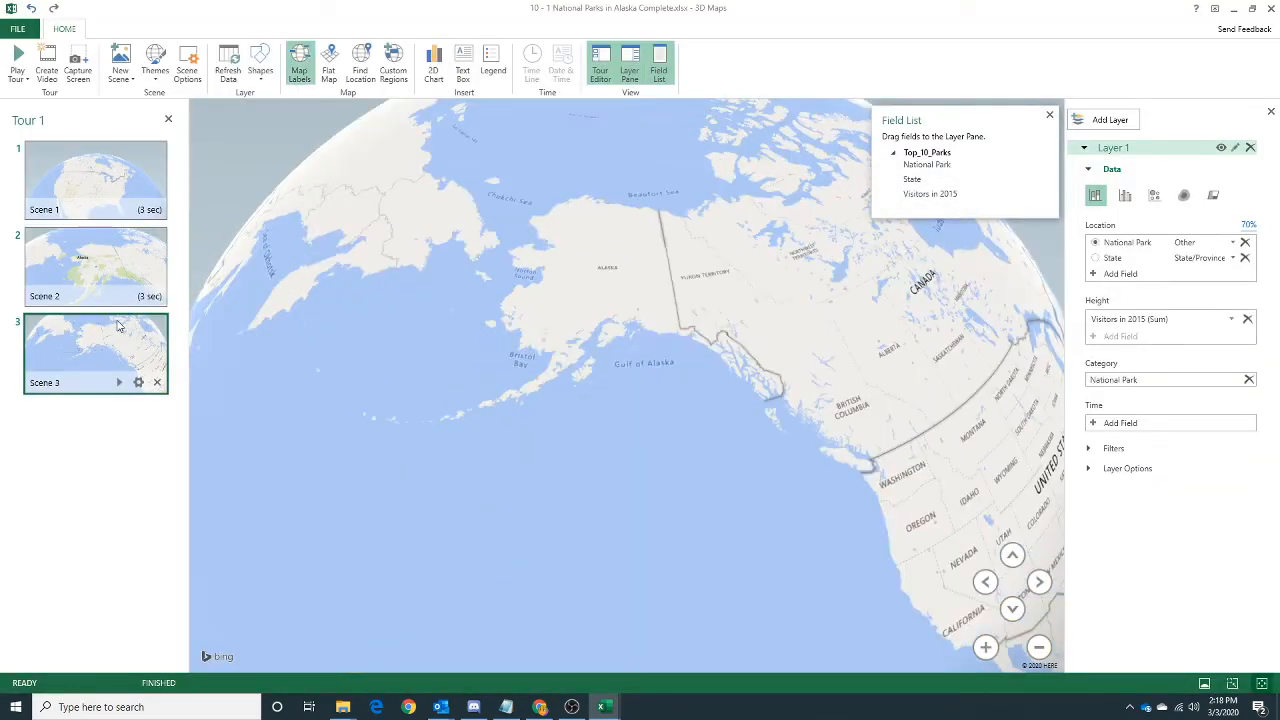
click(188, 80)
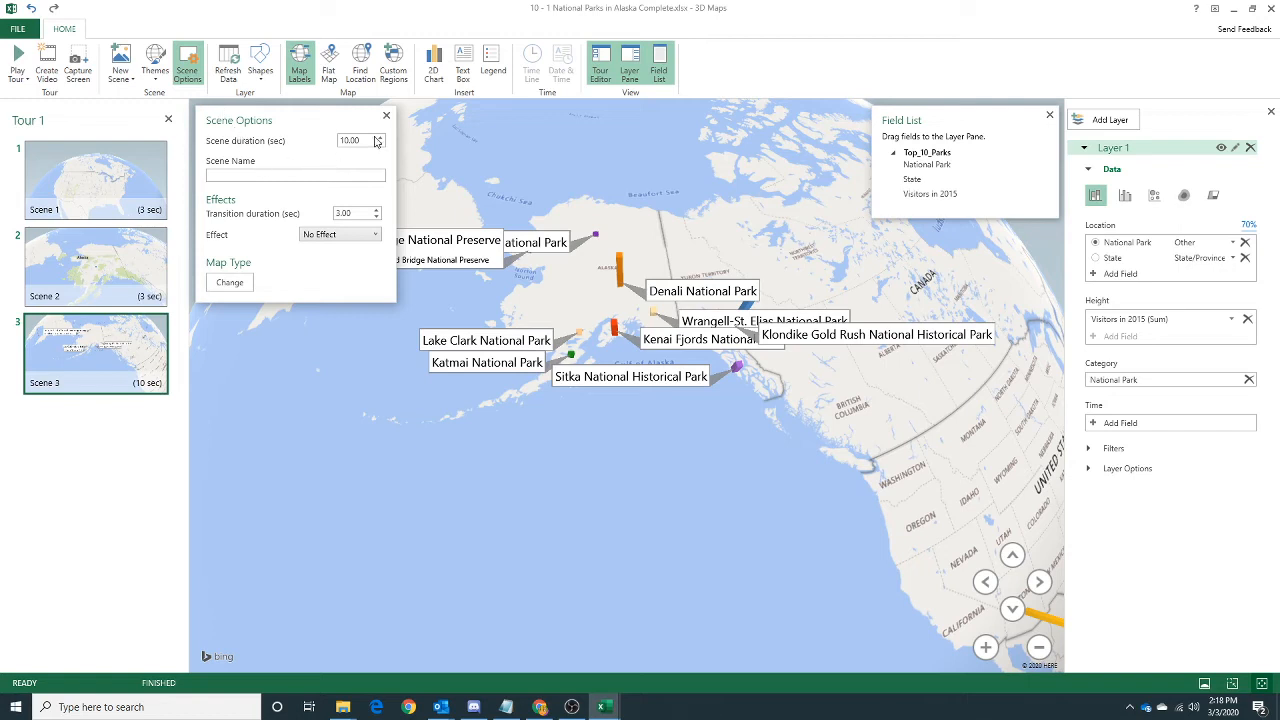
drag(364, 139, 324, 141)
text(34)
key(BackSpace)
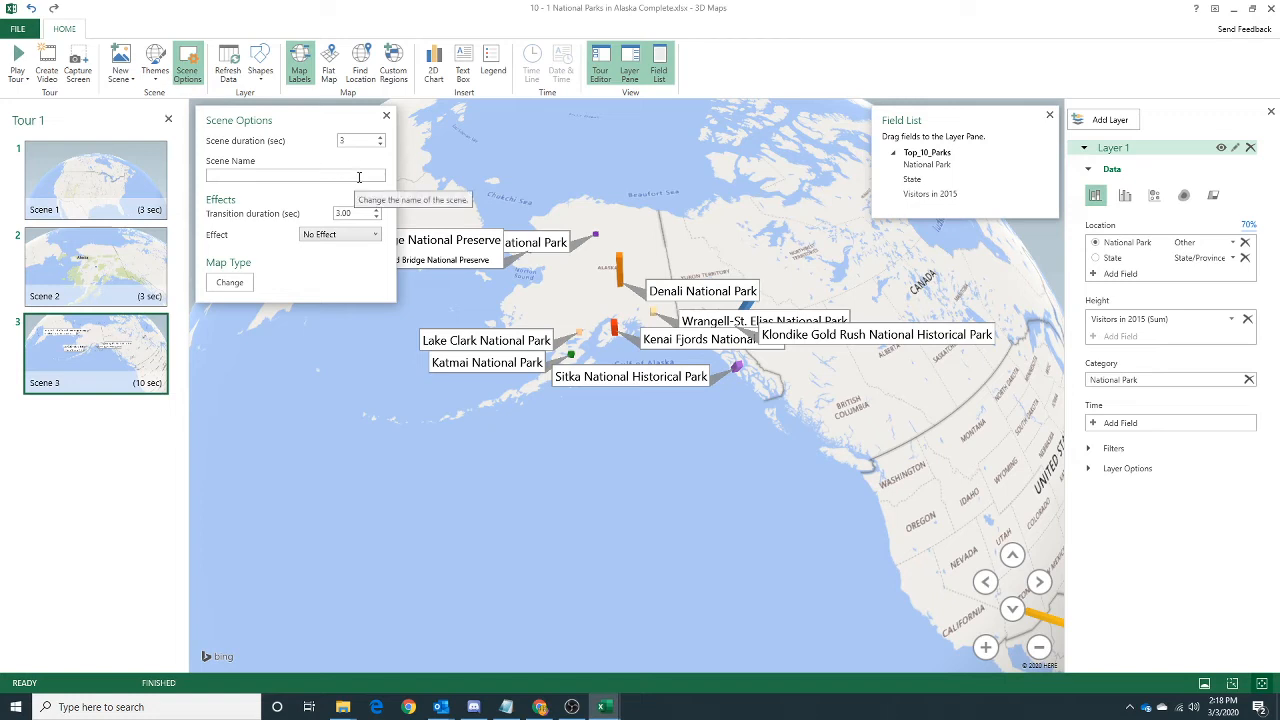
click(337, 236)
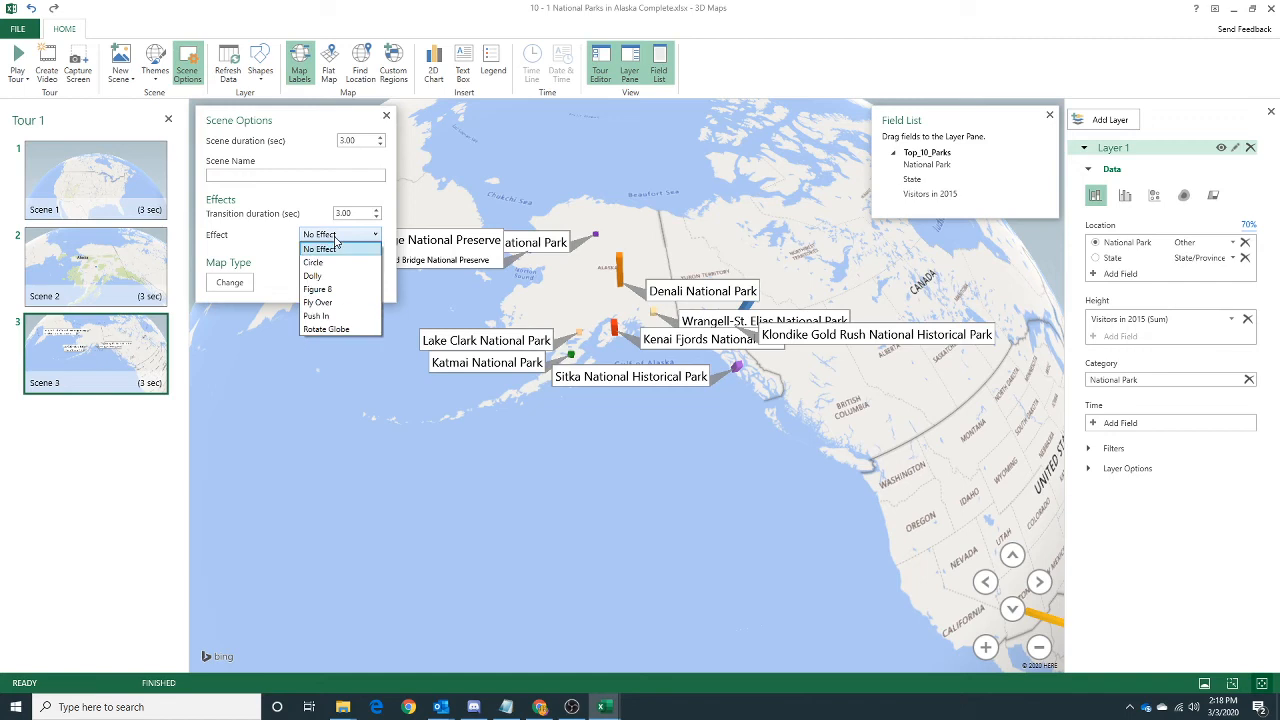
click(334, 316)
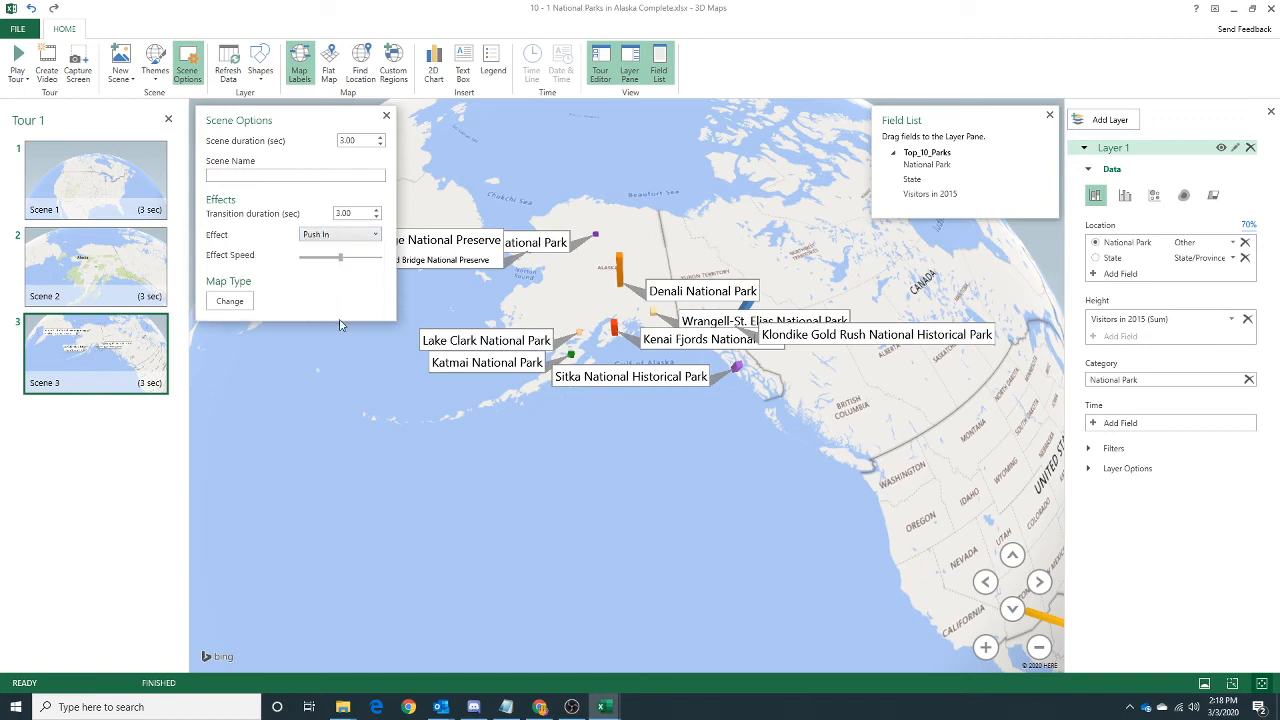
mouse_move(447, 350)
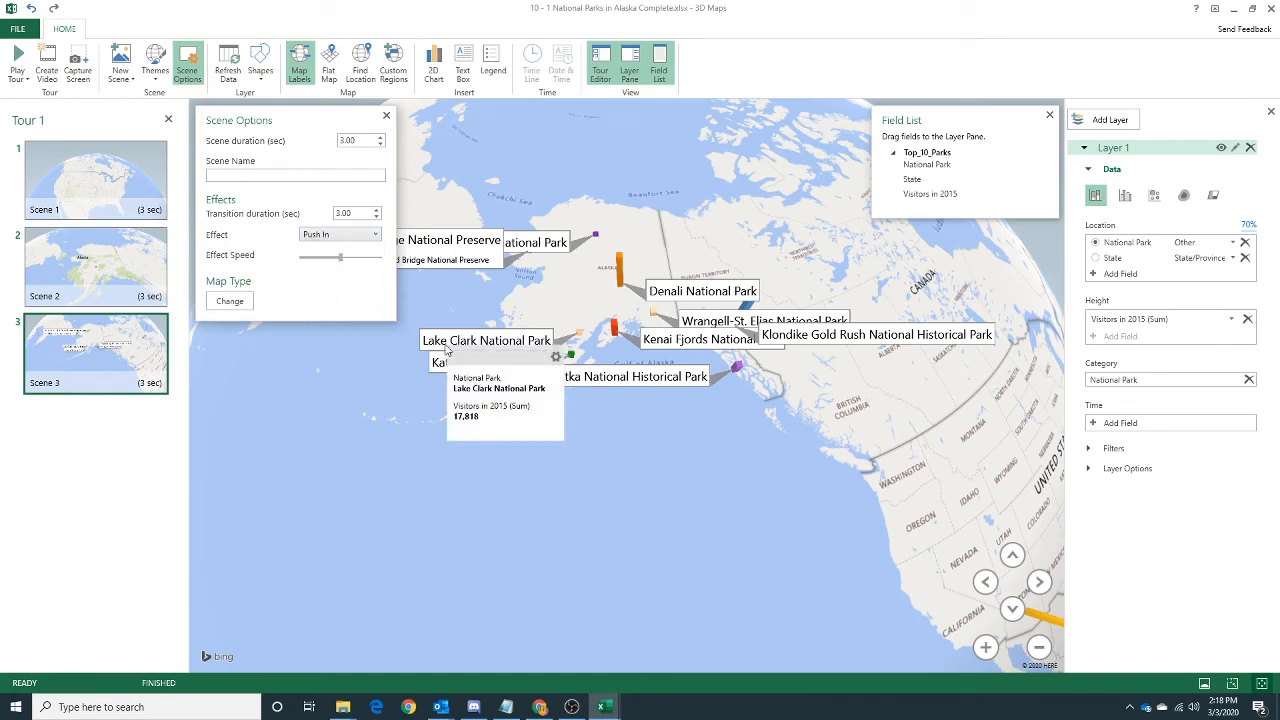
click(230, 301)
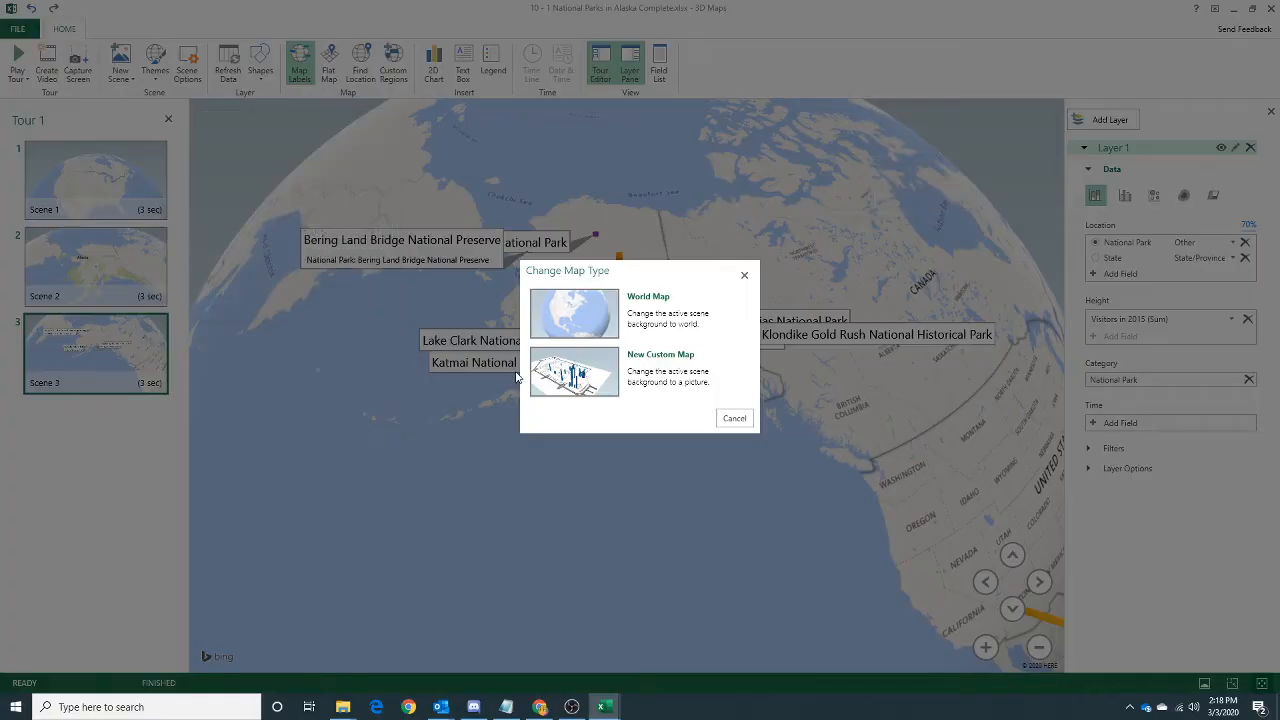
click(744, 275)
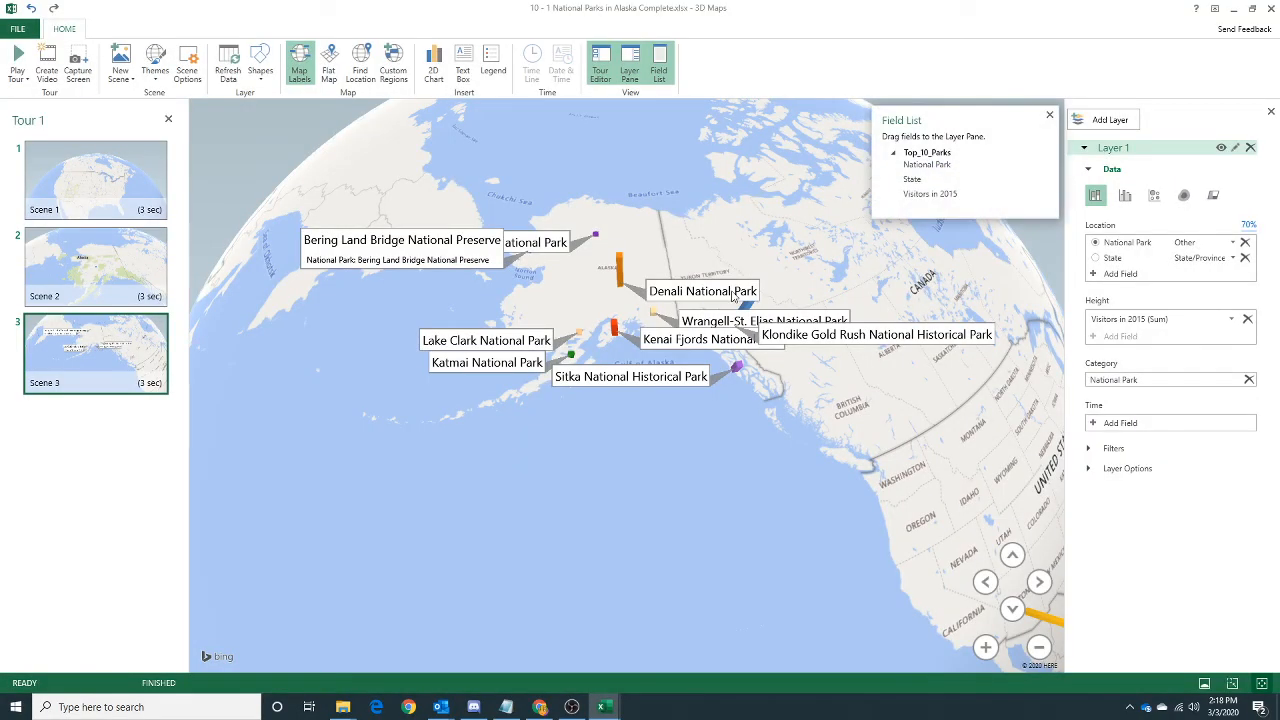
Play the tour through all three scenes in full screen and return to the tour editor.
mouse_move(748, 302)
click(17, 56)
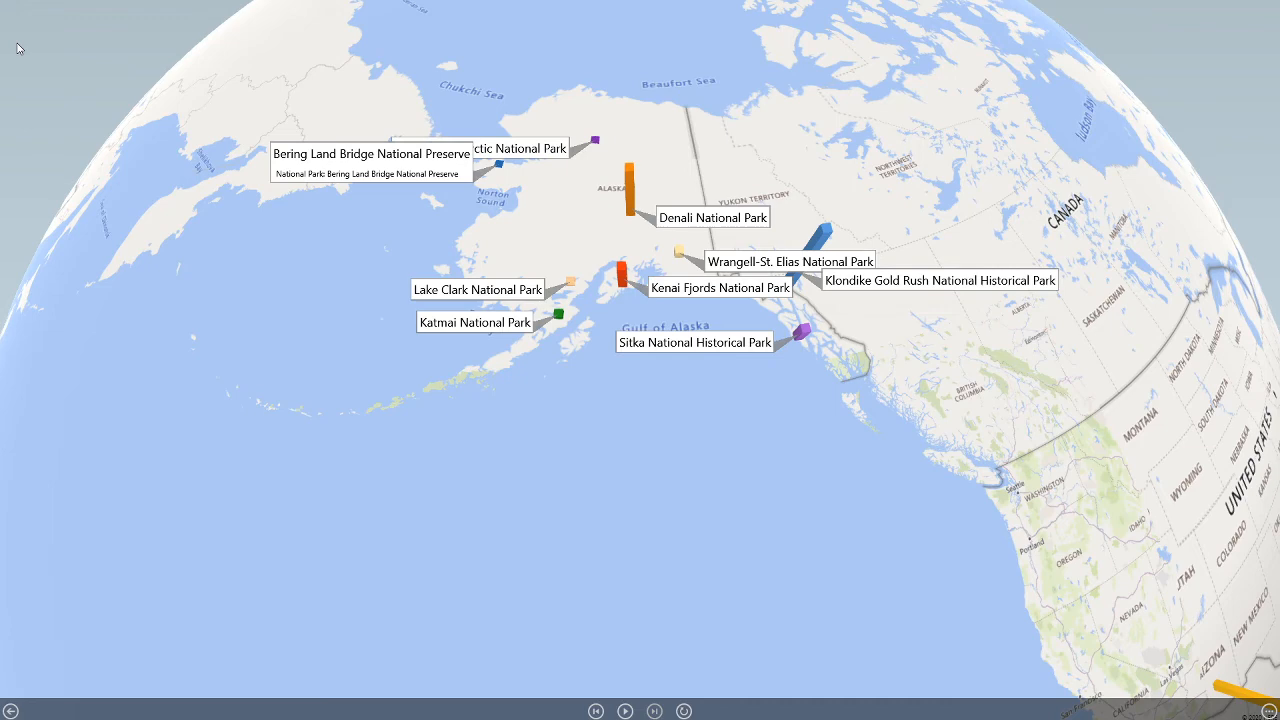
key(Escape)
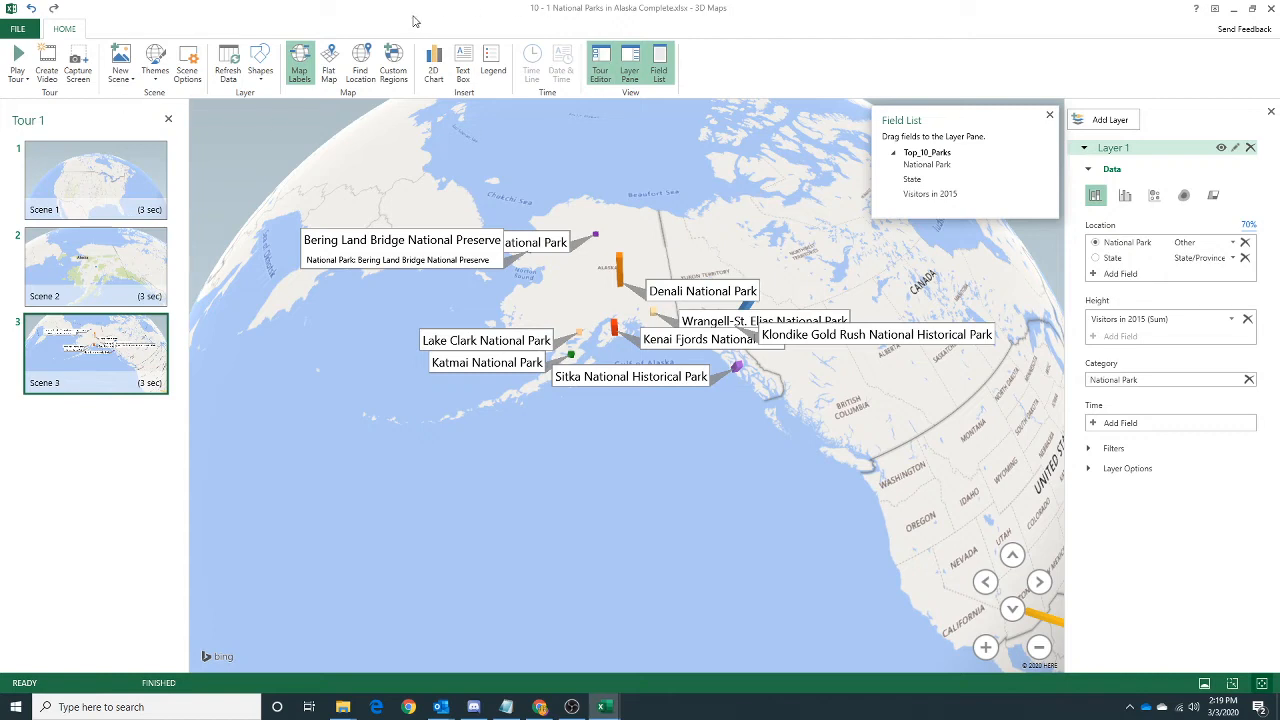
Create a tour video at Computers & Tablets (720p) quality and choose the college OneDrive's Documents > CIS201 folder as its save location.
click(46, 68)
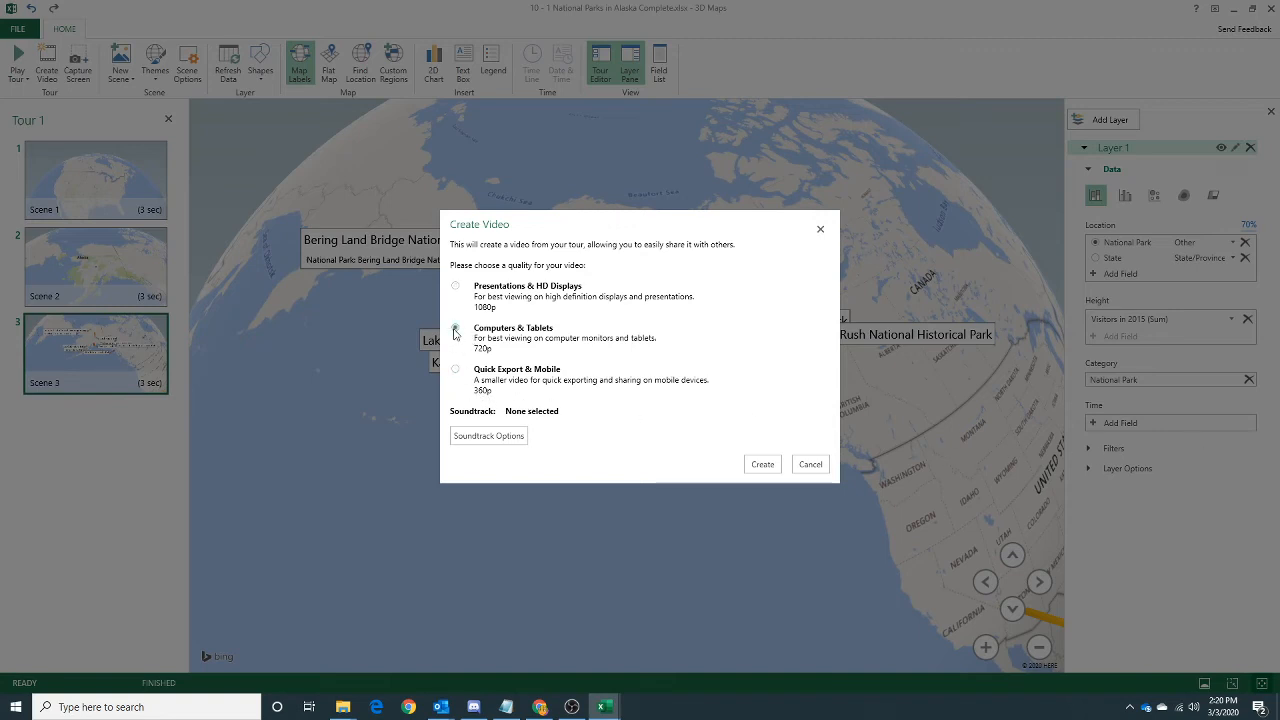
click(766, 467)
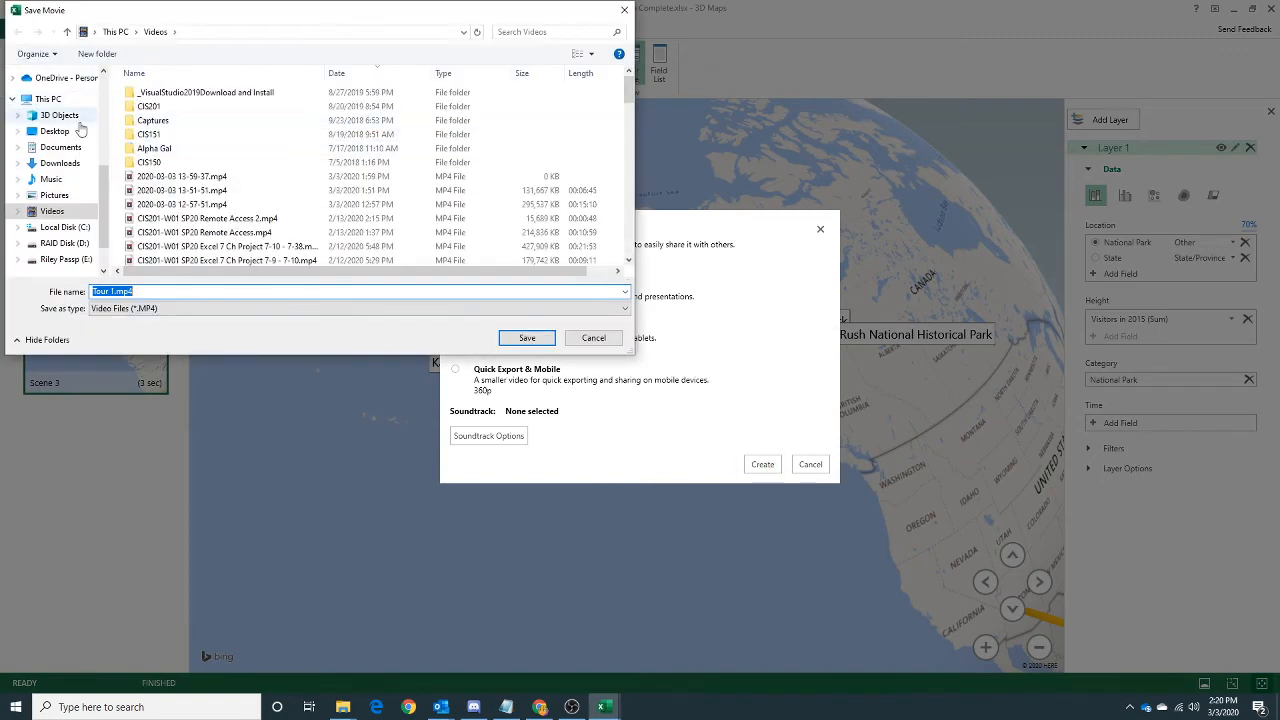
scroll(104, 210, up, 2)
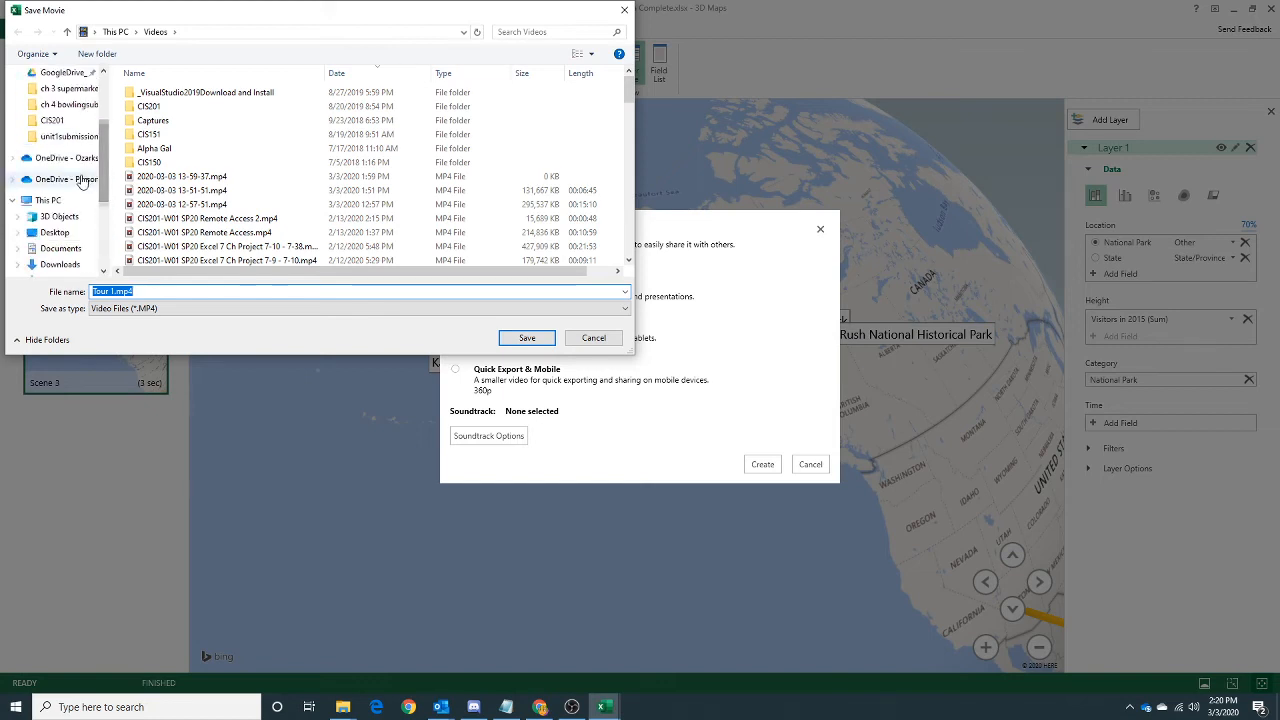
click(66, 160)
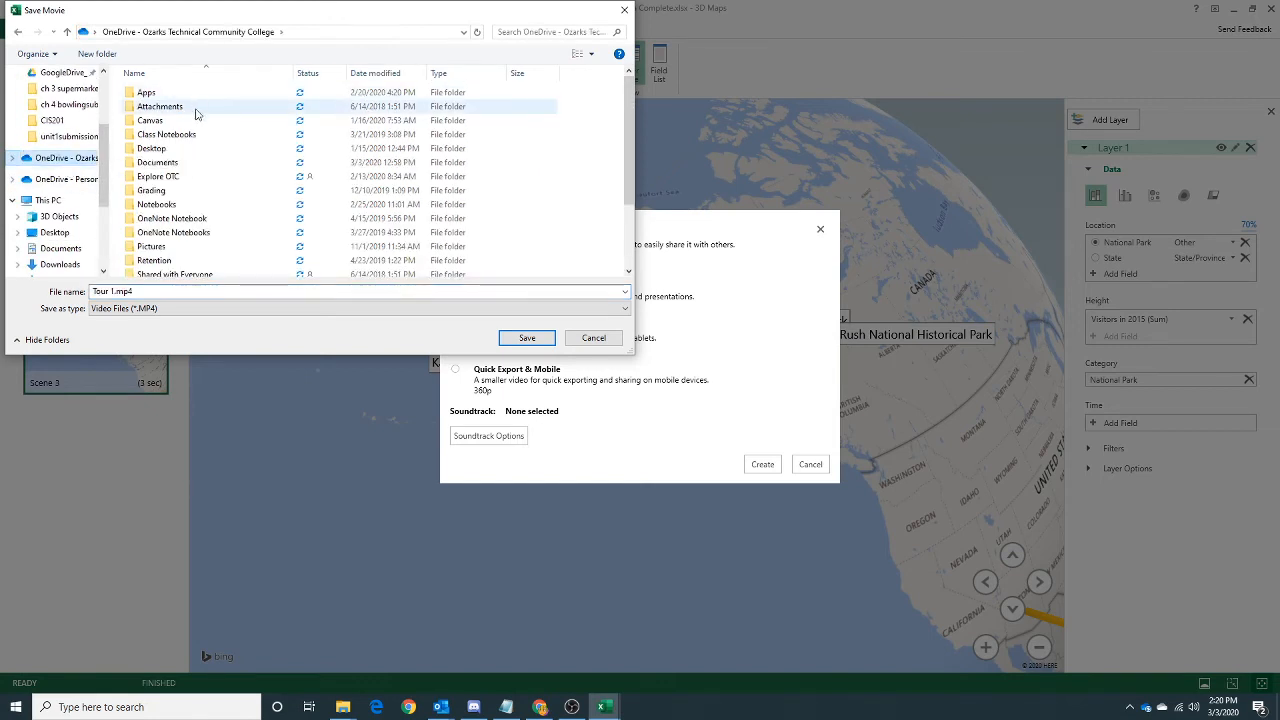
double_click(158, 162)
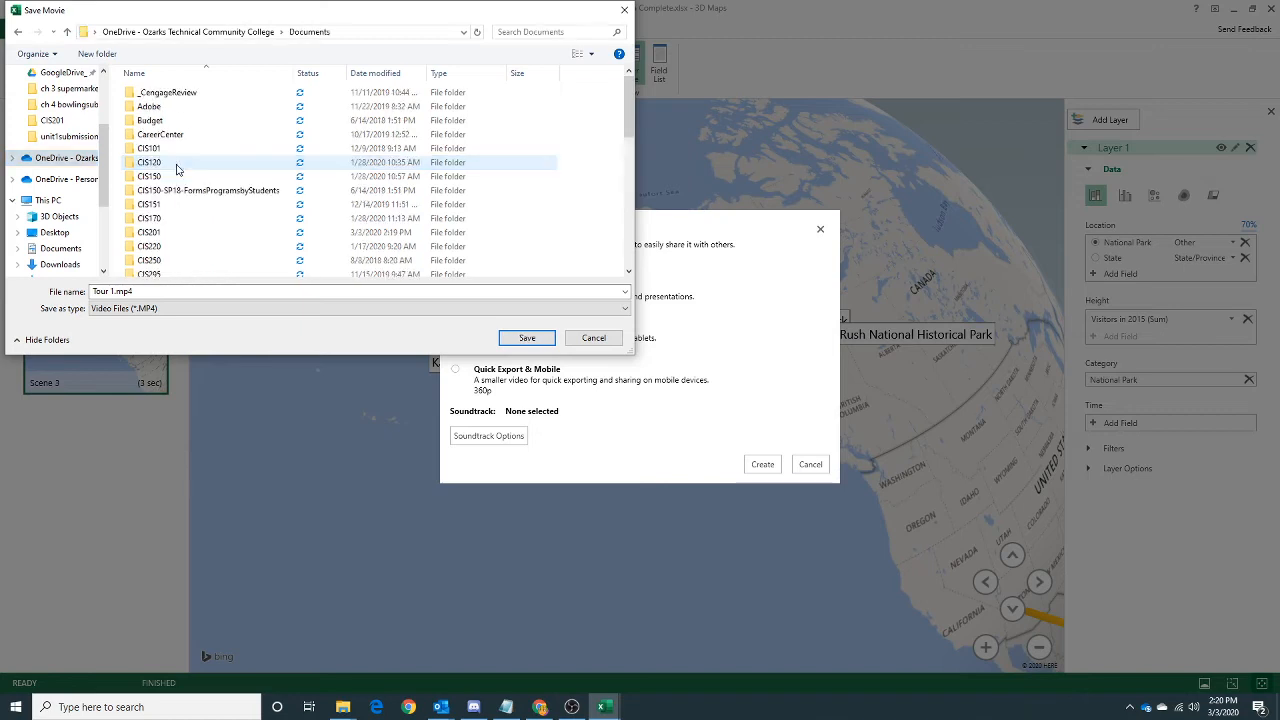
double_click(165, 233)
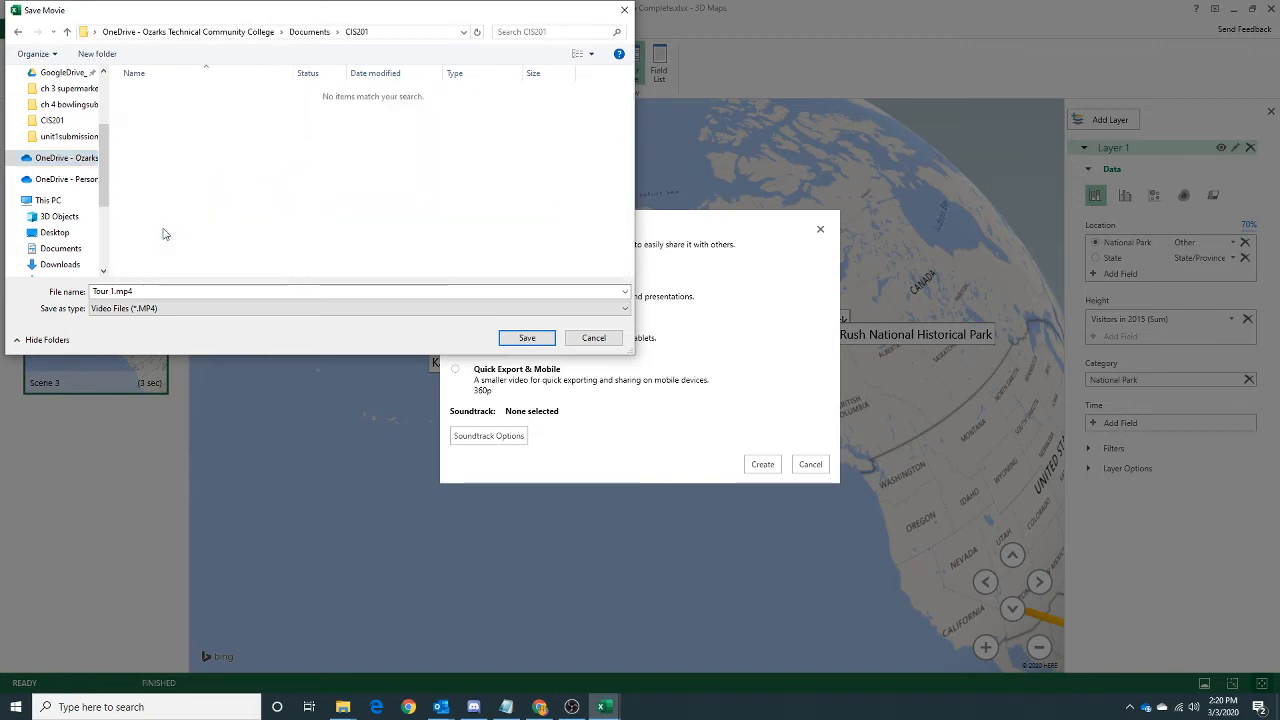
Name the video "10 - 1 National Parks in Alaska Video" and save it as an MP4 file.
click(155, 289)
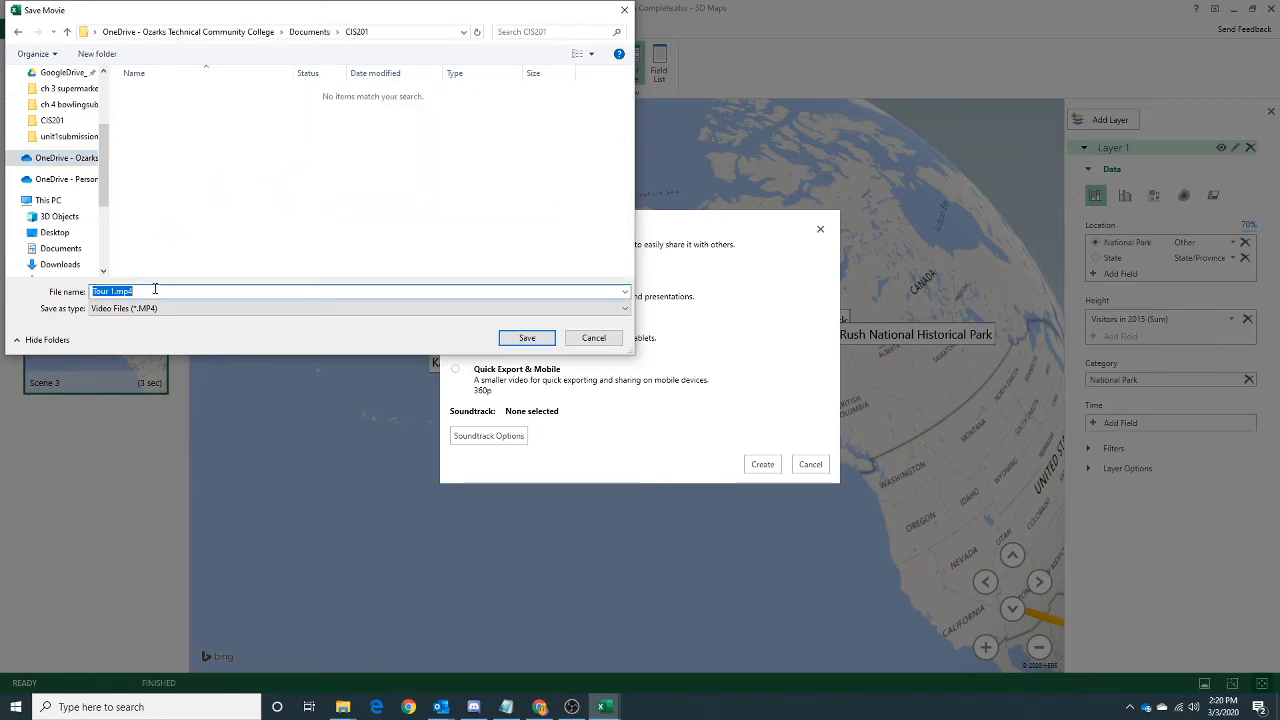
text(1 - 1)
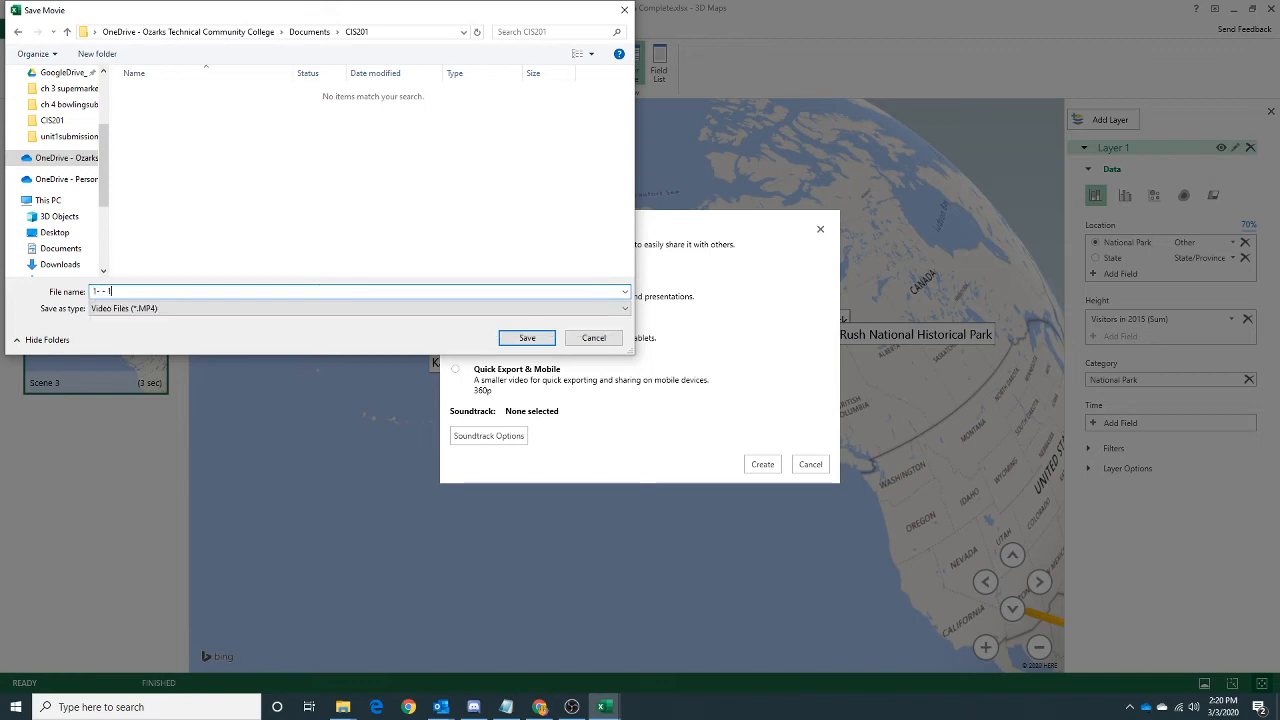
key(BackSpace)
key(BackSpace)
key(BackSpace)
key(BackSpace)
text(0)
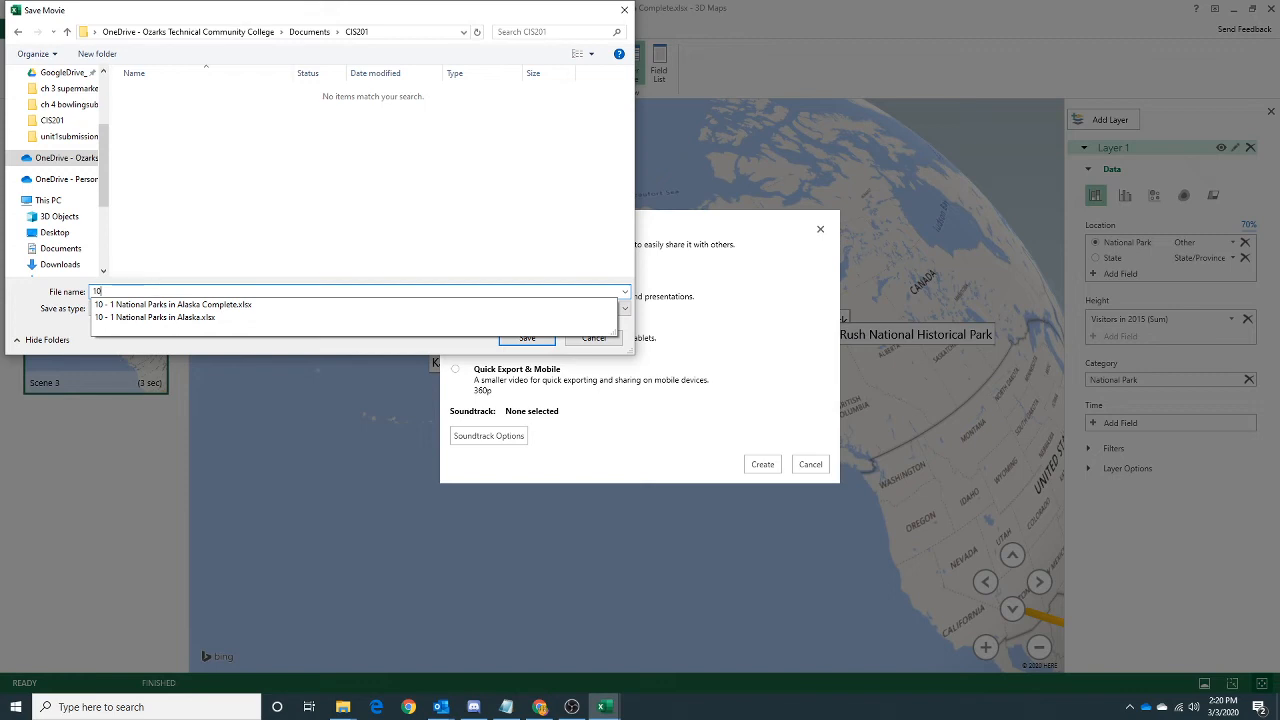
text( - 1 National Parks in Alaska Video)
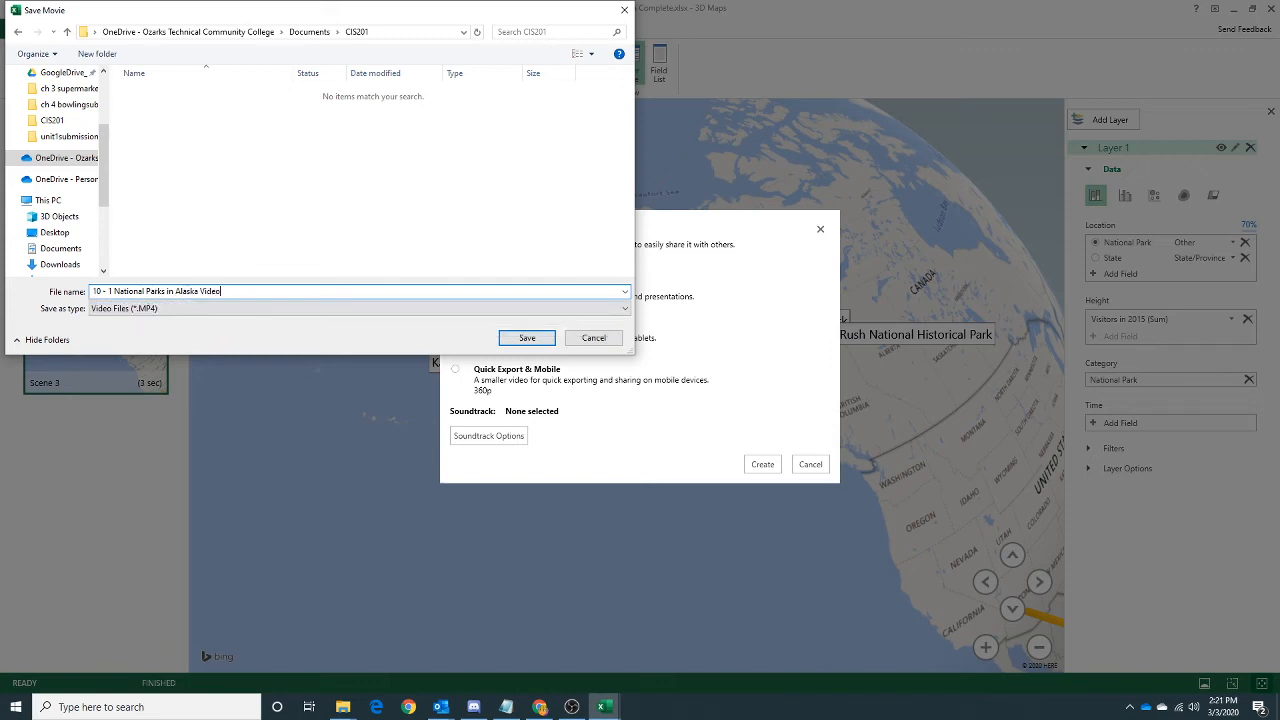
key(Return)
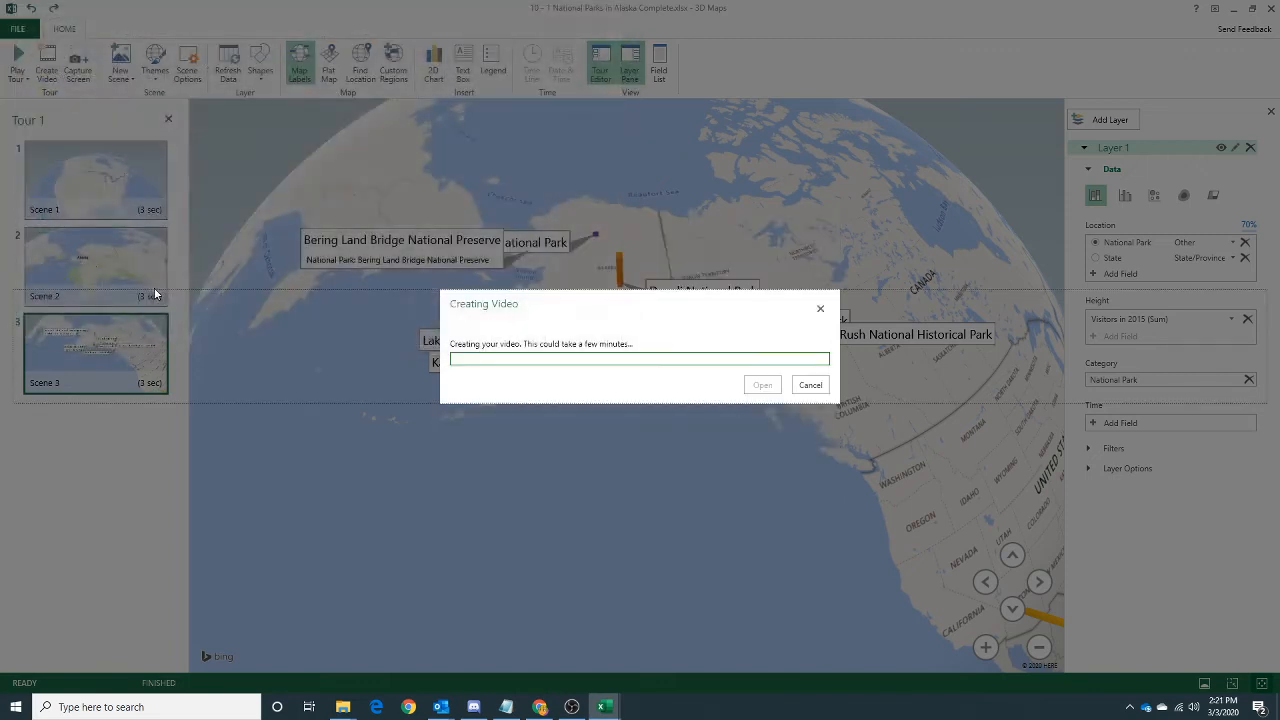
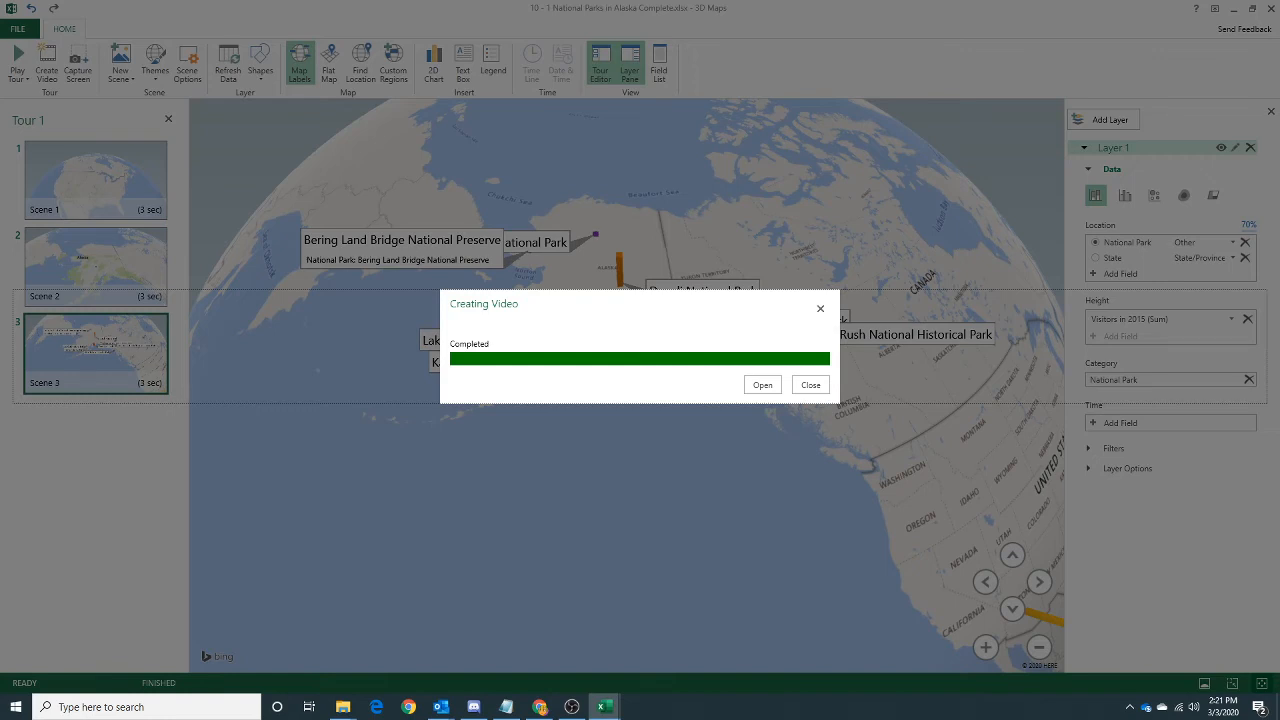
Close the finished video export and the 3D Maps window, returning to the workbook's worksheet.
click(810, 385)
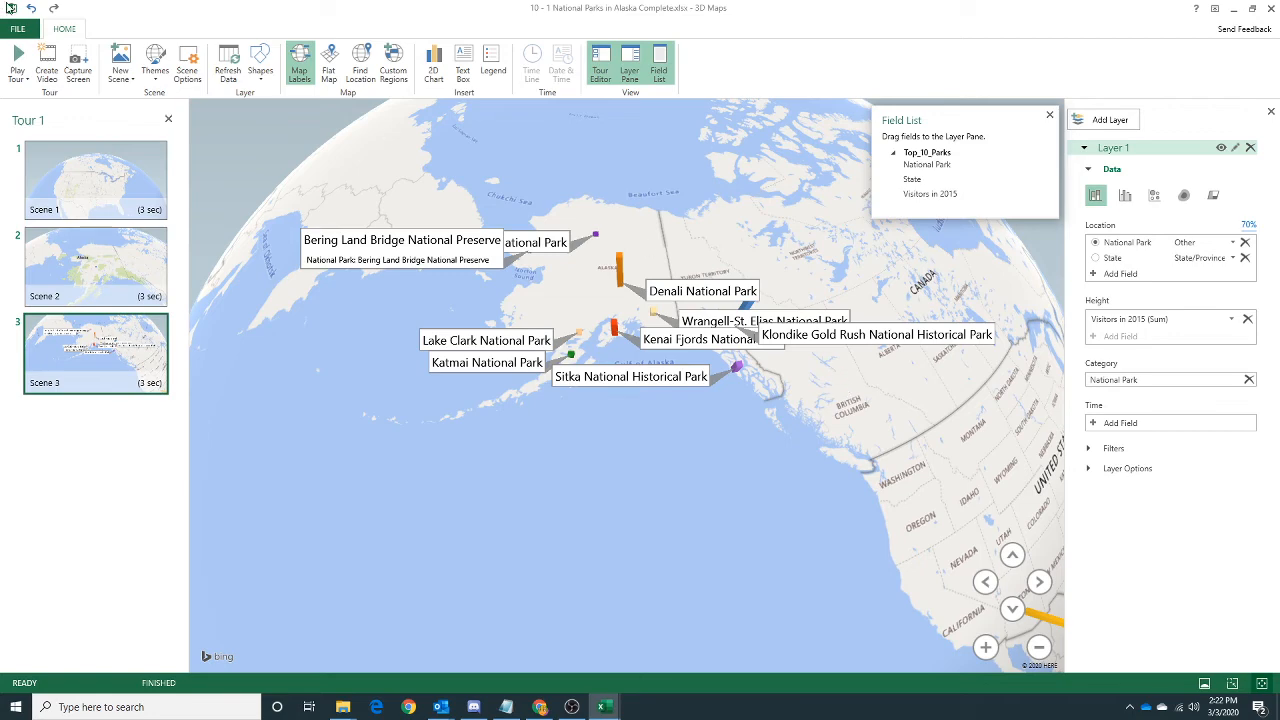
click(1270, 9)
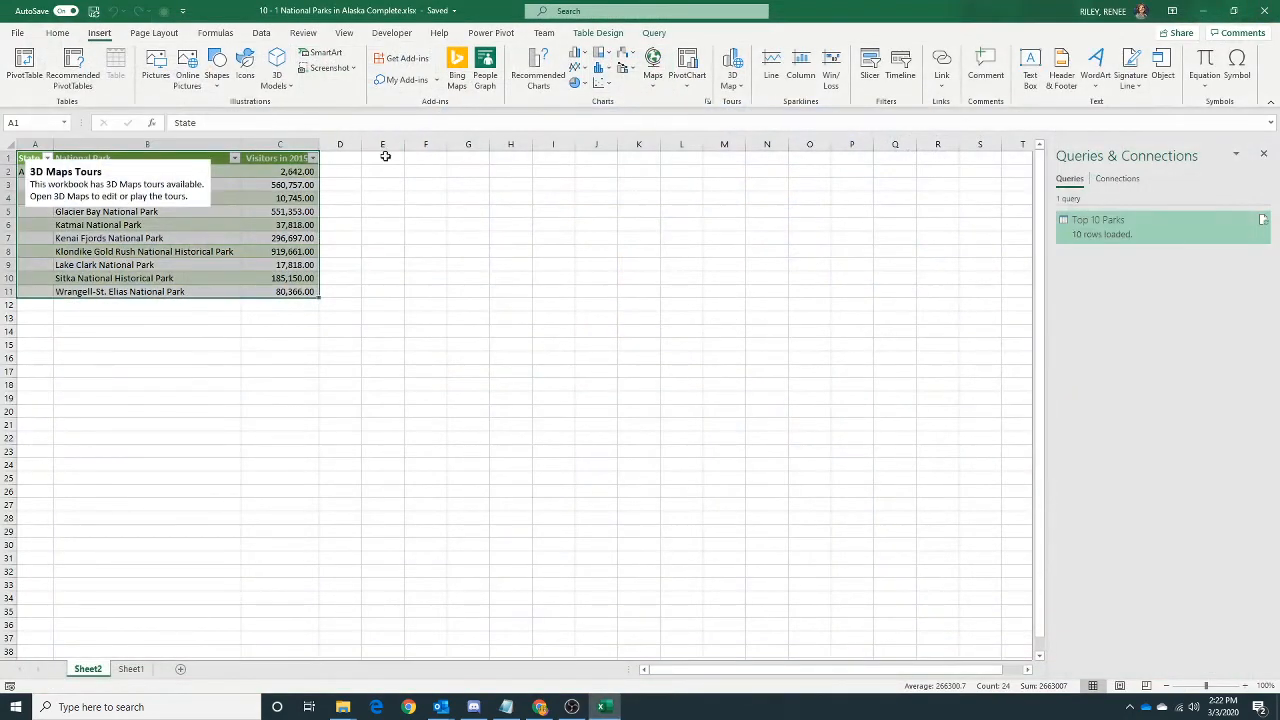
click(19, 33)
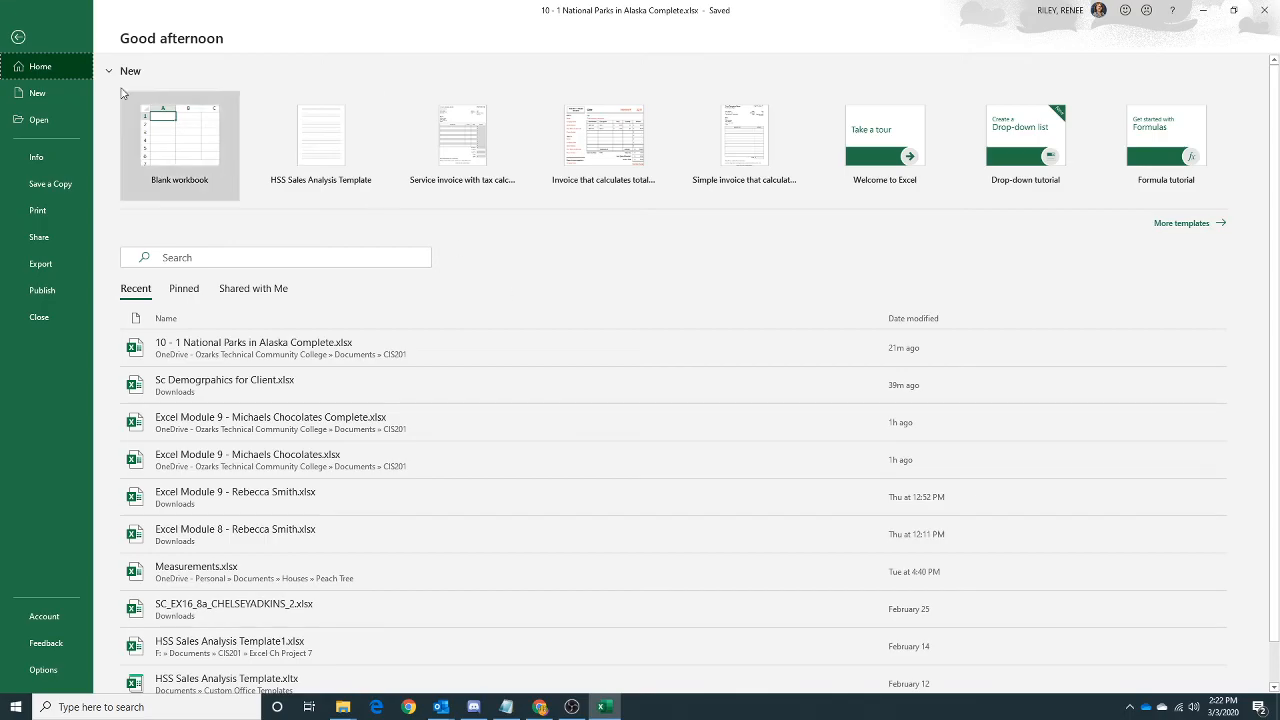
click(18, 37)
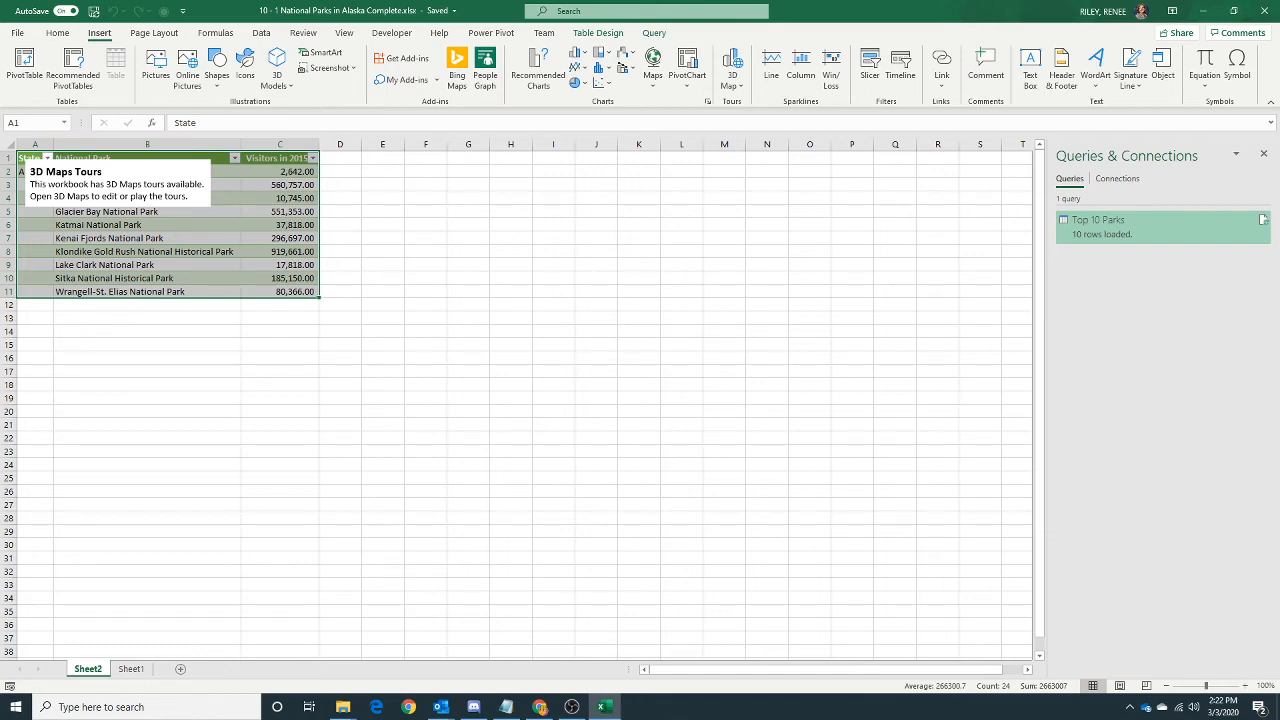
Rename the Sheet1 worksheet as Homepage.
click(131, 668)
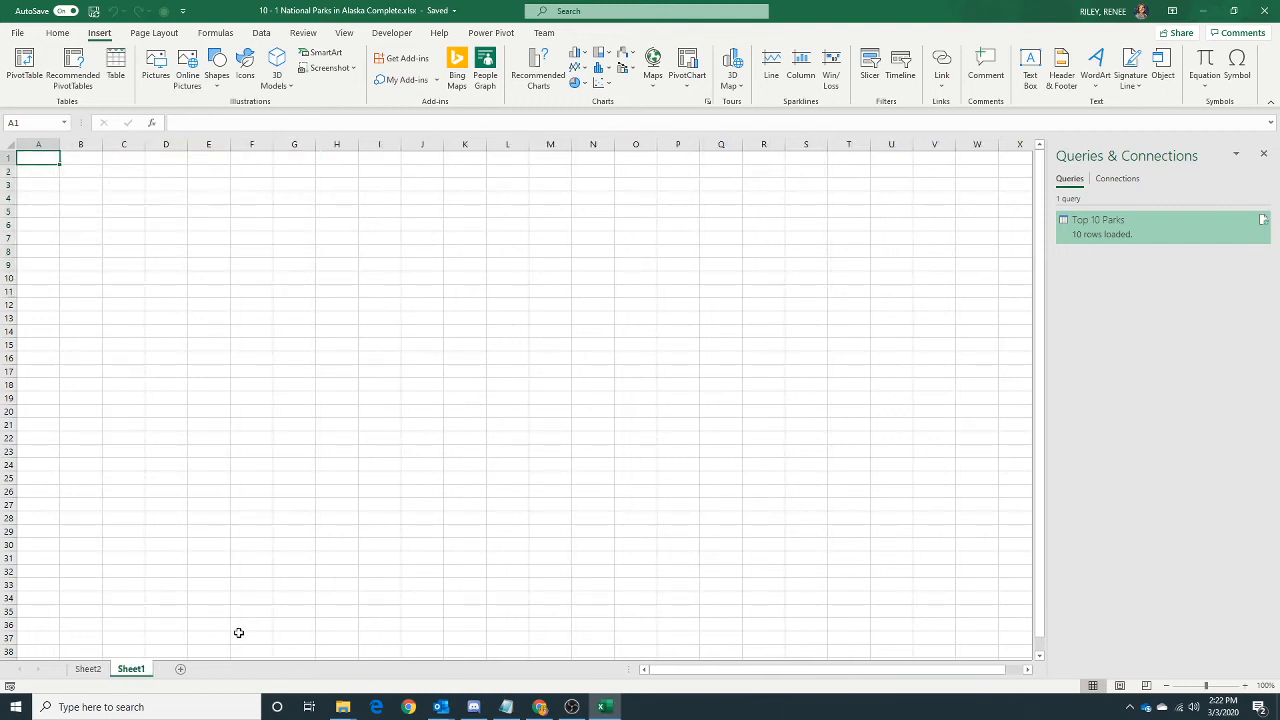
double_click(131, 668)
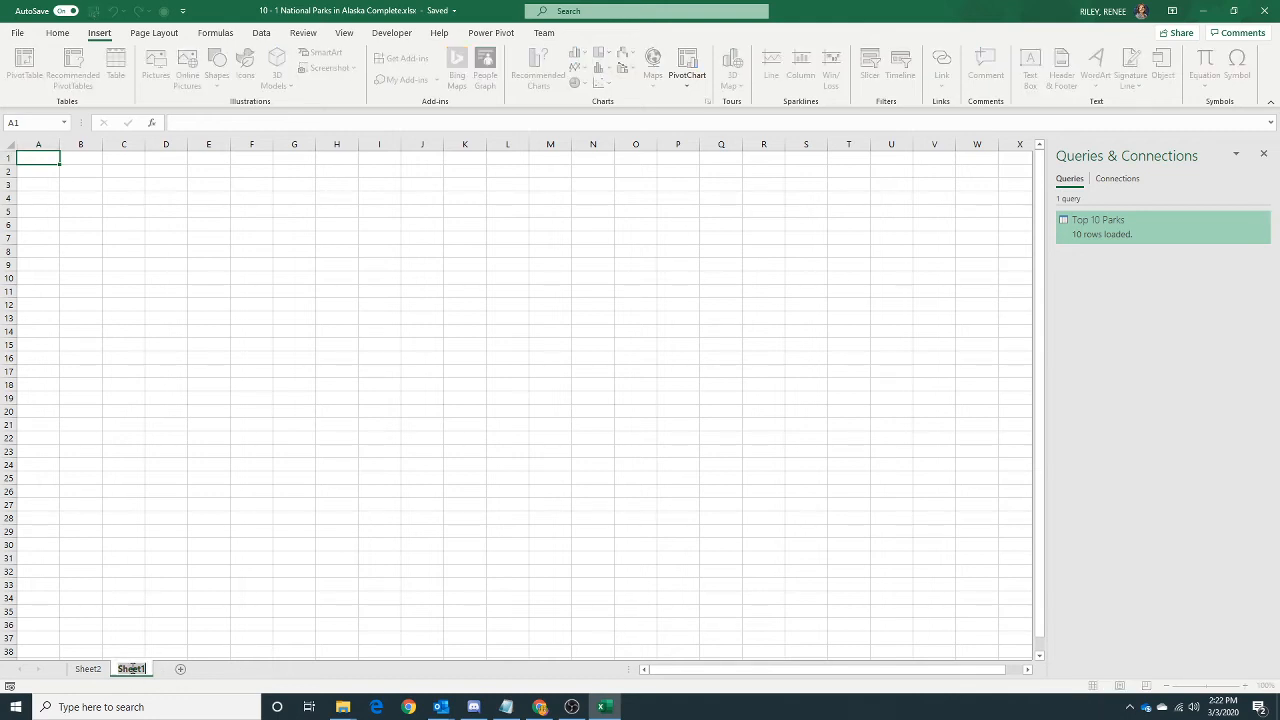
text(Homepage)
key(Return)
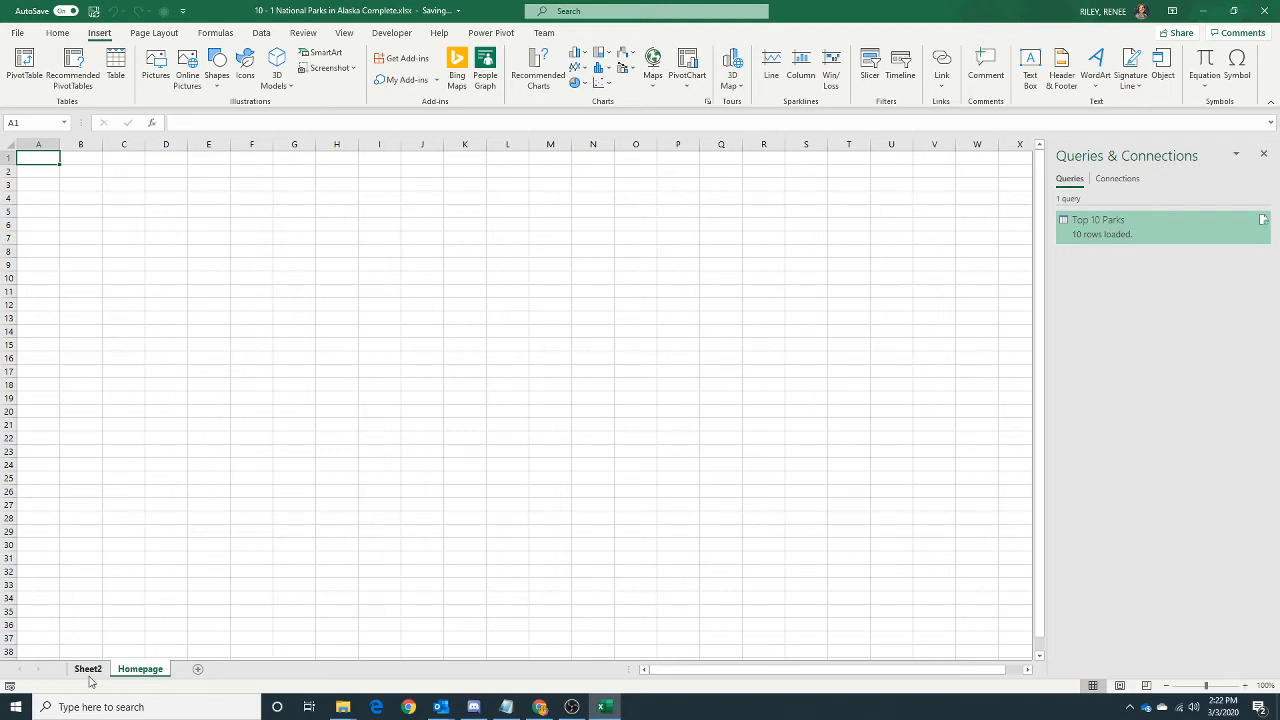
Play Tour 1 from Sheet2 in full screen to its final scene for a screen capture, and close 3D Maps.
click(89, 672)
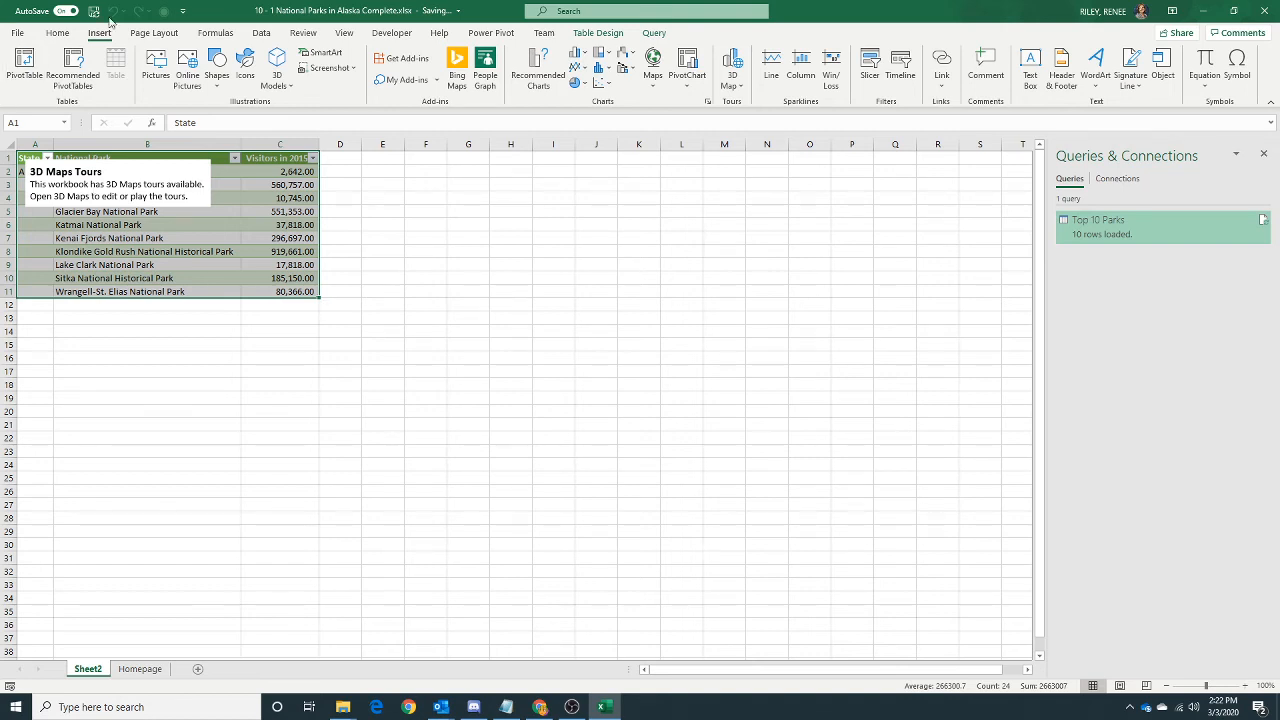
click(732, 62)
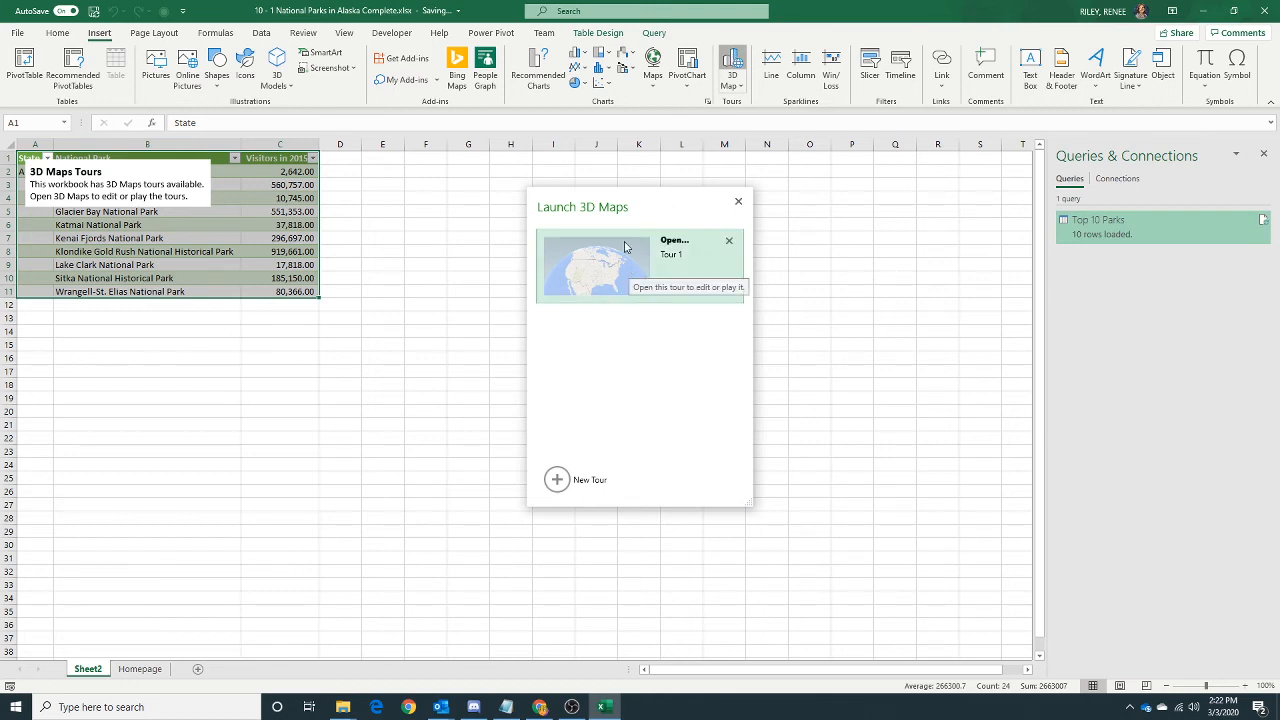
click(625, 247)
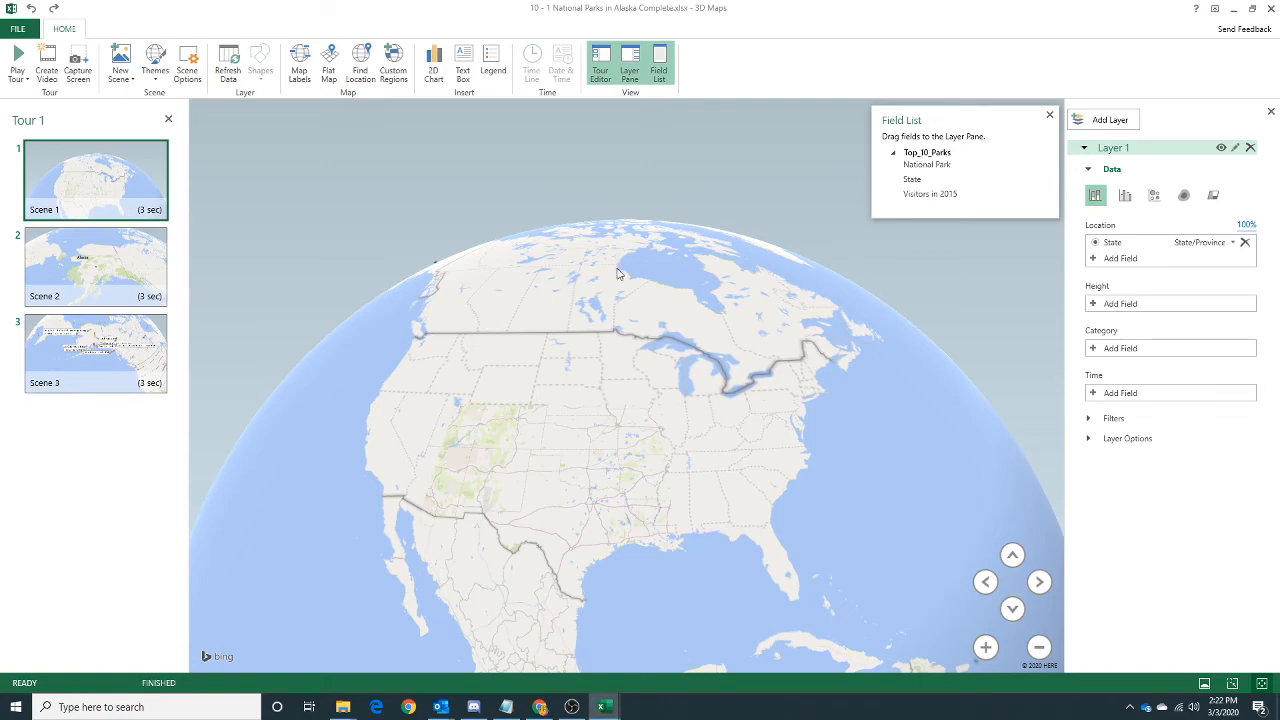
click(20, 63)
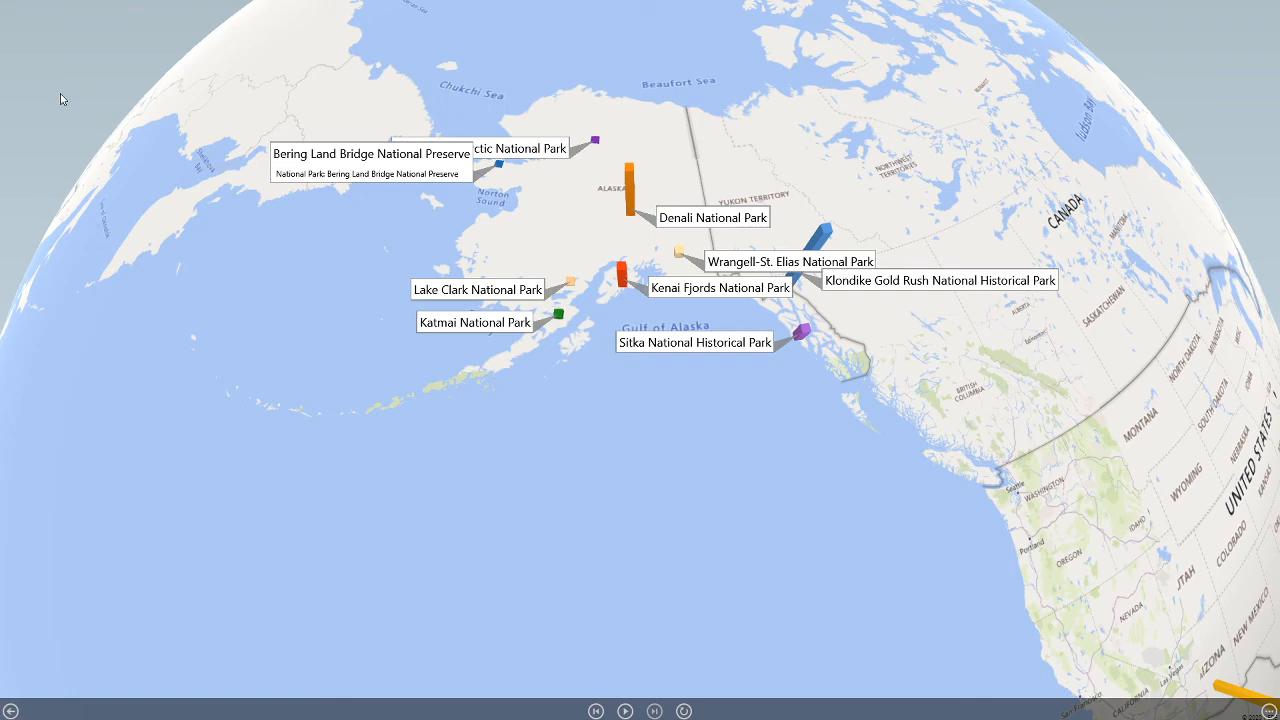
key(Escape)
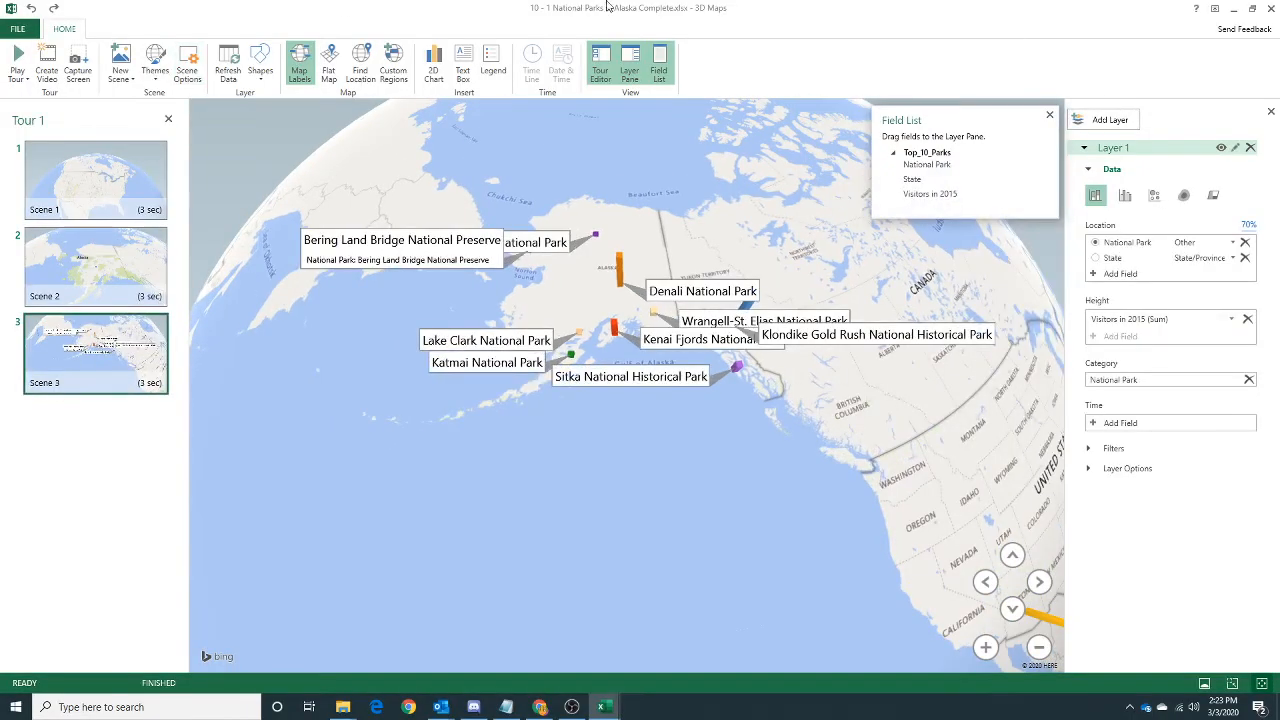
click(1270, 10)
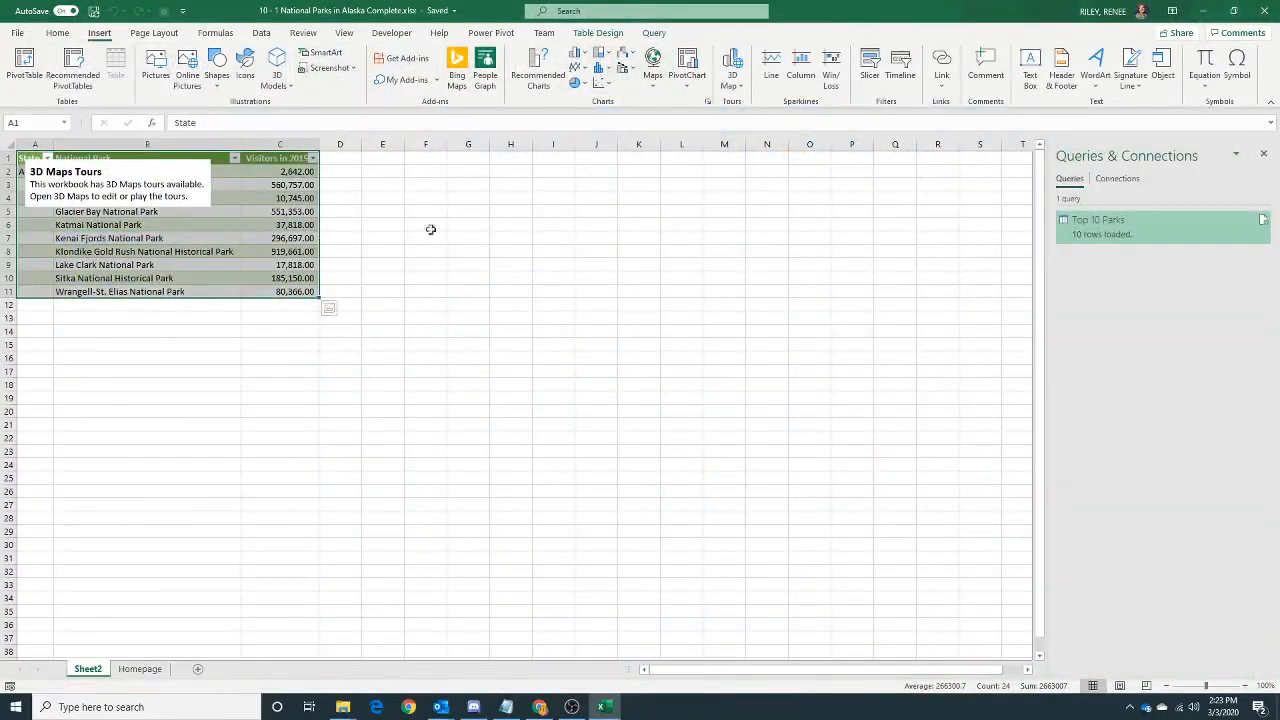
Paste the screen capture of the tour onto the Homepage sheet and move it down to start at row 4.
click(138, 669)
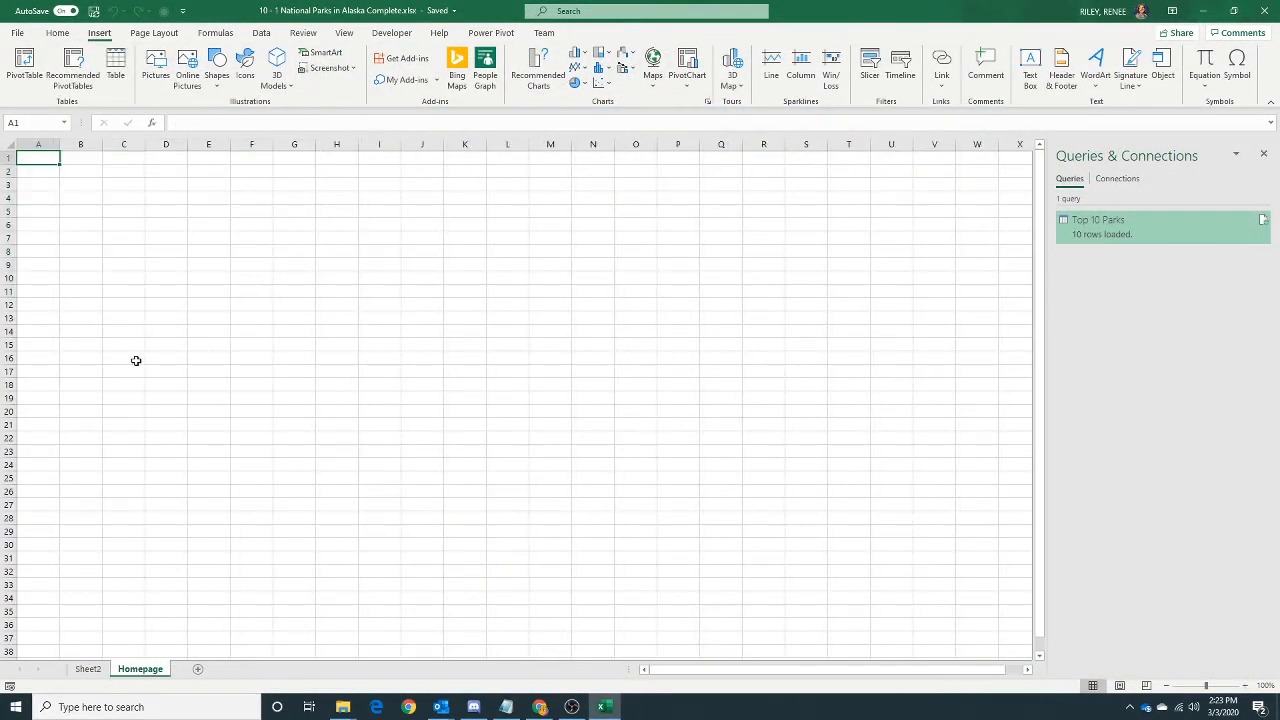
key(ctrl+v)
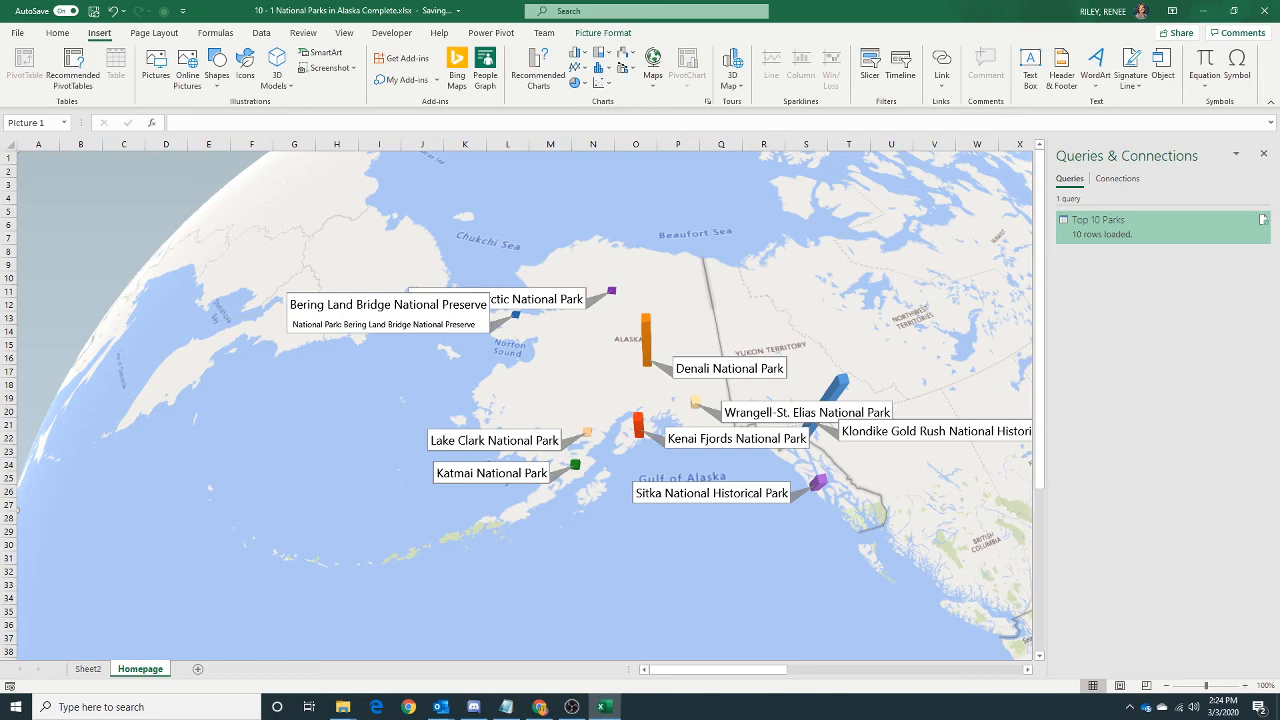
drag(726, 242, 722, 270)
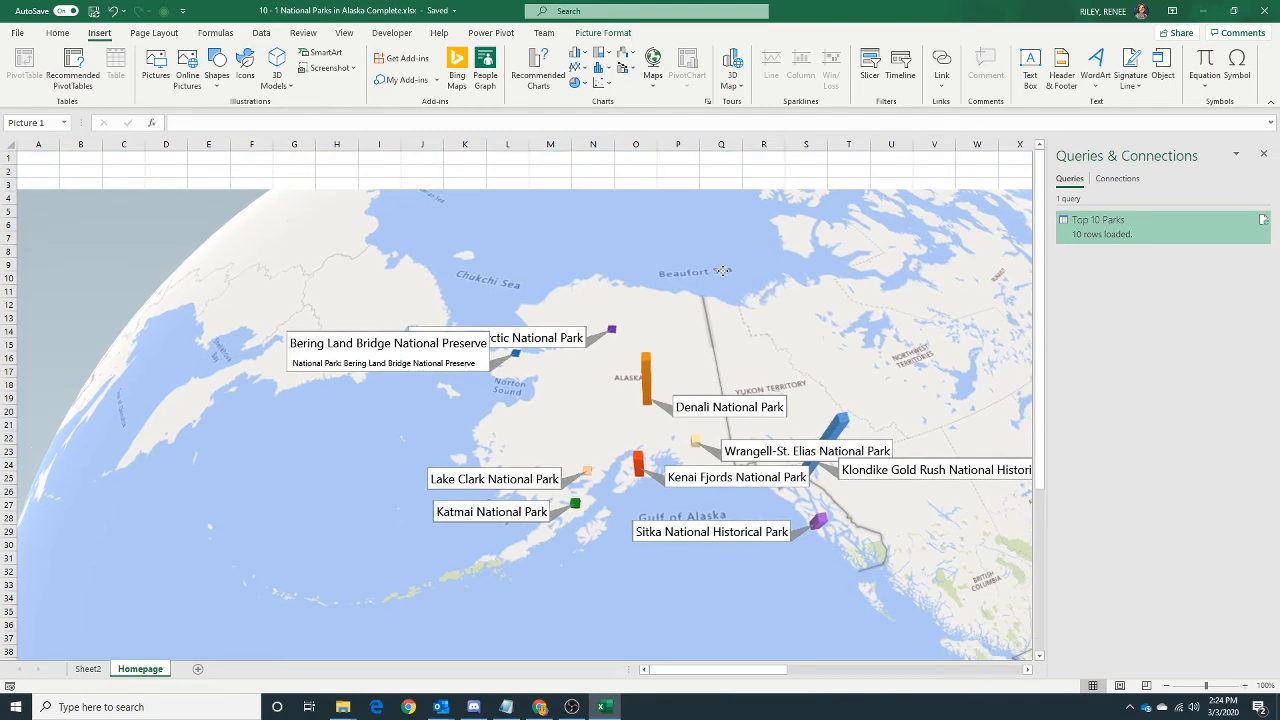
click(547, 183)
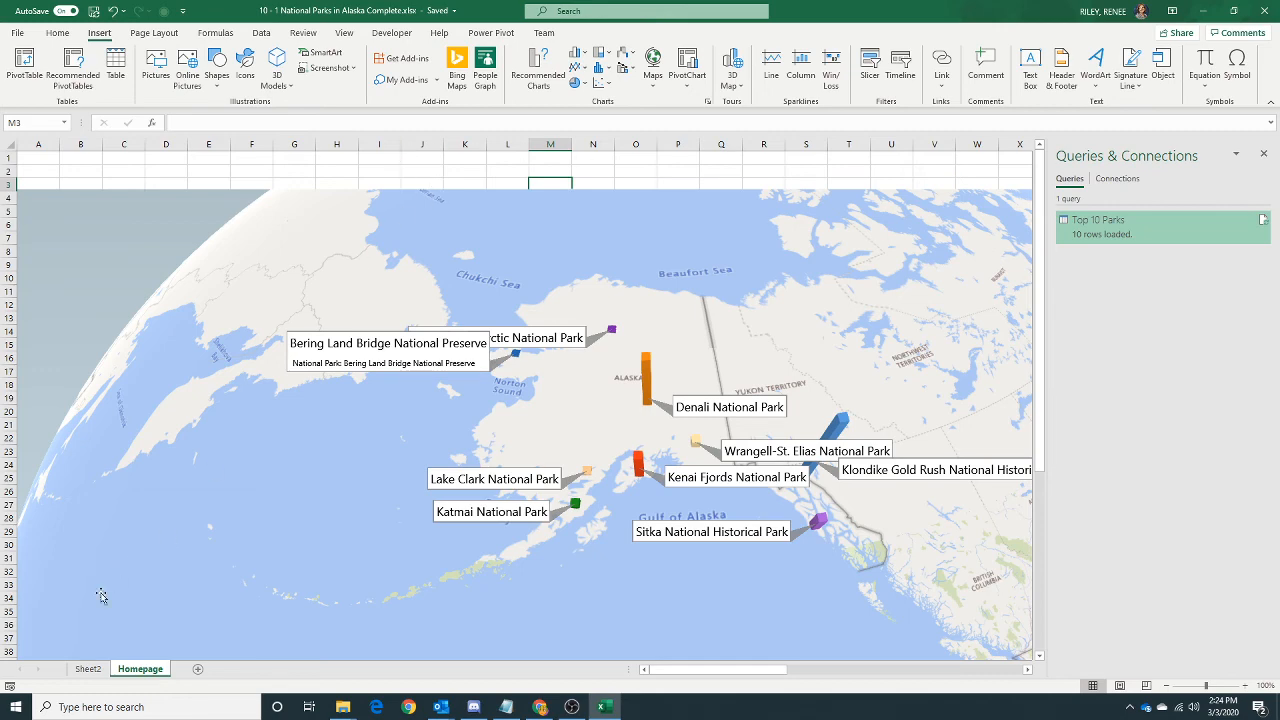
click(87, 669)
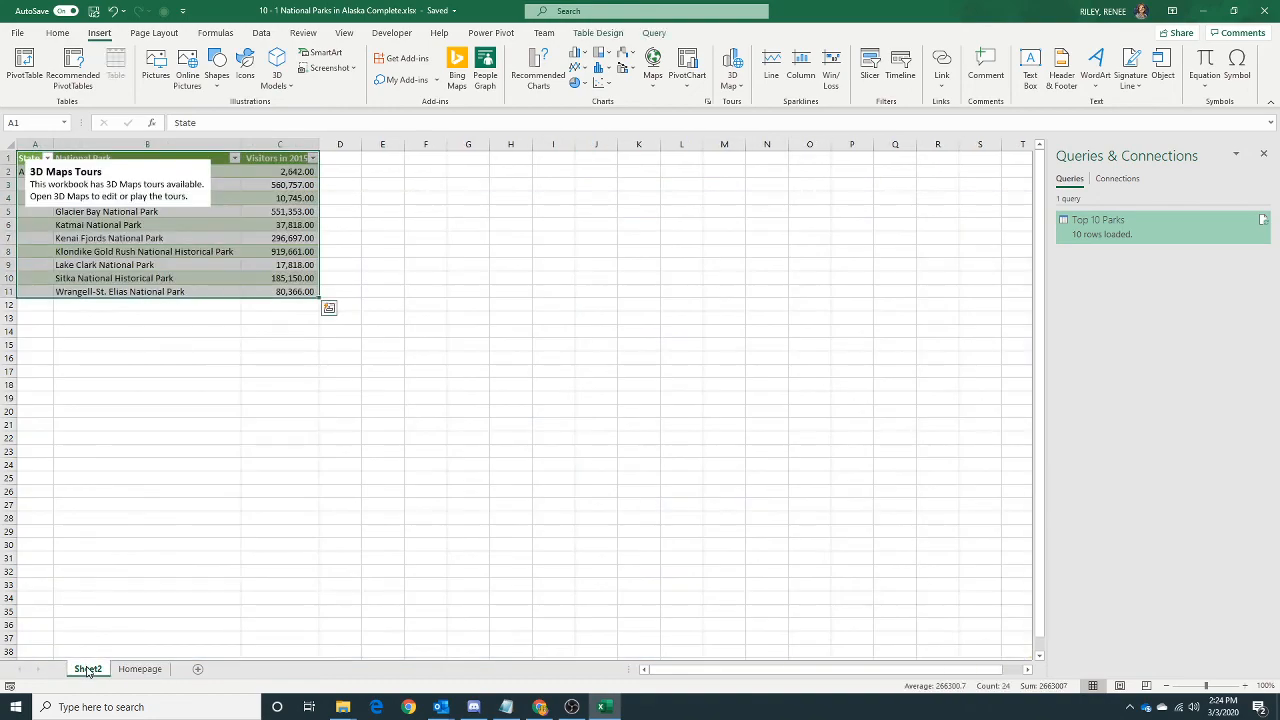
click(141, 670)
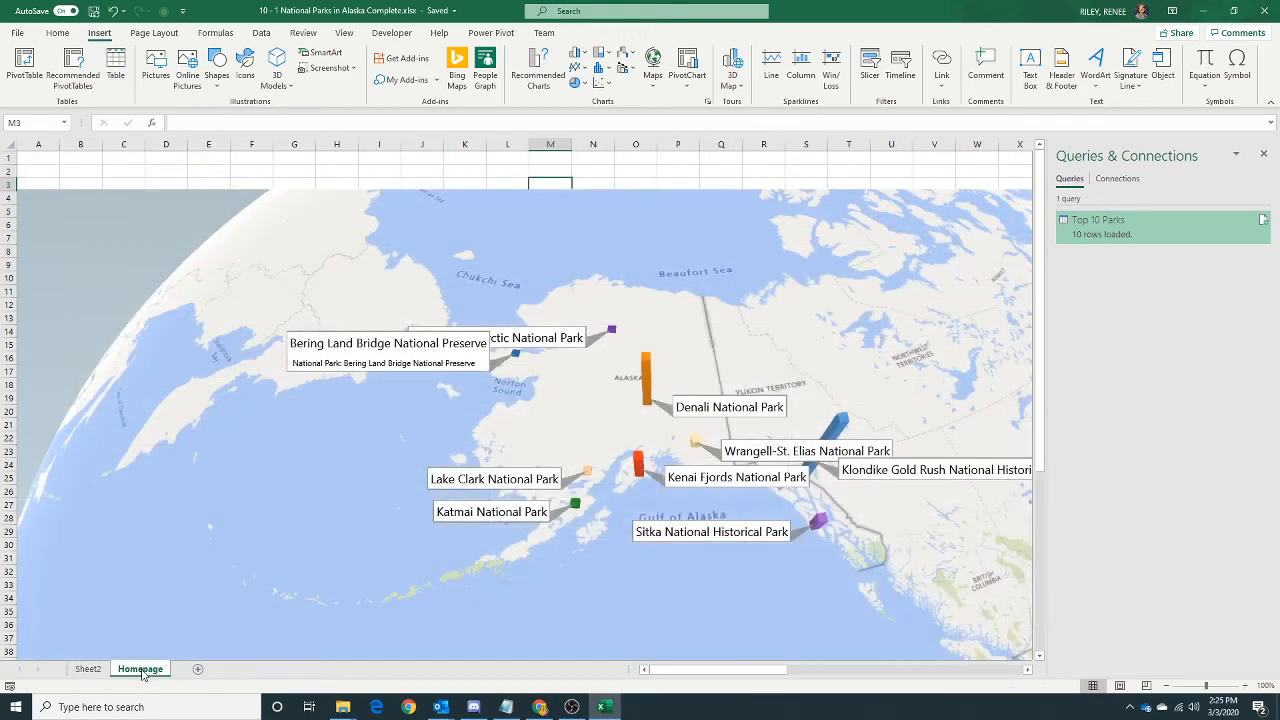
scroll(328, 528, down, 11)
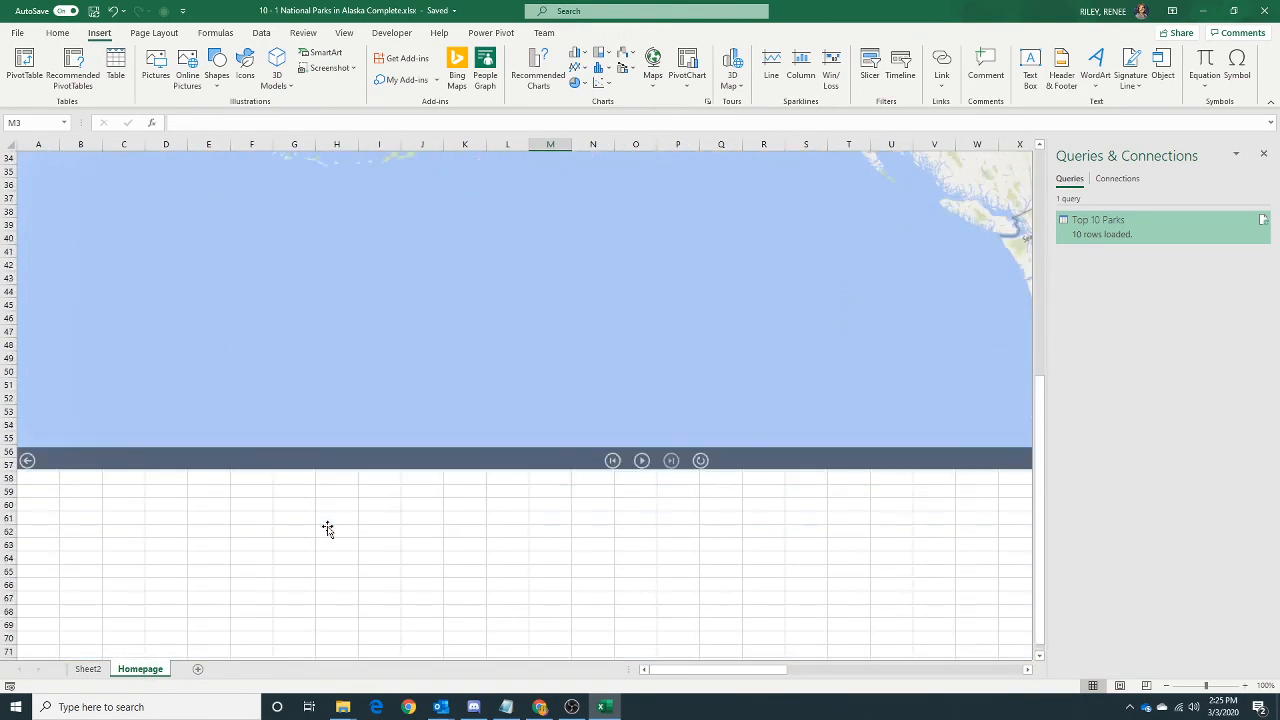
scroll(328, 528, up, 11)
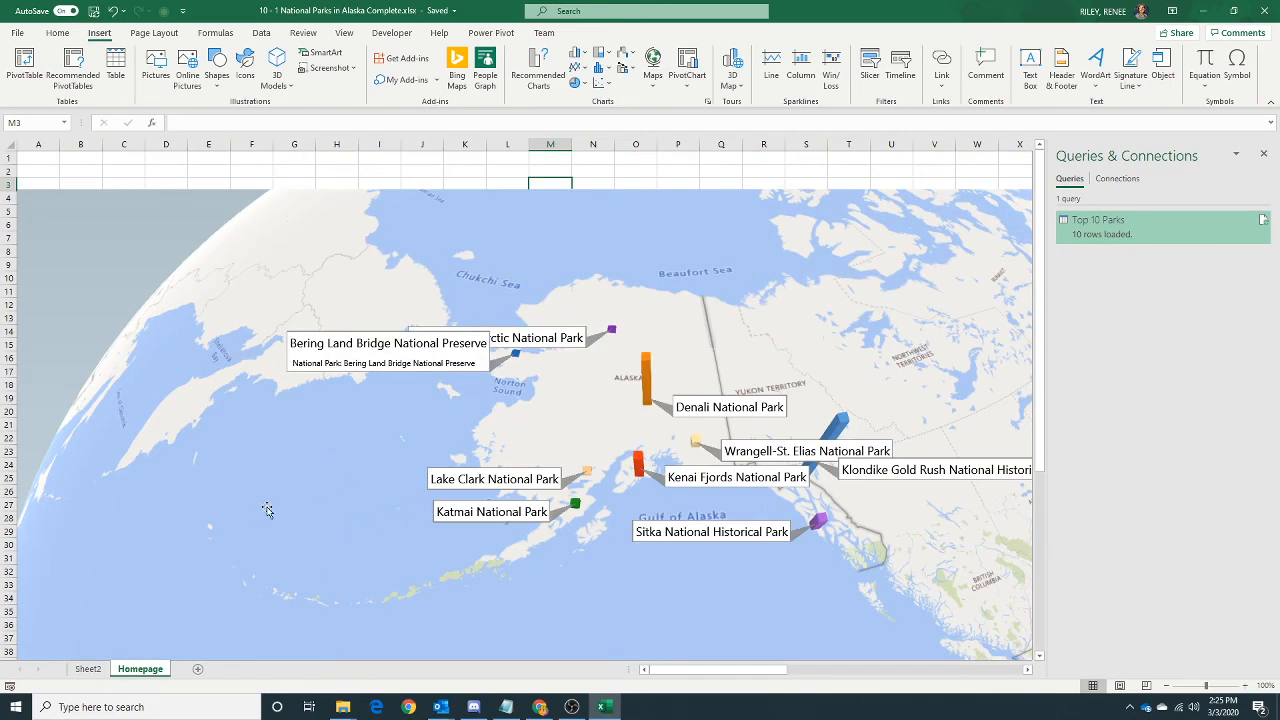
Narrow the pasted screen capture and reduce its height to about 6.92", ending at row 36.
click(271, 532)
drag(680, 670, 931, 699)
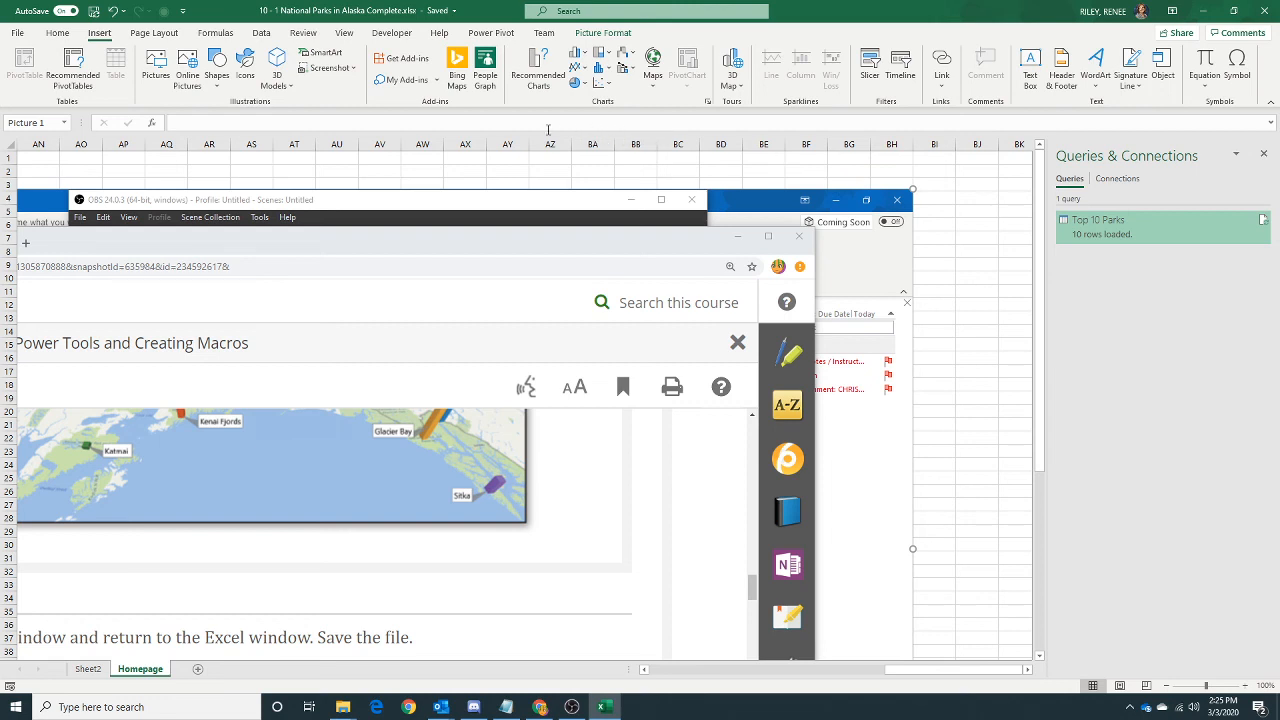
click(350, 68)
click(350, 68)
drag(913, 549, 224, 548)
drag(932, 669, 655, 668)
scroll(477, 493, down, 7)
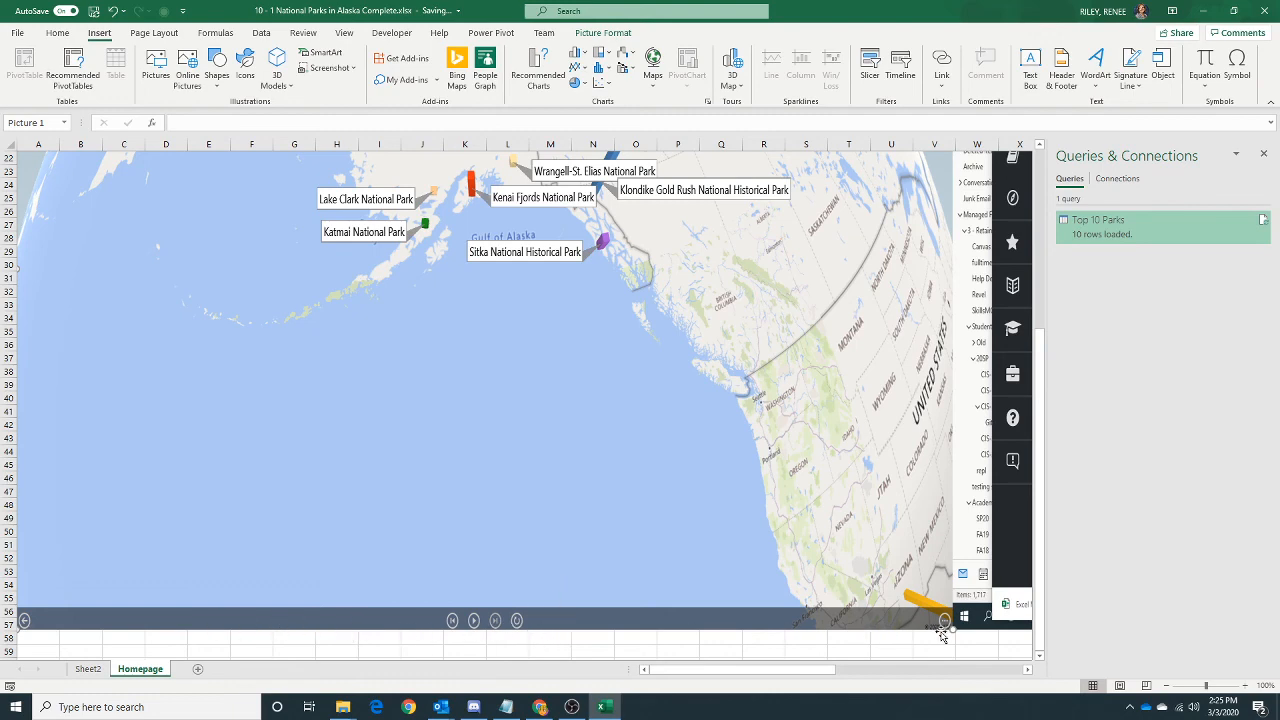
drag(955, 632, 952, 352)
scroll(766, 550, up, 7)
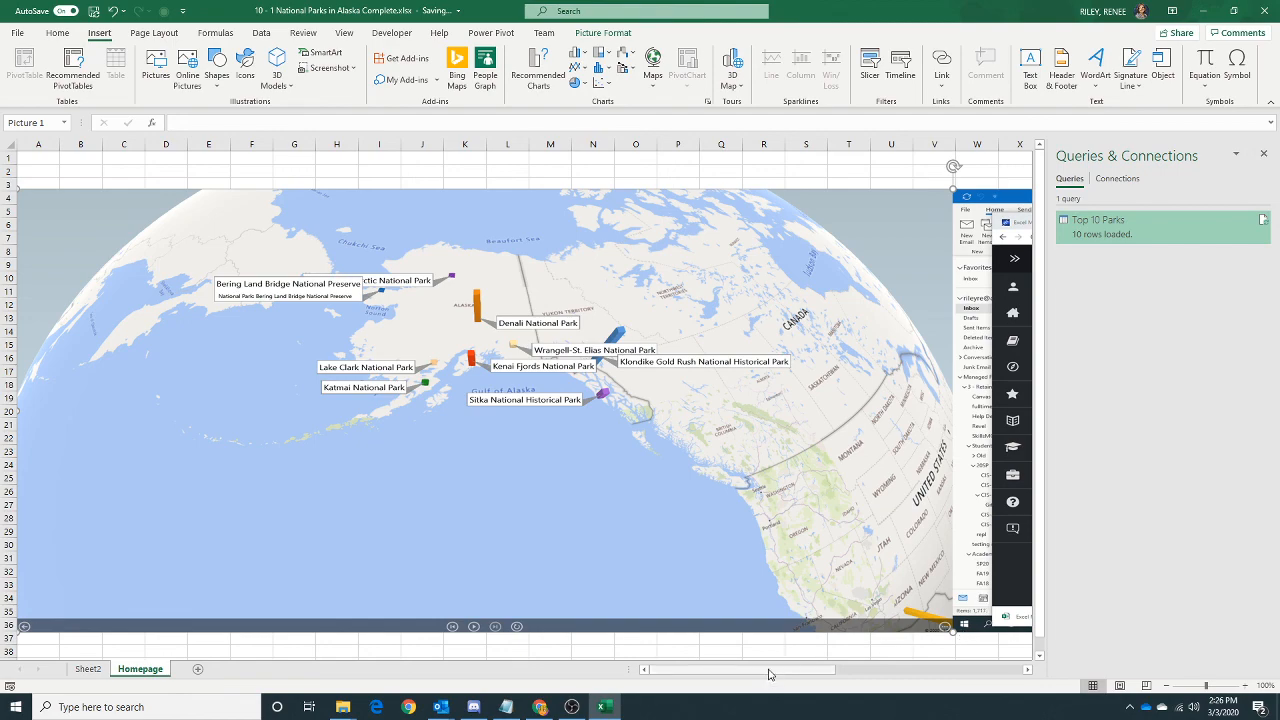
Narrow the screen capture further from its outer edge to about 16.09" wide.
drag(772, 670, 993, 670)
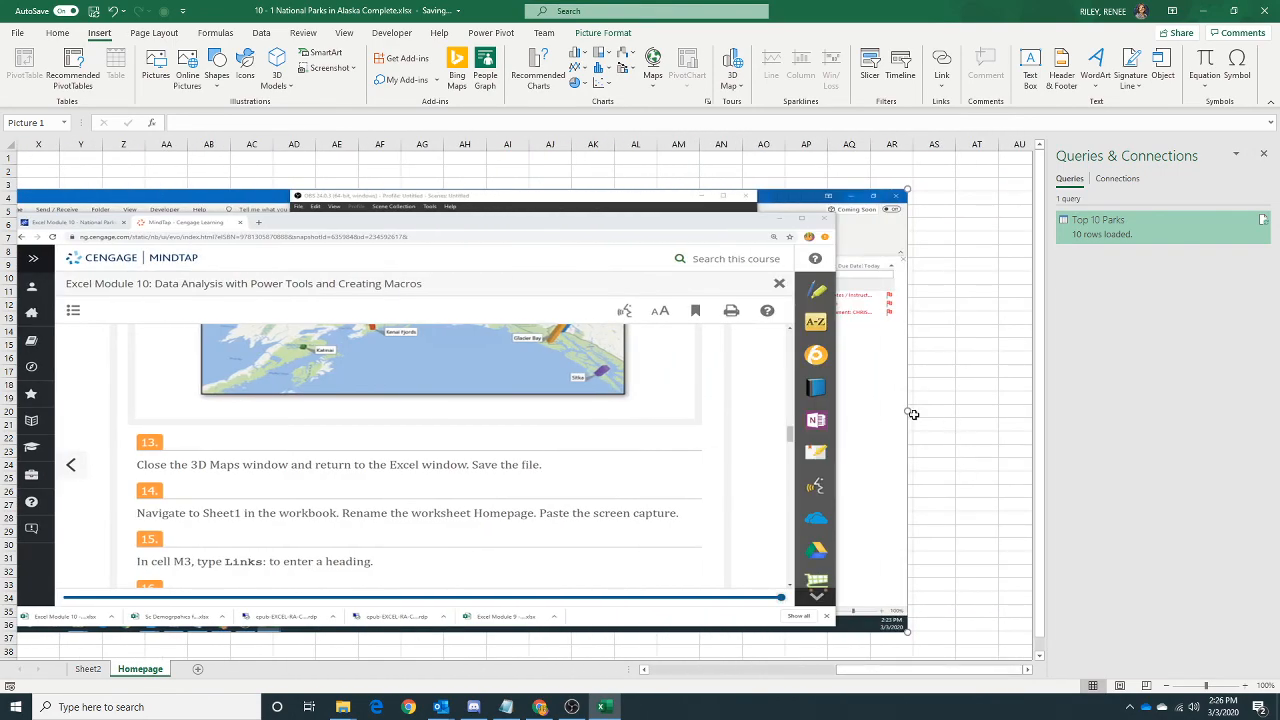
drag(907, 412, 63, 443)
drag(885, 676, 731, 675)
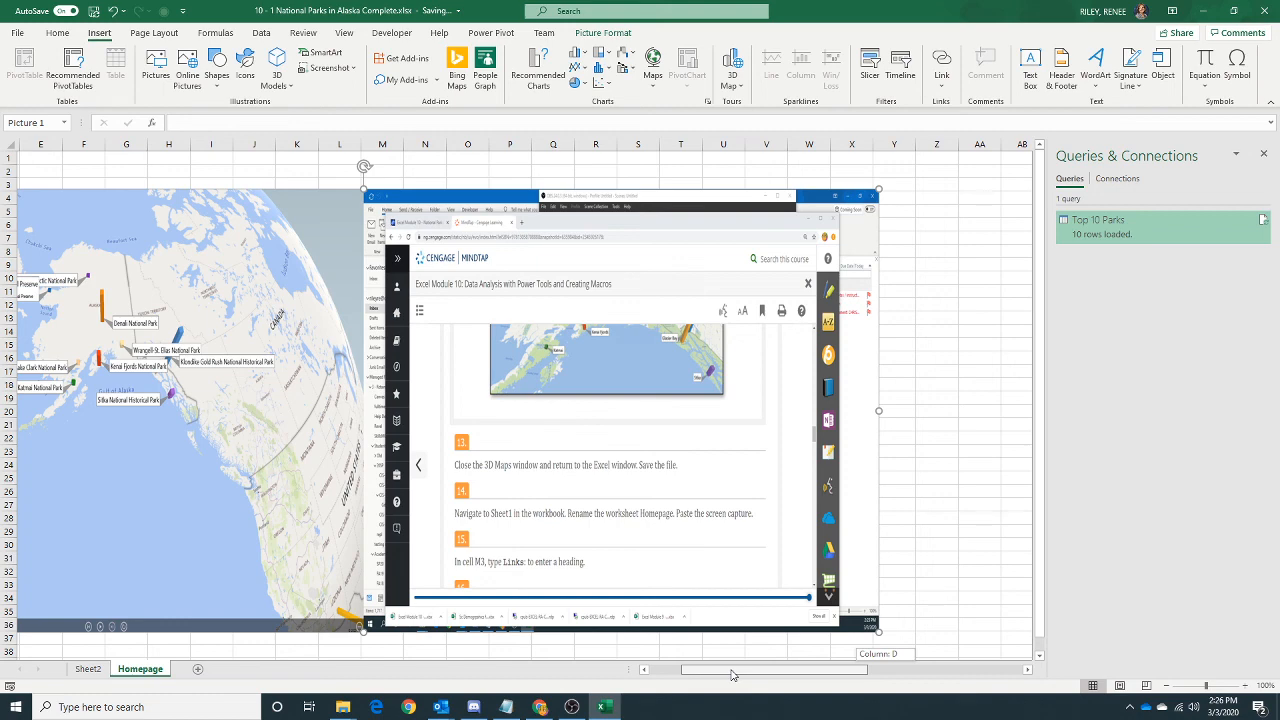
drag(731, 675, 734, 675)
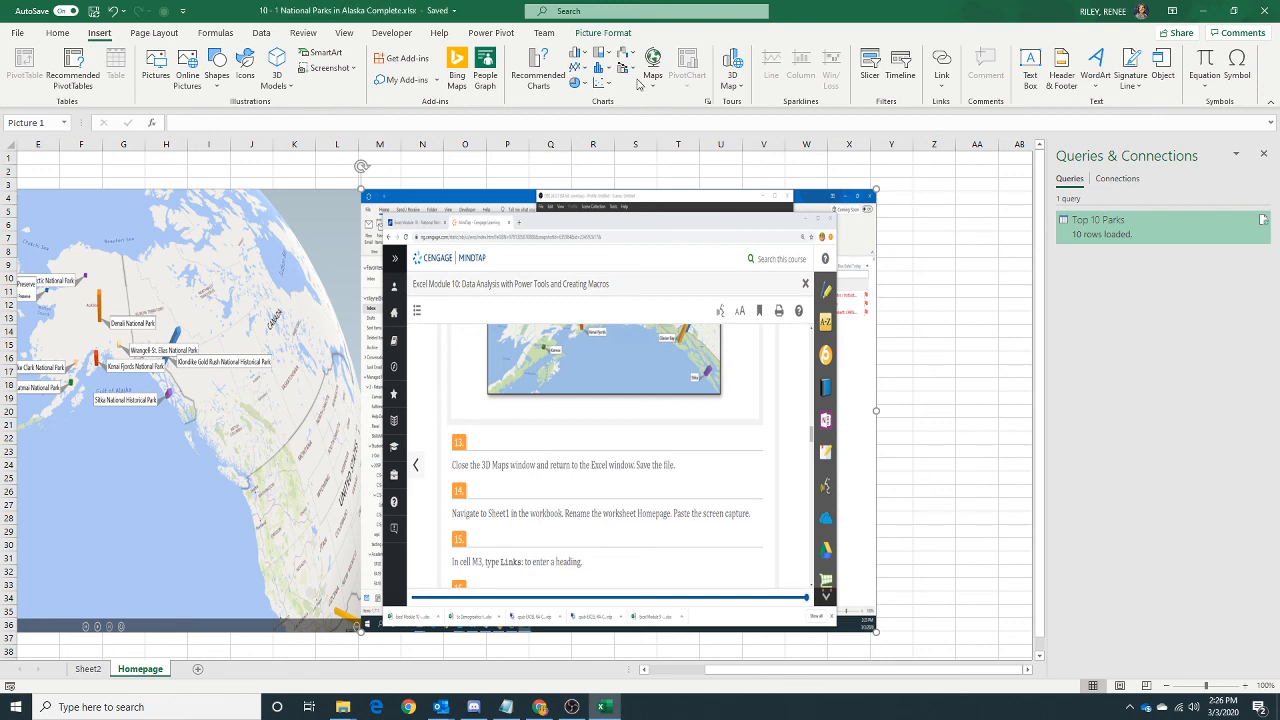
Crop the second monitor's contents off the screen capture, leaving the Alaska map about 8.1" wide.
click(600, 34)
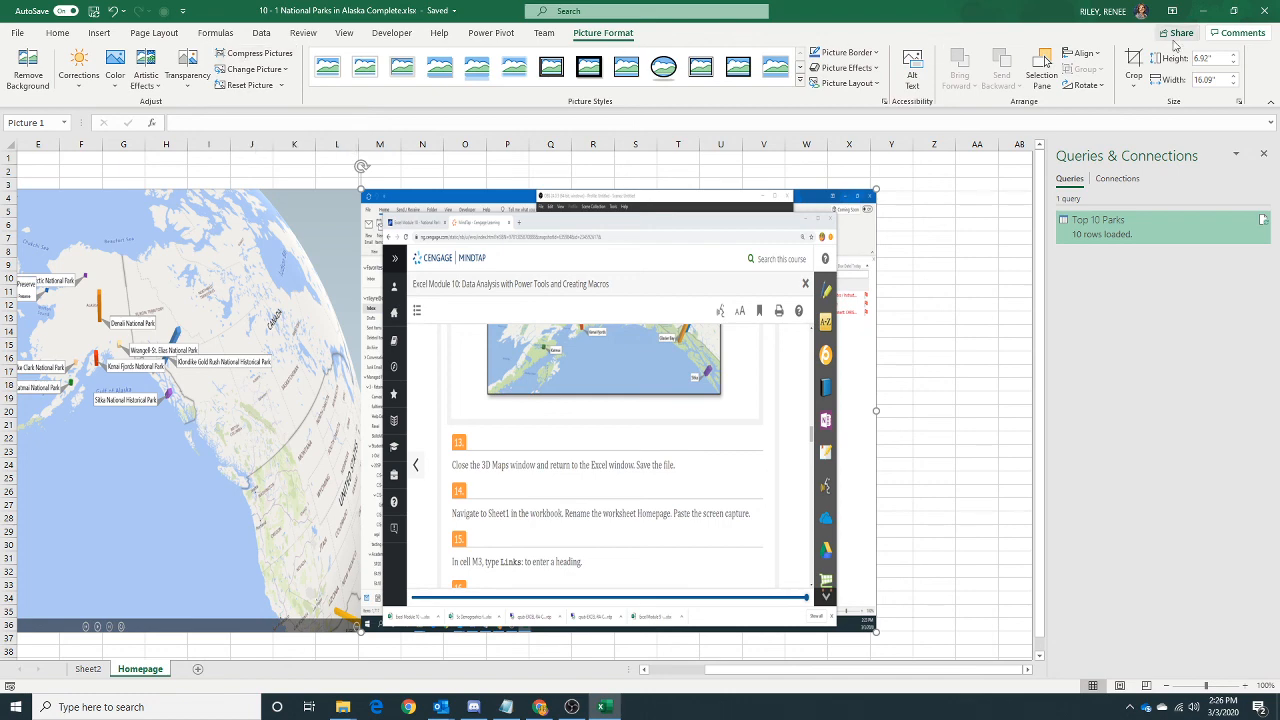
click(1133, 68)
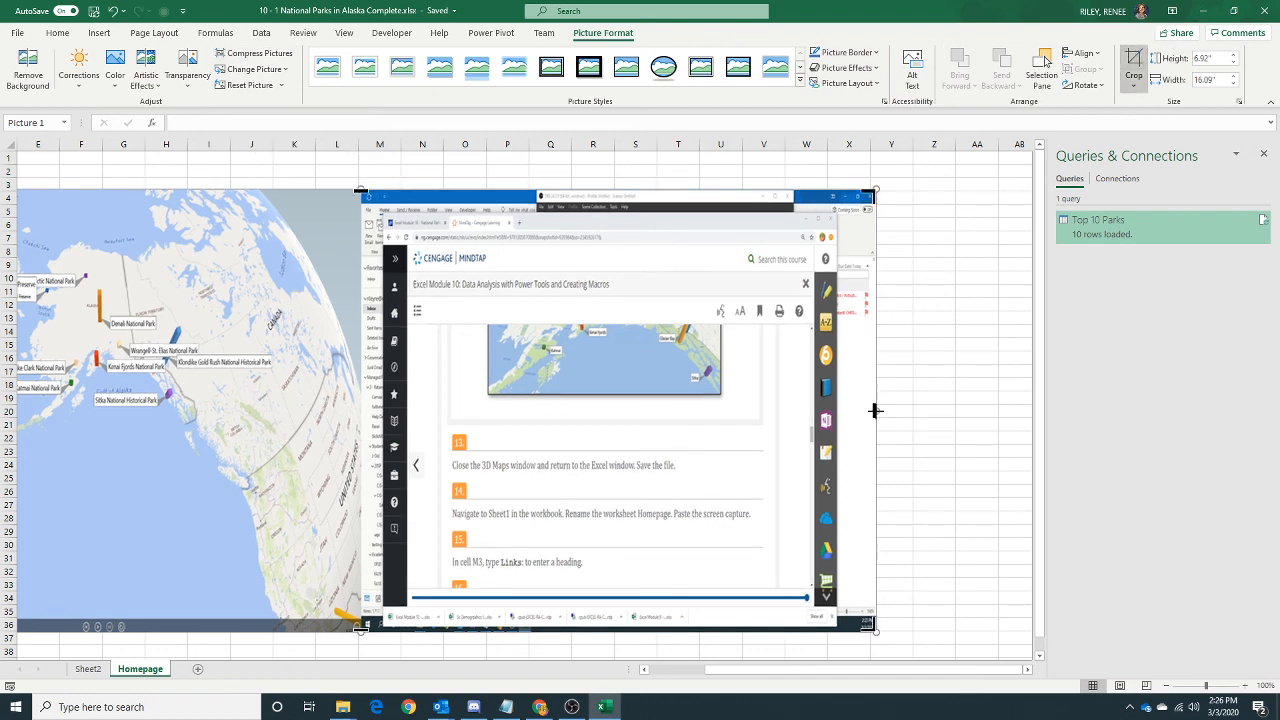
drag(875, 410, 362, 393)
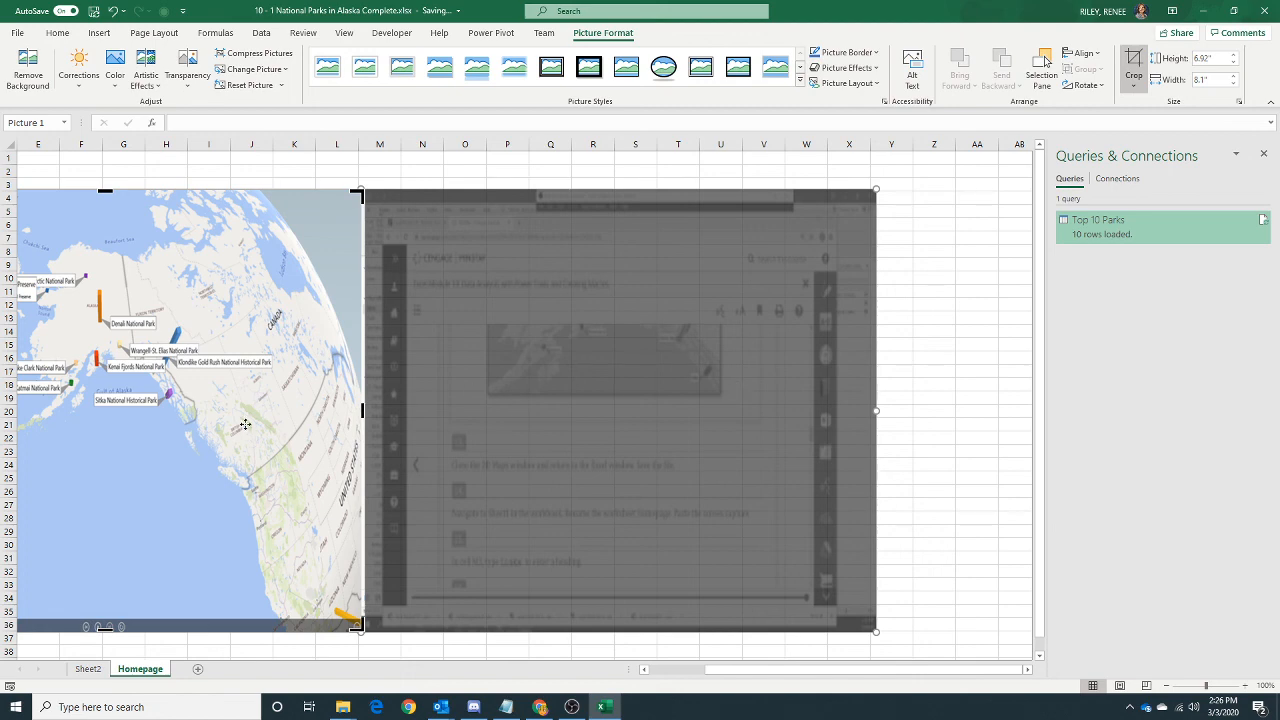
click(1133, 62)
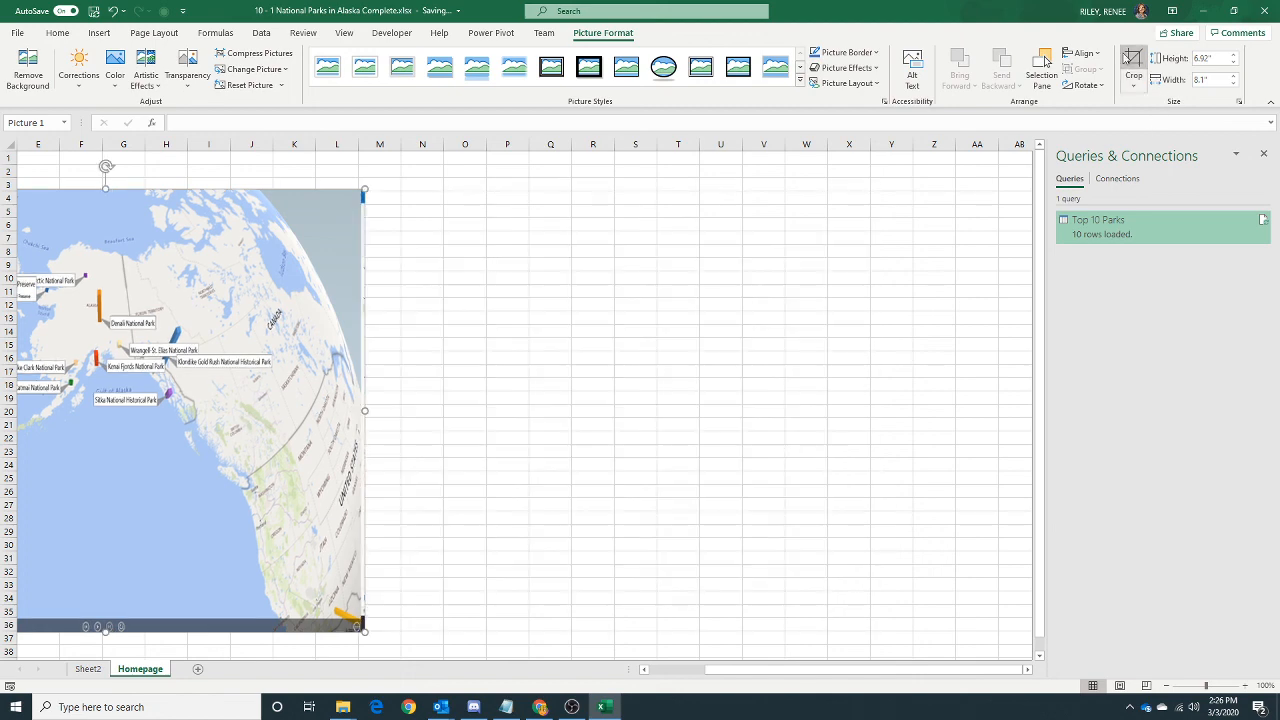
Narrow the cropped map picture to about 8.02" so that it ends at column L, and deselect it.
drag(780, 671, 592, 660)
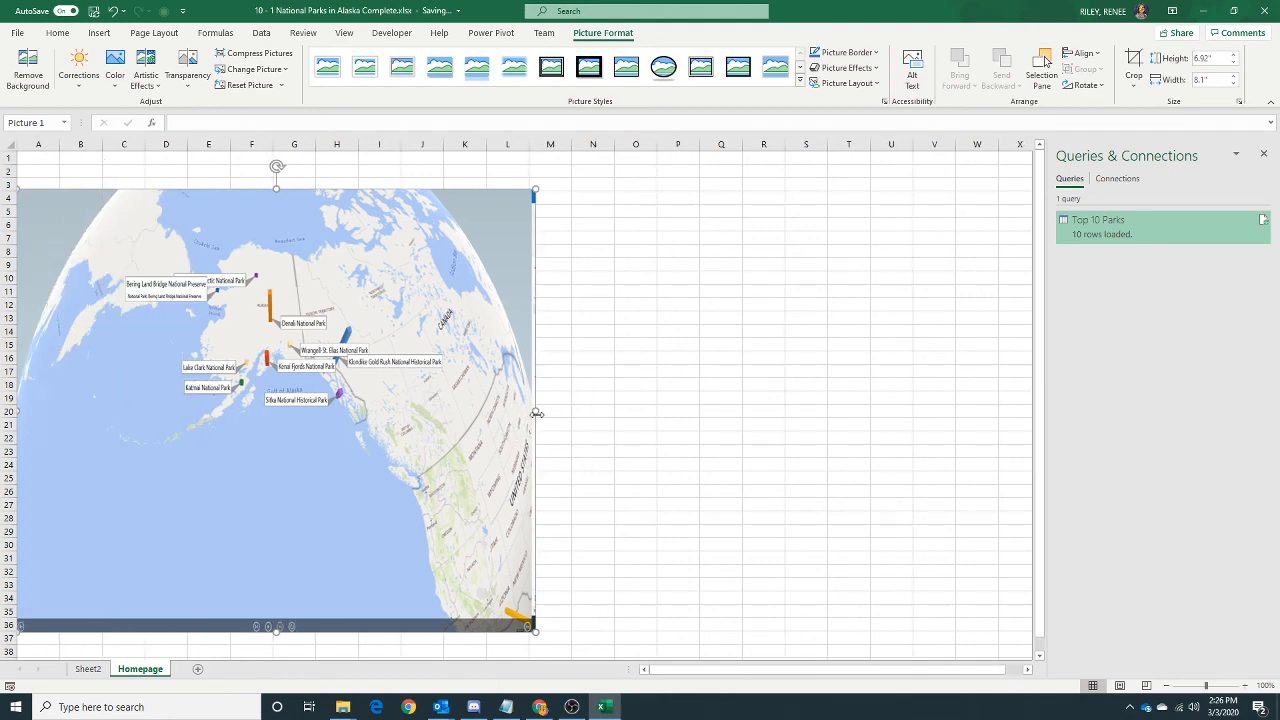
mouse_move(532, 410)
mouse_down()
mouse_move(514, 407)
mouse_move(530, 409)
mouse_up()
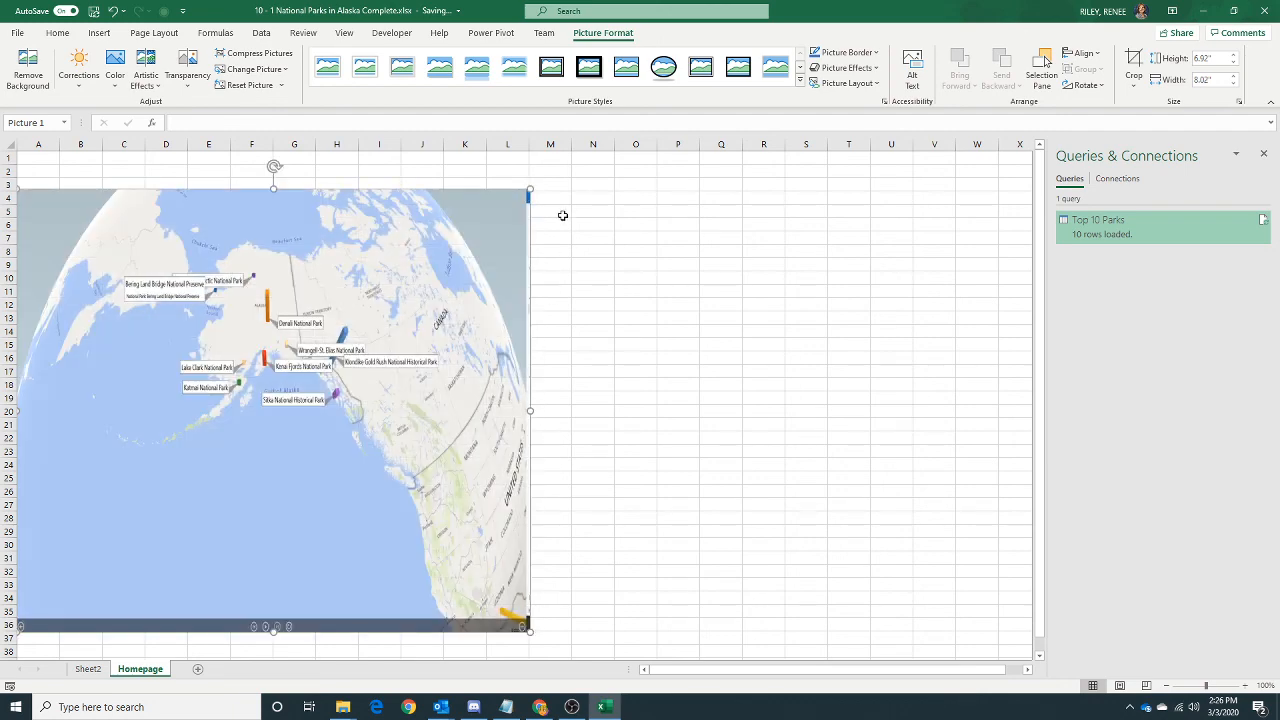
click(563, 211)
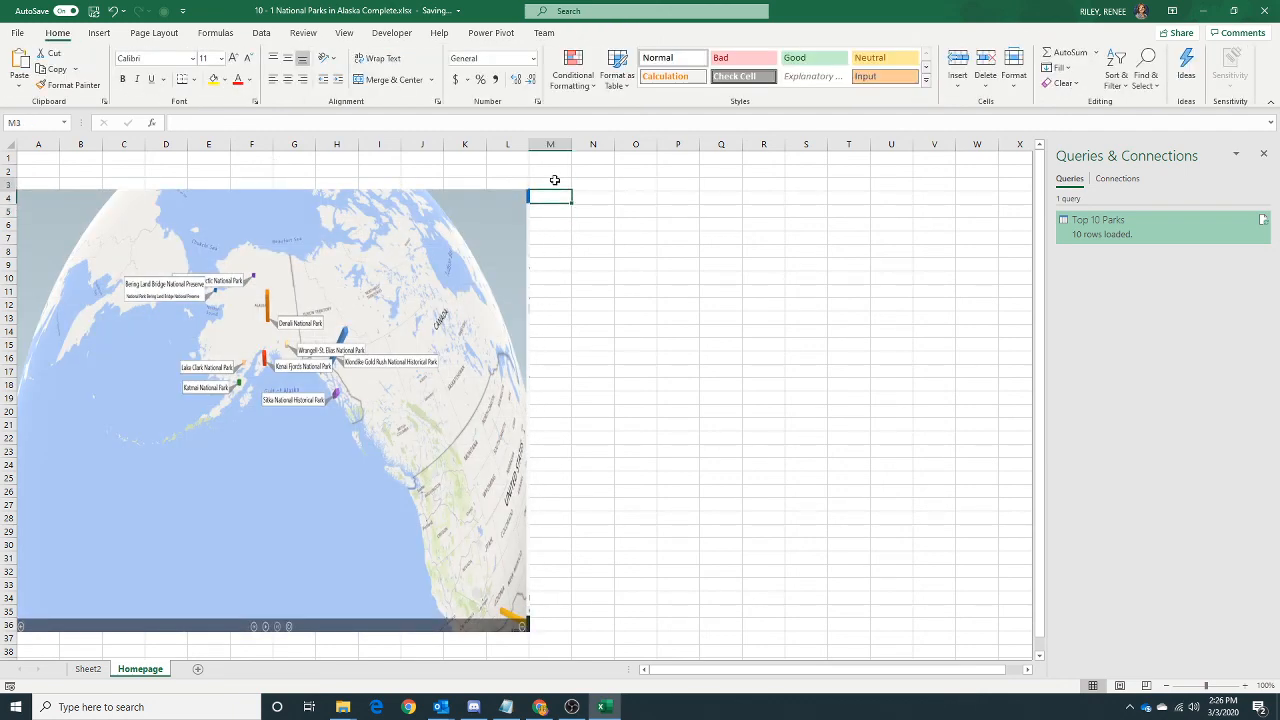
Enter the heading "Links:" in cell M3 of the Homepage sheet, beside the map picture.
click(554, 180)
text(Li)
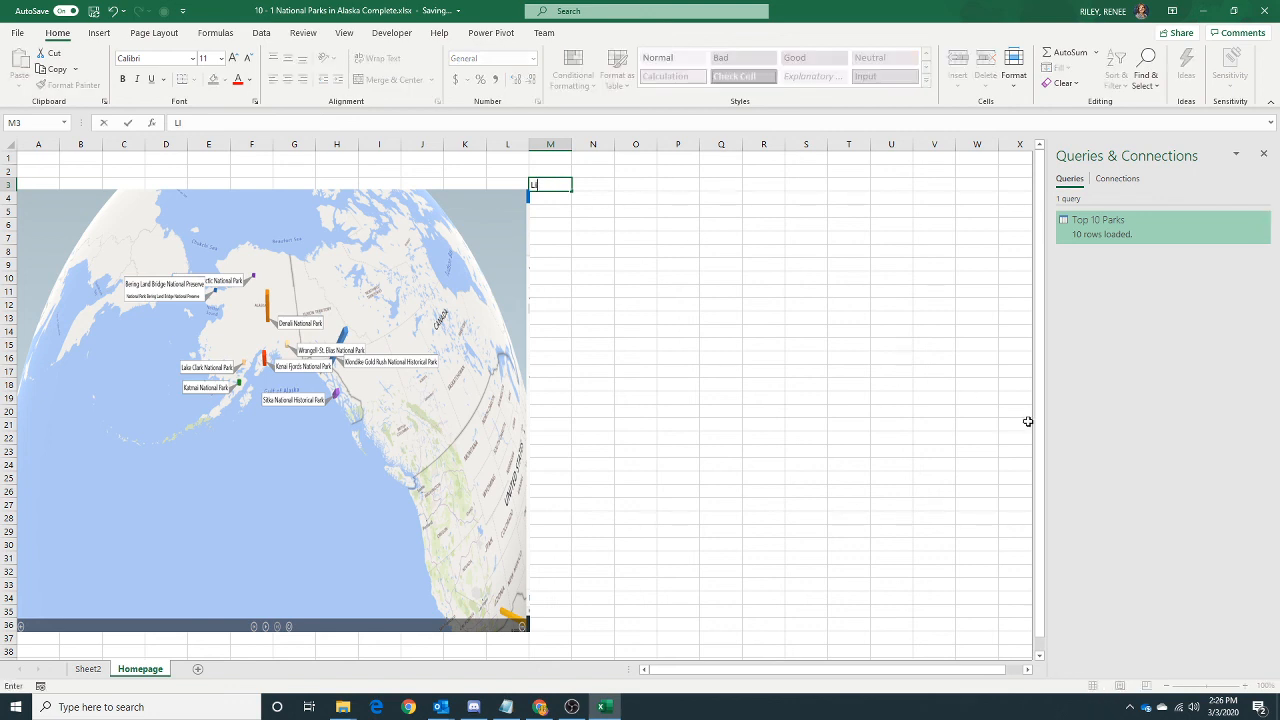
text(nks:)
key(Return)
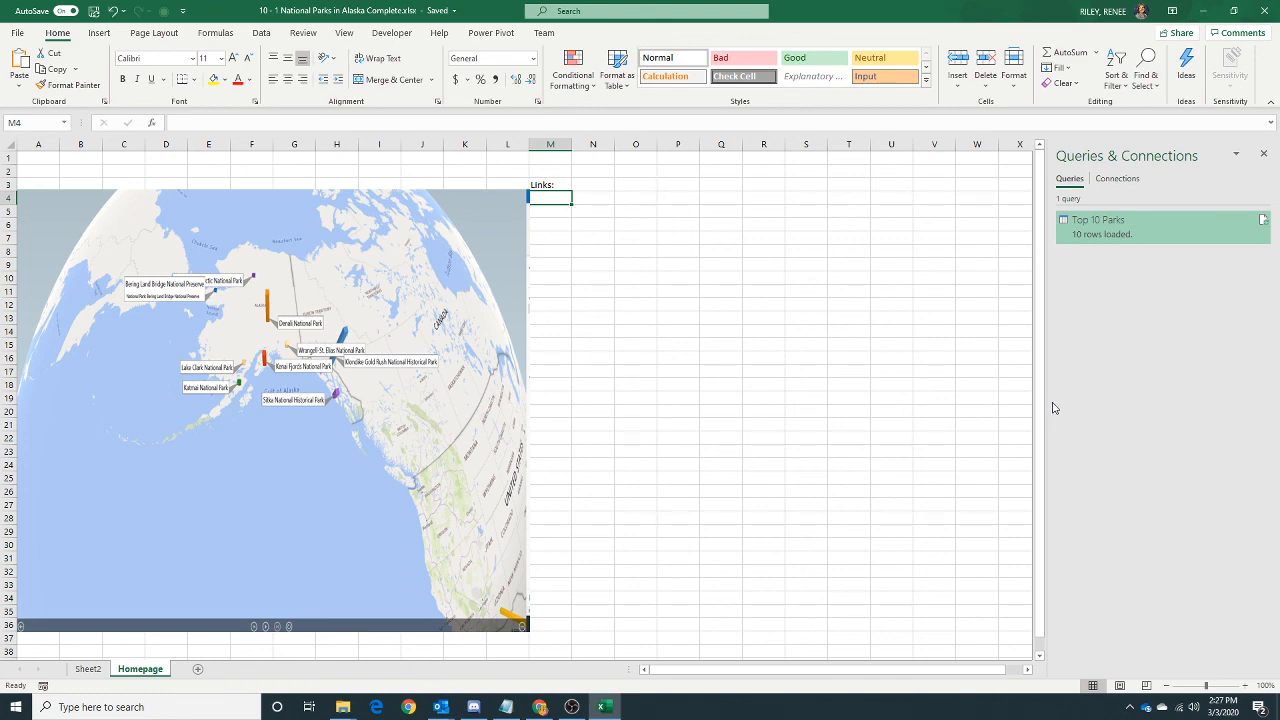
Show the national parks table on Sheet2 and select the Lake Clark National Park cell.
click(92, 672)
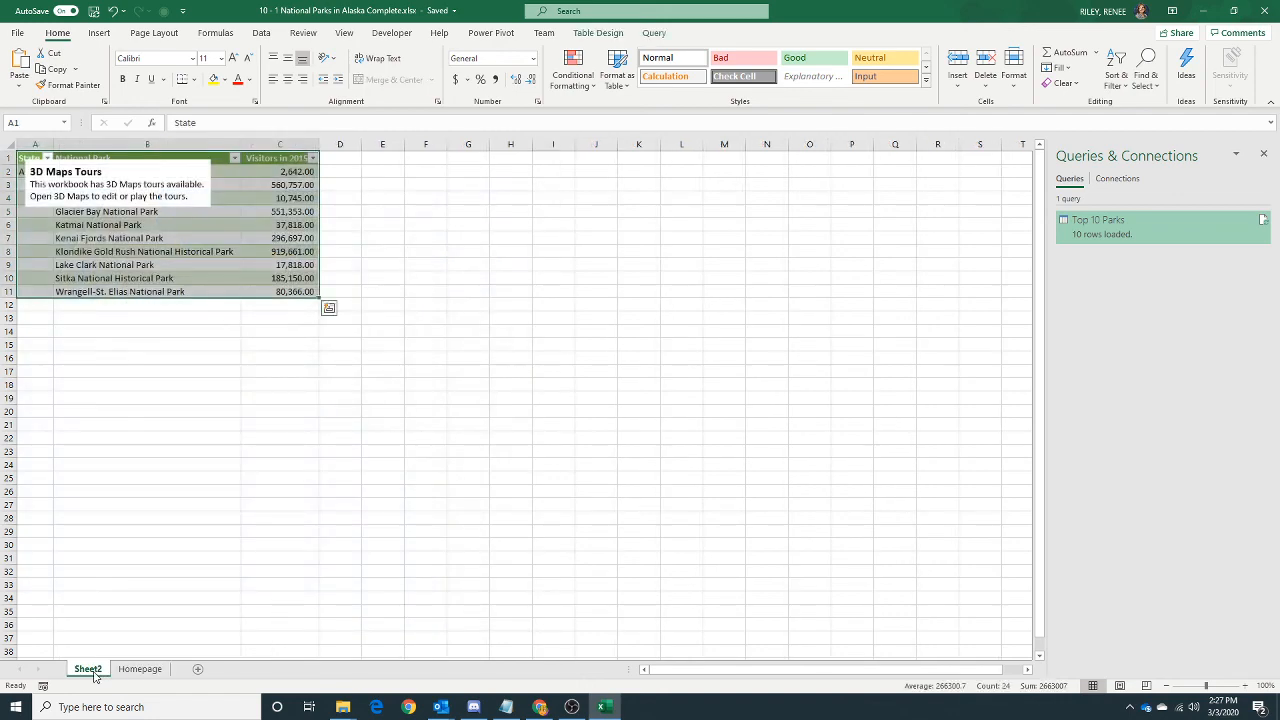
click(92, 482)
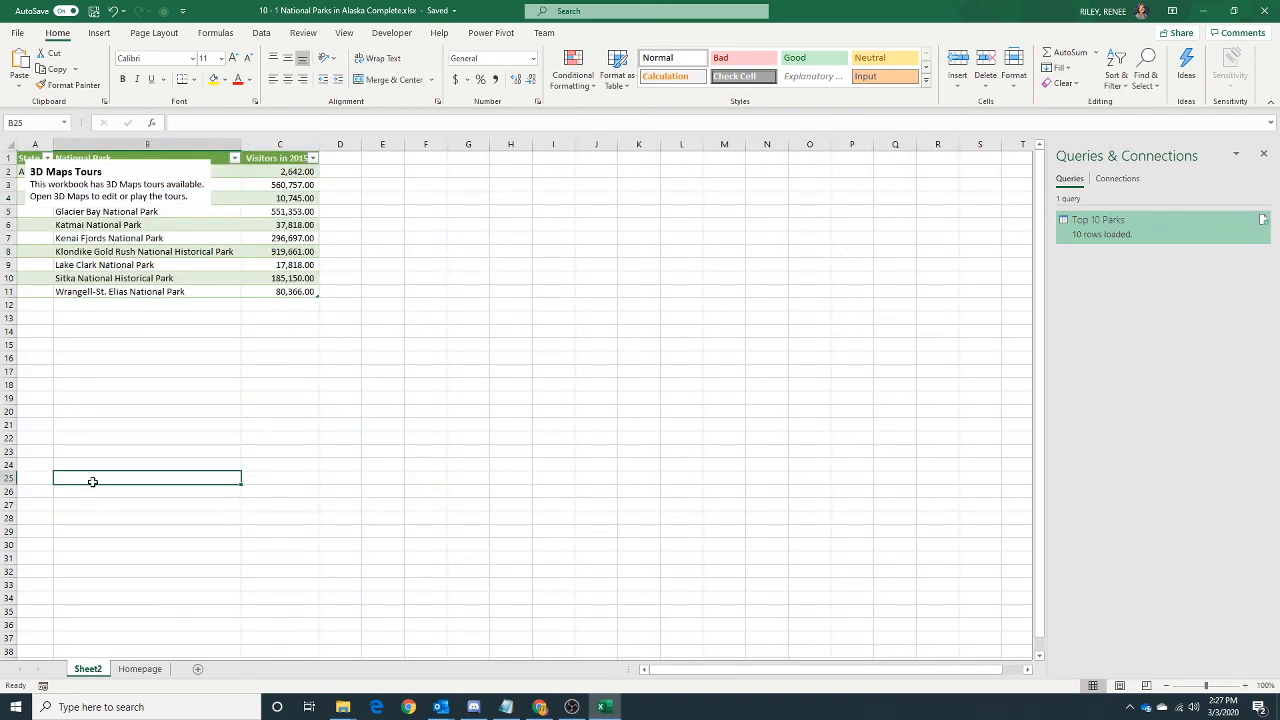
click(128, 263)
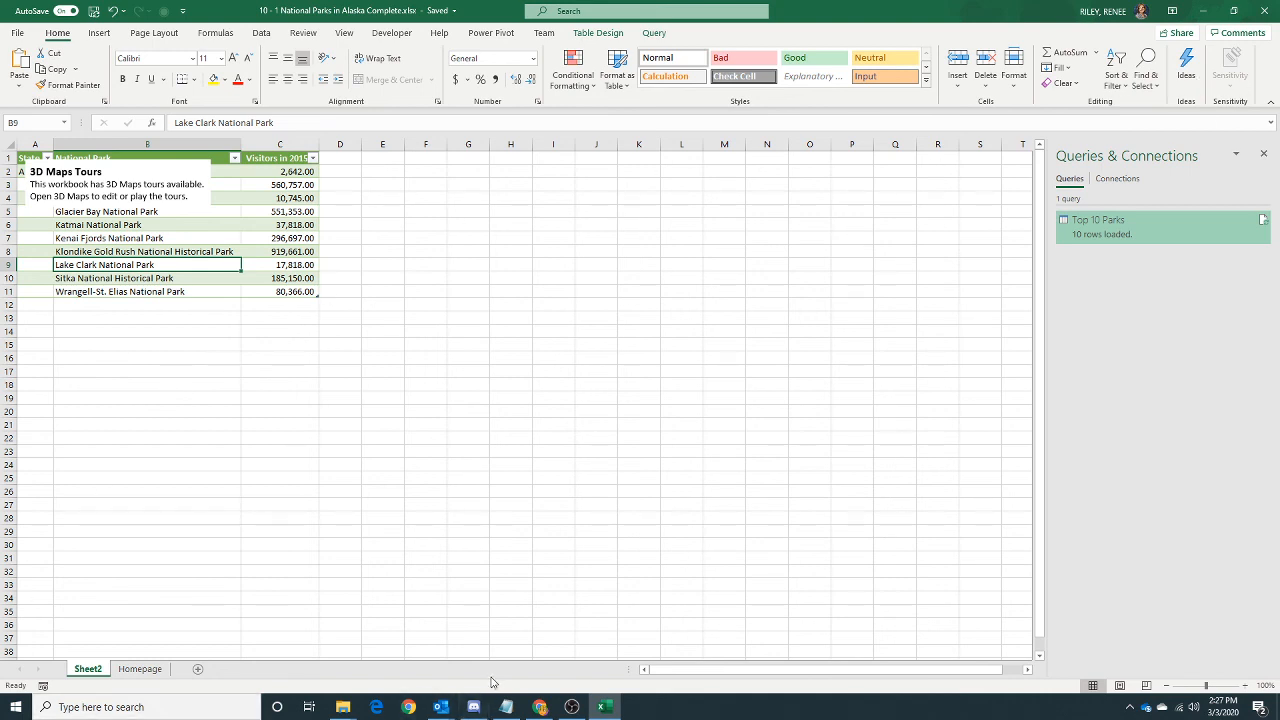
Switch to Google Chrome and minimize the Excel workbook window.
click(540, 707)
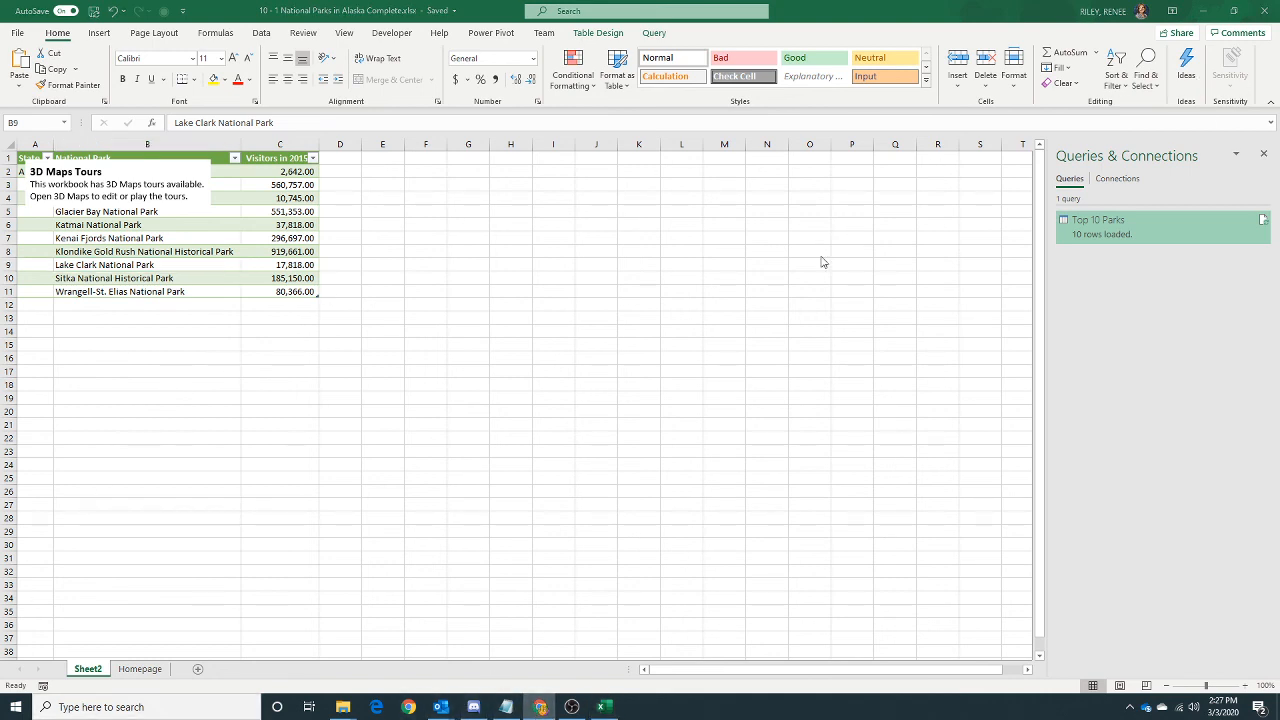
click(1201, 11)
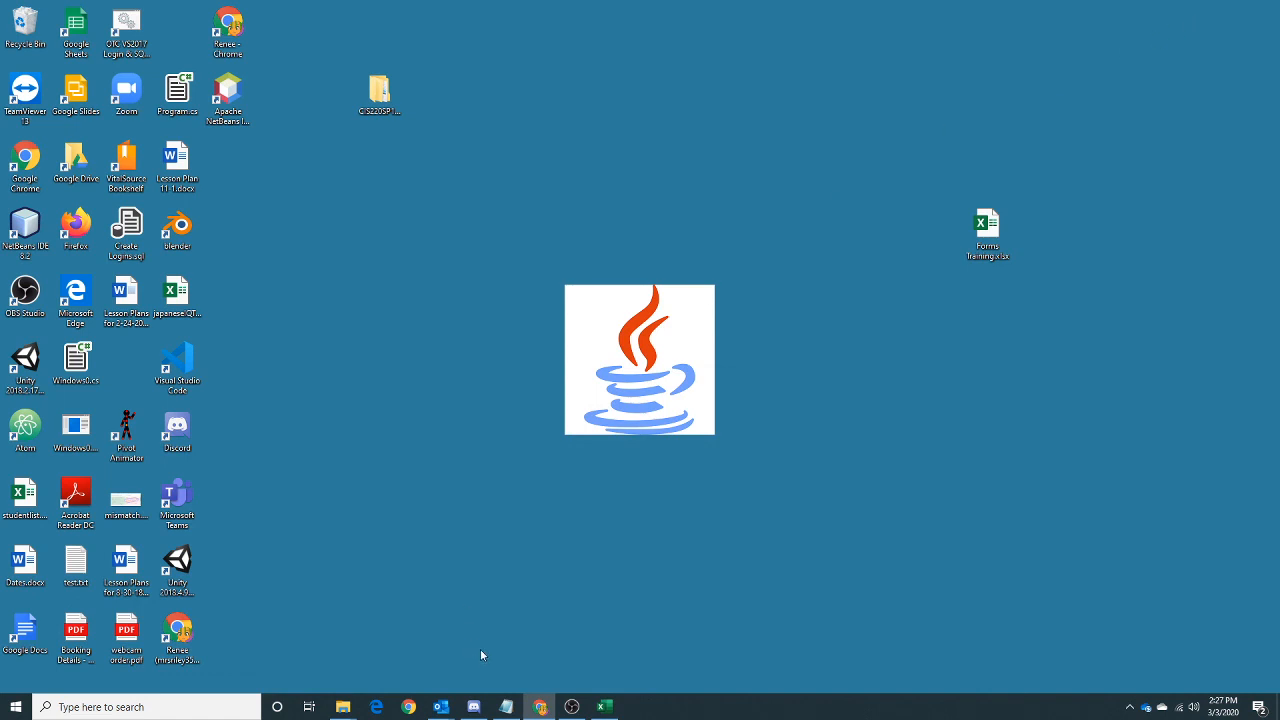